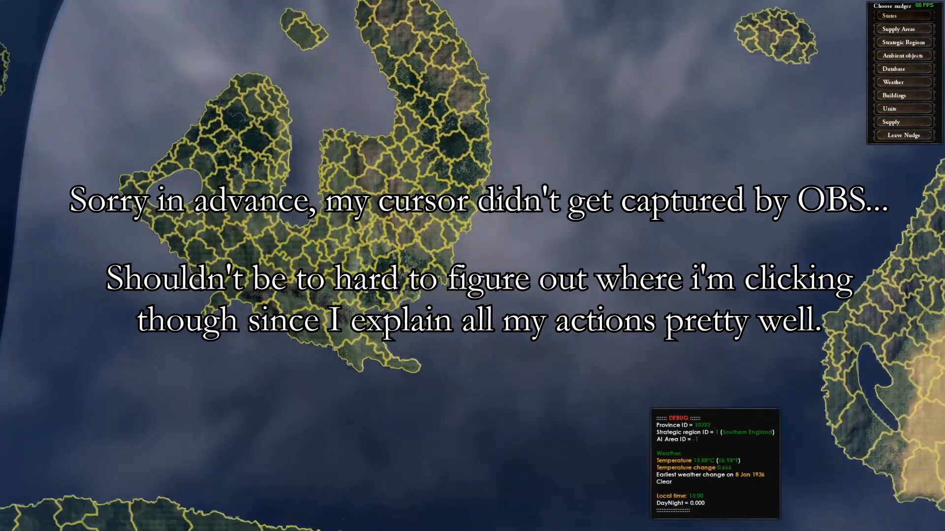
{"action": "scroll", "coordinate": [373, 256], "scroll_direction": "down", "scroll_amount": 5}
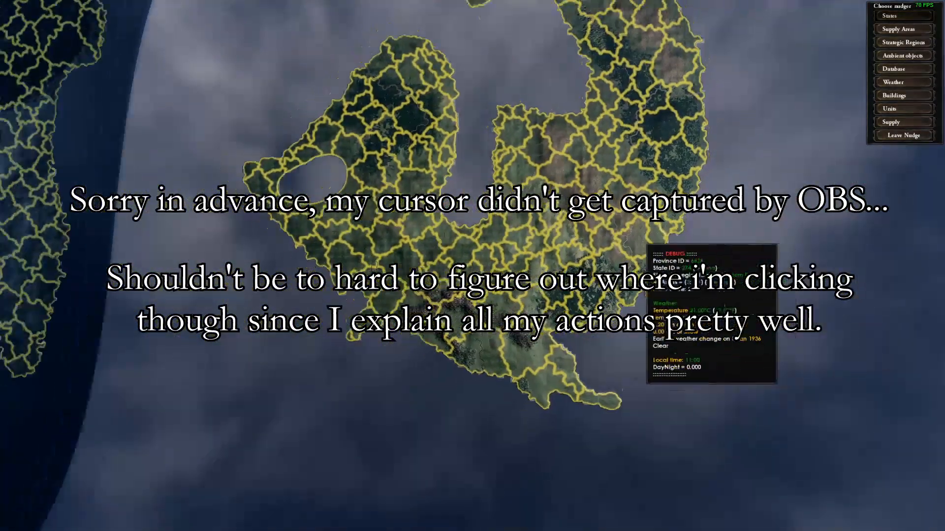
{"action": "scroll", "coordinate": [472, 265], "scroll_direction": "down", "scroll_amount": 3}
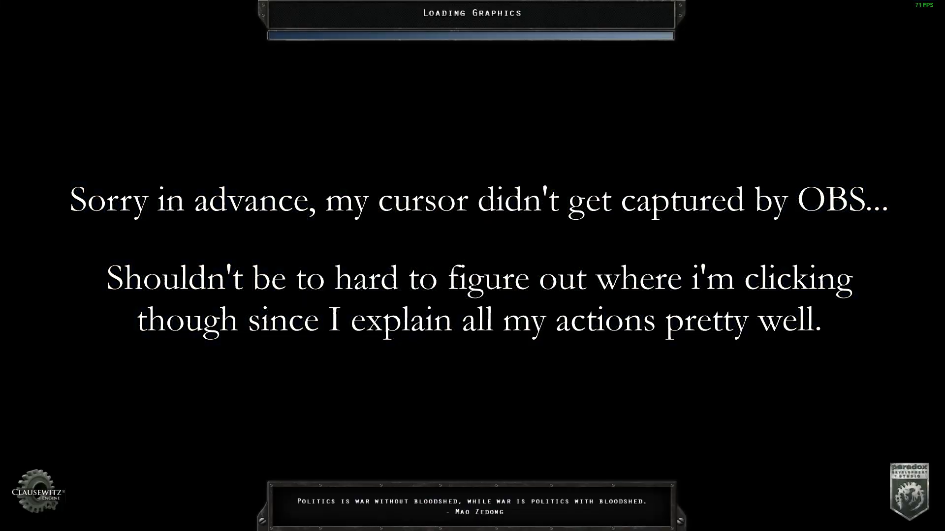
Step: Switch to error.log in Notepad and review the equipment graphic database errors at its beginning
{"action": "key", "text": "alt+Tab"}
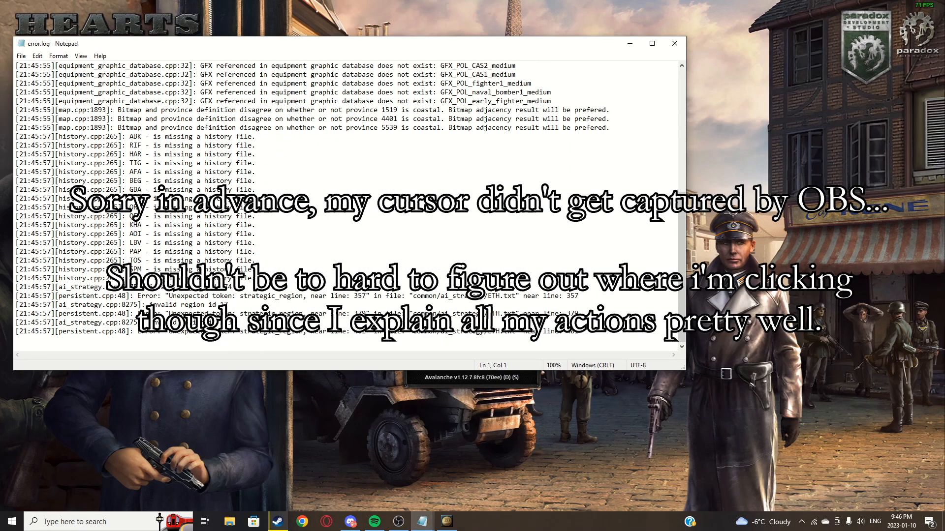
{"action": "left_click", "coordinate": [255, 216]}
{"action": "scroll", "coordinate": [255, 216], "scroll_direction": "up", "scroll_amount": 8}
{"action": "left_click_drag", "start_coordinate": [536, 278], "coordinate": [114, 75]}
{"action": "scroll", "coordinate": [287, 190], "scroll_direction": "up", "scroll_amount": 1}
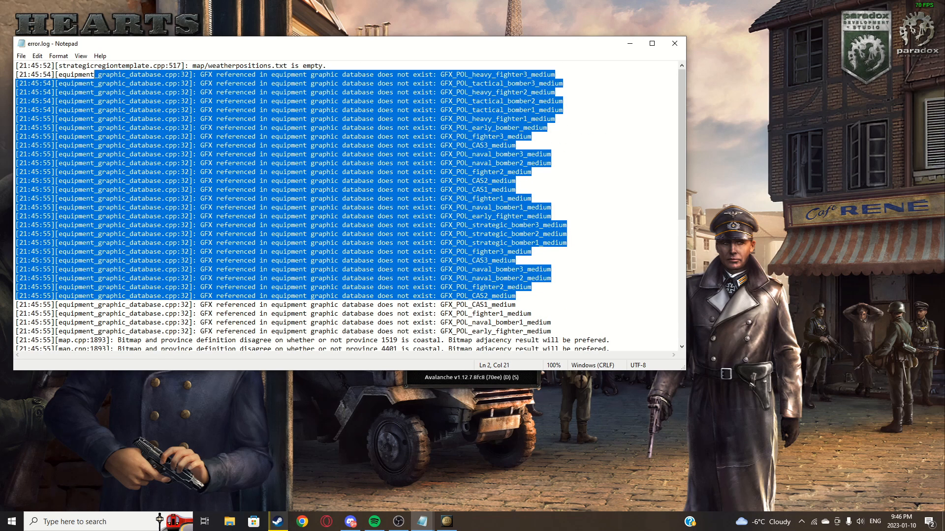
{"action": "scroll", "coordinate": [345, 206], "scroll_direction": "down", "scroll_amount": 3}
{"action": "left_click", "coordinate": [344, 251]}
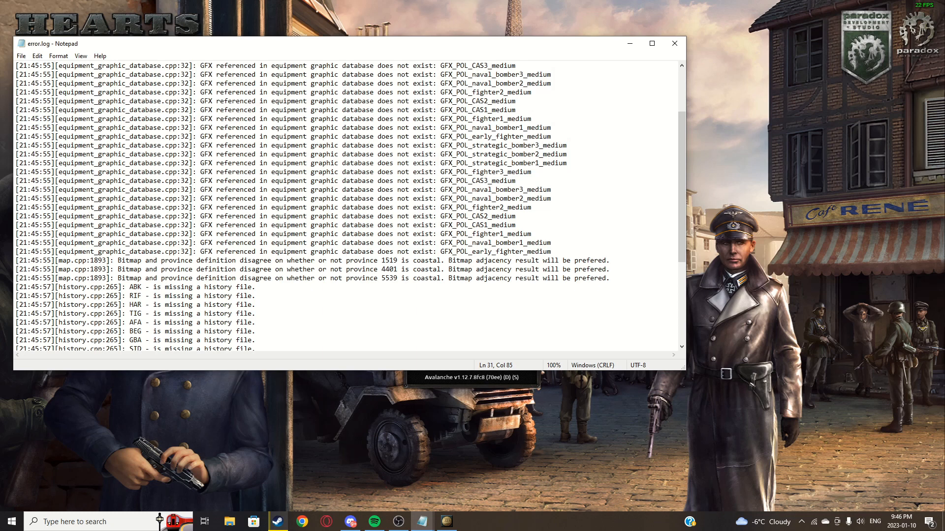
Step: Examine the missing history file entries in error.log, from the ABK tag through the TTS tag
{"action": "scroll", "coordinate": [344, 207], "scroll_direction": "down", "scroll_amount": 6}
{"action": "left_click_drag", "start_coordinate": [256, 260], "coordinate": [110, 136]}
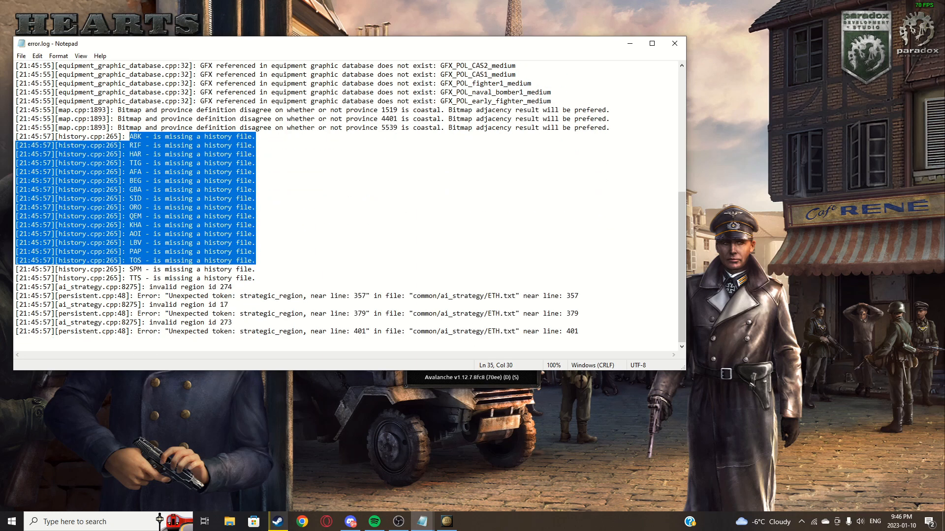
{"action": "left_click", "coordinate": [129, 136]}
{"action": "left_click_drag", "start_coordinate": [131, 136], "coordinate": [248, 278]}
{"action": "left_click", "coordinate": [255, 278]}
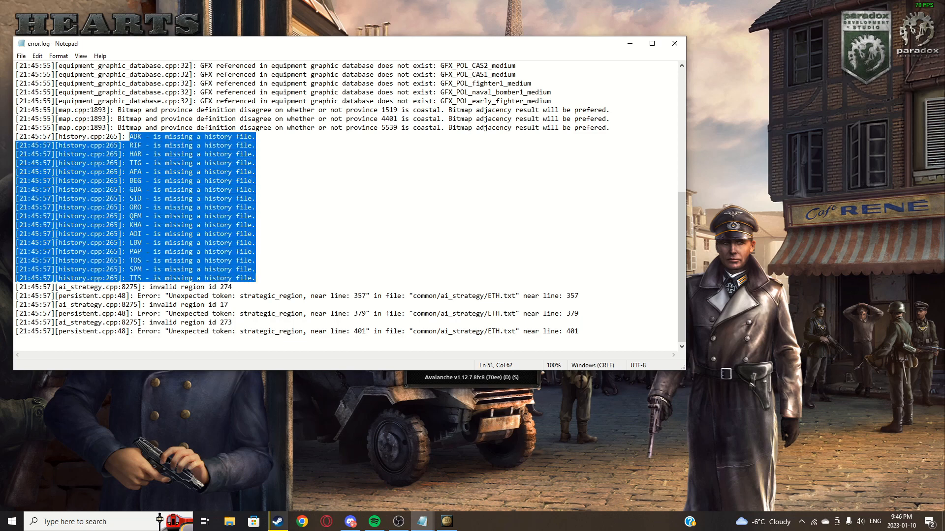
{"action": "left_click", "coordinate": [255, 278]}
{"action": "left_click_drag", "start_coordinate": [256, 278], "coordinate": [132, 137]}
{"action": "left_click", "coordinate": [129, 136]}
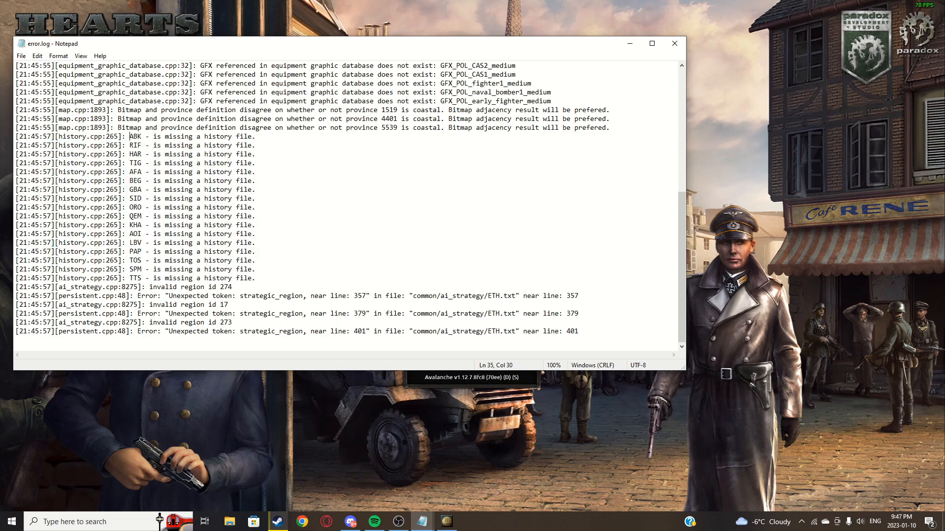
Step: Switch to the Steam library window
{"action": "left_click", "coordinate": [277, 521]}
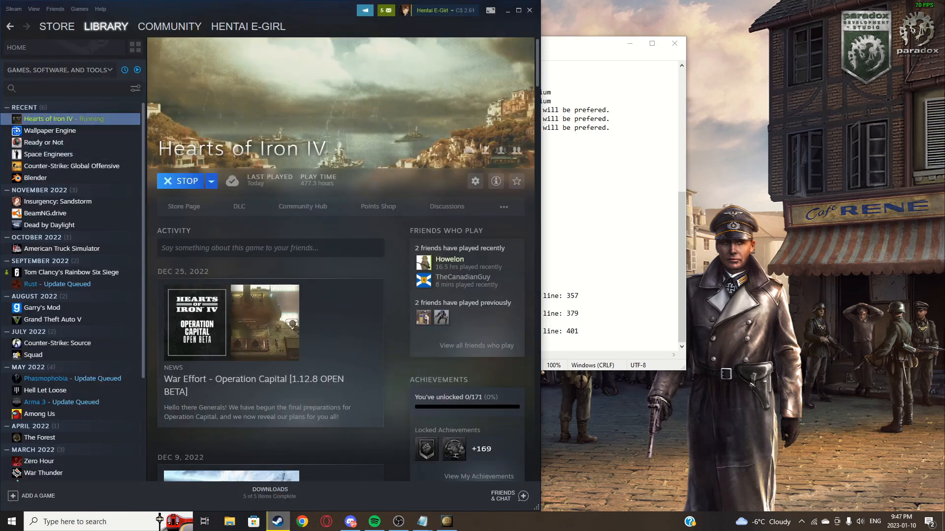
{"action": "right_click", "coordinate": [79, 123]}
{"action": "left_click", "coordinate": [102, 186]}
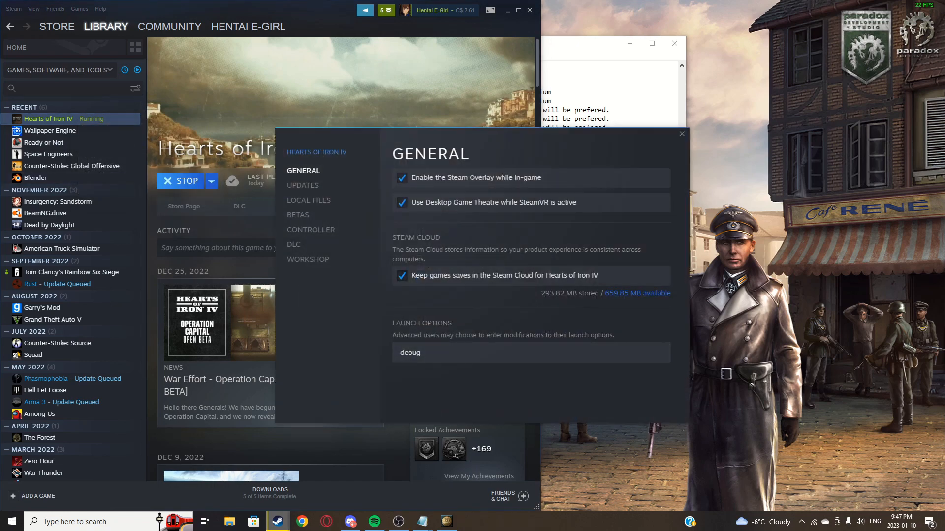
{"action": "key", "text": "Escape"}
Step: Browse the local files of Hearts of Iron IV and bring its installation folder to the front
{"action": "right_click", "coordinate": [68, 123]}
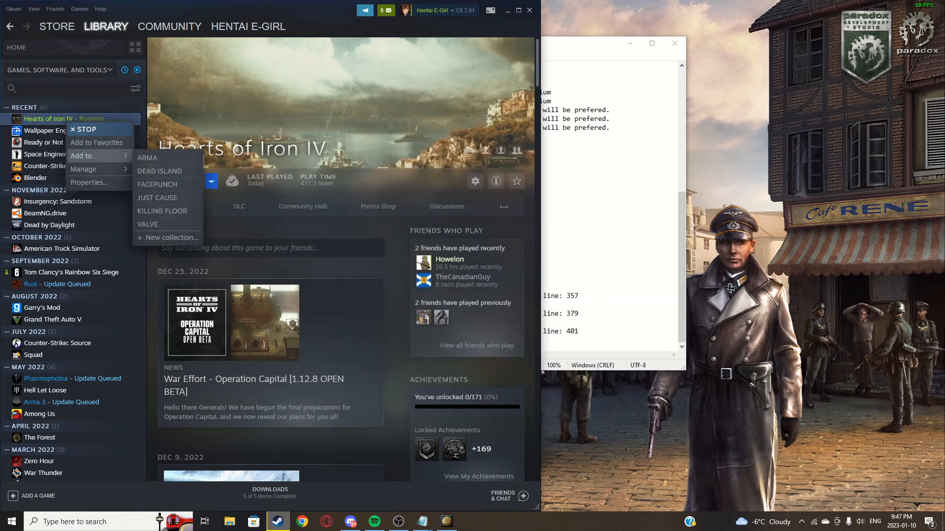
{"action": "mouse_move", "coordinate": [93, 169]}
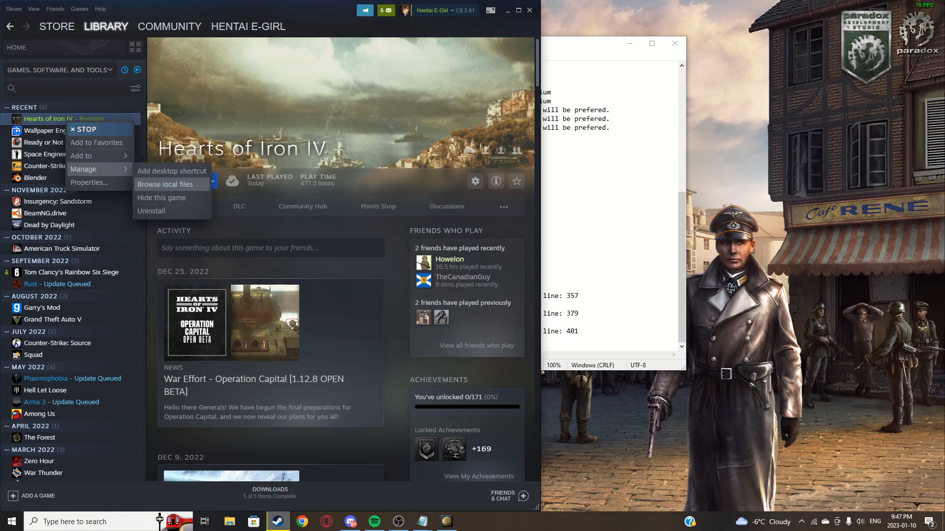
{"action": "left_click", "coordinate": [165, 184]}
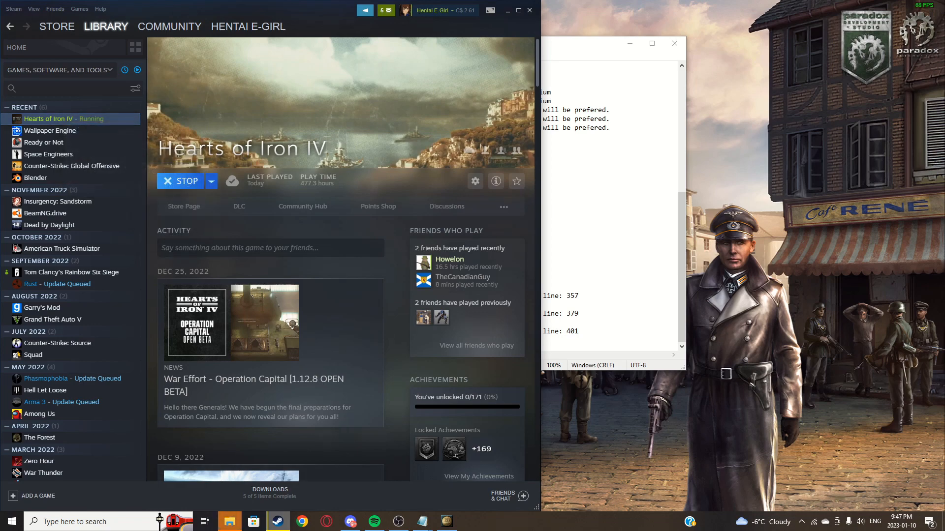
{"action": "left_click", "coordinate": [229, 522]}
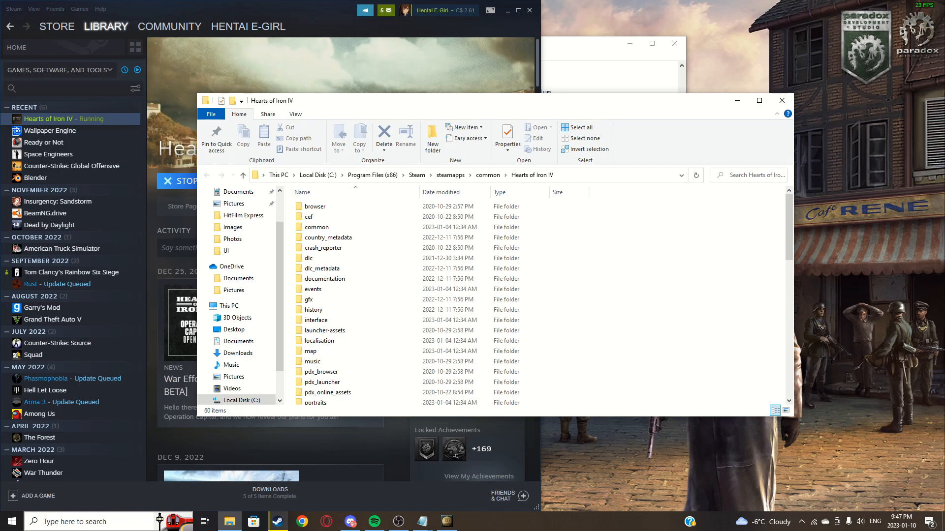
Step: Search Windows for the Paradox Interactive documents folder and open its Hearts of Iron IV folder
{"action": "left_click", "coordinate": [108, 522]}
{"action": "type", "text": "paradox"}
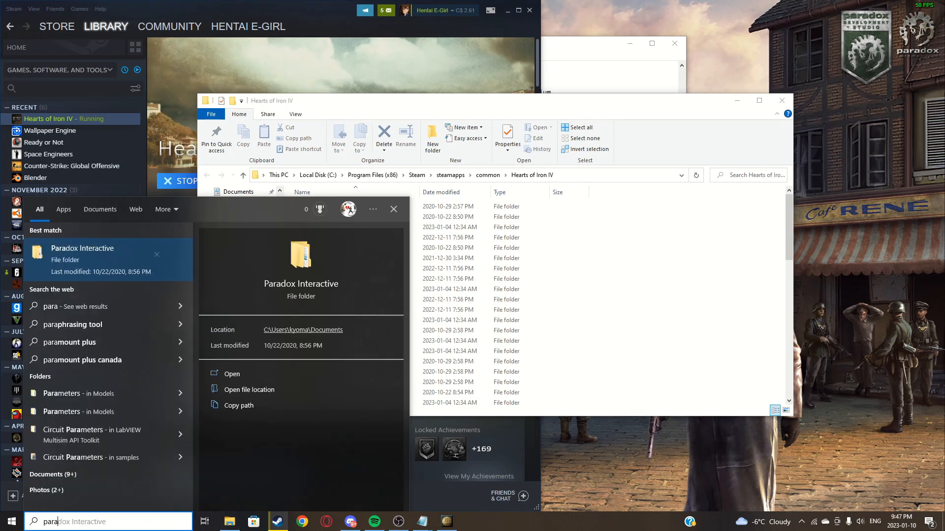
{"action": "key", "text": "Return"}
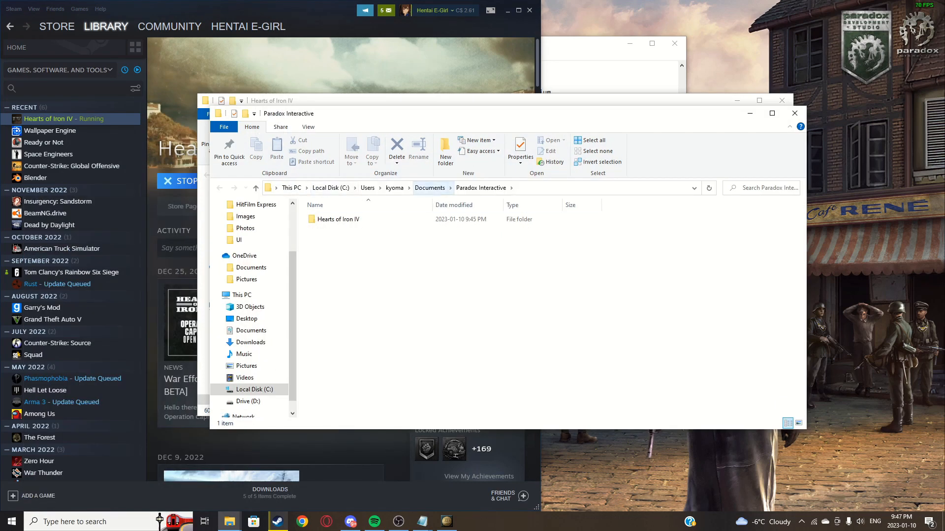
{"action": "double_click", "coordinate": [340, 220]}
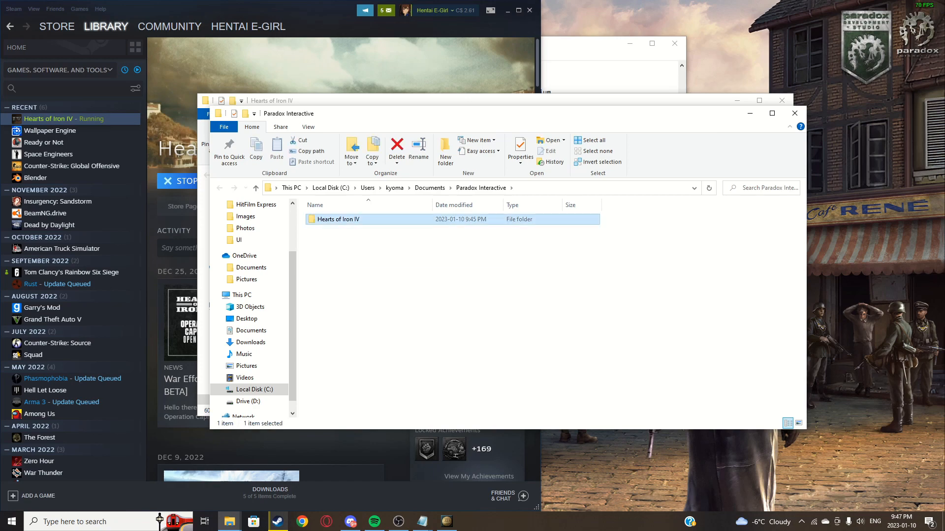
Step: Open the history countries folder of the Updated Map Tutorial mod, closing the ADU - Andalusia.txt file if it opens
{"action": "double_click", "coordinate": [323, 301]}
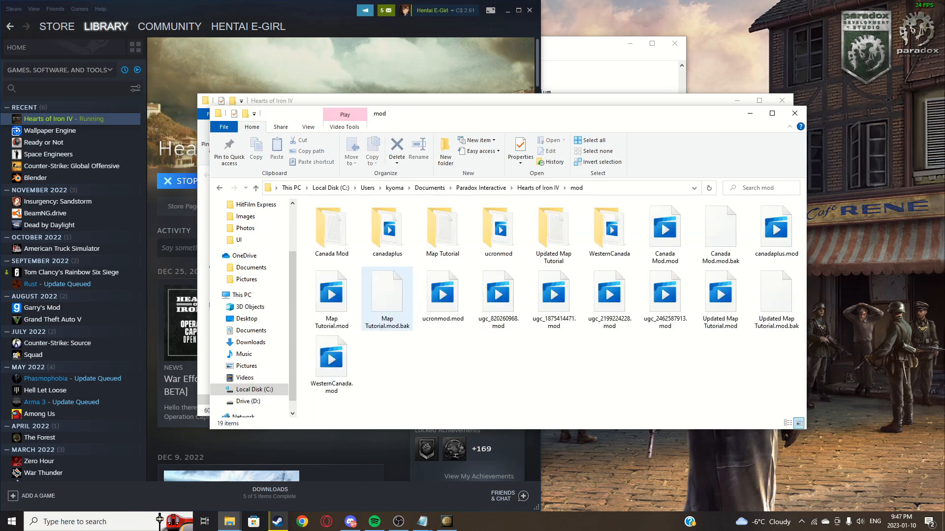
{"action": "left_click", "coordinate": [554, 233]}
{"action": "double_click", "coordinate": [553, 233]}
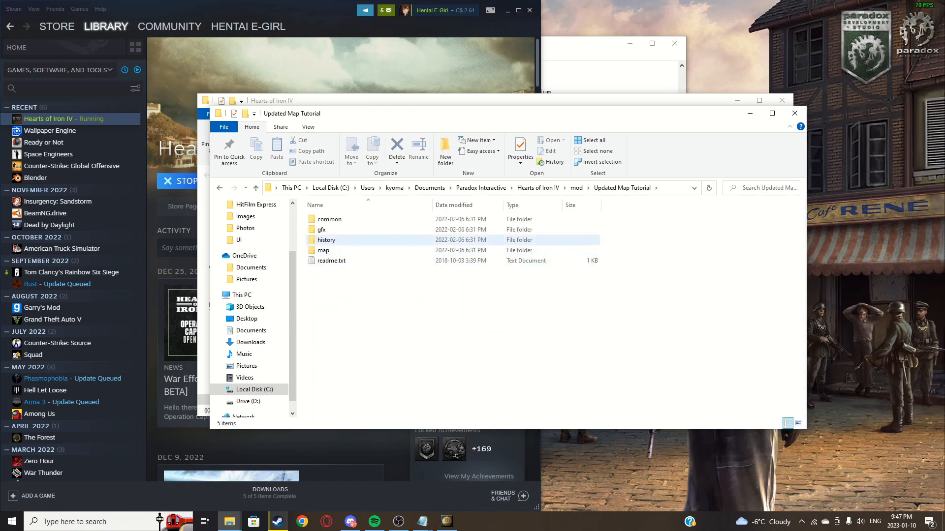
{"action": "double_click", "coordinate": [327, 240]}
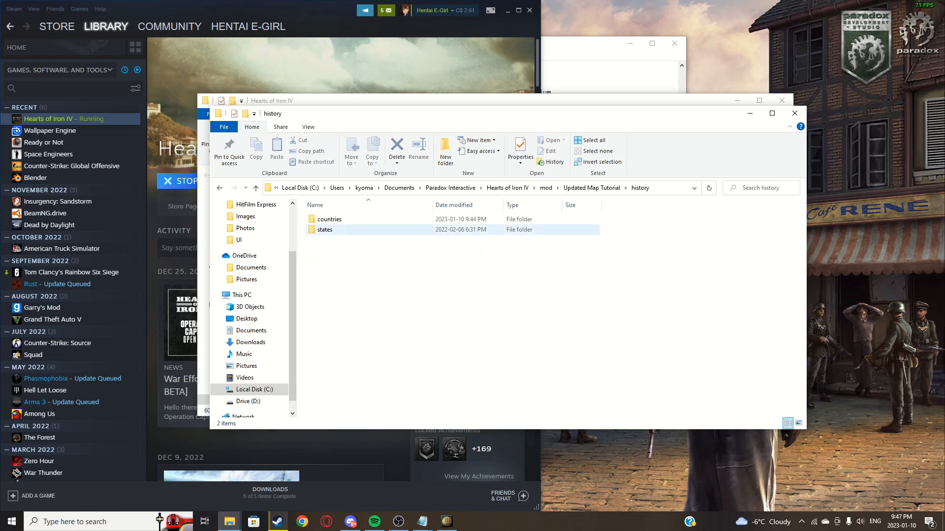
{"action": "double_click", "coordinate": [326, 219]}
{"action": "double_click", "coordinate": [343, 220]}
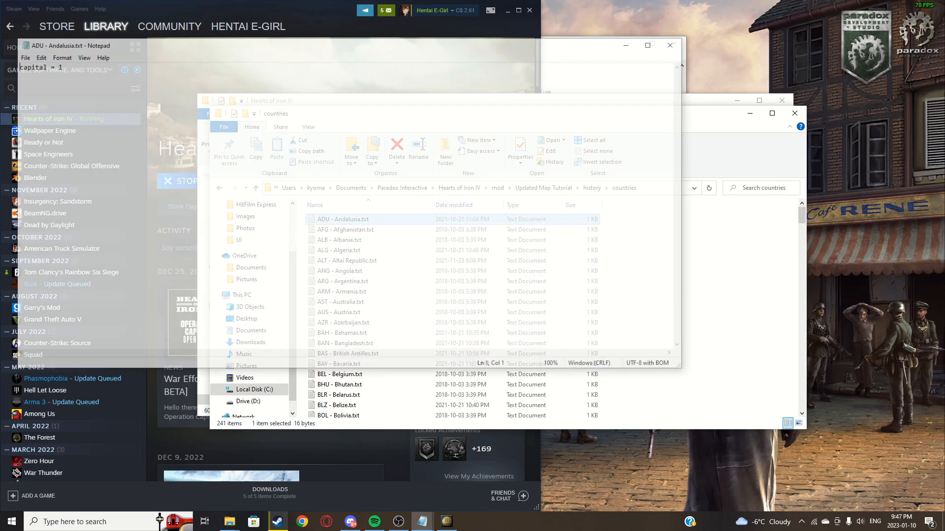
{"action": "left_click", "coordinate": [675, 43]}
Step: Place the mod's countries folder window and the game's installation folder window side by side
{"action": "left_click_drag", "start_coordinate": [620, 118], "coordinate": [399, 126]}
{"action": "left_click_drag", "start_coordinate": [601, 105], "coordinate": [837, 132]}
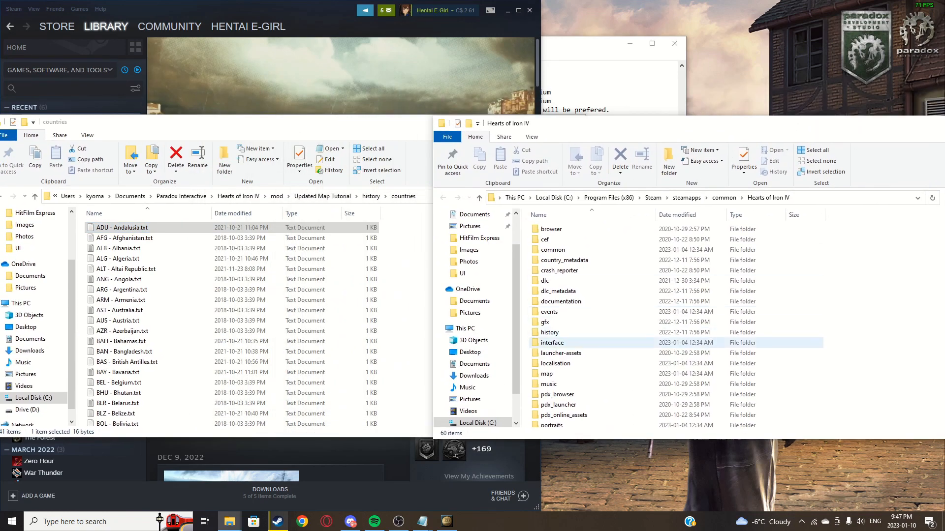
{"action": "scroll", "coordinate": [615, 340], "scroll_direction": "down", "scroll_amount": 1}
{"action": "double_click", "coordinate": [547, 349]}
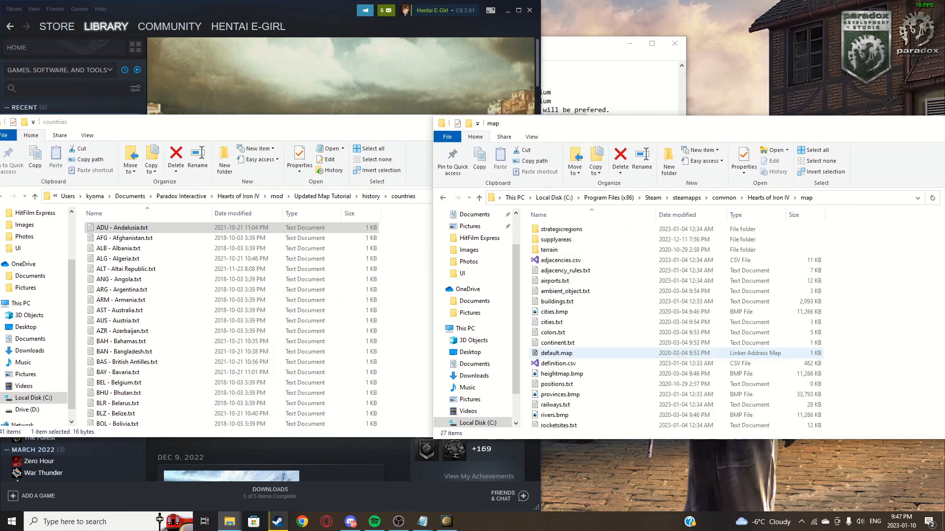
{"action": "left_click", "coordinate": [768, 198]}
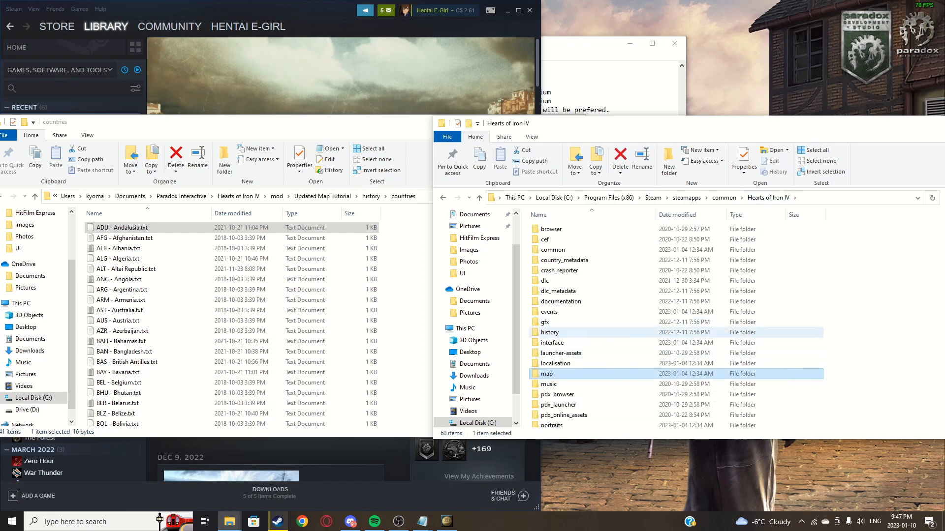
Step: Open the countries folder under history in the base game's installation folder
{"action": "scroll", "coordinate": [590, 329], "scroll_direction": "down", "scroll_amount": 2}
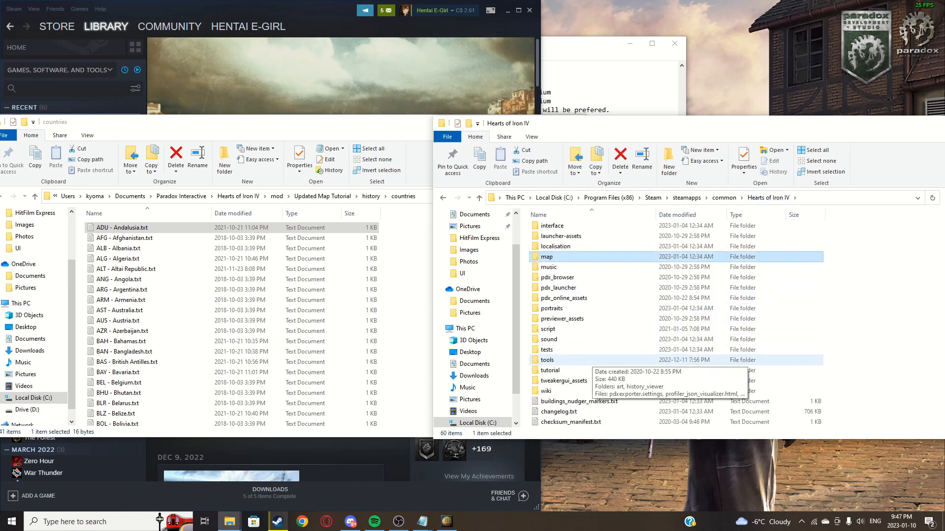
{"action": "scroll", "coordinate": [590, 329], "scroll_direction": "up", "scroll_amount": 1}
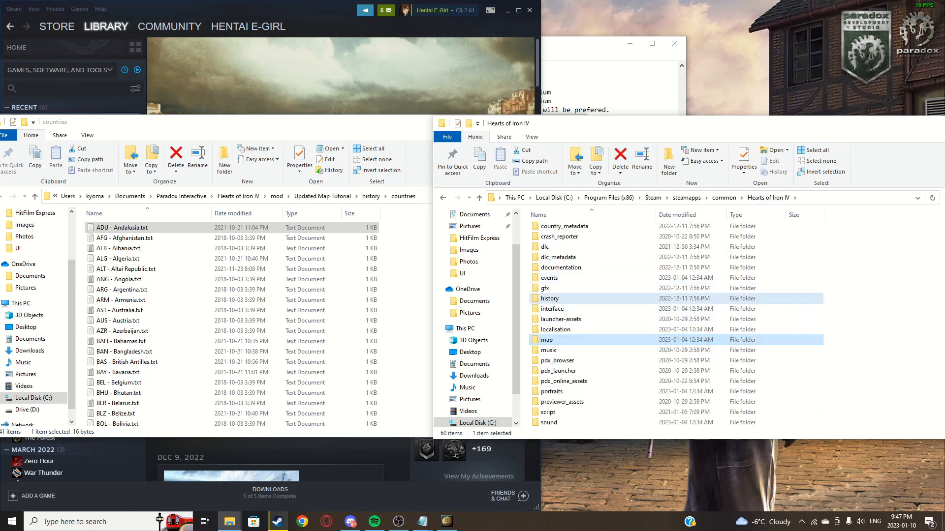
{"action": "left_click", "coordinate": [549, 299]}
{"action": "double_click", "coordinate": [550, 298]}
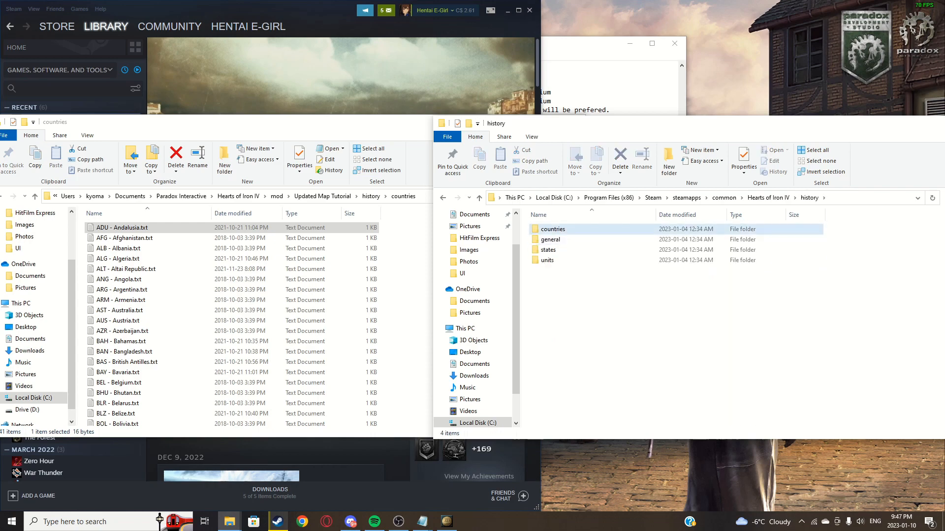
{"action": "double_click", "coordinate": [547, 228]}
Step: Highlight the ABK tag in error.log and look for its matching file in the base game's countries folder
{"action": "left_click", "coordinate": [552, 92]}
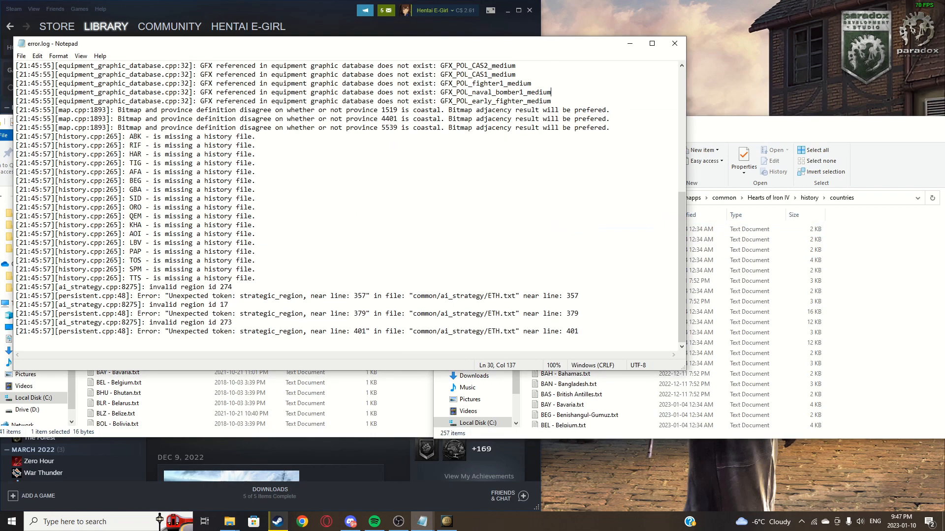
{"action": "left_click_drag", "start_coordinate": [142, 243], "coordinate": [141, 137]}
{"action": "left_click", "coordinate": [129, 128]}
{"action": "left_click", "coordinate": [866, 278]}
{"action": "scroll", "coordinate": [608, 270], "scroll_direction": "down", "scroll_amount": 1}
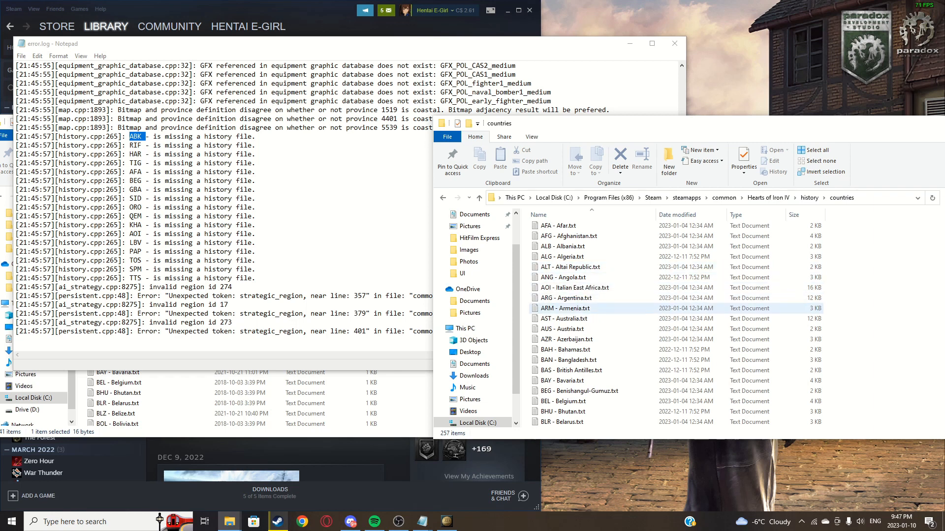
{"action": "scroll", "coordinate": [582, 337], "scroll_direction": "up", "scroll_amount": 1}
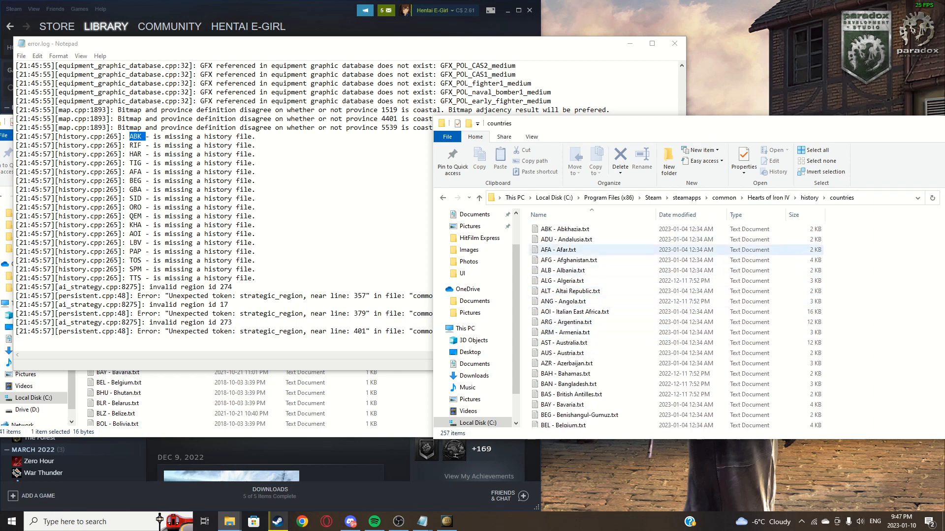
Step: Copy ABK - Abkhazia.txt from the base game's countries folder into the Updated Map Tutorial mod's countries folder
{"action": "left_click", "coordinate": [566, 229]}
{"action": "right_click", "coordinate": [577, 229]}
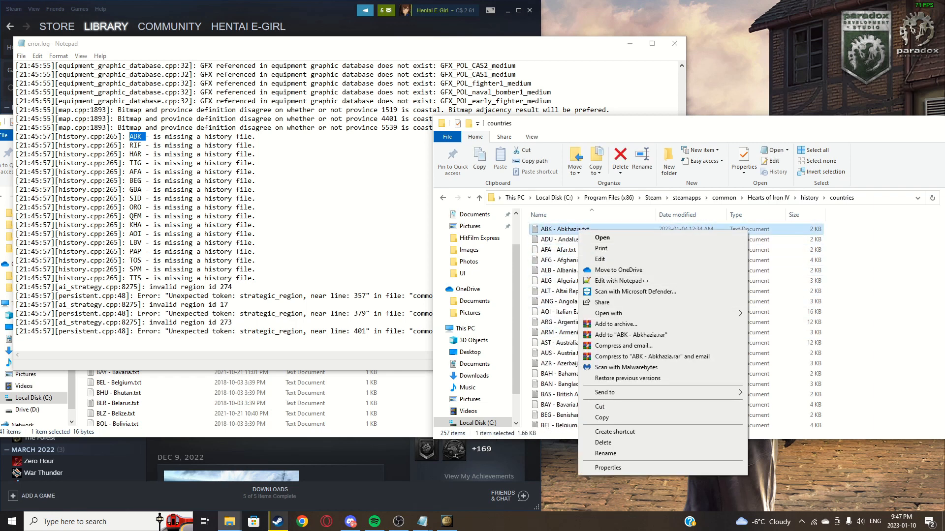
{"action": "left_click", "coordinate": [598, 417]}
{"action": "left_click", "coordinate": [406, 409]}
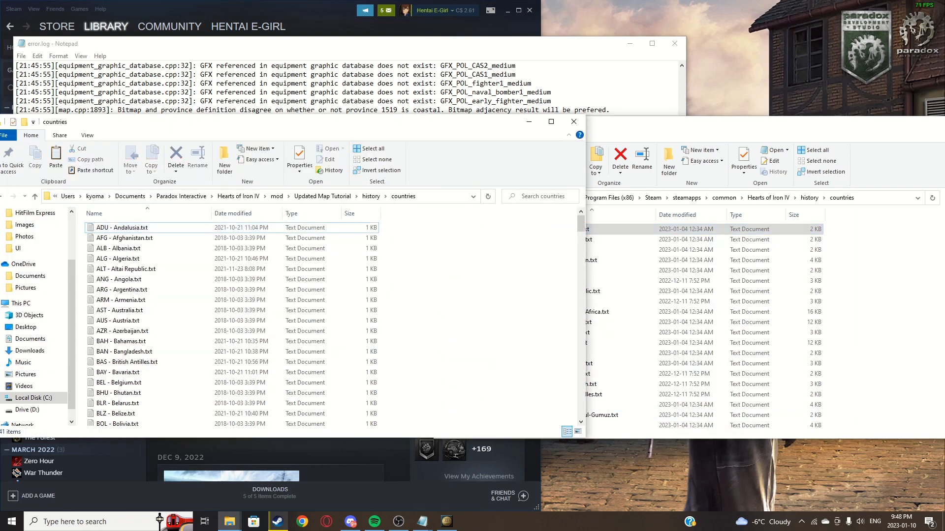
{"action": "right_click", "coordinate": [465, 305]}
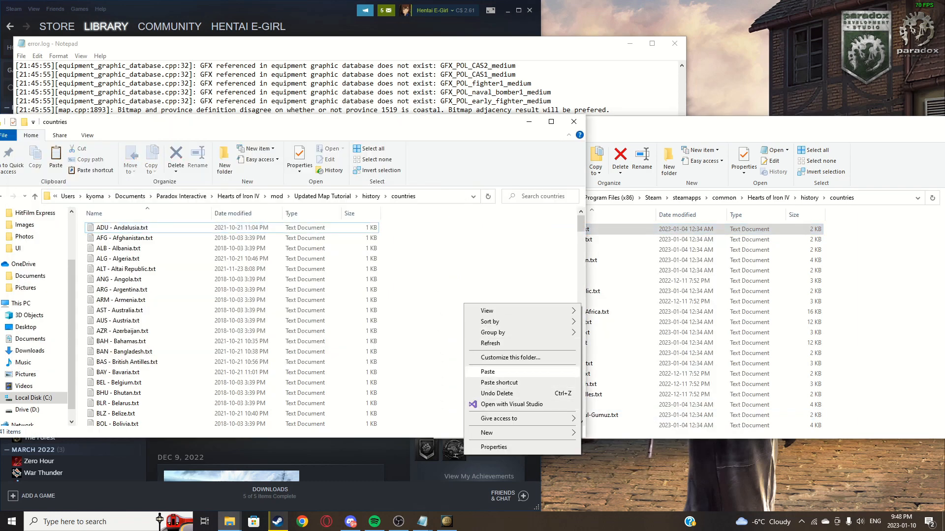
{"action": "left_click", "coordinate": [487, 372]}
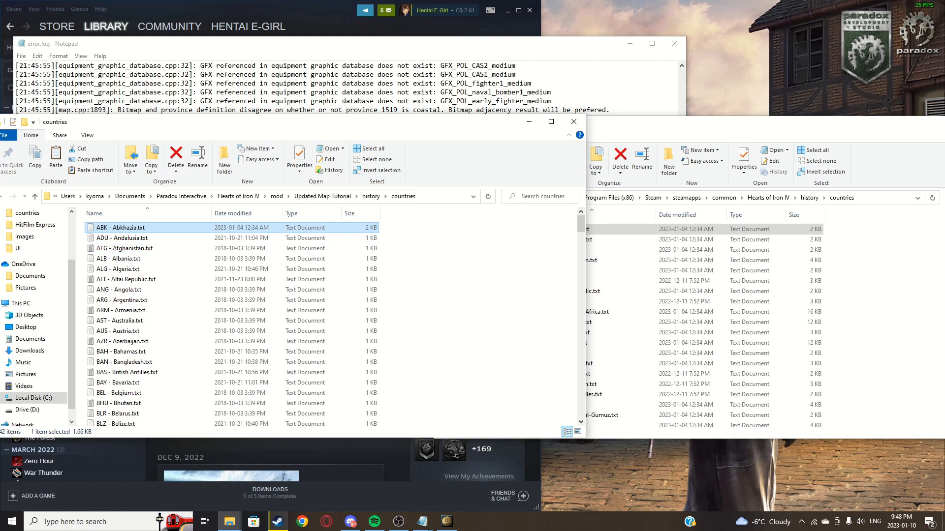
Step: Strip the mod's ABK - Abkhazia.txt down to the single line capital = 1, then save and close the file
{"action": "key", "text": "Return"}
{"action": "scroll", "coordinate": [349, 207], "scroll_direction": "down", "scroll_amount": 20}
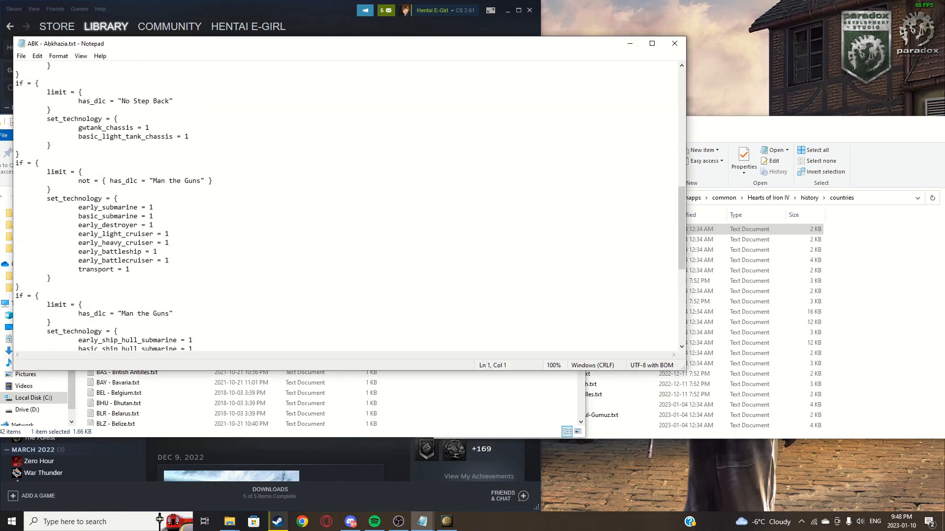
{"action": "scroll", "coordinate": [55, 162], "scroll_direction": "up", "scroll_amount": 20}
{"action": "left_click_drag", "start_coordinate": [174, 315], "coordinate": [62, 101]}
{"action": "type", "text": "81"}
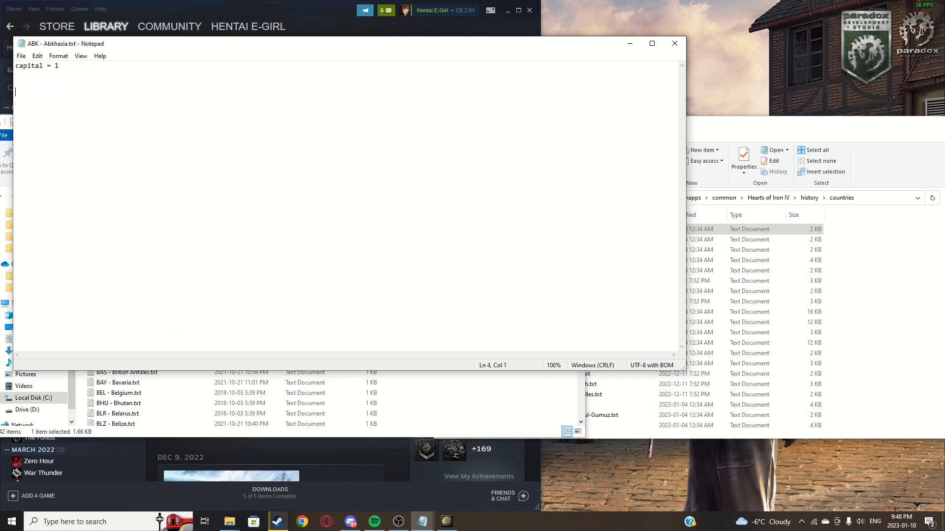
{"action": "left_click", "coordinate": [675, 43]}
Step: Review the ABK entry and the rest of the missing history file lines in error.log, then close the log
{"action": "left_click", "coordinate": [323, 66]}
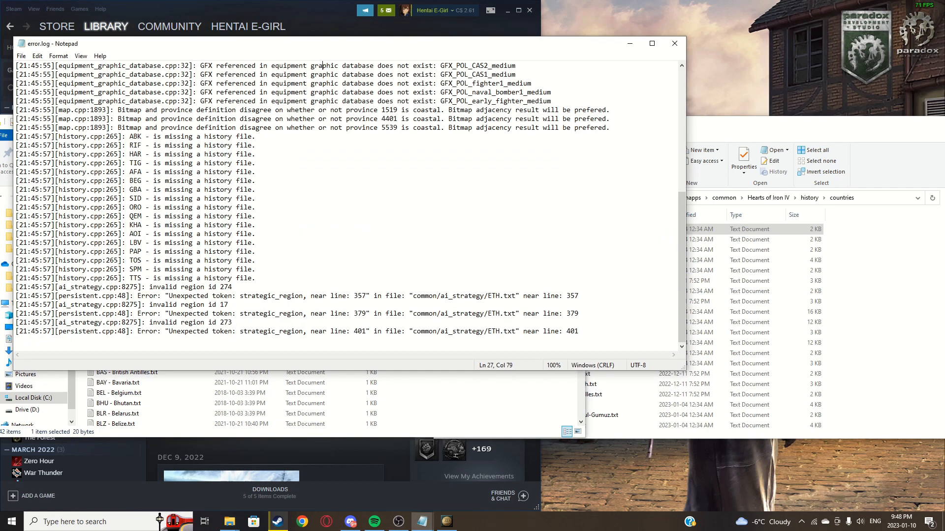
{"action": "left_click_drag", "start_coordinate": [244, 137], "coordinate": [32, 137]}
{"action": "left_click", "coordinate": [204, 137]}
{"action": "left_click_drag", "start_coordinate": [257, 278], "coordinate": [75, 137]}
{"action": "left_click", "coordinate": [257, 172]}
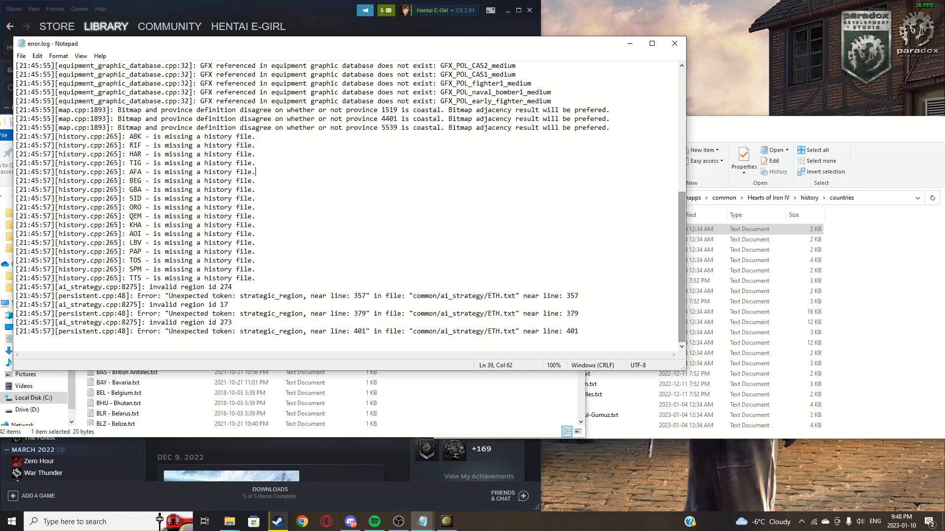
{"action": "left_click", "coordinate": [738, 126]}
{"action": "left_click", "coordinate": [311, 128]}
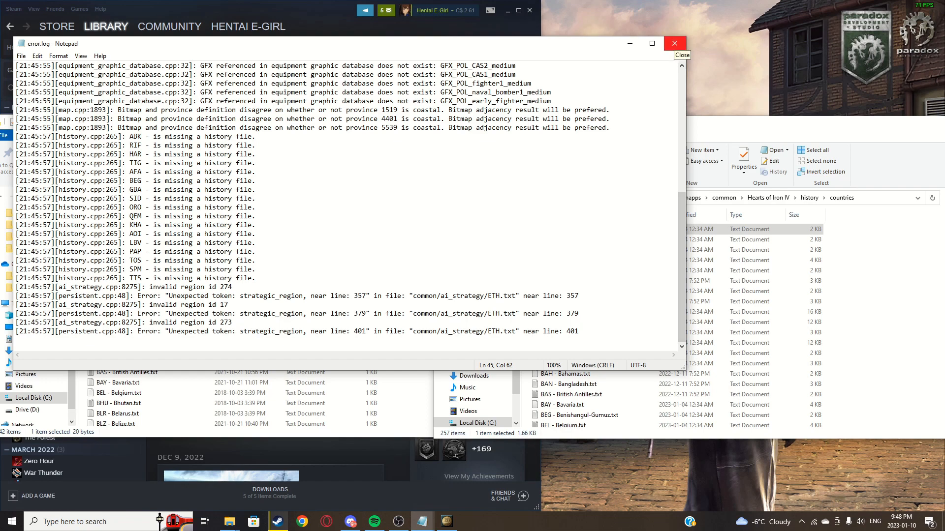
{"action": "left_click", "coordinate": [674, 43]}
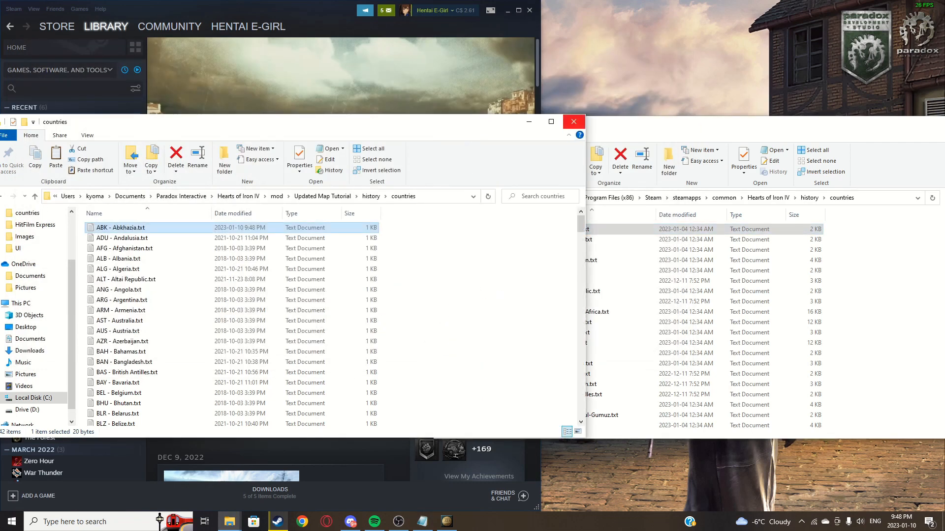
Step: Go up from the base game's countries folder to its Hearts of Iron IV root folder and look through its contents
{"action": "left_click", "coordinate": [728, 125]}
{"action": "left_click", "coordinate": [405, 261]}
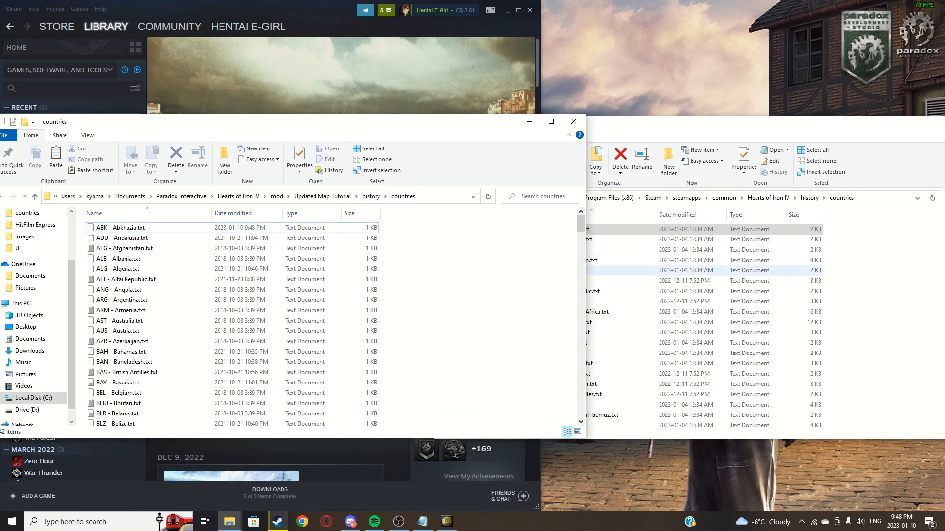
{"action": "left_click", "coordinate": [868, 268]}
{"action": "left_click", "coordinate": [809, 197]}
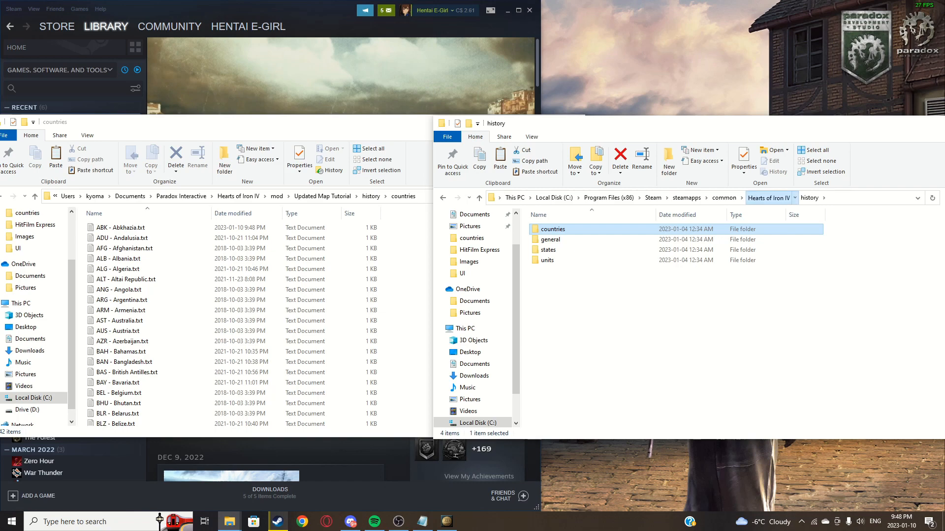
{"action": "left_click", "coordinate": [768, 198]}
{"action": "scroll", "coordinate": [674, 308], "scroll_direction": "down", "scroll_amount": 8}
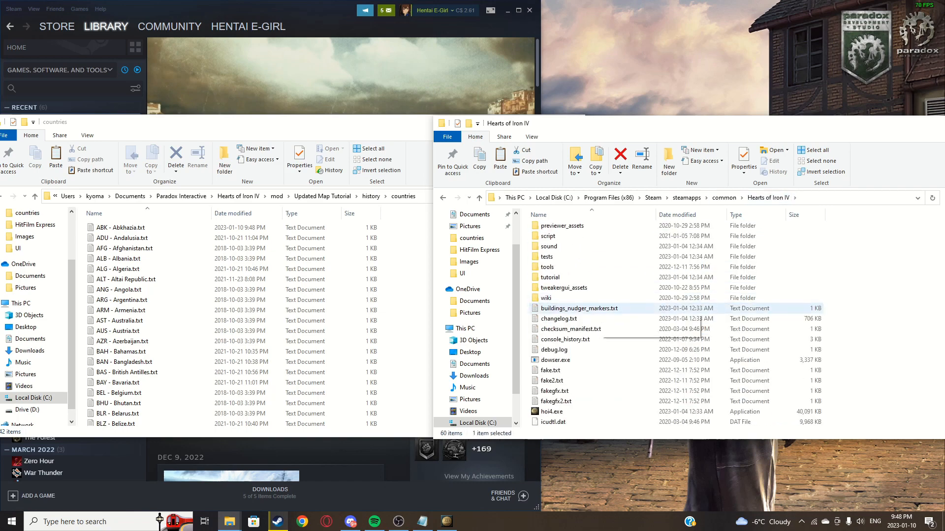
{"action": "scroll", "coordinate": [674, 325], "scroll_direction": "up", "scroll_amount": 3}
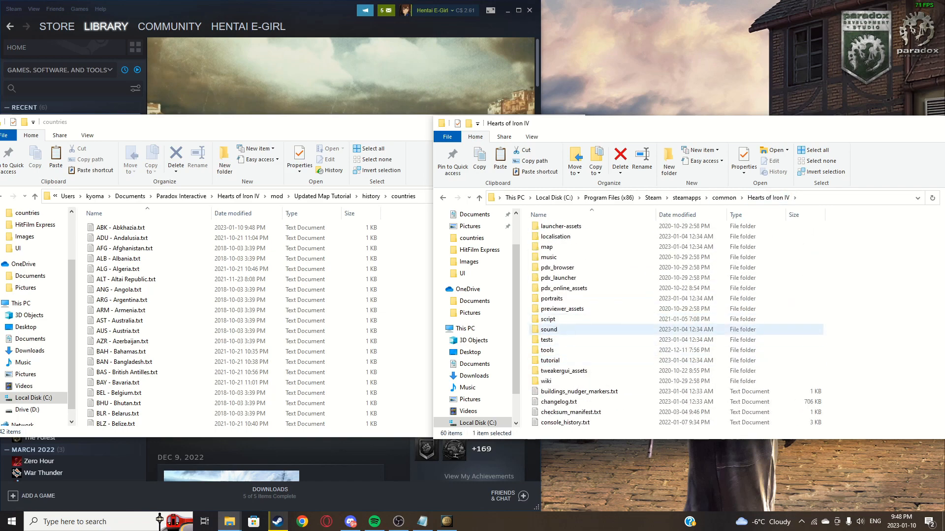
Step: Open the map folder of the Updated Map Tutorial mod
{"action": "left_click", "coordinate": [371, 196]}
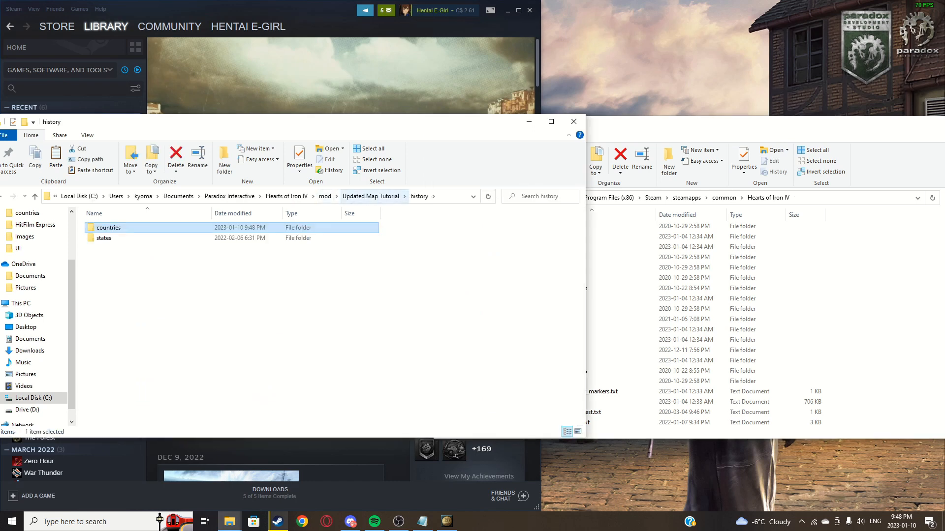
{"action": "left_click", "coordinate": [371, 196]}
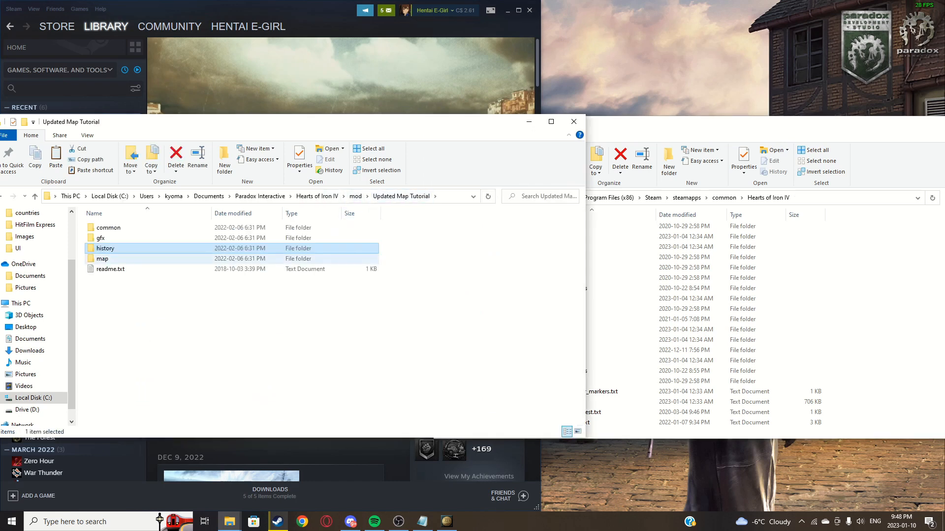
{"action": "double_click", "coordinate": [105, 258]}
Step: Check the image dimensions of the mod's trees.bmp in its file properties, then close them
{"action": "right_click", "coordinate": [125, 382]}
{"action": "left_click", "coordinate": [116, 382]}
{"action": "right_click", "coordinate": [132, 384]}
{"action": "left_click", "coordinate": [158, 379]}
{"action": "left_click", "coordinate": [177, 280]}
{"action": "left_click", "coordinate": [200, 280]}
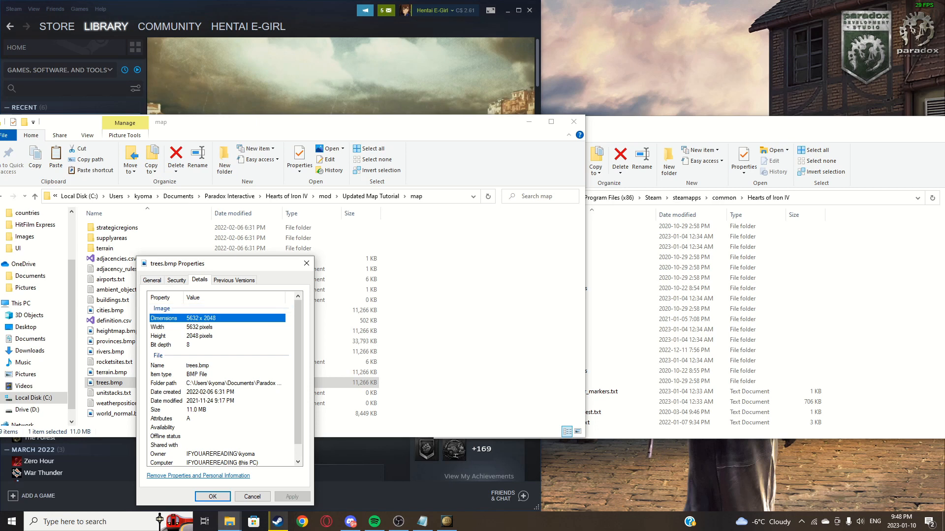
{"action": "left_click", "coordinate": [306, 263]}
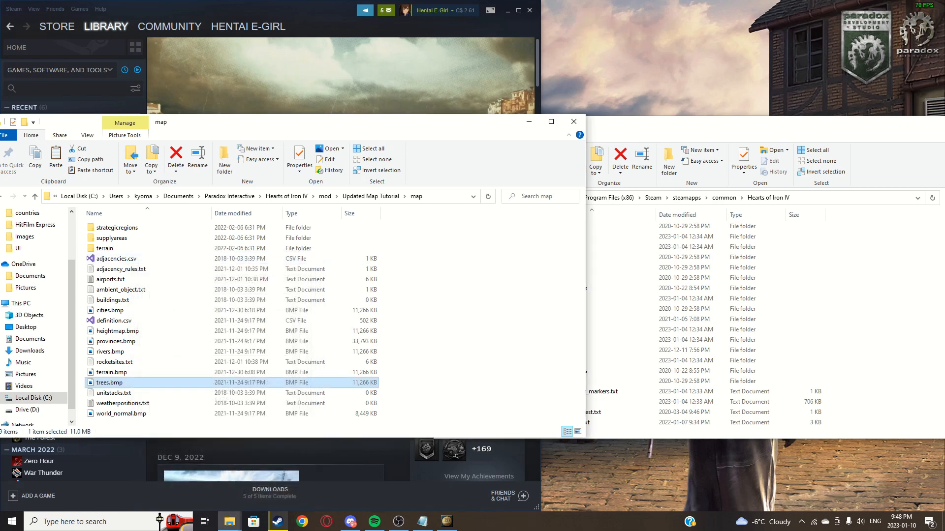
Step: Switch to Hearts of Iron IV, open the Nudge tool and examine the trees on the map up close
{"action": "left_click", "coordinate": [472, 354]}
{"action": "left_click", "coordinate": [866, 376]}
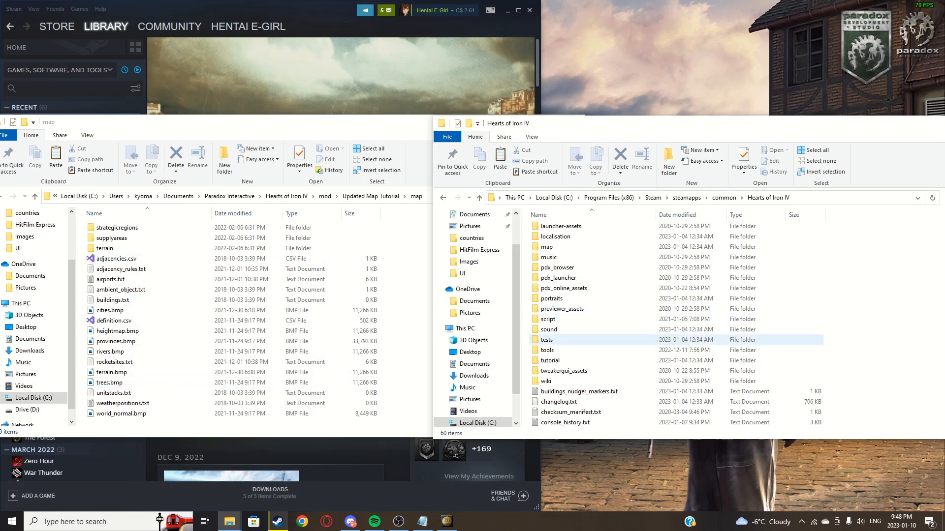
{"action": "left_click", "coordinate": [404, 322]}
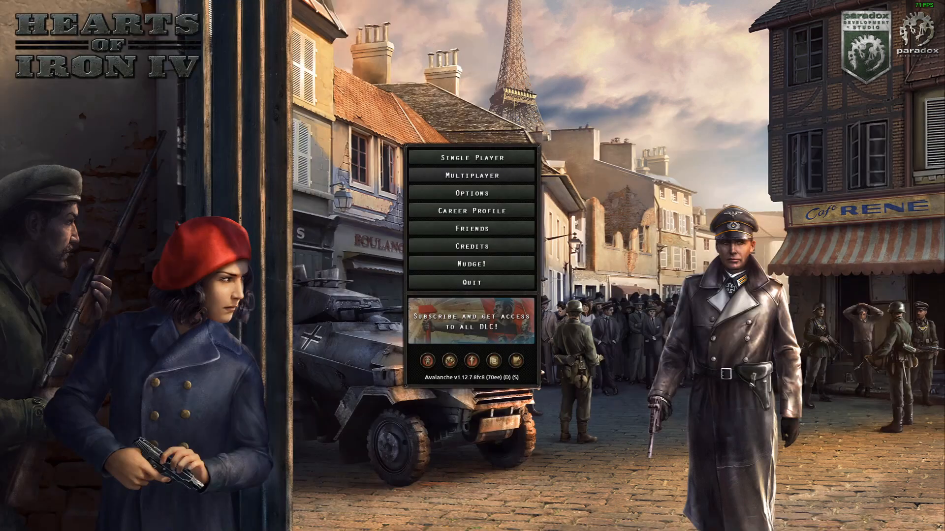
{"action": "left_click", "coordinate": [472, 264]}
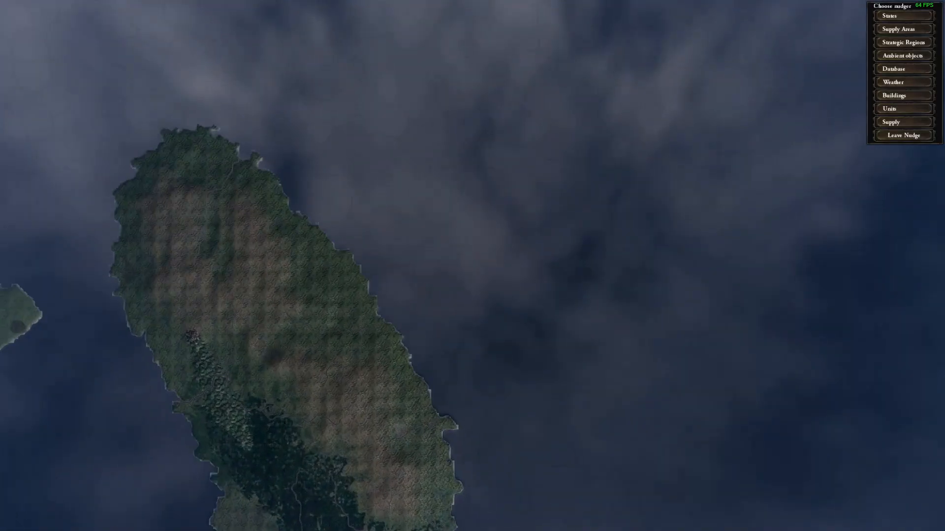
{"action": "scroll", "coordinate": [277, 470], "scroll_direction": "up", "scroll_amount": 10}
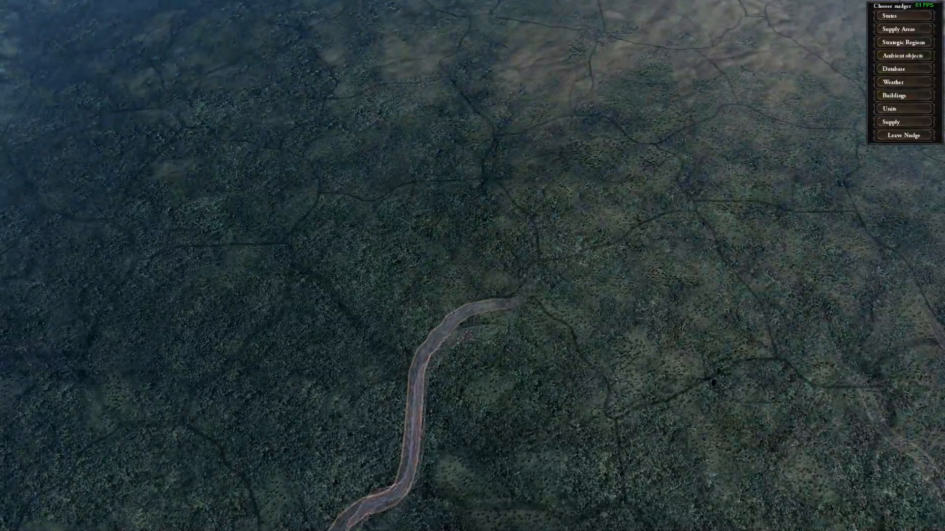
{"action": "scroll", "coordinate": [438, 347], "scroll_direction": "down", "scroll_amount": 10}
{"action": "scroll", "coordinate": [473, 266], "scroll_direction": "up", "scroll_amount": 8}
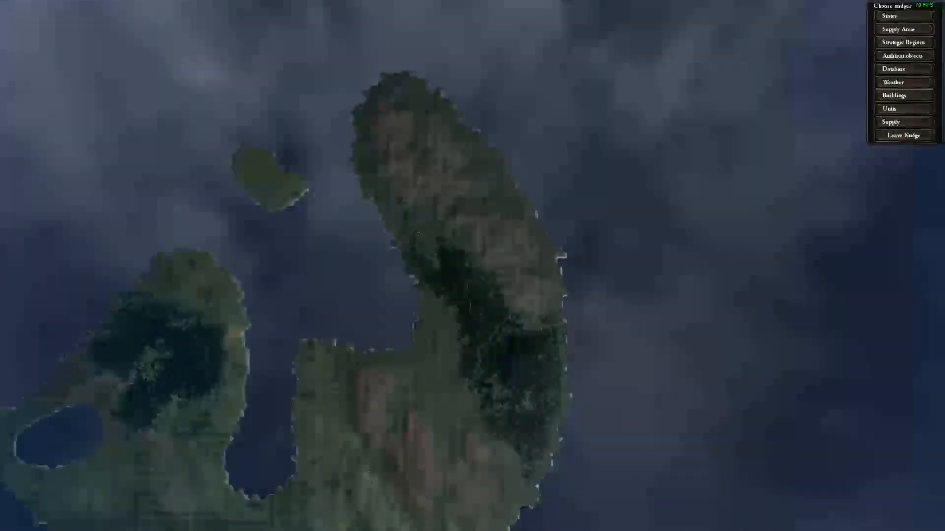
Step: Switch back to File Explorer and bring up the mod's map folder beside the base game's root folder
{"action": "key", "text": "alt+Tab"}
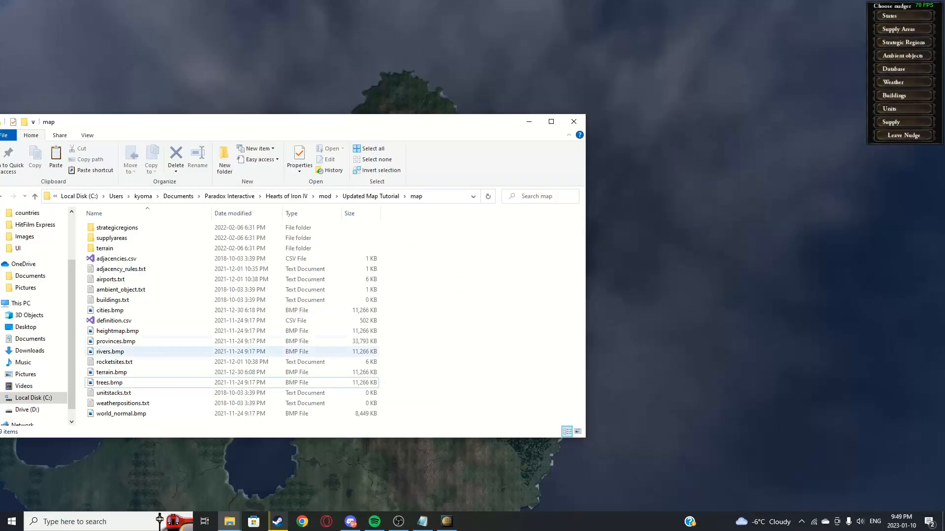
{"action": "left_click", "coordinate": [148, 383]}
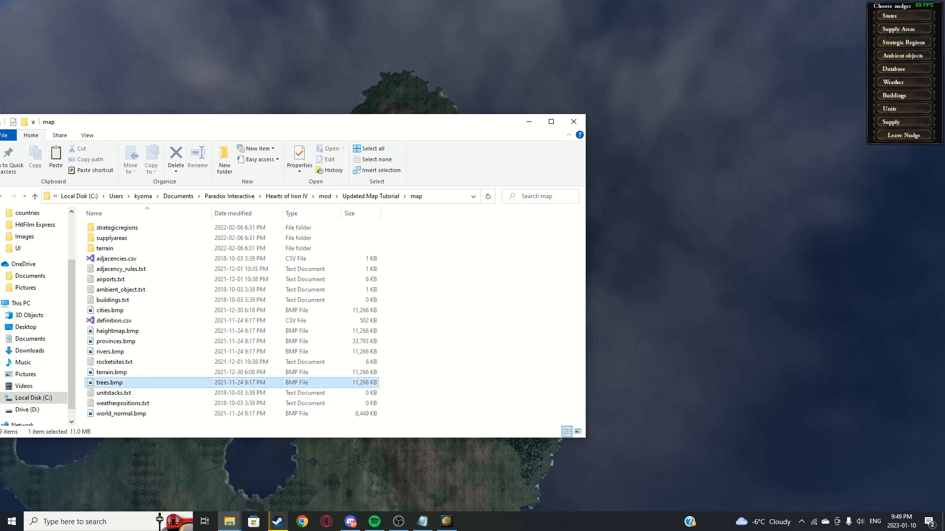
{"action": "left_click", "coordinate": [230, 521]}
{"action": "left_click", "coordinate": [282, 477]}
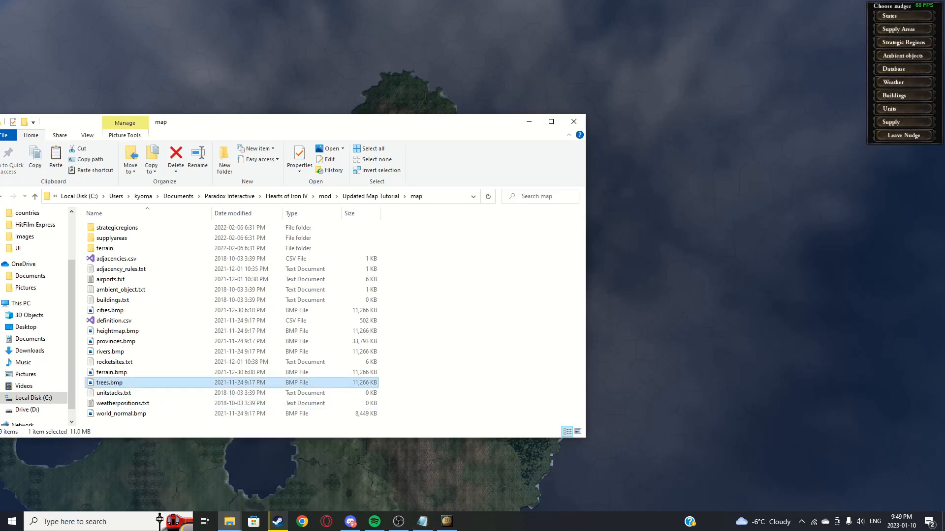
{"action": "left_click", "coordinate": [229, 522]}
{"action": "left_click", "coordinate": [172, 479]}
Step: Open the map folder in the base game's installation folder and find trees.bmp
{"action": "scroll", "coordinate": [551, 328], "scroll_direction": "down", "scroll_amount": 1}
{"action": "scroll", "coordinate": [551, 328], "scroll_direction": "up", "scroll_amount": 5}
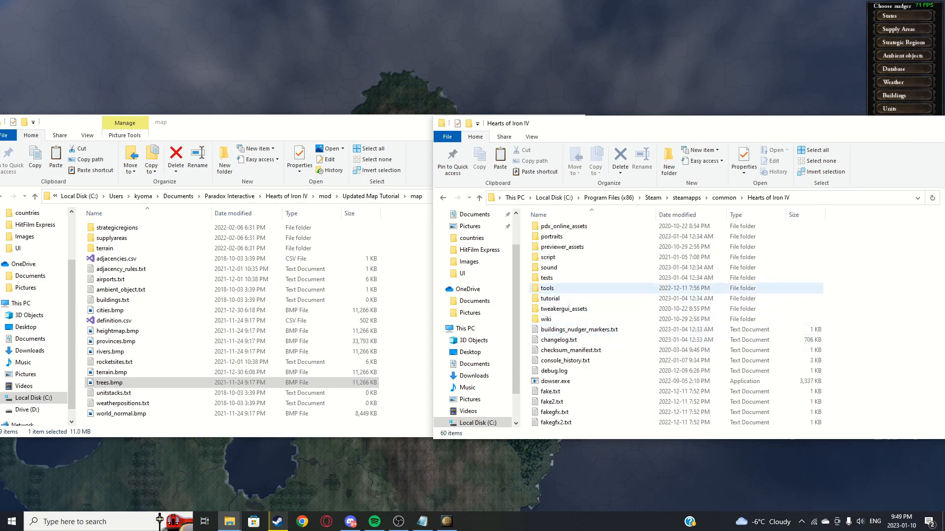
{"action": "scroll", "coordinate": [562, 279], "scroll_direction": "up", "scroll_amount": 2}
{"action": "double_click", "coordinate": [551, 279]}
{"action": "scroll", "coordinate": [551, 279], "scroll_direction": "down", "scroll_amount": 2}
{"action": "scroll", "coordinate": [556, 360], "scroll_direction": "down", "scroll_amount": 1}
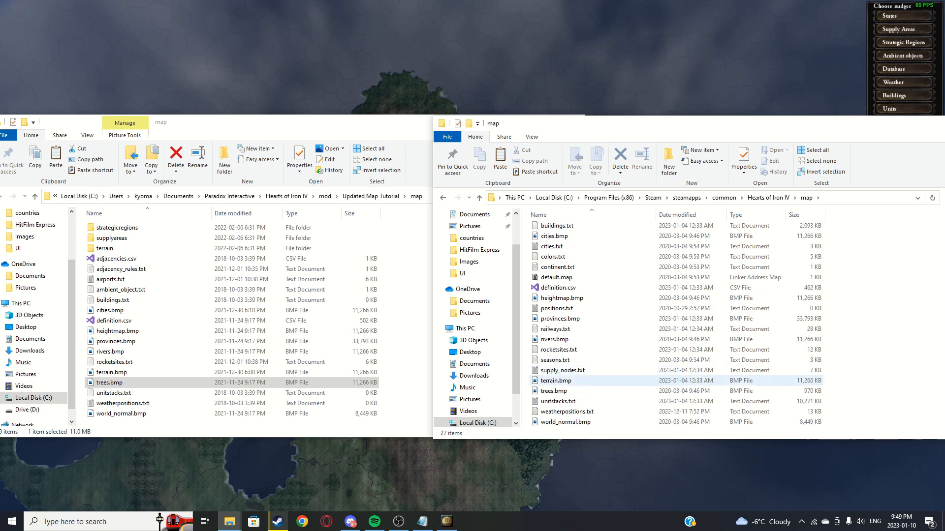
Step: Check the image dimensions of the base game's trees.bmp in its file properties, then close them
{"action": "left_click", "coordinate": [556, 391]}
{"action": "right_click", "coordinate": [573, 392]}
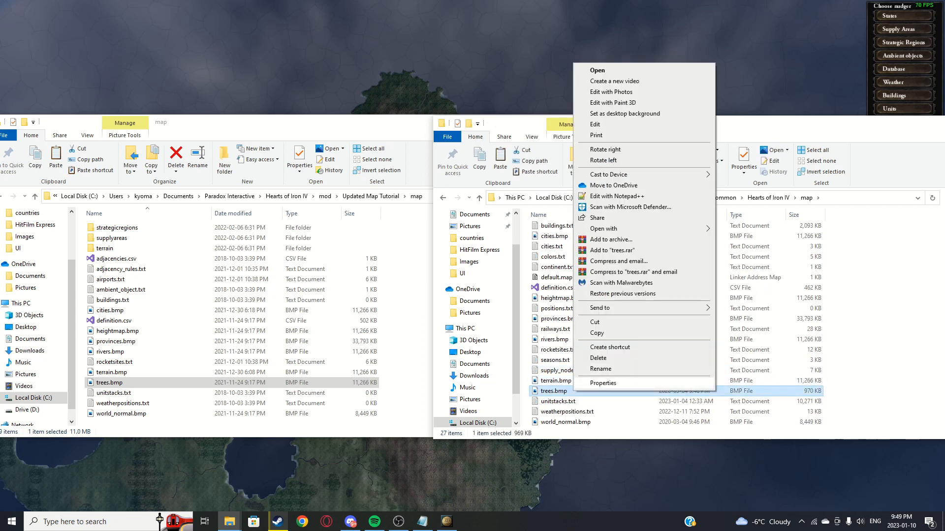
{"action": "left_click", "coordinate": [595, 386]}
{"action": "left_click", "coordinate": [640, 280]}
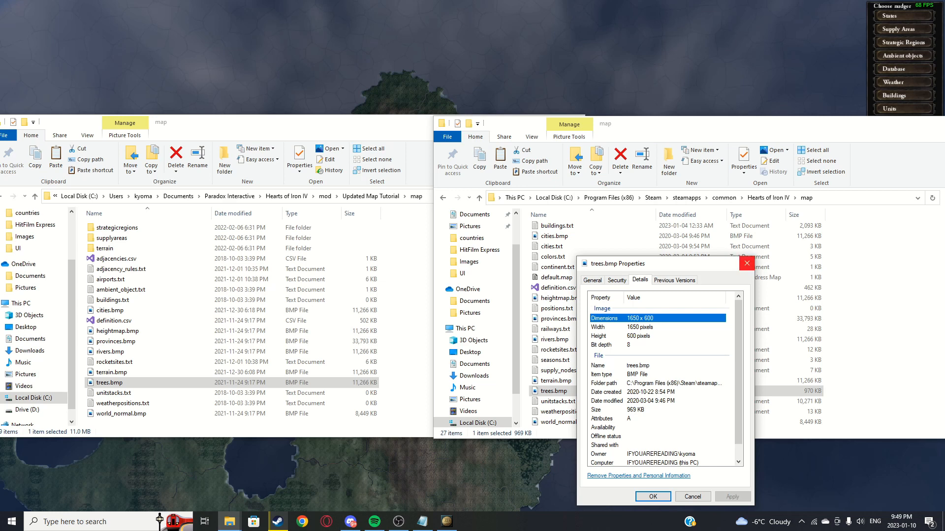
{"action": "left_click", "coordinate": [747, 264]}
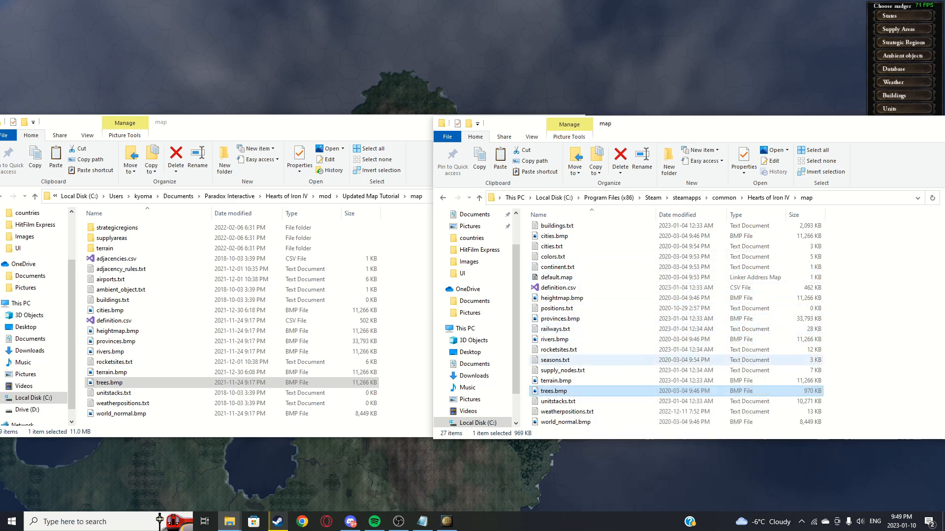
Step: Show the image details of the base game's terrain.bmp and move the properties window aside for comparison
{"action": "right_click", "coordinate": [571, 380]}
{"action": "left_click", "coordinate": [602, 373]}
{"action": "left_click", "coordinate": [639, 280]}
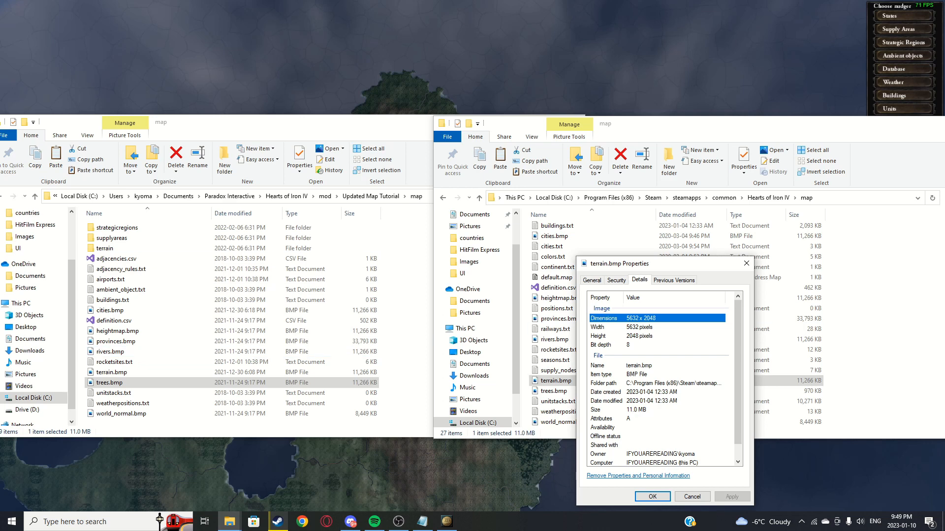
{"action": "left_click_drag", "start_coordinate": [667, 266], "coordinate": [388, 343]}
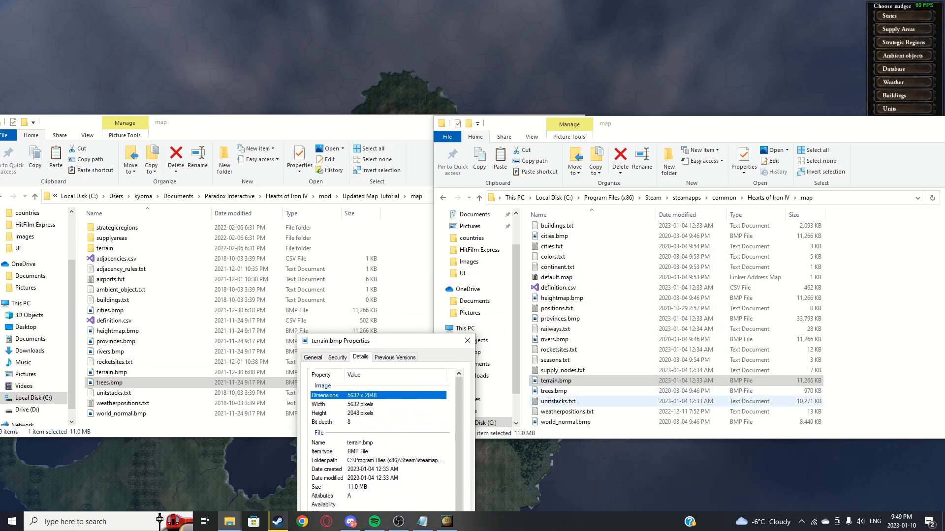
Step: Compare the dimensions of the base game's trees.bmp with those of terrain.bmp, then close both properties windows
{"action": "right_click", "coordinate": [563, 390]}
{"action": "left_click", "coordinate": [592, 381]}
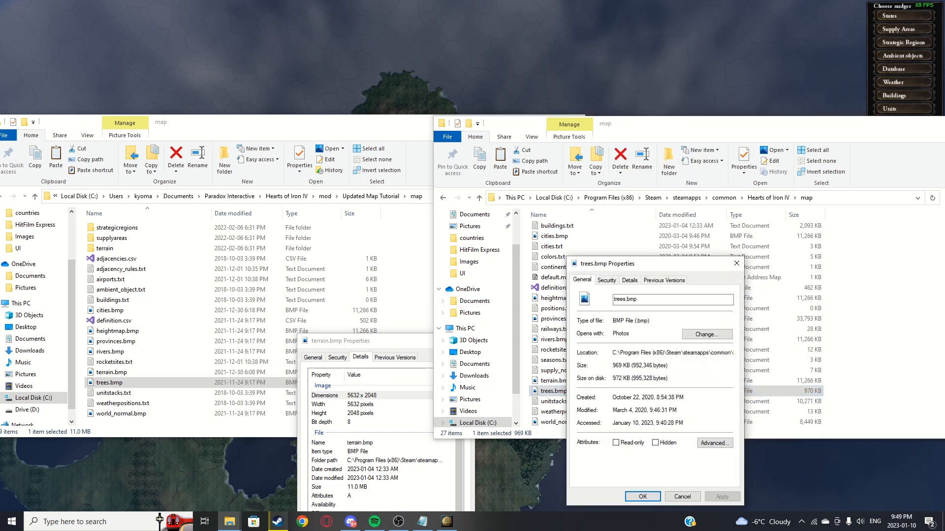
{"action": "left_click", "coordinate": [606, 279]}
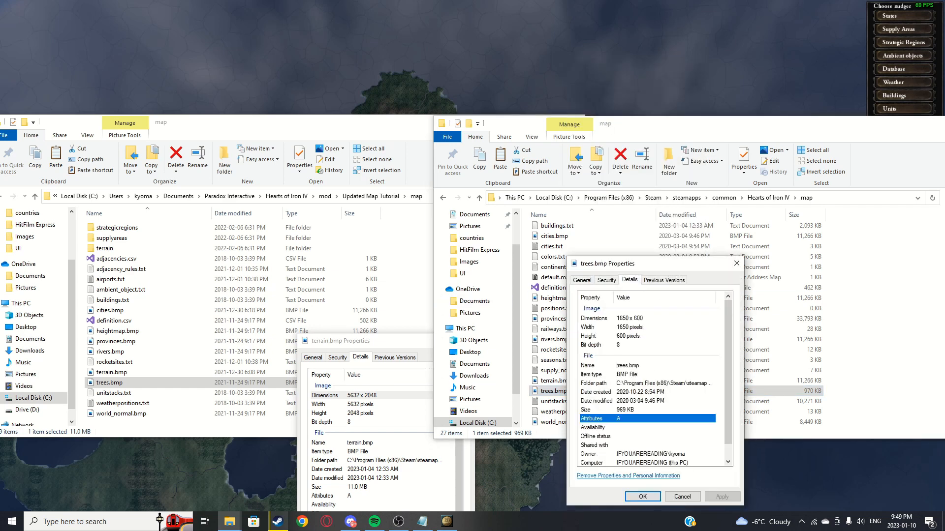
{"action": "left_click", "coordinate": [593, 319]}
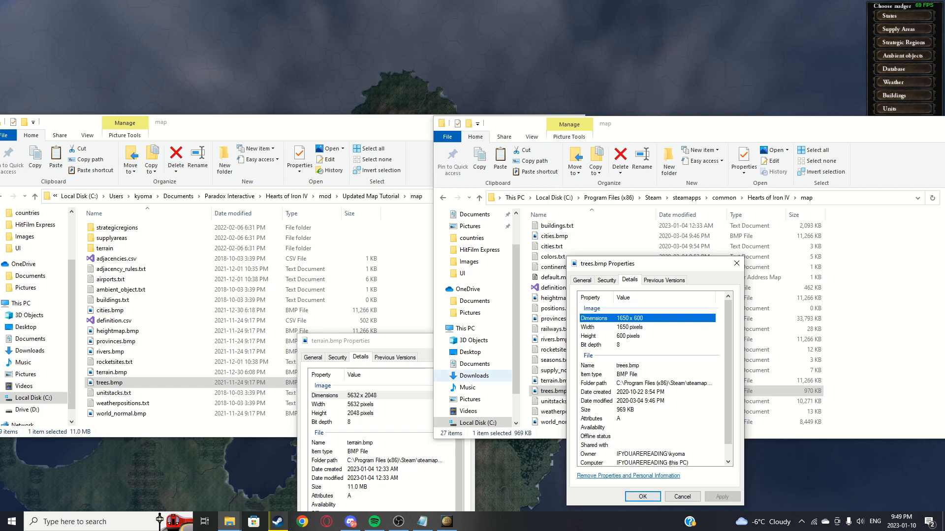
{"action": "left_click", "coordinate": [423, 341]}
{"action": "left_click", "coordinate": [467, 340]}
{"action": "left_click", "coordinate": [737, 263]}
{"action": "left_click", "coordinate": [246, 425]}
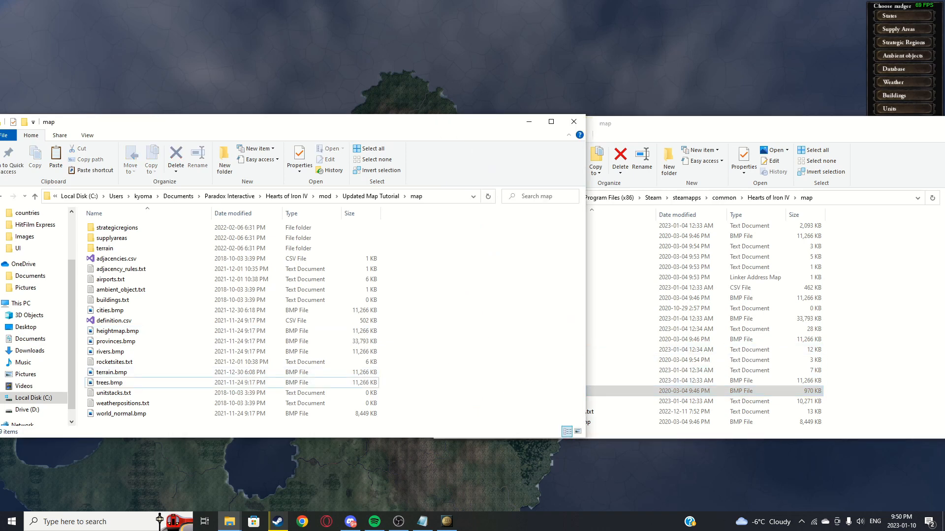
Step: Replace the mod's trees.bmp with a copy of the base game's trees.bmp in the mod's map folder
{"action": "left_click", "coordinate": [689, 124]}
{"action": "right_click", "coordinate": [576, 392]}
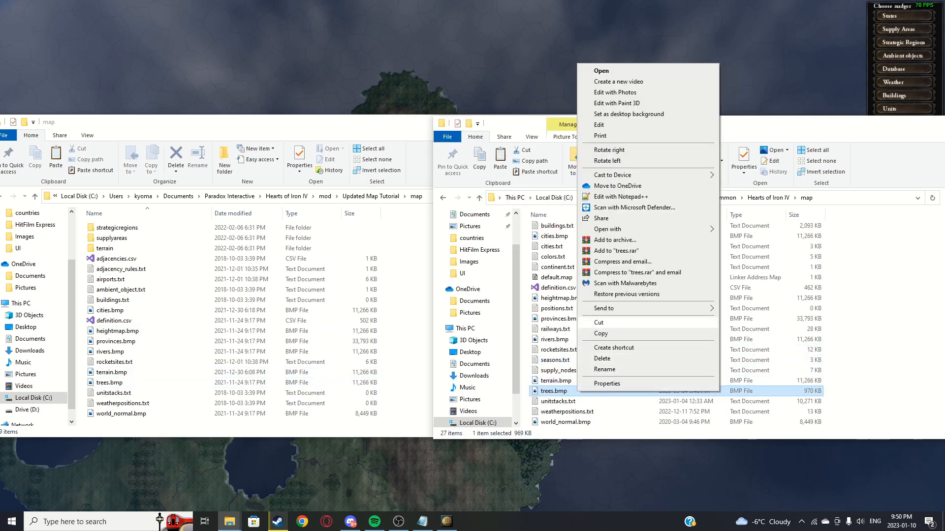
{"action": "left_click", "coordinate": [601, 335]}
{"action": "left_click", "coordinate": [109, 383]}
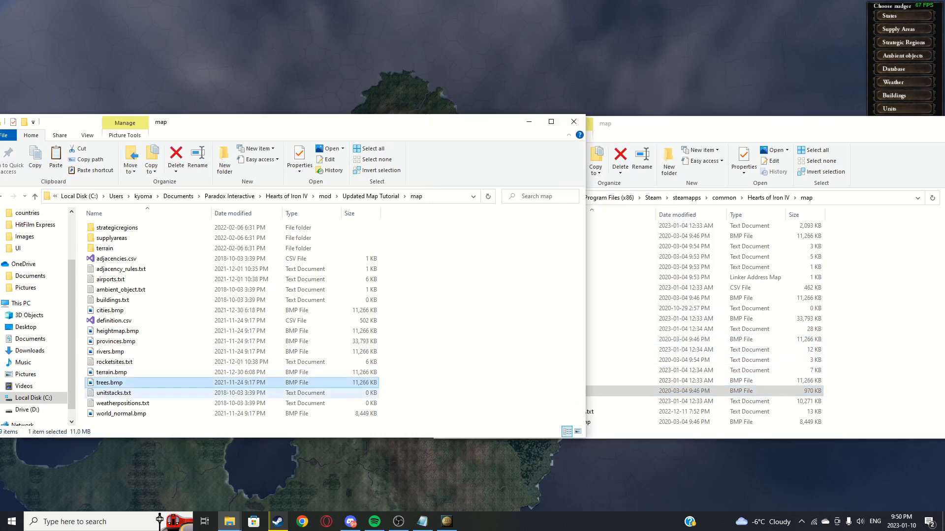
{"action": "key", "text": "Delete"}
{"action": "key", "text": "ctrl+v"}
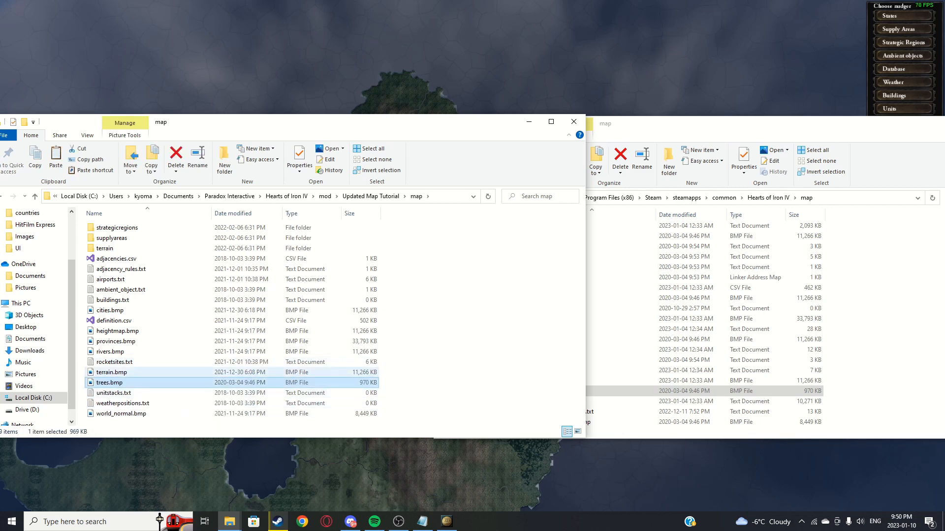
{"action": "right_click", "coordinate": [126, 382]}
{"action": "left_click", "coordinate": [158, 360]}
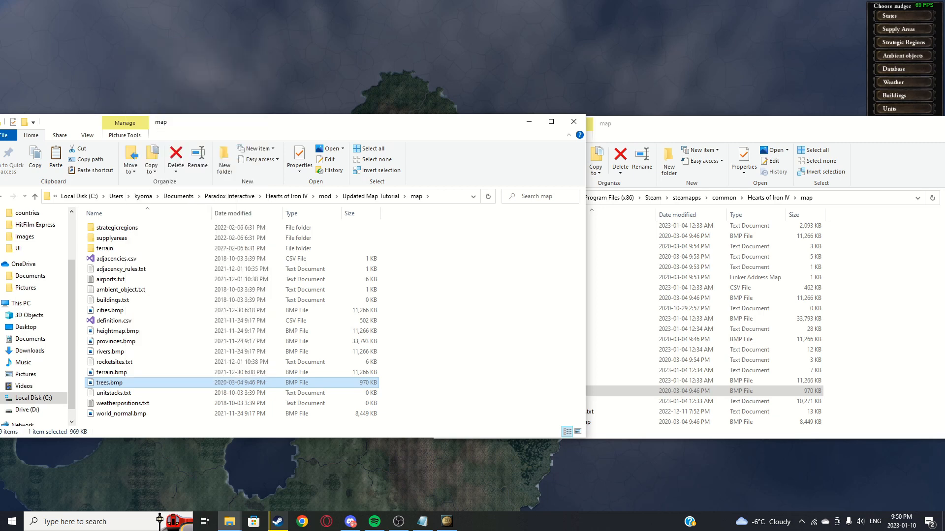
Step: Launch GIMP, open the mod's trees.bmp in it and position the window beside the mod's map folder
{"action": "left_click", "coordinate": [99, 521]}
{"action": "type", "text": "gimp"}
{"action": "key", "text": "Return"}
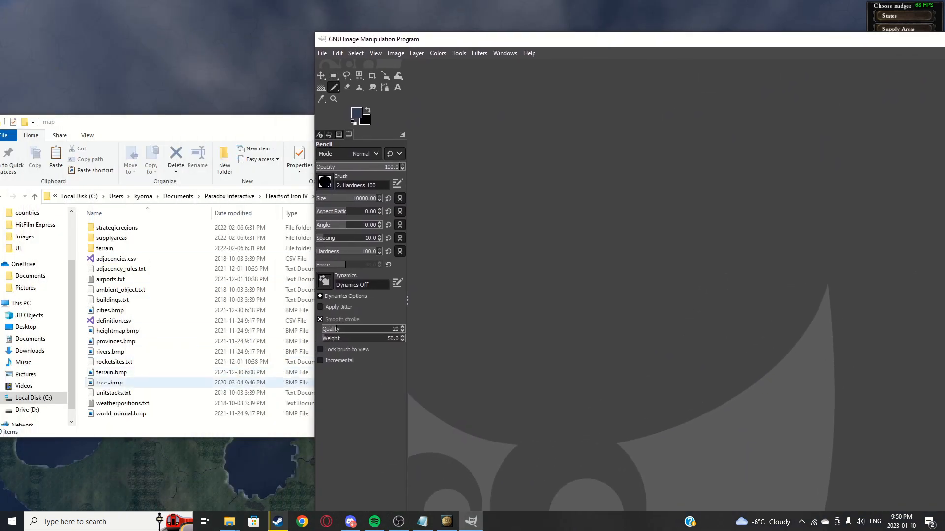
{"action": "left_click_drag", "start_coordinate": [109, 383], "coordinate": [128, 381]}
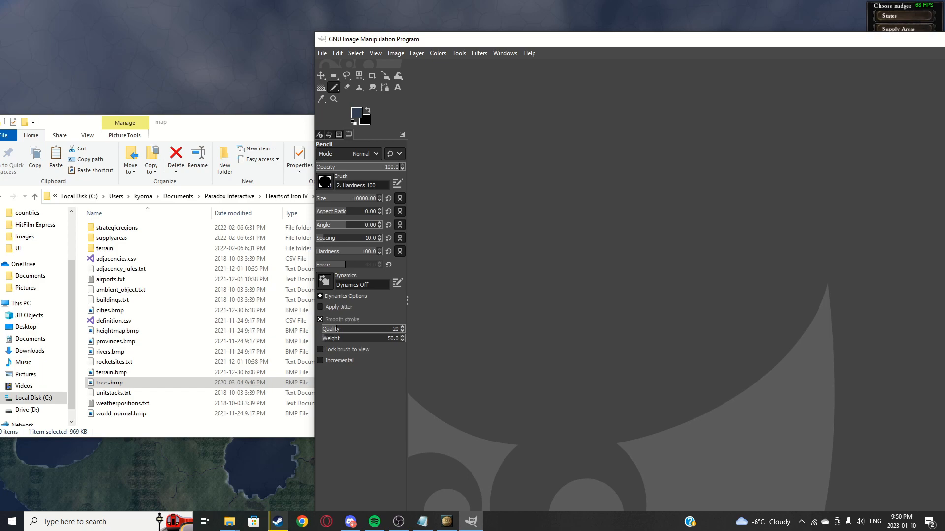
{"action": "left_click_drag", "start_coordinate": [568, 38], "coordinate": [329, 0]}
{"action": "left_click_drag", "start_coordinate": [145, 5], "coordinate": [191, 75]}
{"action": "left_click_drag", "start_coordinate": [67, 70], "coordinate": [242, 97]}
{"action": "left_click_drag", "start_coordinate": [364, 105], "coordinate": [369, 44]}
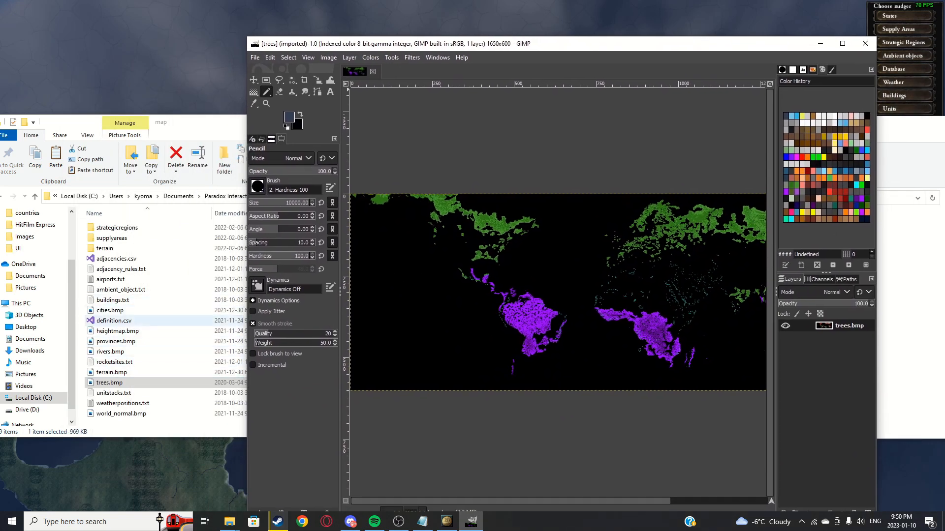
Step: Add the mod's terrain.bmp to the trees image as a new layer above trees.bmp
{"action": "left_click", "coordinate": [112, 373]}
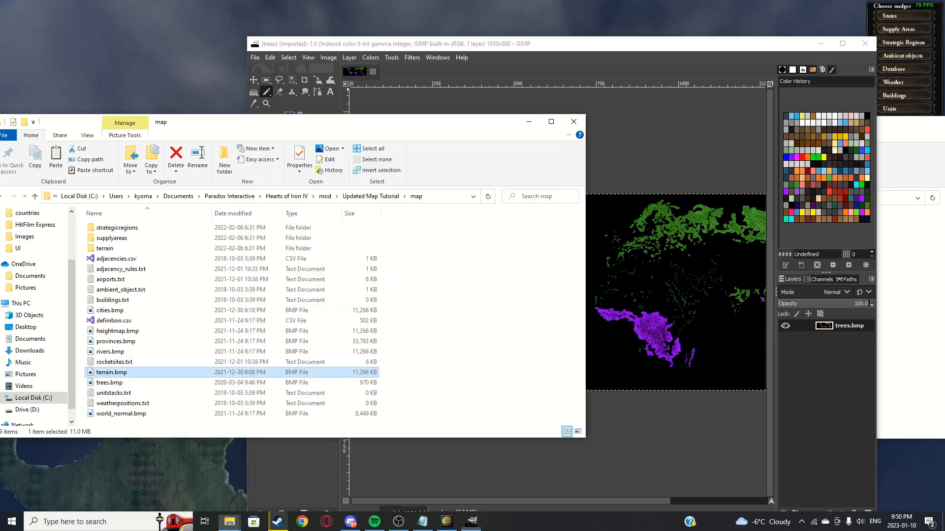
{"action": "left_click_drag", "start_coordinate": [133, 373], "coordinate": [640, 334]}
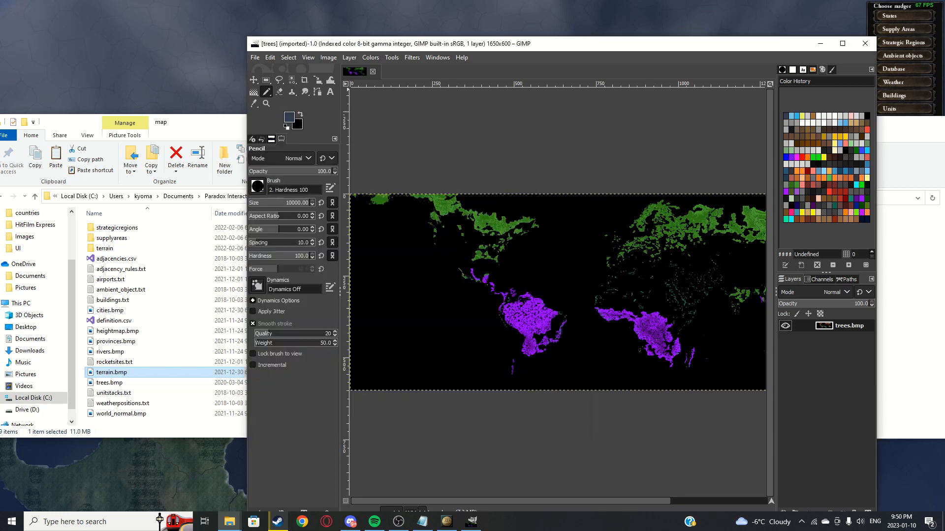
{"action": "left_click_drag", "start_coordinate": [851, 339], "coordinate": [850, 326]}
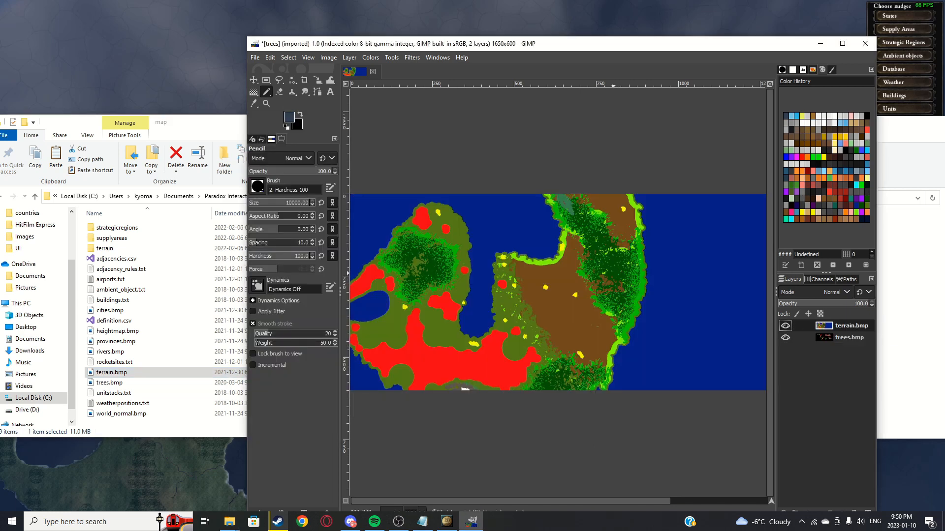
Step: Scale the terrain.bmp layer down proportionally to about 1664 × 605 pixels and place it over the trees canvas
{"action": "scroll", "coordinate": [614, 273], "scroll_direction": "up", "scroll_amount": 3}
{"action": "scroll", "coordinate": [613, 267], "scroll_direction": "down", "scroll_amount": 6}
{"action": "scroll", "coordinate": [579, 272], "scroll_direction": "up", "scroll_amount": 2}
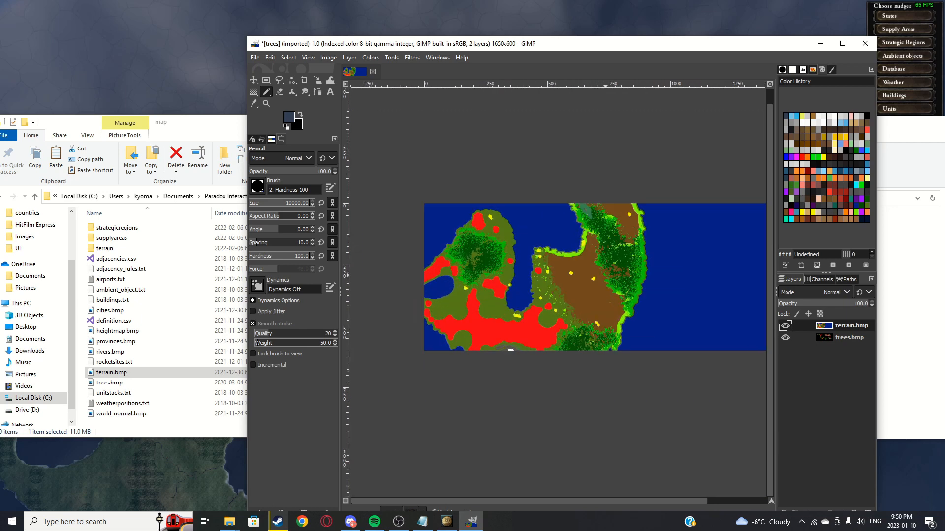
{"action": "scroll", "coordinate": [579, 271], "scroll_direction": "down", "scroll_amount": 4}
{"action": "left_click", "coordinate": [304, 80]}
{"action": "left_click", "coordinate": [318, 80]}
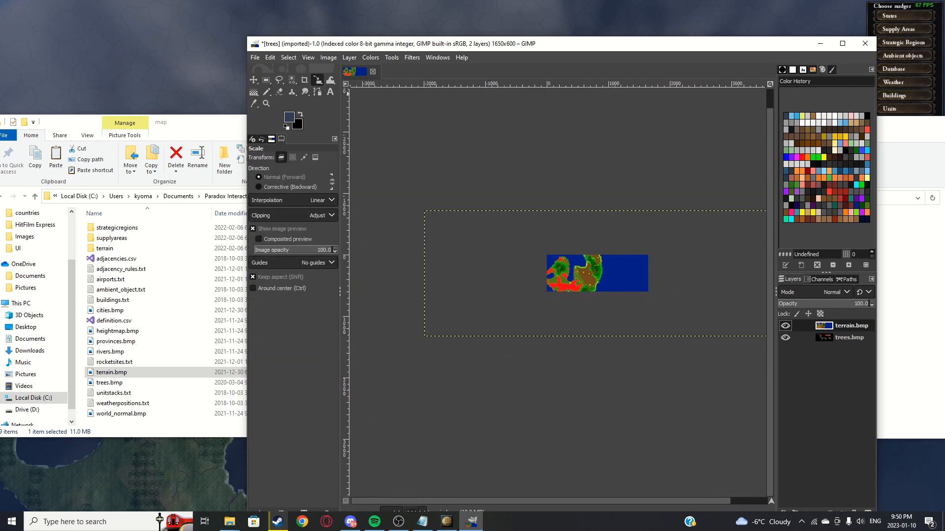
{"action": "left_click", "coordinate": [318, 80]}
{"action": "left_click", "coordinate": [354, 104]}
{"action": "left_click", "coordinate": [425, 211]}
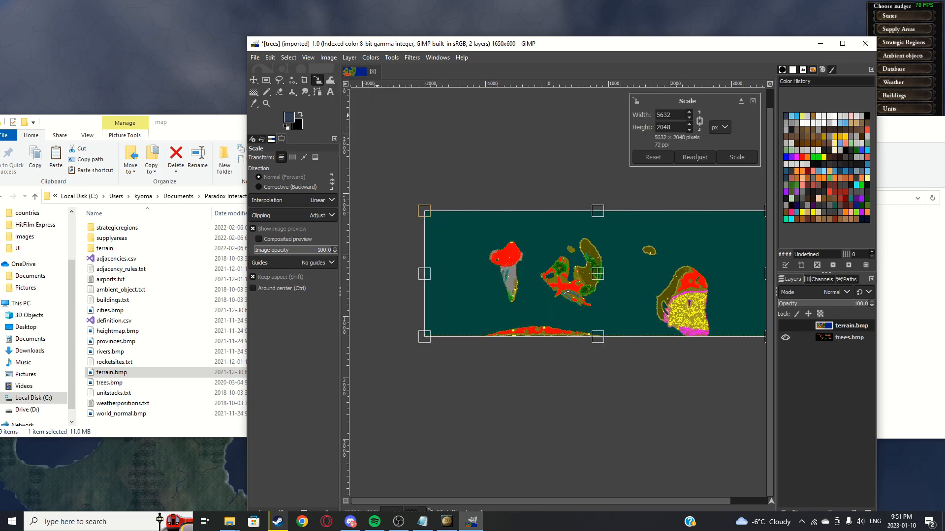
{"action": "scroll", "coordinate": [434, 210], "scroll_direction": "down", "scroll_amount": 2}
{"action": "left_click_drag", "start_coordinate": [434, 210], "coordinate": [578, 282]}
{"action": "scroll", "coordinate": [363, 200], "scroll_direction": "up", "scroll_amount": 2}
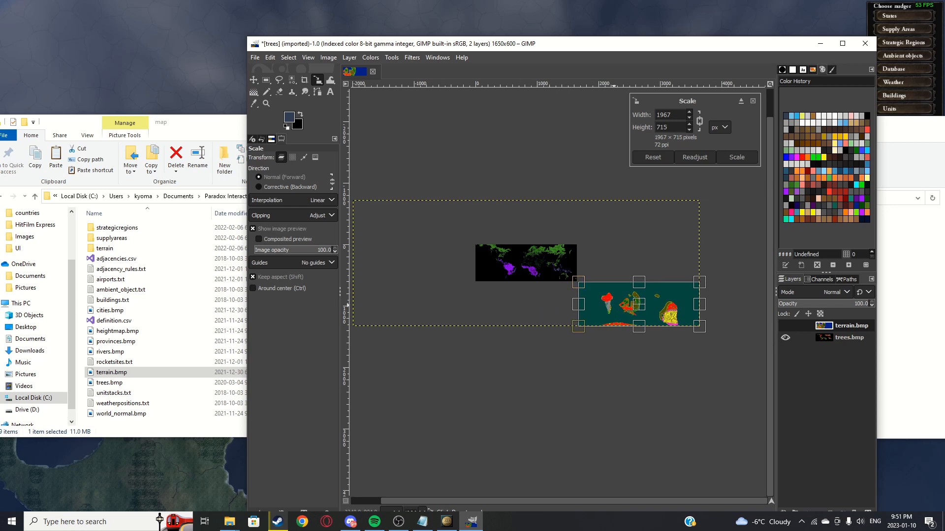
{"action": "left_click_drag", "start_coordinate": [638, 304], "coordinate": [536, 266]}
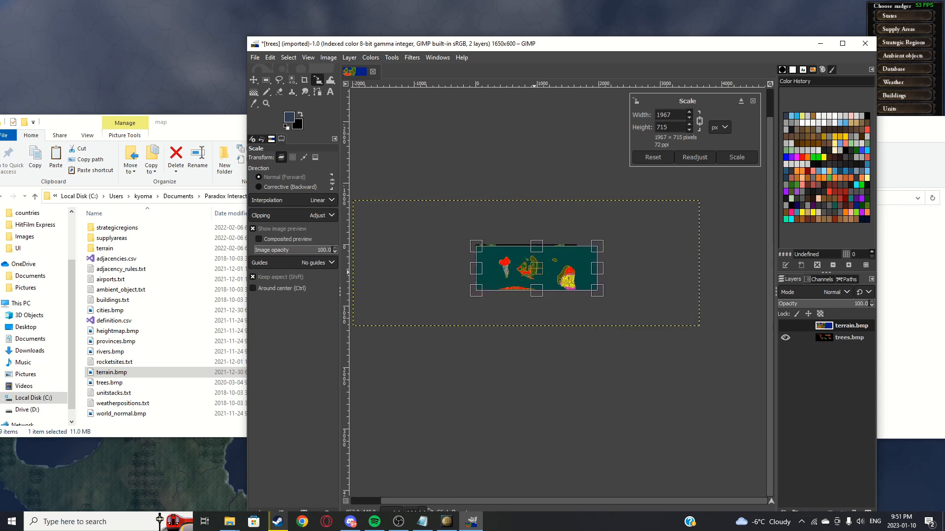
{"action": "left_click_drag", "start_coordinate": [596, 288], "coordinate": [577, 282]}
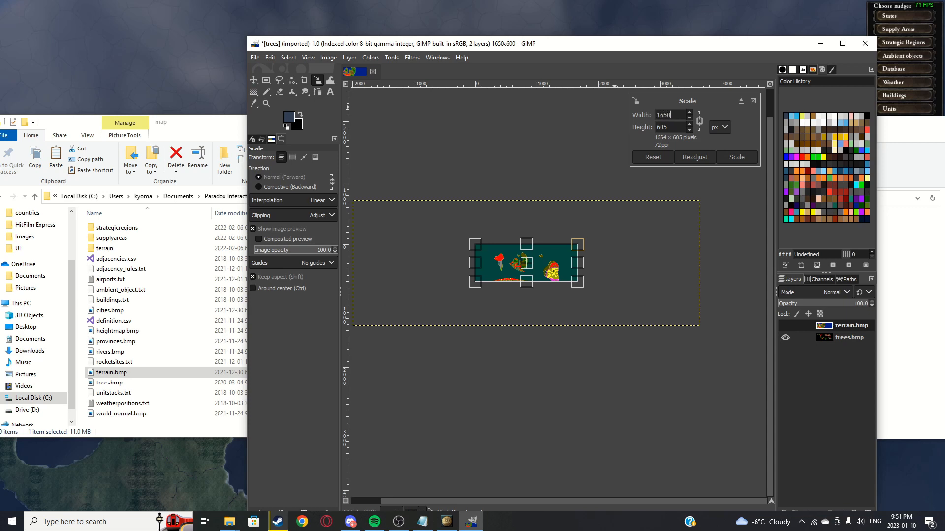
Step: Set the terrain layer's size to 1650 × 600 pixels, check trees.bmp's dimensions in its file properties and apply the scaling
{"action": "key", "text": "Tab"}
{"action": "type", "text": "600"}
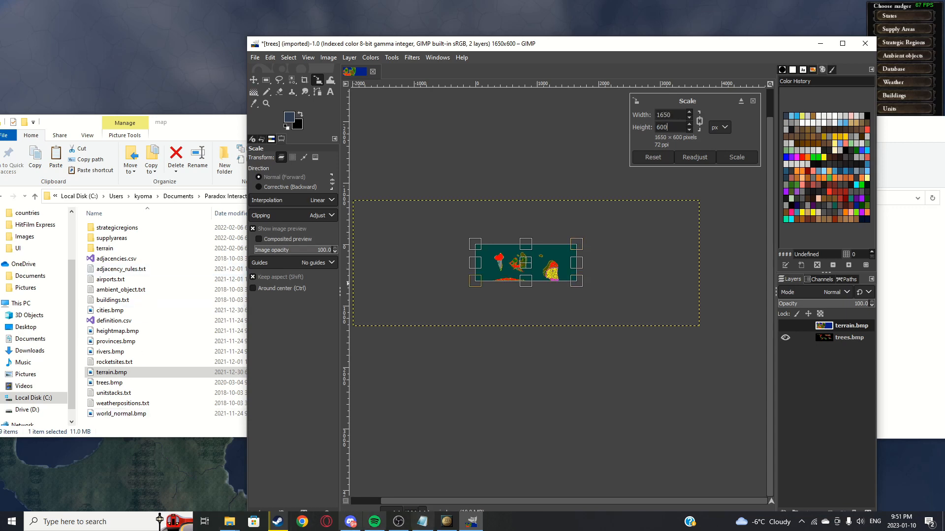
{"action": "mouse_move", "coordinate": [230, 521]}
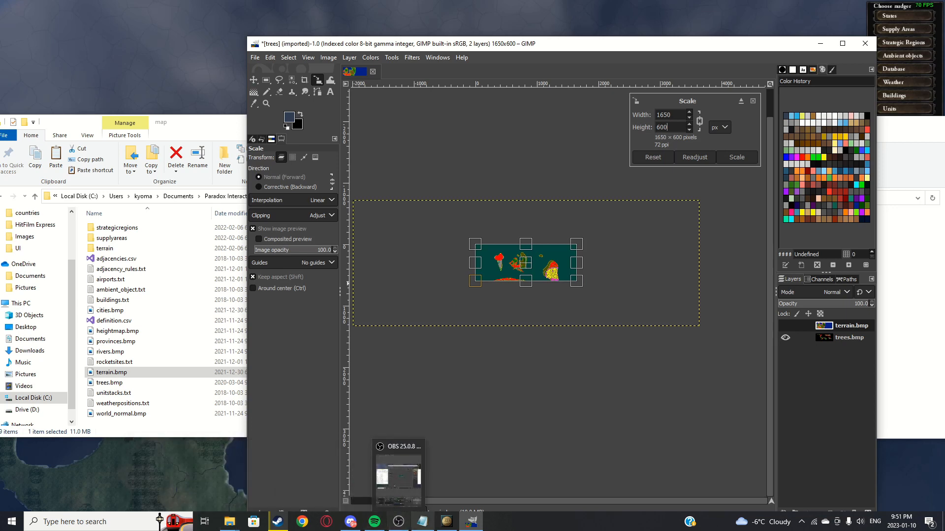
{"action": "left_click", "coordinate": [113, 373]}
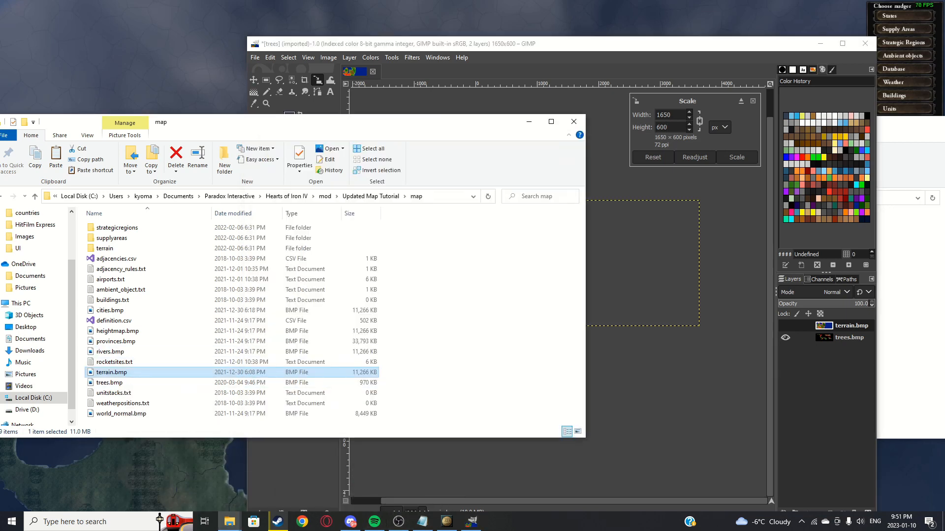
{"action": "right_click", "coordinate": [127, 383]}
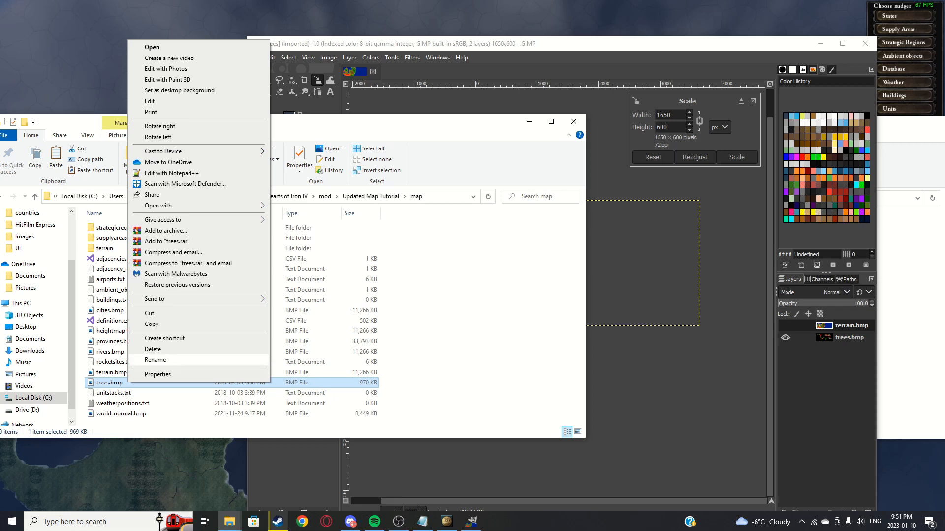
{"action": "left_click", "coordinate": [157, 374]}
{"action": "left_click", "coordinate": [194, 280]}
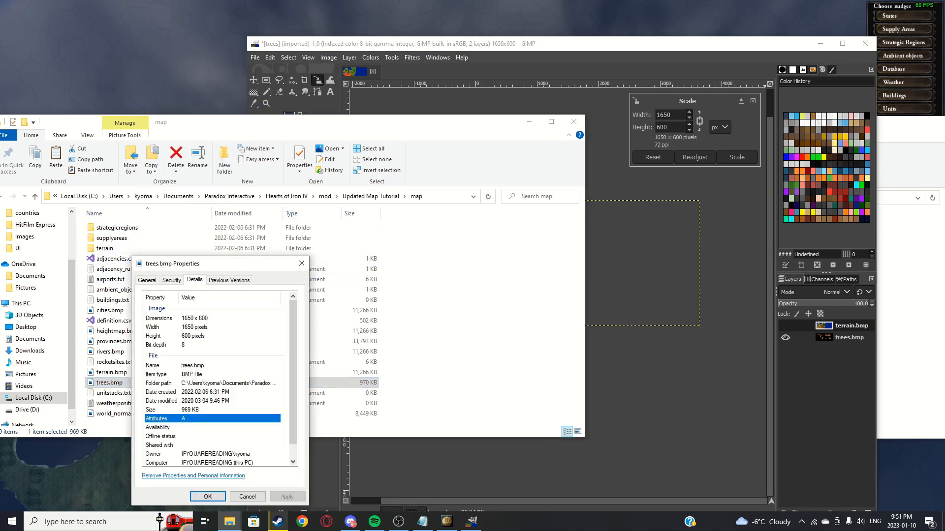
{"action": "key", "text": "alt+Tab"}
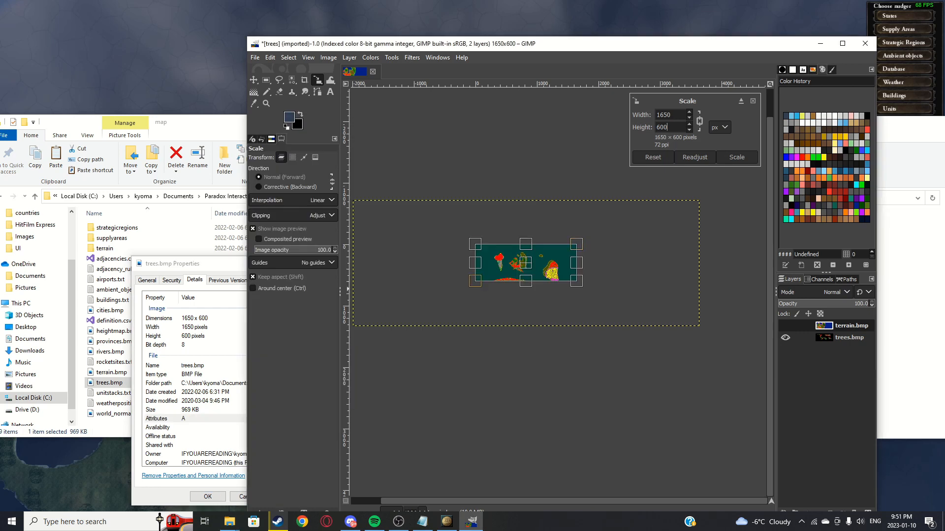
{"action": "key", "text": "Return"}
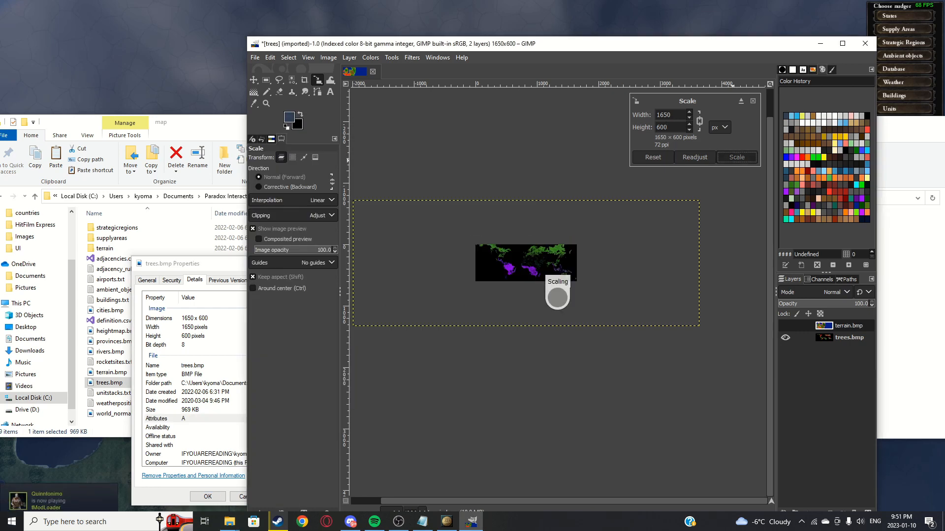
Step: Adjust the scaled terrain layer's position with the Move tool so its corners line up with the trees canvas
{"action": "scroll", "coordinate": [541, 268], "scroll_direction": "up", "scroll_amount": 5}
{"action": "scroll", "coordinate": [565, 265], "scroll_direction": "down", "scroll_amount": 2}
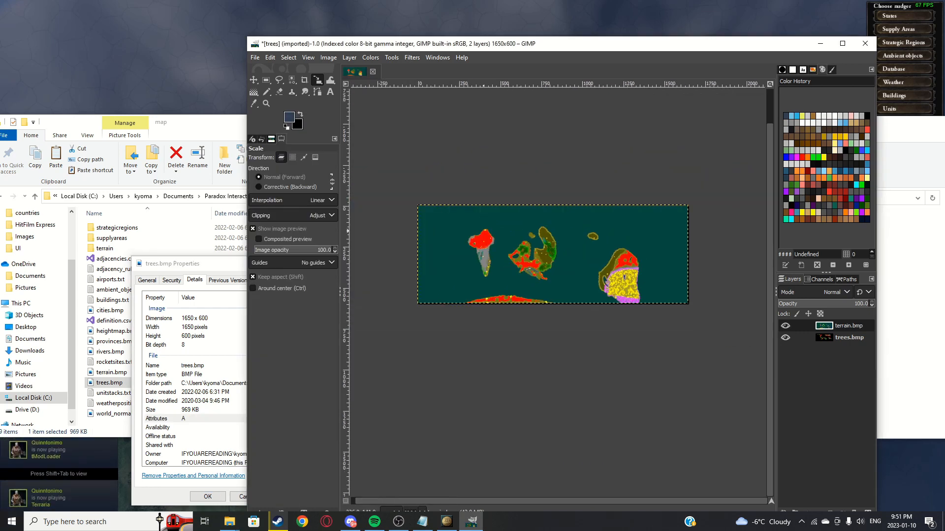
{"action": "scroll", "coordinate": [418, 207], "scroll_direction": "up", "scroll_amount": 4}
{"action": "left_click", "coordinate": [254, 79]}
{"action": "scroll", "coordinate": [391, 238], "scroll_direction": "up", "scroll_amount": 4}
{"action": "left_click_drag", "start_coordinate": [461, 195], "coordinate": [481, 216]}
{"action": "scroll", "coordinate": [466, 141], "scroll_direction": "up", "scroll_amount": 3}
{"action": "mouse_move", "coordinate": [466, 141]}
{"action": "left_mouse_down"}
{"action": "mouse_move", "coordinate": [474, 142]}
{"action": "mouse_move", "coordinate": [465, 142]}
{"action": "left_mouse_up"}
{"action": "scroll", "coordinate": [374, 127], "scroll_direction": "down", "scroll_amount": 7}
{"action": "scroll", "coordinate": [374, 127], "scroll_direction": "down", "scroll_amount": 3}
{"action": "scroll", "coordinate": [595, 274], "scroll_direction": "up", "scroll_amount": 12}
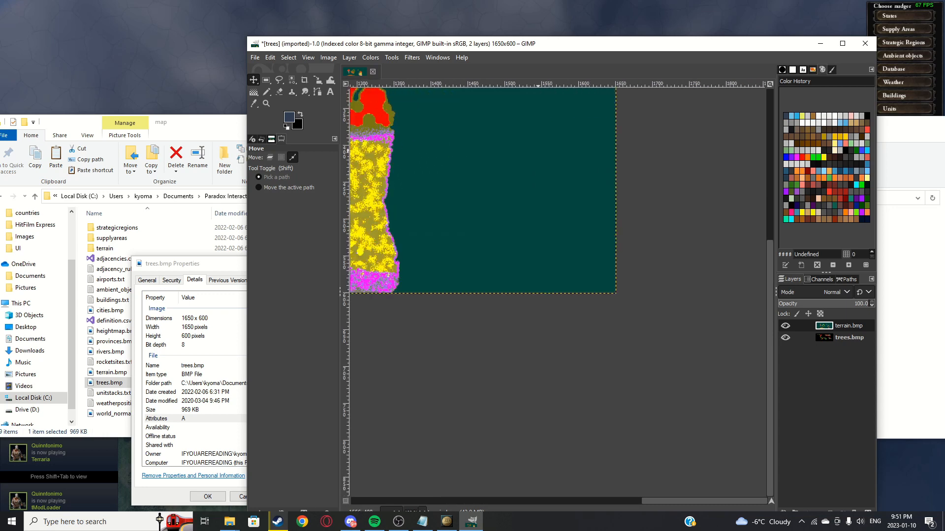
{"action": "scroll", "coordinate": [589, 295], "scroll_direction": "down", "scroll_amount": 1}
{"action": "left_click_drag", "start_coordinate": [559, 292], "coordinate": [551, 285]}
{"action": "scroll", "coordinate": [688, 318], "scroll_direction": "up", "scroll_amount": 20}
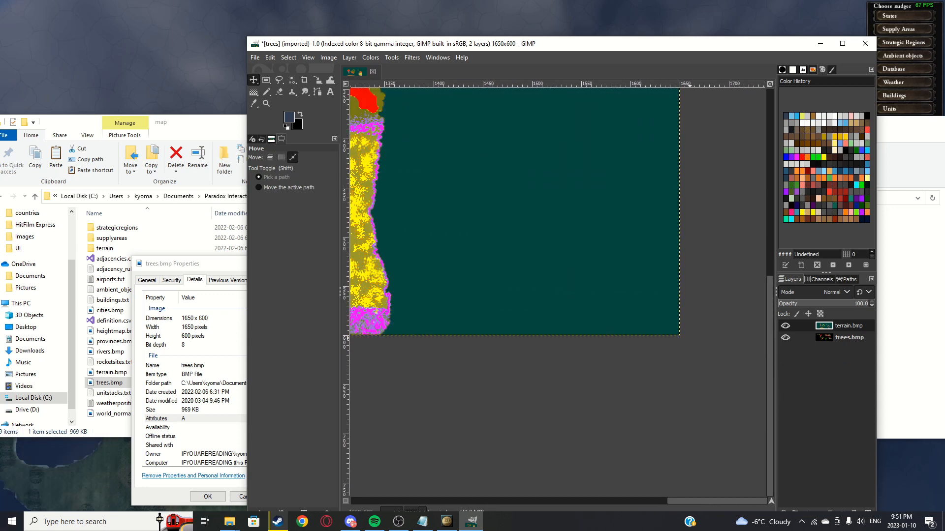
{"action": "scroll", "coordinate": [556, 291], "scroll_direction": "down", "scroll_amount": 20}
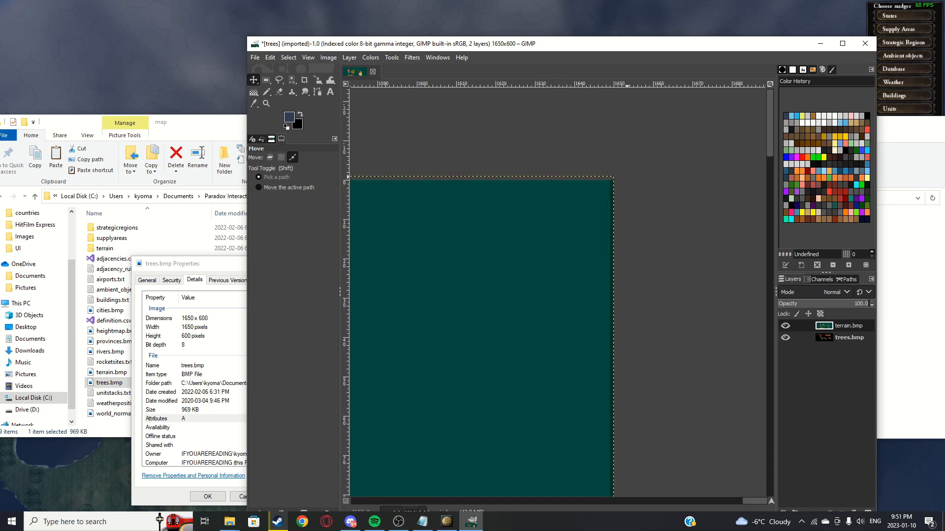
Step: Compare the terrain layer with the trees layer by toggling its visibility, and examine its edges and forest areas
{"action": "scroll", "coordinate": [556, 290], "scroll_direction": "down", "scroll_amount": 8}
{"action": "scroll", "coordinate": [463, 199], "scroll_direction": "up", "scroll_amount": 7}
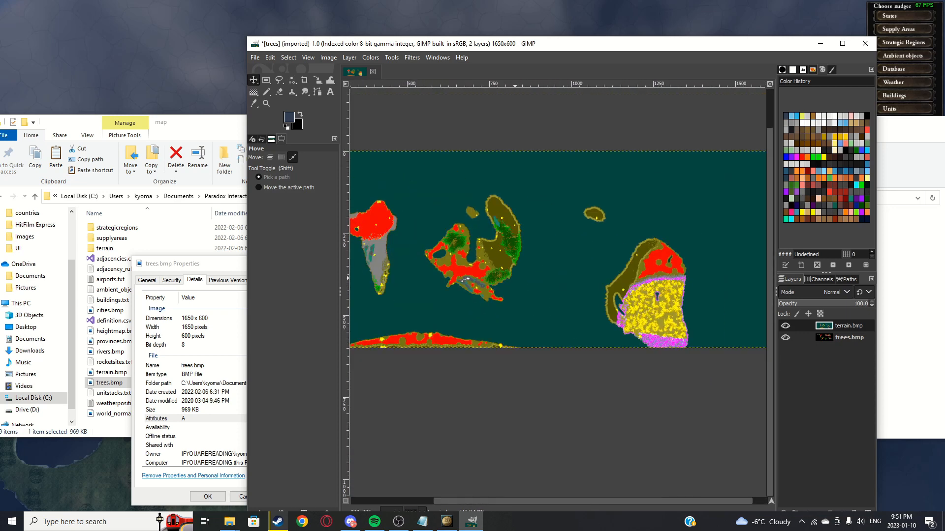
{"action": "scroll", "coordinate": [631, 153], "scroll_direction": "up", "scroll_amount": 3}
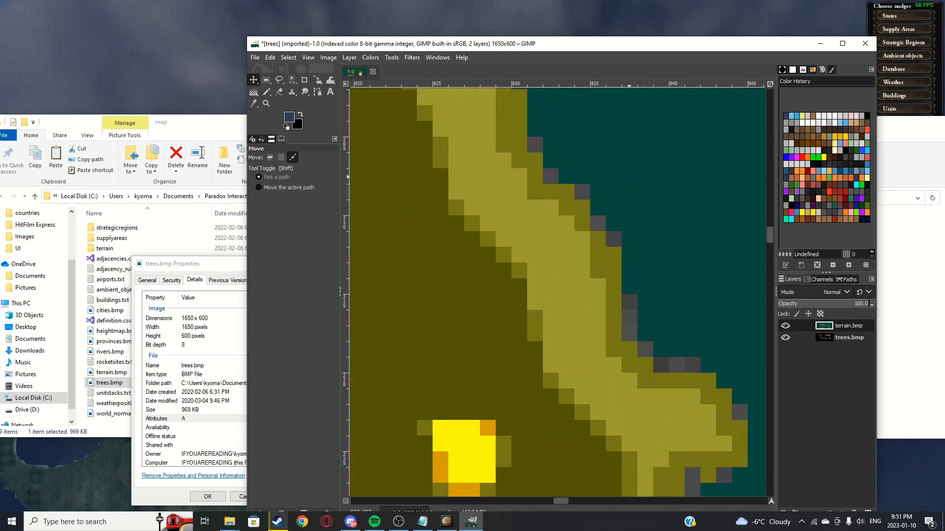
{"action": "left_click", "coordinate": [785, 325]}
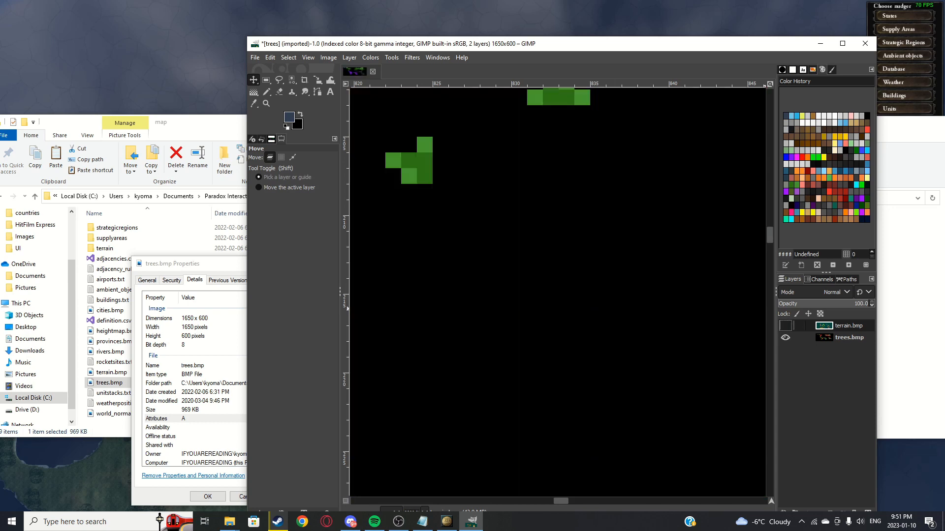
{"action": "left_click", "coordinate": [786, 325]}
{"action": "scroll", "coordinate": [566, 244], "scroll_direction": "down", "scroll_amount": 15}
{"action": "scroll", "coordinate": [560, 244], "scroll_direction": "up", "scroll_amount": 6}
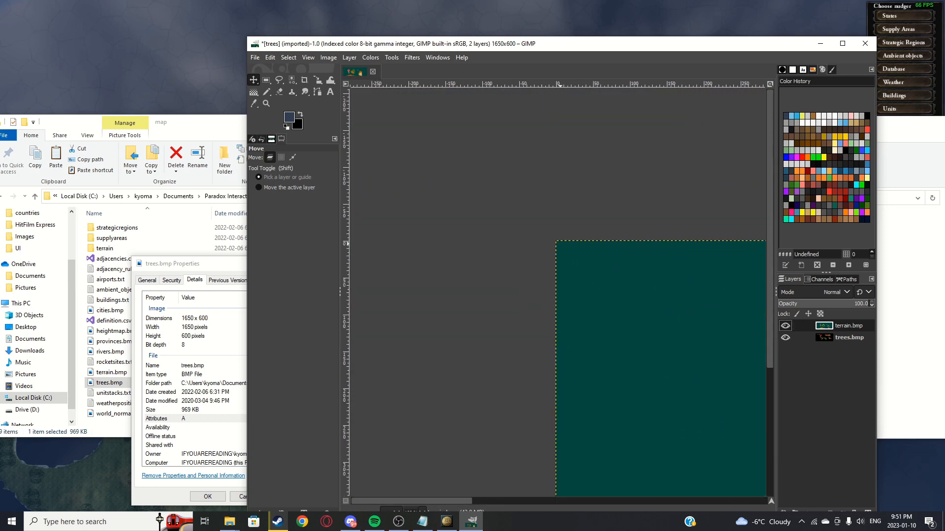
{"action": "scroll", "coordinate": [560, 243], "scroll_direction": "up", "scroll_amount": 8}
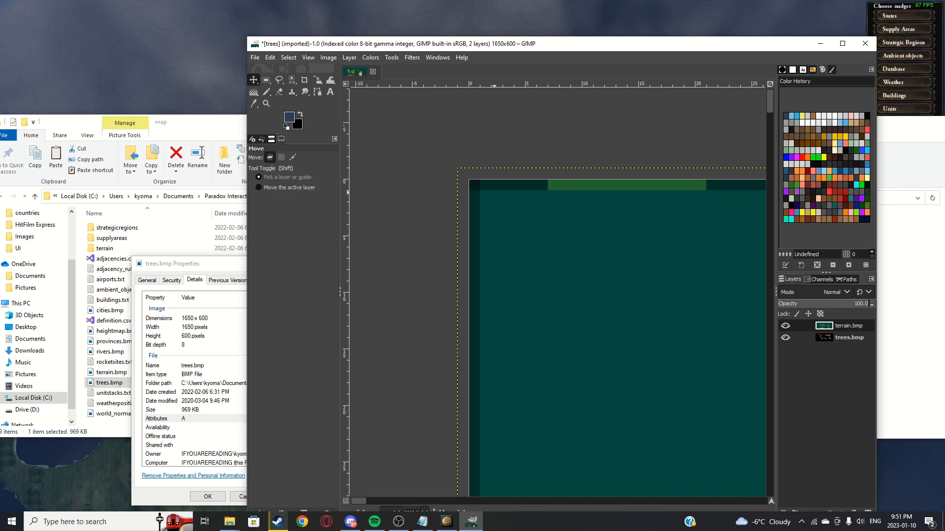
{"action": "scroll", "coordinate": [560, 243], "scroll_direction": "down", "scroll_amount": 12}
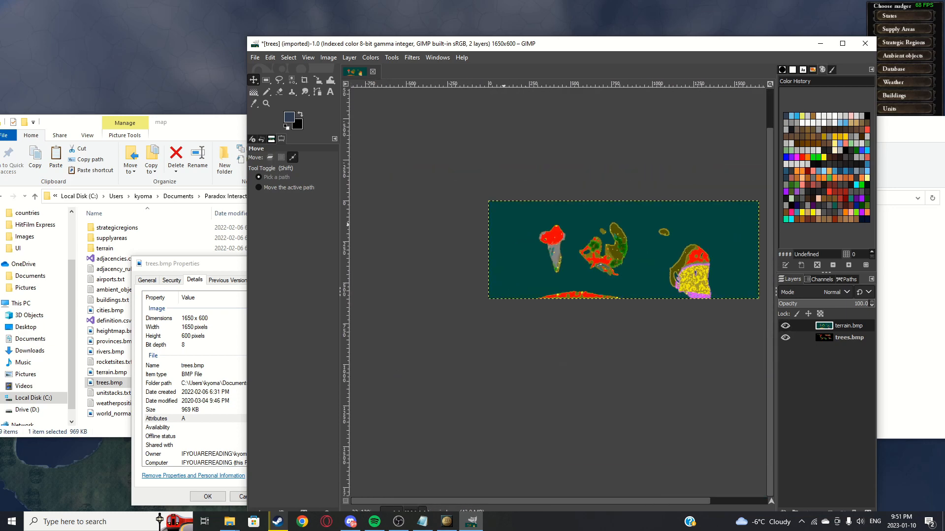
{"action": "scroll", "coordinate": [630, 241], "scroll_direction": "up", "scroll_amount": 4}
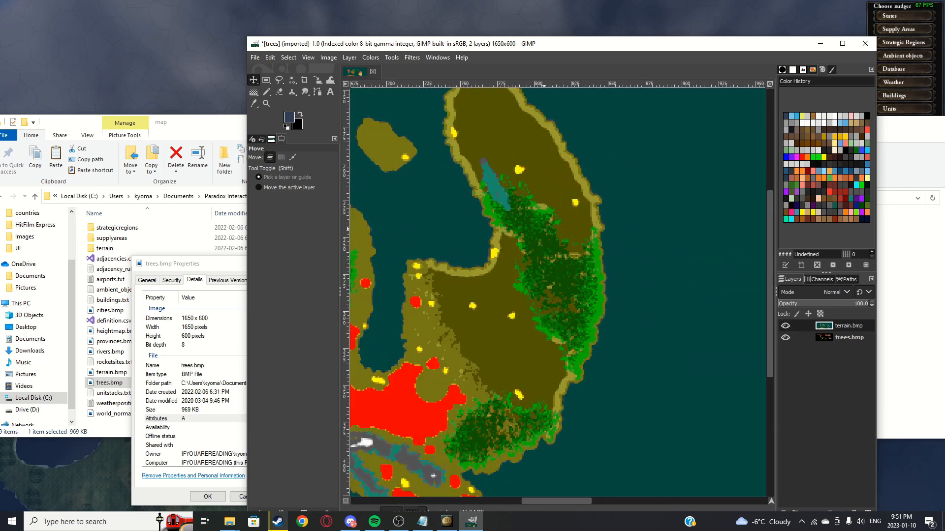
{"action": "scroll", "coordinate": [565, 248], "scroll_direction": "up", "scroll_amount": 1}
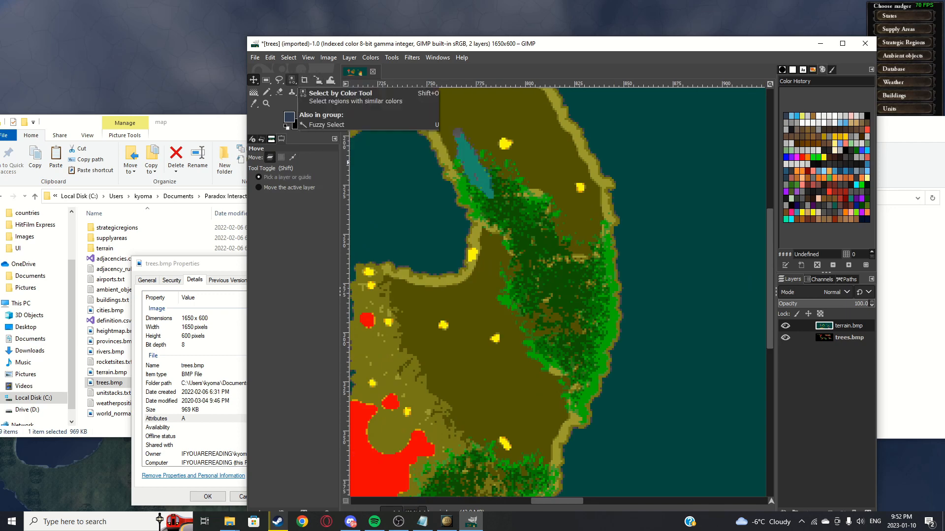
Step: Select the darkest green forest pixels of the terrain layer with the Select by Color tool
{"action": "left_click", "coordinate": [292, 79]}
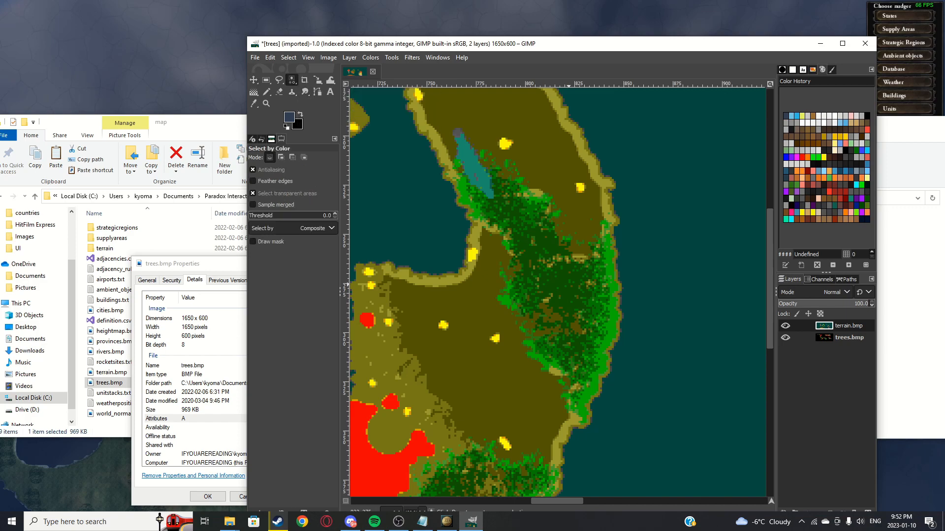
{"action": "left_click", "coordinate": [560, 283]}
{"action": "scroll", "coordinate": [551, 254], "scroll_direction": "up", "scroll_amount": 3}
{"action": "scroll", "coordinate": [546, 260], "scroll_direction": "down", "scroll_amount": 7}
{"action": "scroll", "coordinate": [522, 287], "scroll_direction": "up", "scroll_amount": 4}
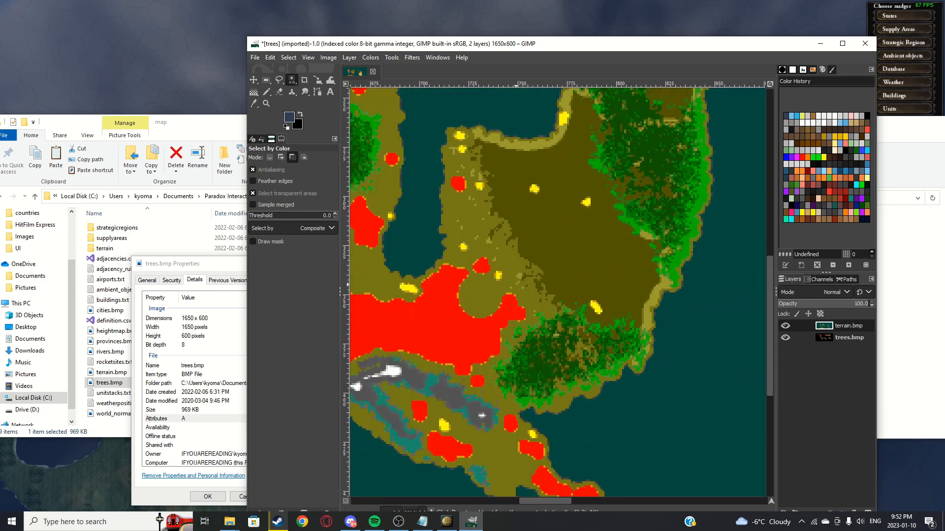
{"action": "scroll", "coordinate": [550, 347], "scroll_direction": "down", "scroll_amount": 1}
{"action": "scroll", "coordinate": [549, 347], "scroll_direction": "down", "scroll_amount": 4}
{"action": "scroll", "coordinate": [589, 284], "scroll_direction": "up", "scroll_amount": 8}
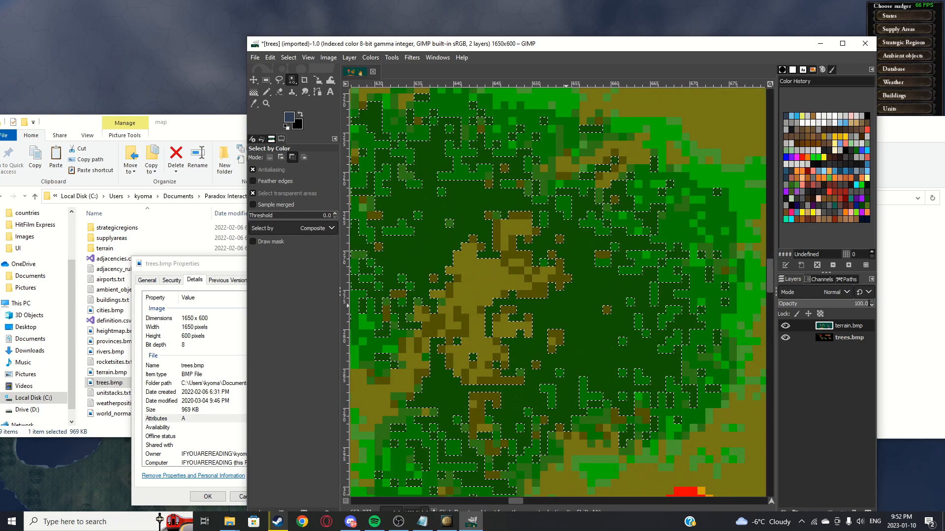
{"action": "scroll", "coordinate": [557, 290], "scroll_direction": "down", "scroll_amount": 6}
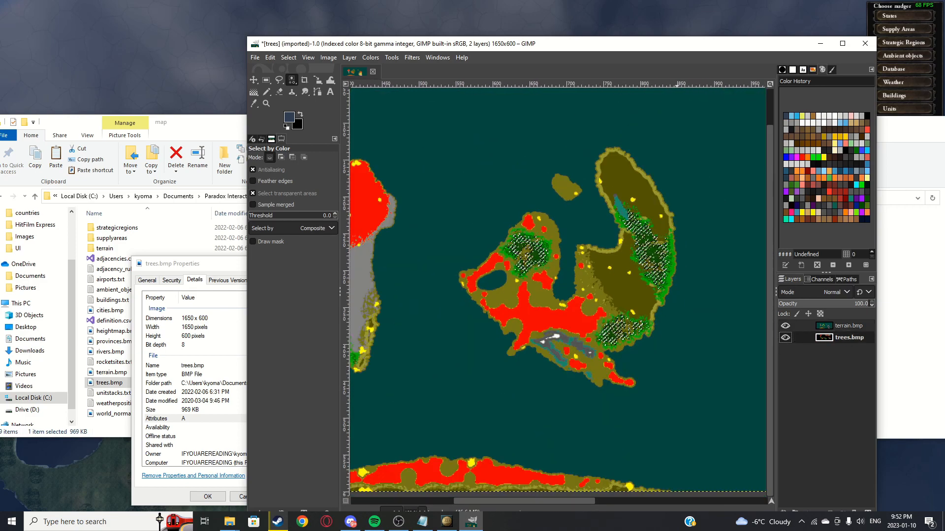
Step: Maximize the window, add a new transparent layer directly above trees.bmp and hide the terrain.bmp layer
{"action": "double_click", "coordinate": [644, 44]}
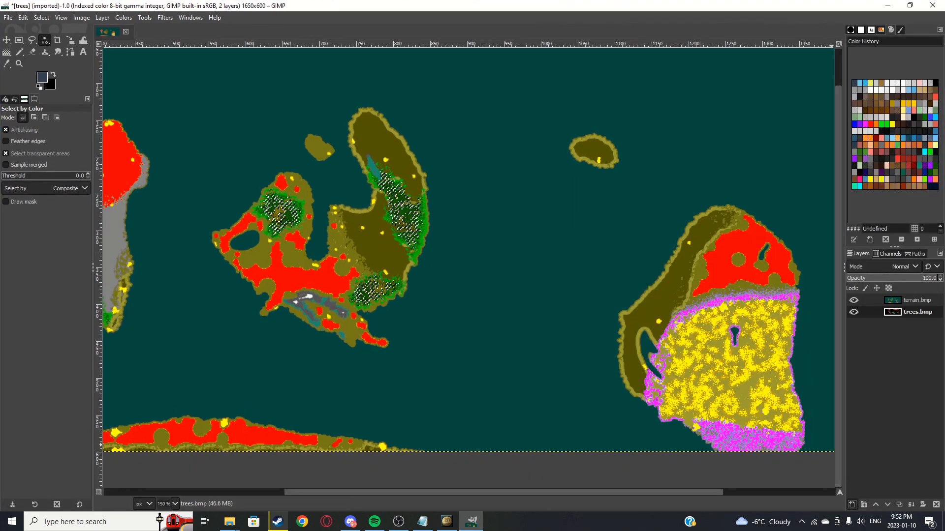
{"action": "left_click", "coordinate": [852, 505]}
{"action": "key", "text": "Return"}
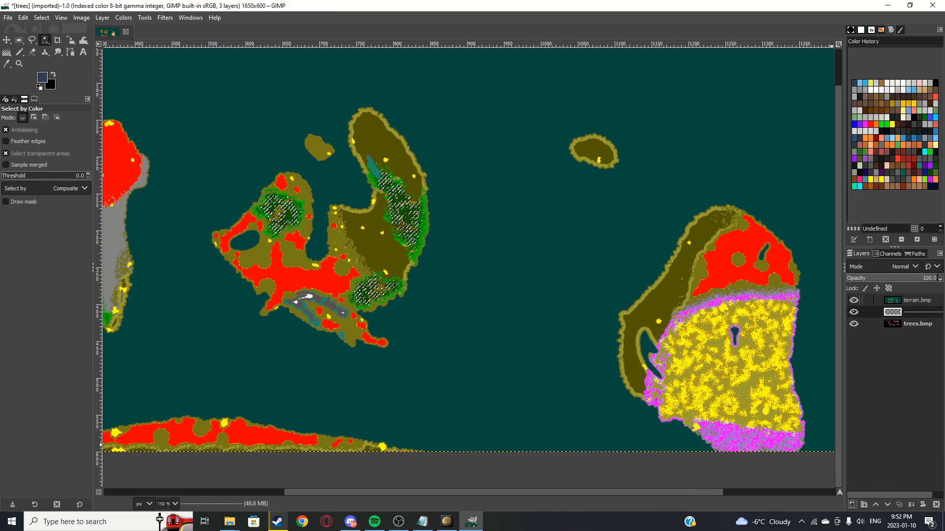
{"action": "left_click", "coordinate": [854, 301]}
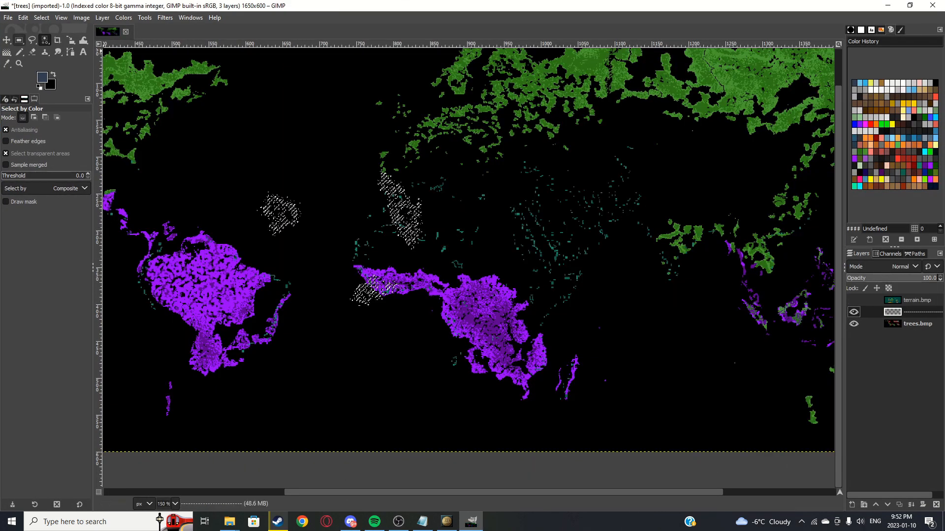
Step: Clear the forest selection and pick the black background of the trees map as the foreground color
{"action": "key", "text": "r"}
{"action": "left_click", "coordinate": [302, 314]}
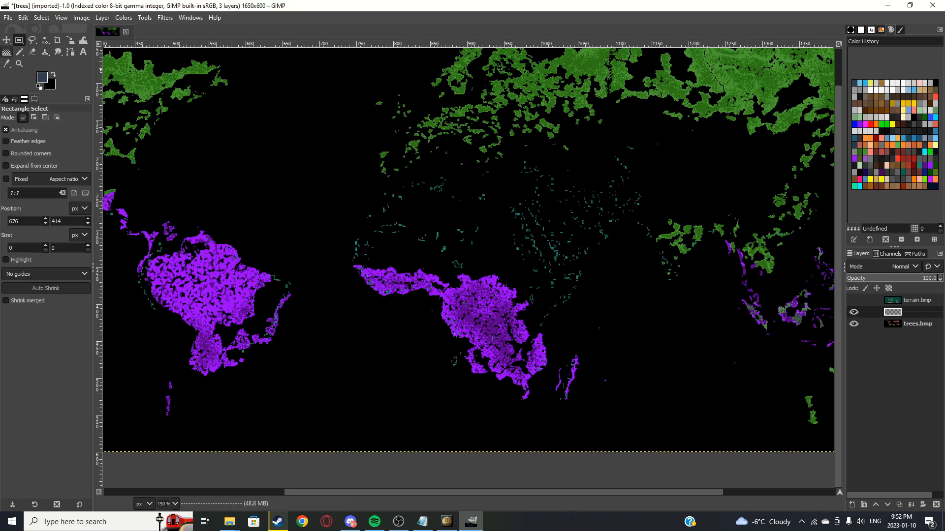
{"action": "key", "text": "o"}
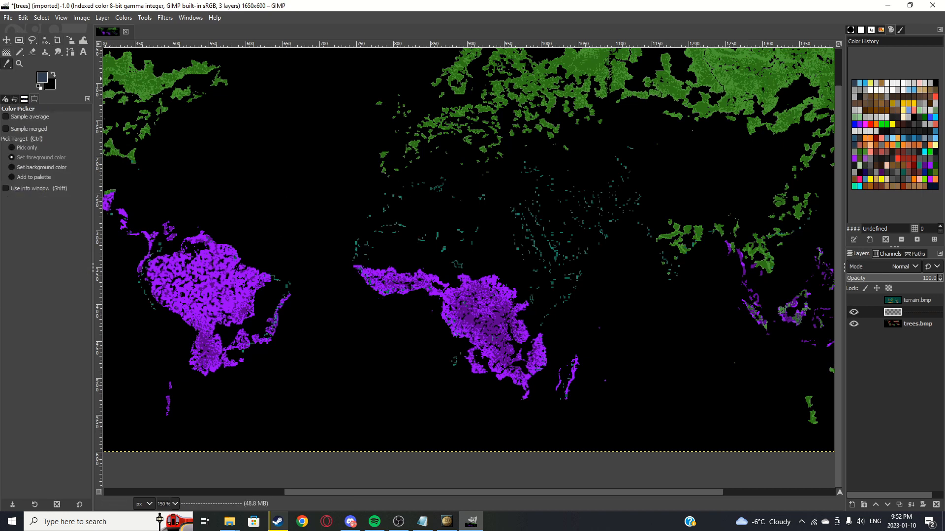
{"action": "left_click", "coordinate": [287, 169]}
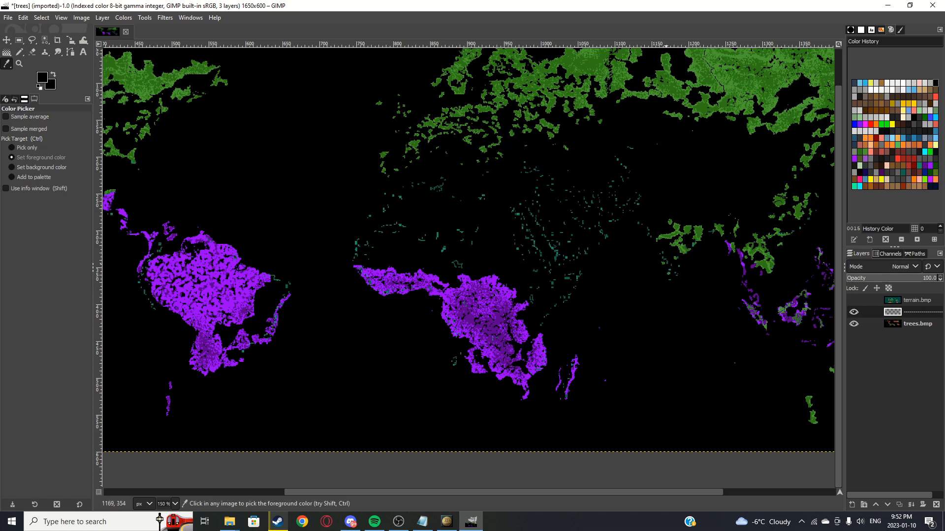
Step: Hide trees.bmp and fill the new layer entirely with black using the Pencil at size 10000
{"action": "left_click", "coordinate": [861, 324]}
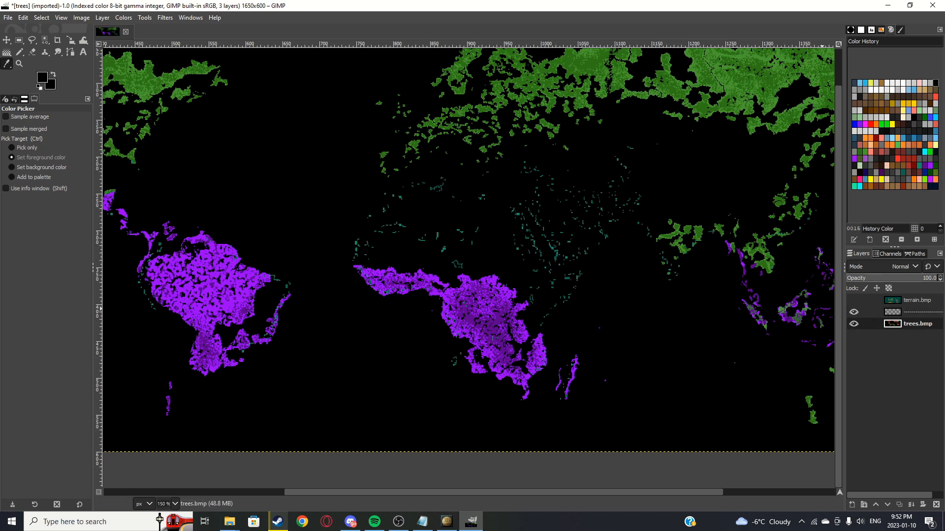
{"action": "left_click", "coordinate": [893, 312]}
{"action": "left_click", "coordinate": [854, 324]}
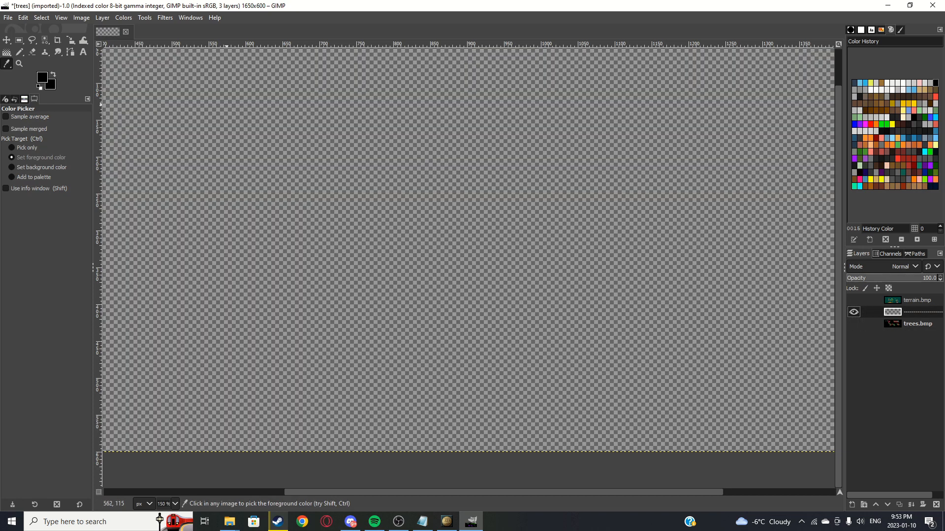
{"action": "key", "text": "n"}
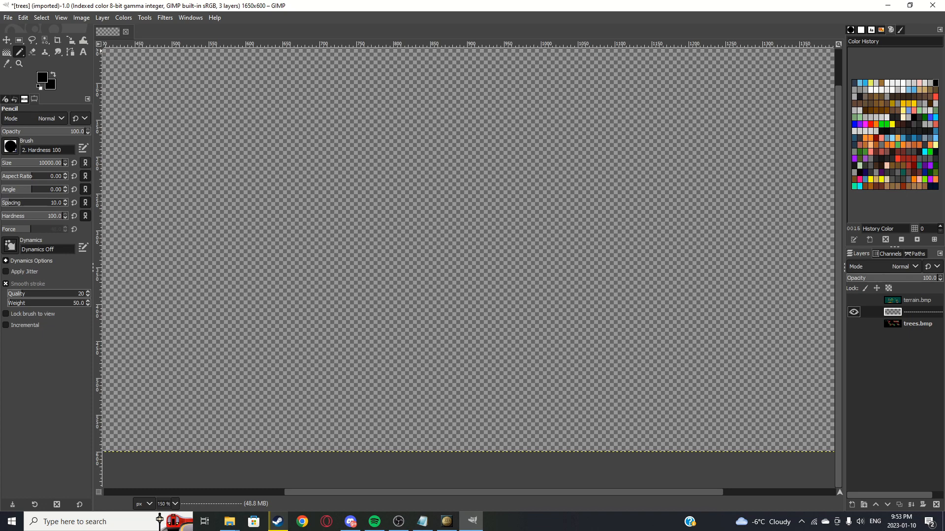
{"action": "scroll", "coordinate": [442, 264], "scroll_direction": "down", "scroll_amount": 4}
{"action": "left_click", "coordinate": [441, 264]}
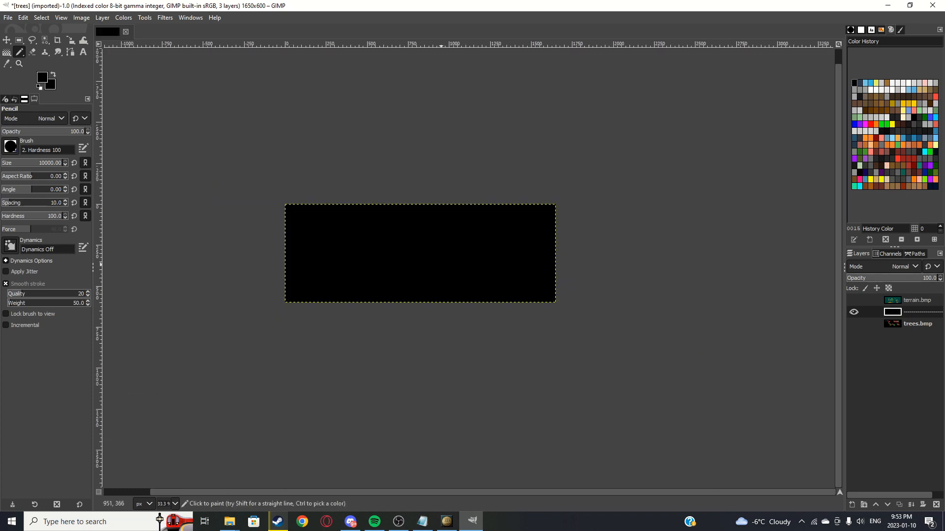
{"action": "scroll", "coordinate": [442, 265], "scroll_direction": "up", "scroll_amount": 2}
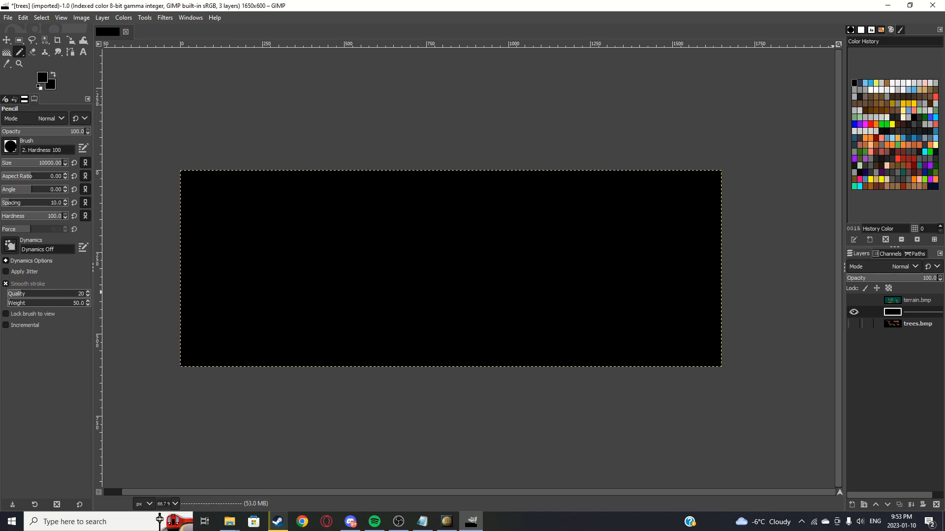
Step: Show the terrain layer, select its darkest green forest pixels by color, and make the black layer active
{"action": "left_click", "coordinate": [854, 301]}
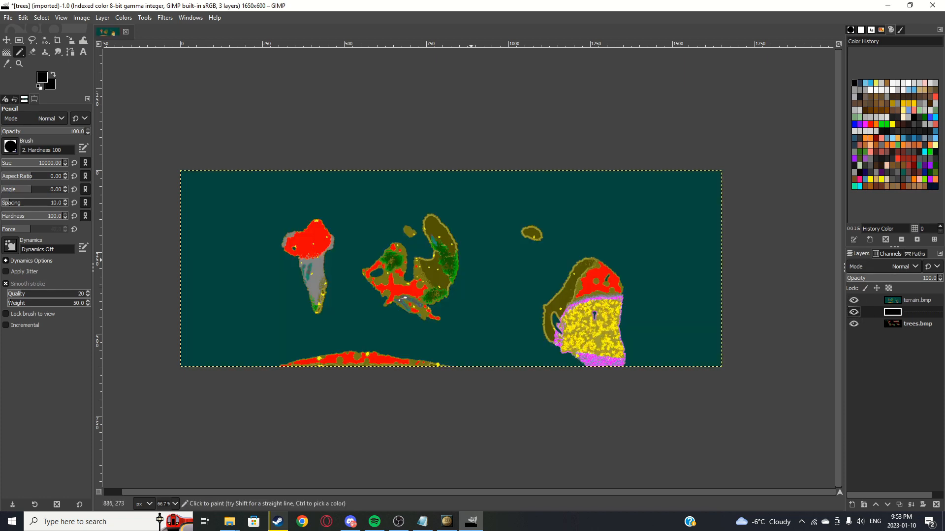
{"action": "scroll", "coordinate": [531, 233], "scroll_direction": "up", "scroll_amount": 4}
{"action": "key", "text": "shift+o"}
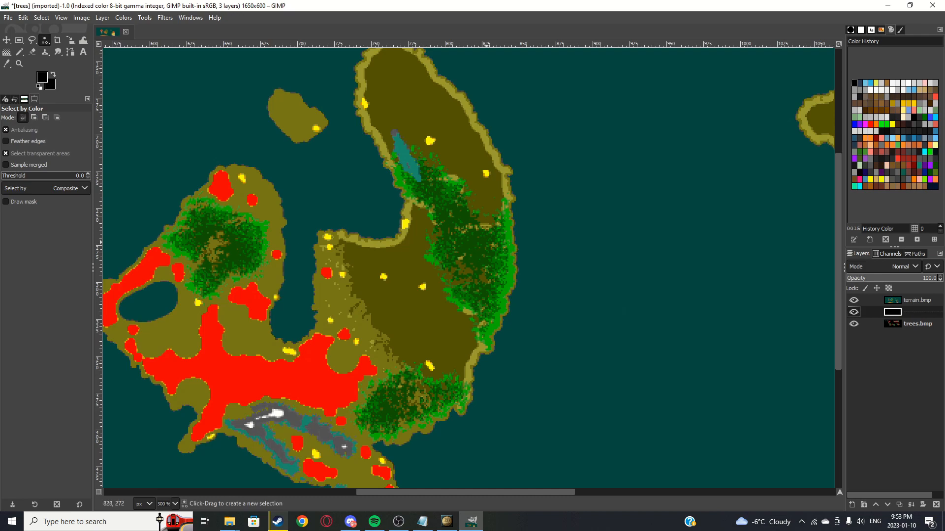
{"action": "scroll", "coordinate": [485, 242], "scroll_direction": "up", "scroll_amount": 3}
{"action": "left_click", "coordinate": [915, 301]}
{"action": "left_click", "coordinate": [462, 287]}
{"action": "left_click", "coordinate": [915, 312]}
{"action": "scroll", "coordinate": [533, 234], "scroll_direction": "down", "scroll_amount": 4}
{"action": "scroll", "coordinate": [537, 234], "scroll_direction": "down", "scroll_amount": 1}
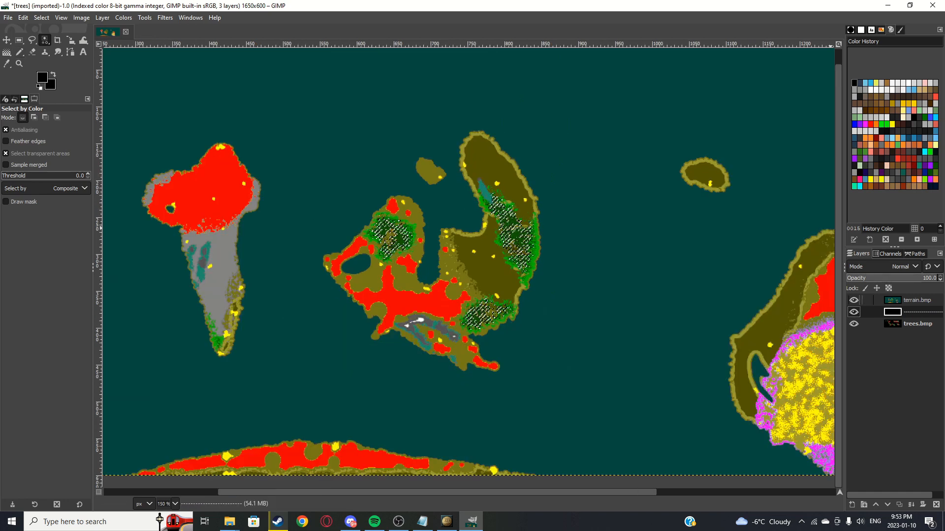
Step: Hide the terrain.bmp and black layers so only trees.bmp is visible, and make trees.bmp active
{"action": "left_click", "coordinate": [853, 300]}
{"action": "left_click", "coordinate": [854, 312]}
{"action": "left_click", "coordinate": [917, 323]}
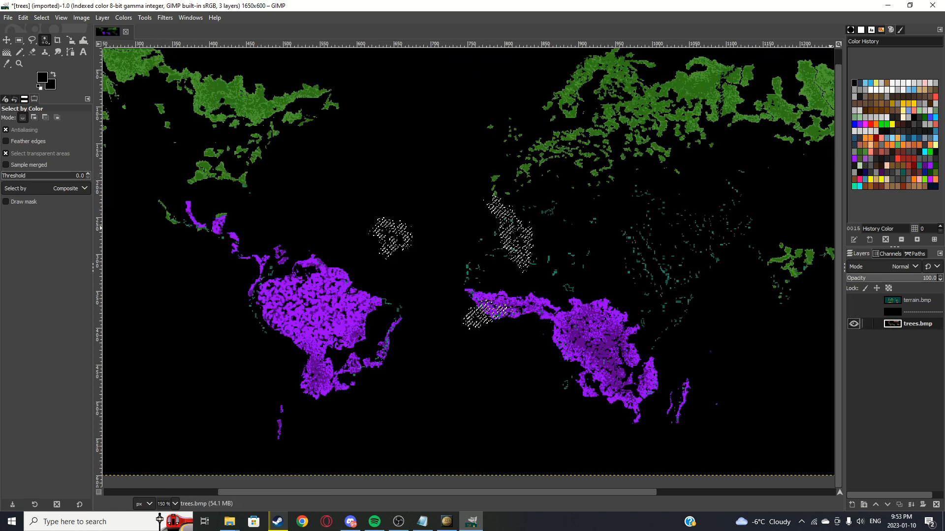
Step: Examine the green, purple and teal tree colors across the original trees map at different zoom levels
{"action": "scroll", "coordinate": [379, 234], "scroll_direction": "down", "scroll_amount": 3}
{"action": "scroll", "coordinate": [426, 192], "scroll_direction": "up", "scroll_amount": 2}
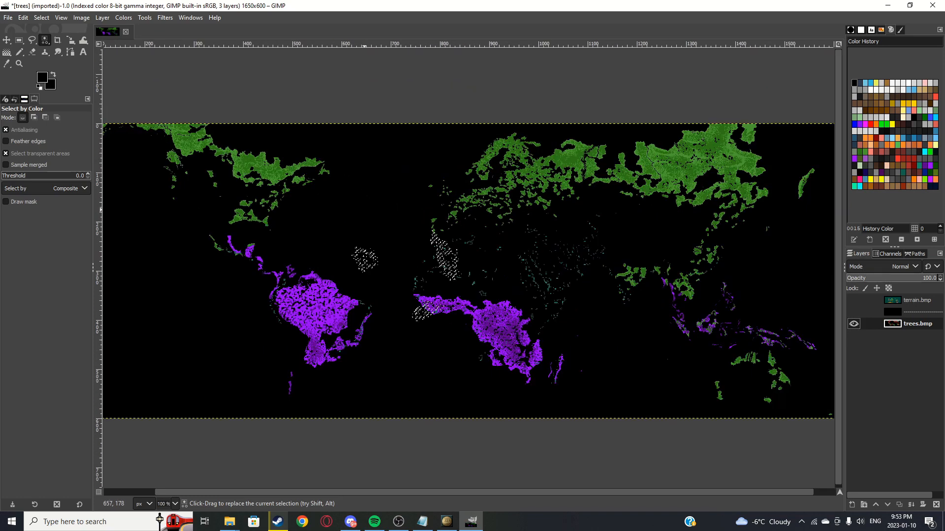
{"action": "scroll", "coordinate": [576, 268], "scroll_direction": "down", "scroll_amount": 1}
{"action": "scroll", "coordinate": [383, 212], "scroll_direction": "up", "scroll_amount": 2}
{"action": "scroll", "coordinate": [365, 208], "scroll_direction": "up", "scroll_amount": 4}
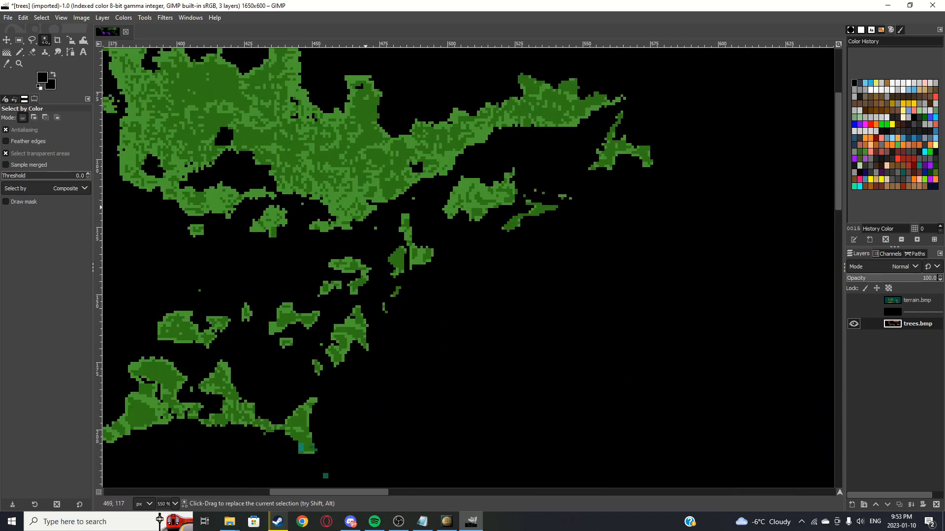
{"action": "scroll", "coordinate": [364, 208], "scroll_direction": "down", "scroll_amount": 6}
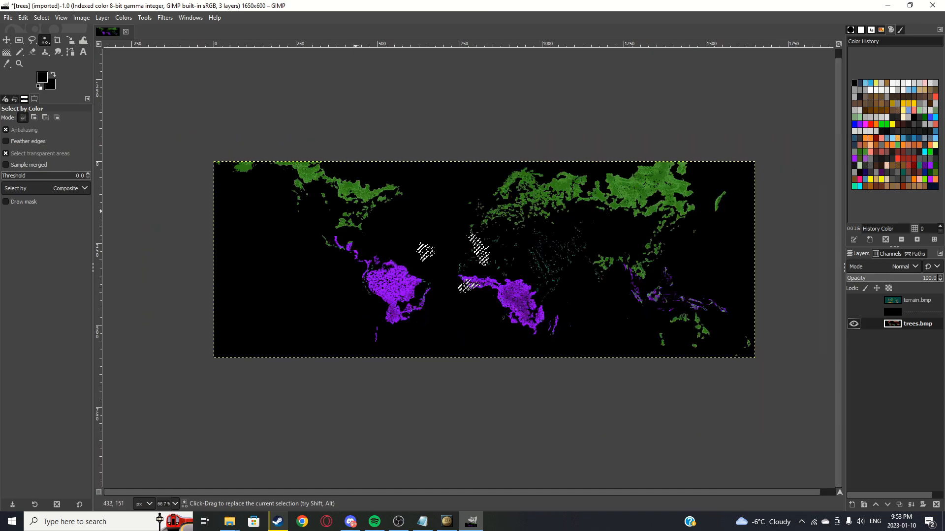
{"action": "scroll", "coordinate": [364, 208], "scroll_direction": "up", "scroll_amount": 5}
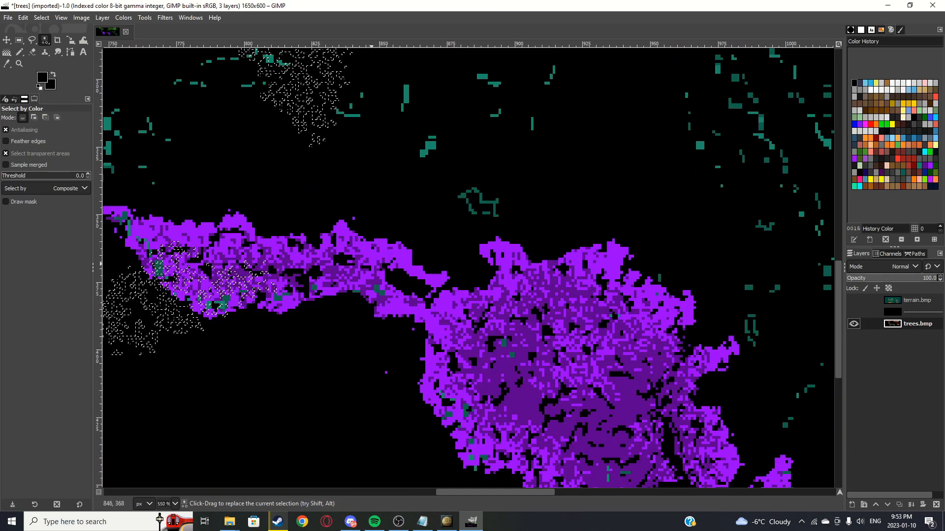
{"action": "scroll", "coordinate": [364, 260], "scroll_direction": "down", "scroll_amount": 6}
{"action": "scroll", "coordinate": [413, 231], "scroll_direction": "up", "scroll_amount": 5}
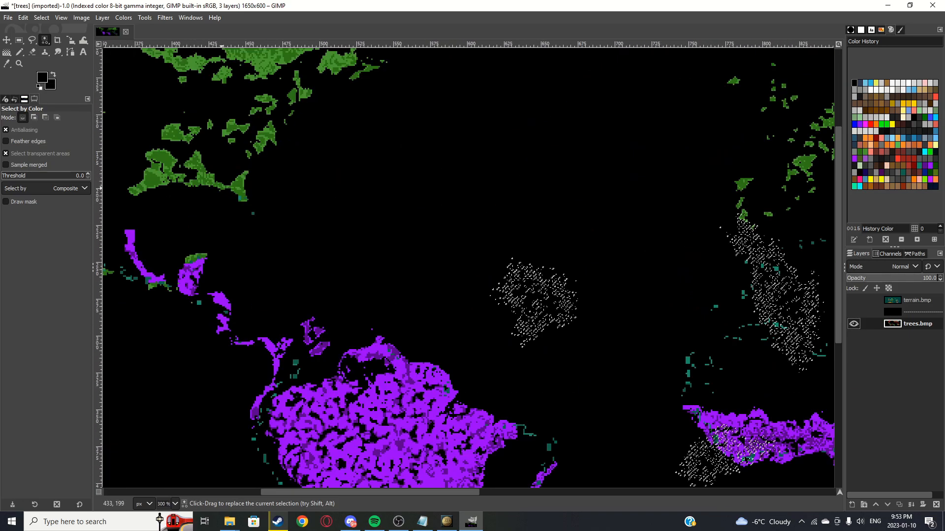
{"action": "scroll", "coordinate": [413, 232], "scroll_direction": "down", "scroll_amount": 4}
{"action": "scroll", "coordinate": [348, 222], "scroll_direction": "up", "scroll_amount": 9}
{"action": "scroll", "coordinate": [348, 221], "scroll_direction": "down", "scroll_amount": 3}
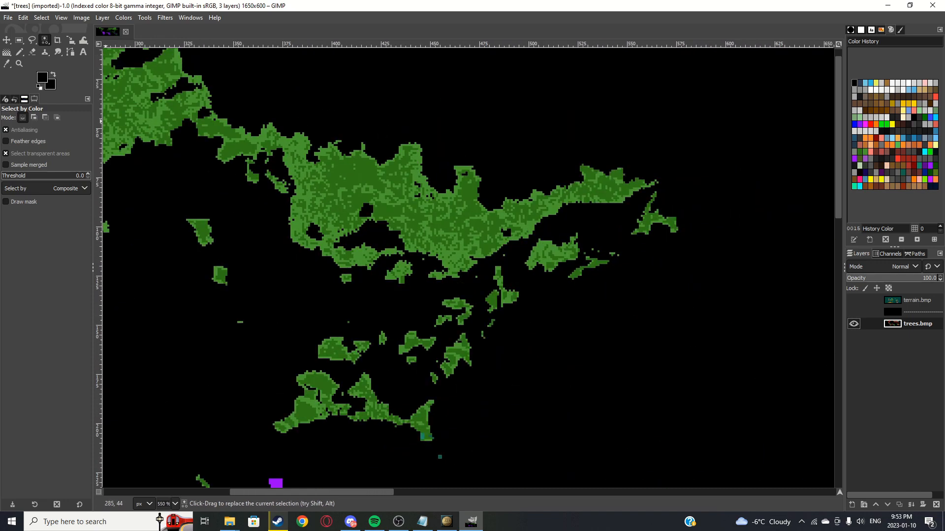
Step: Pick the light green tree color from the North American forests of trees.bmp as the foreground color
{"action": "key", "text": "o"}
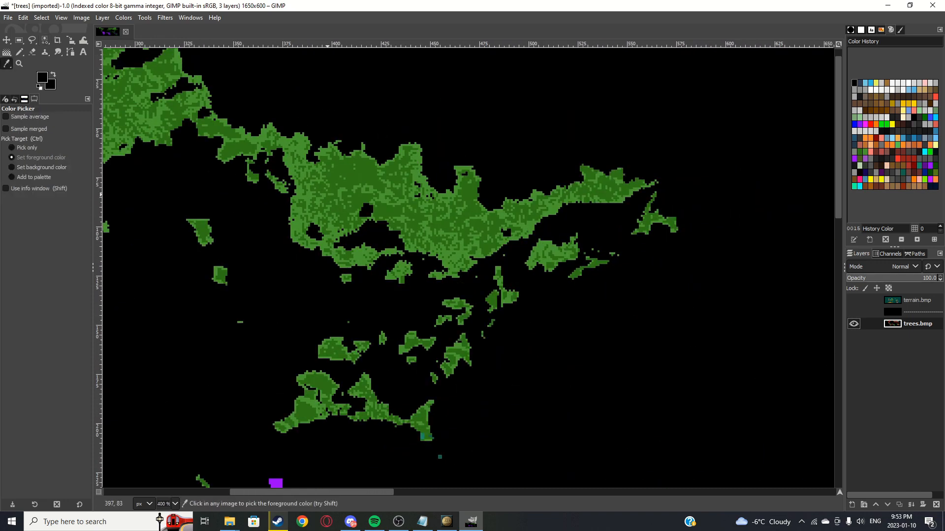
{"action": "scroll", "coordinate": [354, 200], "scroll_direction": "up", "scroll_amount": 4}
{"action": "scroll", "coordinate": [450, 221], "scroll_direction": "down", "scroll_amount": 4}
{"action": "scroll", "coordinate": [455, 202], "scroll_direction": "up", "scroll_amount": 4}
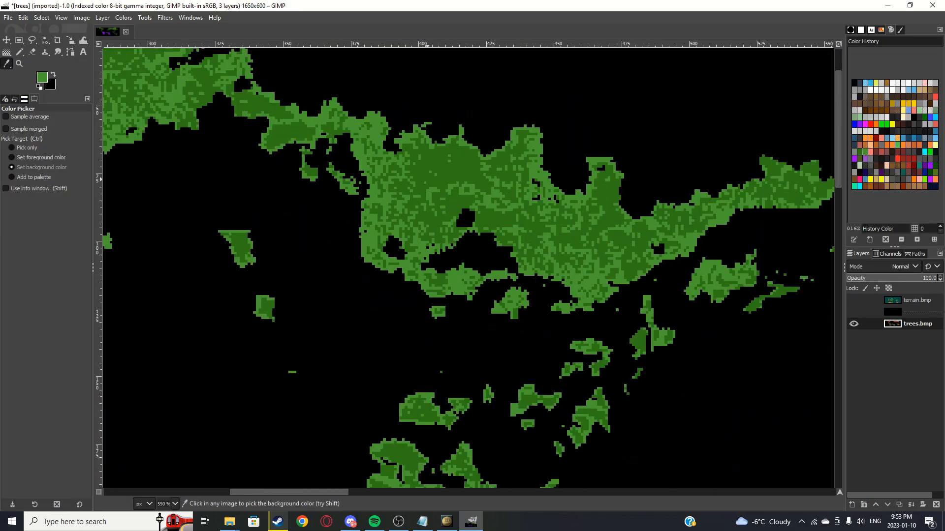
Step: Compare the tree colors used in North America, South America, Africa and the Middle East on trees.bmp
{"action": "scroll", "coordinate": [427, 179], "scroll_direction": "down", "scroll_amount": 1}
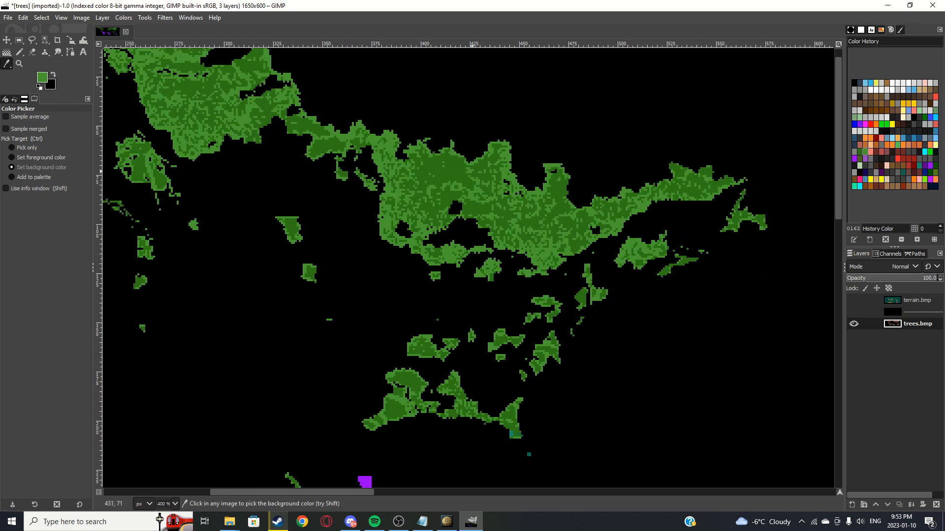
{"action": "scroll", "coordinate": [445, 209], "scroll_direction": "down", "scroll_amount": 4}
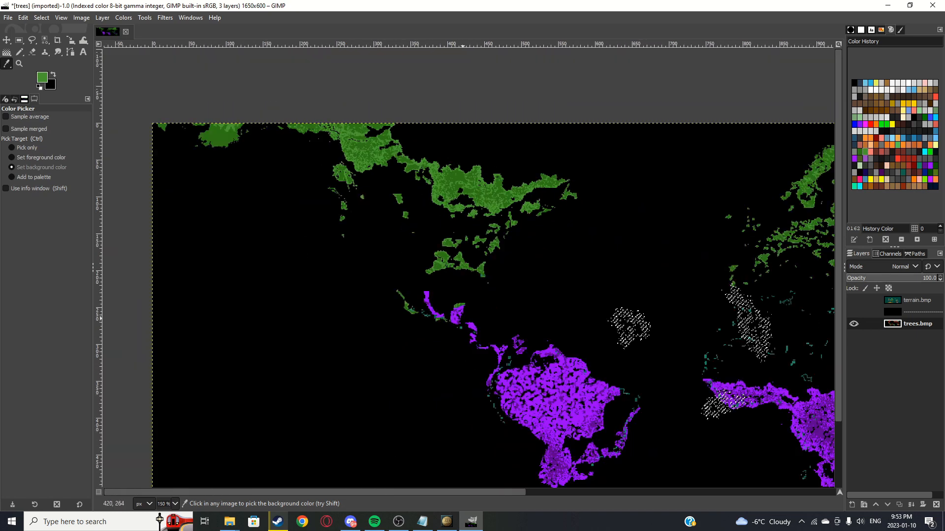
{"action": "scroll", "coordinate": [499, 357], "scroll_direction": "up", "scroll_amount": 2}
{"action": "scroll", "coordinate": [499, 358], "scroll_direction": "down", "scroll_amount": 1}
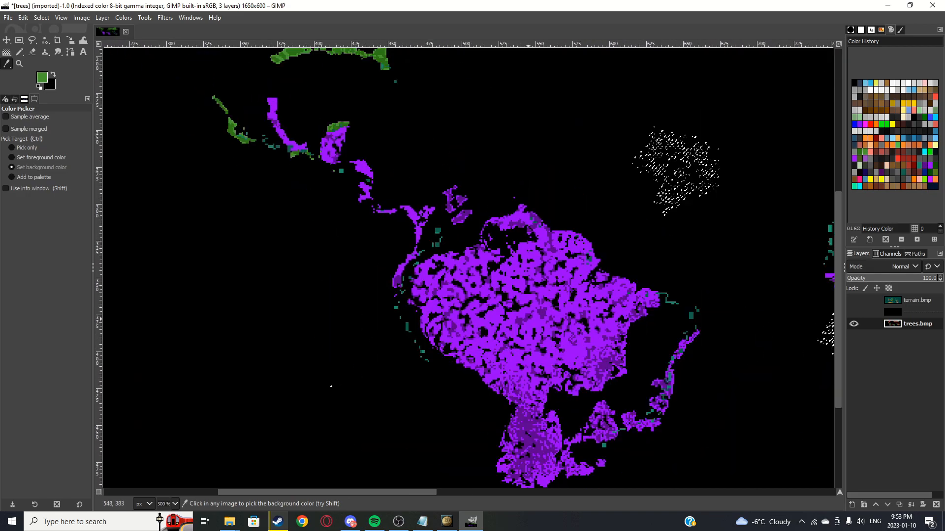
{"action": "scroll", "coordinate": [499, 358], "scroll_direction": "up", "scroll_amount": 4}
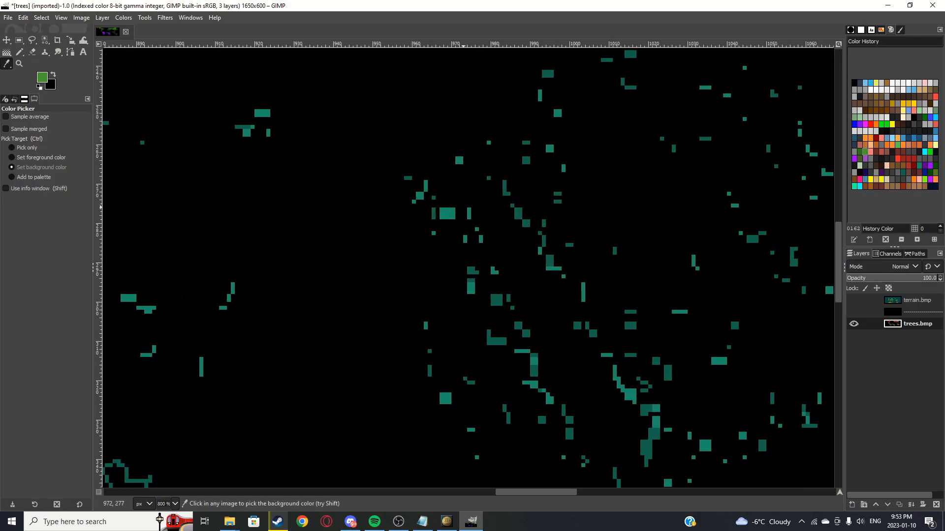
{"action": "scroll", "coordinate": [486, 206], "scroll_direction": "up", "scroll_amount": 2}
{"action": "scroll", "coordinate": [486, 206], "scroll_direction": "down", "scroll_amount": 5}
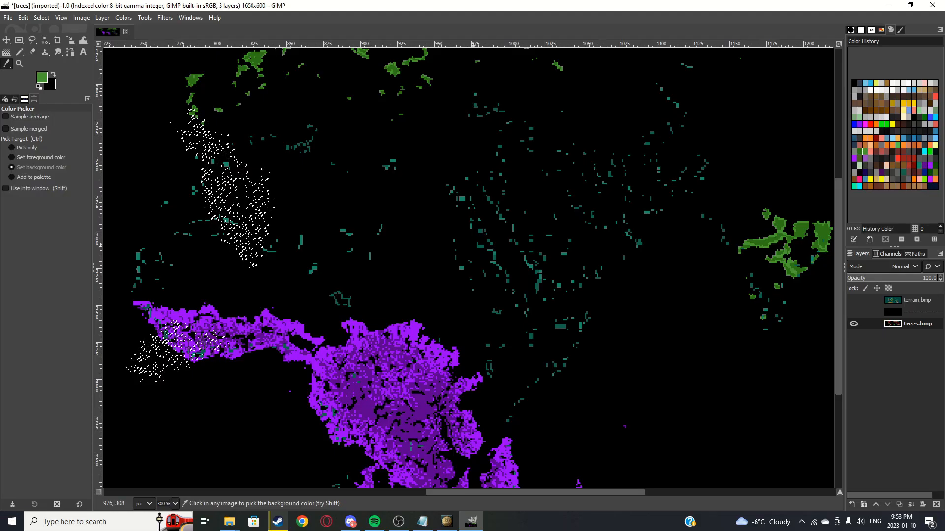
{"action": "scroll", "coordinate": [478, 201], "scroll_direction": "up", "scroll_amount": 5}
{"action": "scroll", "coordinate": [463, 208], "scroll_direction": "down", "scroll_amount": 5}
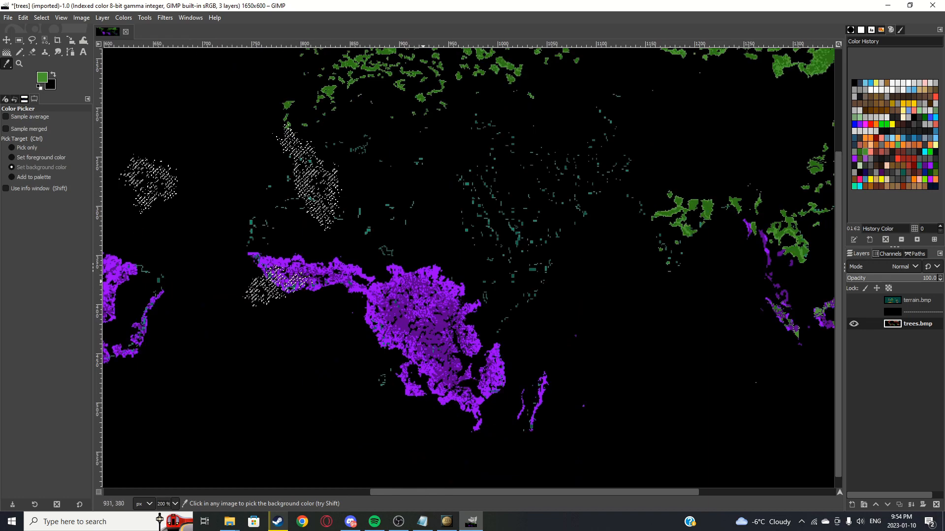
{"action": "scroll", "coordinate": [406, 339], "scroll_direction": "up", "scroll_amount": 5}
{"action": "scroll", "coordinate": [565, 367], "scroll_direction": "down", "scroll_amount": 5}
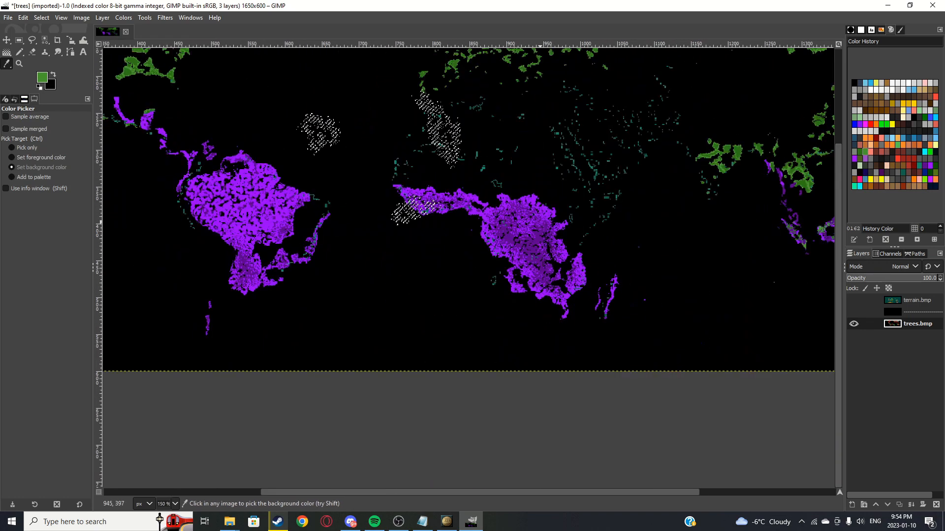
{"action": "scroll", "coordinate": [410, 185], "scroll_direction": "up", "scroll_amount": 3}
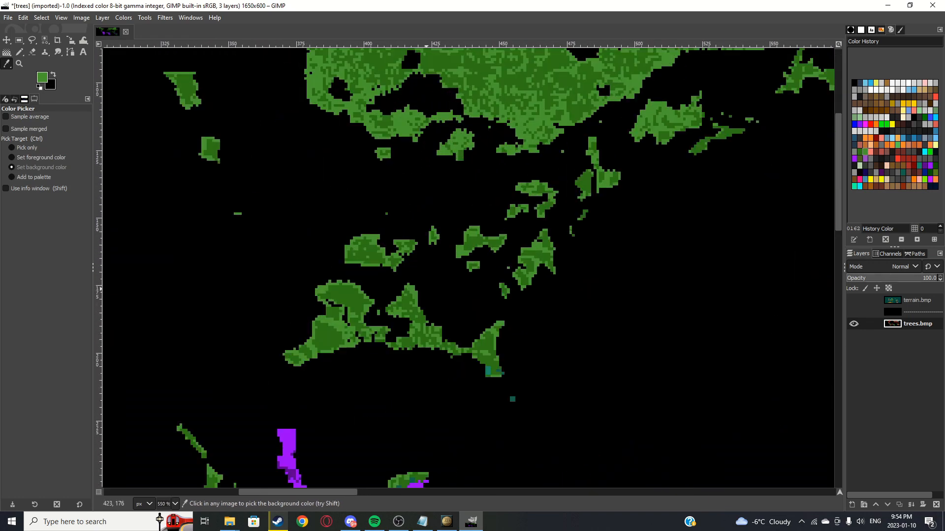
Step: Show the black layer and terrain.bmp again above trees.bmp, making the black layer active
{"action": "scroll", "coordinate": [430, 290], "scroll_direction": "up", "scroll_amount": 3}
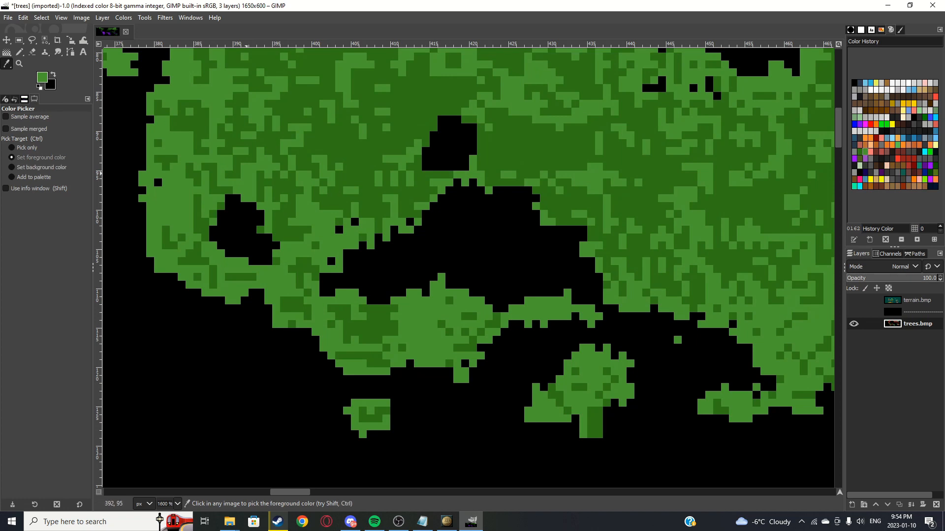
{"action": "scroll", "coordinate": [324, 184], "scroll_direction": "down", "scroll_amount": 4}
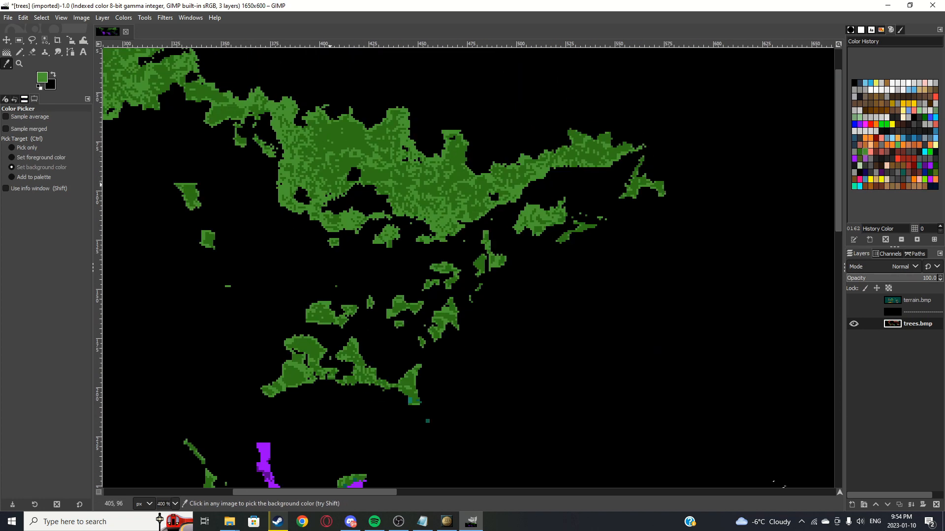
{"action": "scroll", "coordinate": [355, 193], "scroll_direction": "down", "scroll_amount": 2}
{"action": "left_click", "coordinate": [854, 312]}
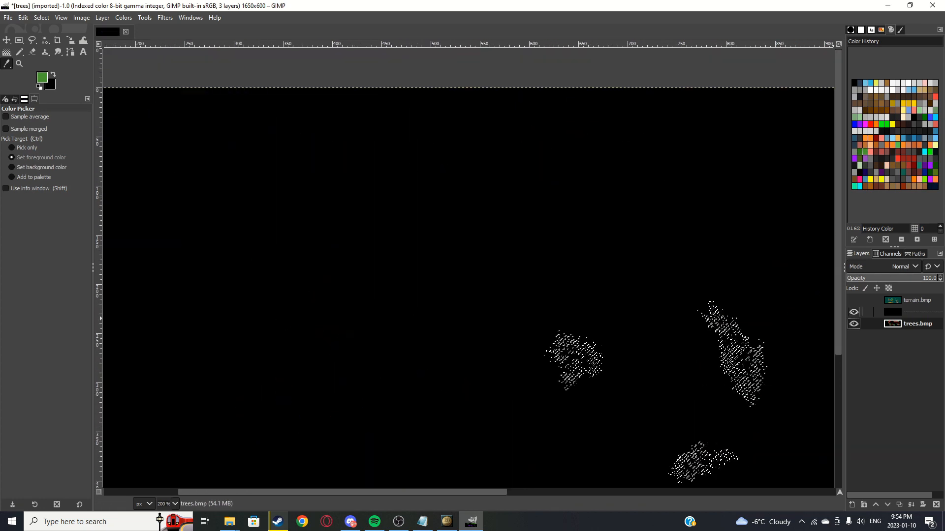
{"action": "scroll", "coordinate": [502, 214], "scroll_direction": "down", "scroll_amount": 3}
{"action": "scroll", "coordinate": [817, 347], "scroll_direction": "up", "scroll_amount": 2}
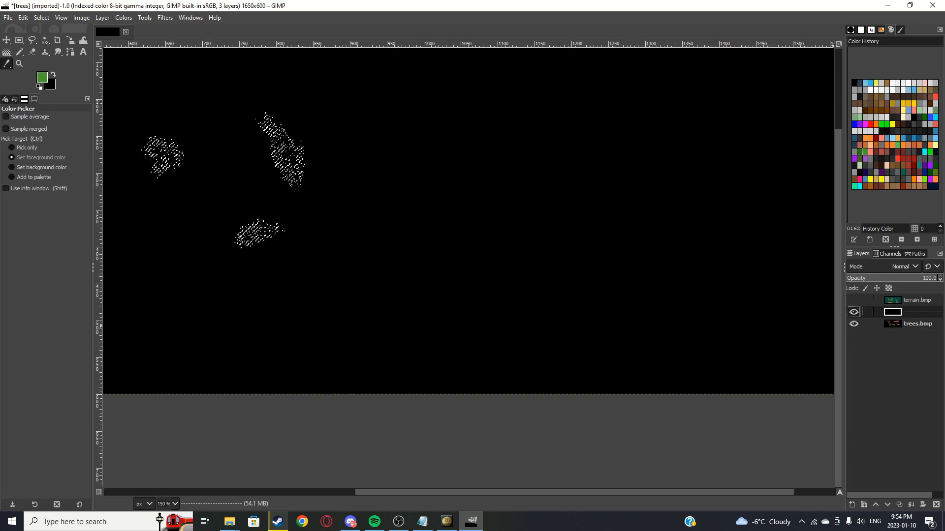
{"action": "left_click", "coordinate": [854, 300]}
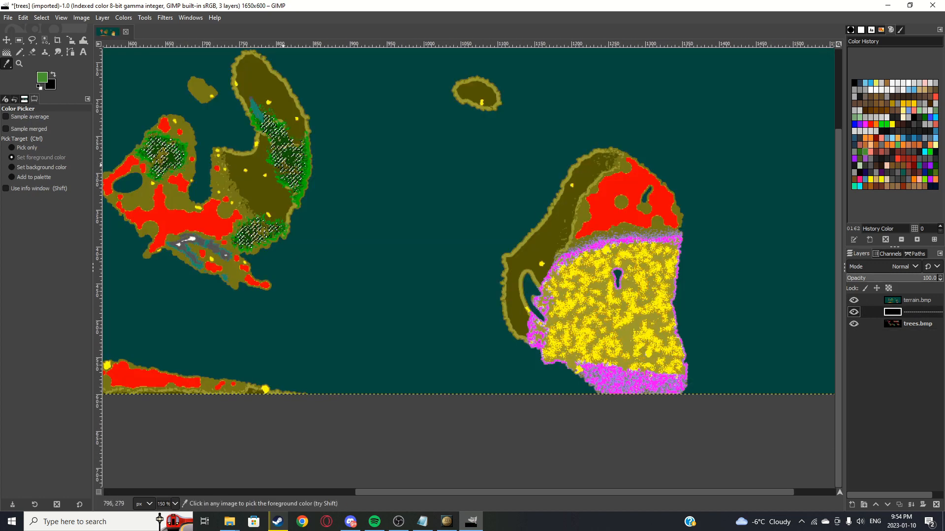
Step: Set up the Pencil tool with a size of 1 and turn on jitter
{"action": "scroll", "coordinate": [275, 160], "scroll_direction": "up", "scroll_amount": 4}
{"action": "scroll", "coordinate": [491, 249], "scroll_direction": "down", "scroll_amount": 2}
{"action": "scroll", "coordinate": [326, 212], "scroll_direction": "up", "scroll_amount": 2}
{"action": "scroll", "coordinate": [504, 202], "scroll_direction": "down", "scroll_amount": 1}
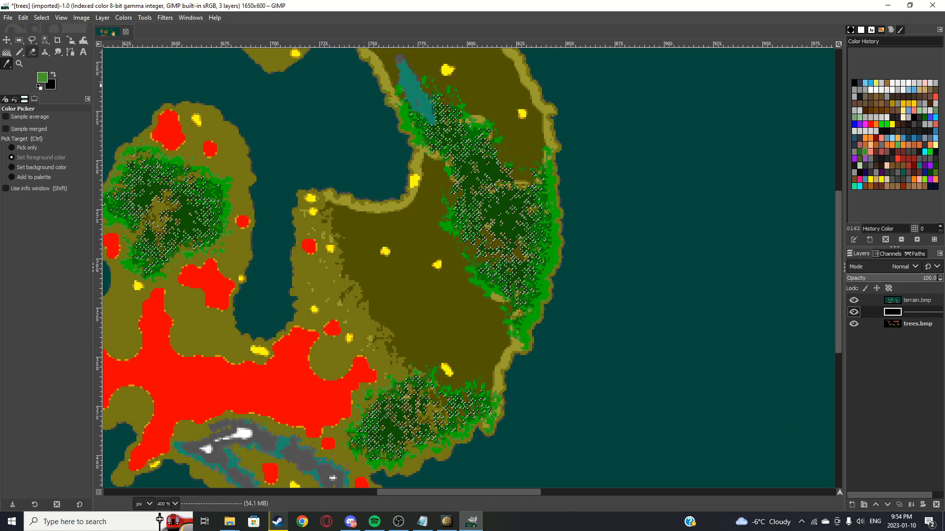
{"action": "left_click", "coordinate": [20, 51]}
{"action": "left_click", "coordinate": [44, 162]}
{"action": "left_click", "coordinate": [20, 52]}
{"action": "left_click", "coordinate": [58, 65]}
{"action": "left_click", "coordinate": [47, 162]}
{"action": "key", "text": "Return"}
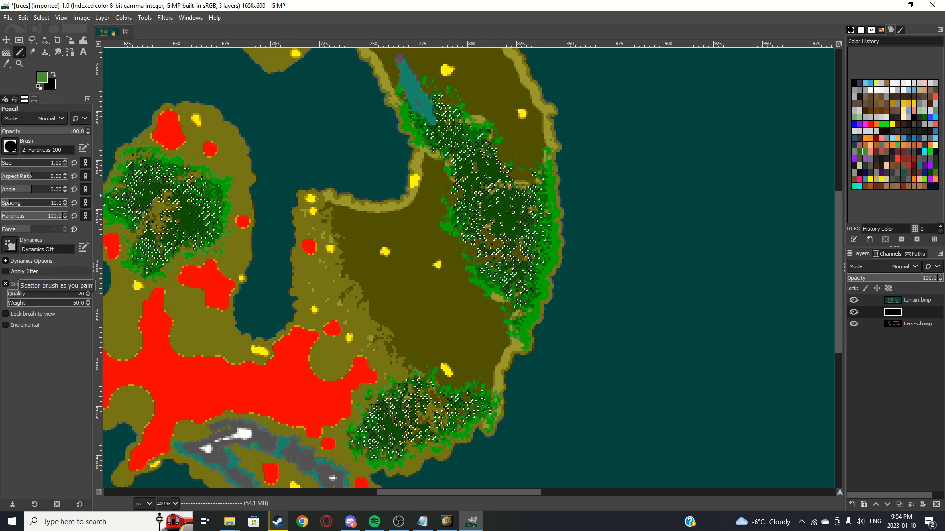
{"action": "left_click", "coordinate": [20, 272]}
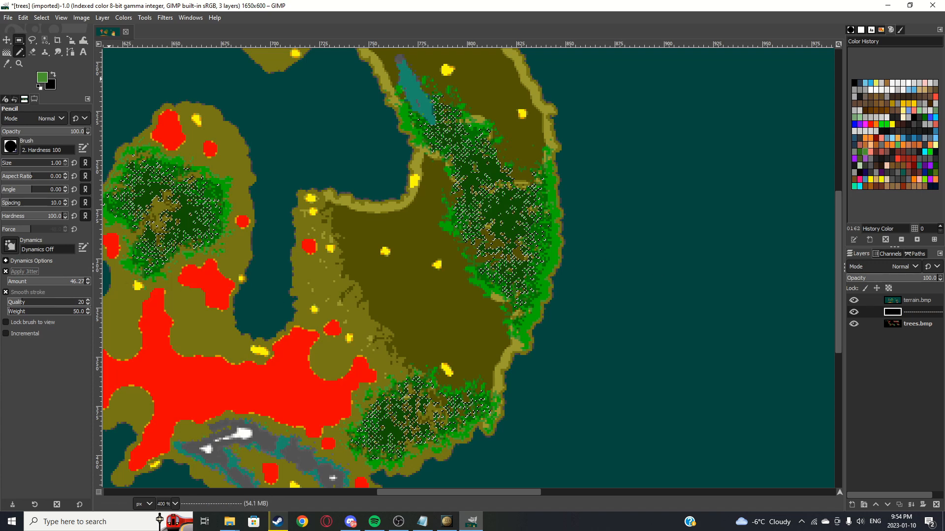
Step: Clear the current selection and add a transparent 1650 × 600 px layer above terrain.bmp
{"action": "left_click", "coordinate": [19, 40]}
{"action": "left_click", "coordinate": [273, 119]}
{"action": "left_click", "coordinate": [20, 52]}
{"action": "left_click", "coordinate": [916, 300]}
{"action": "left_click", "coordinate": [851, 505]}
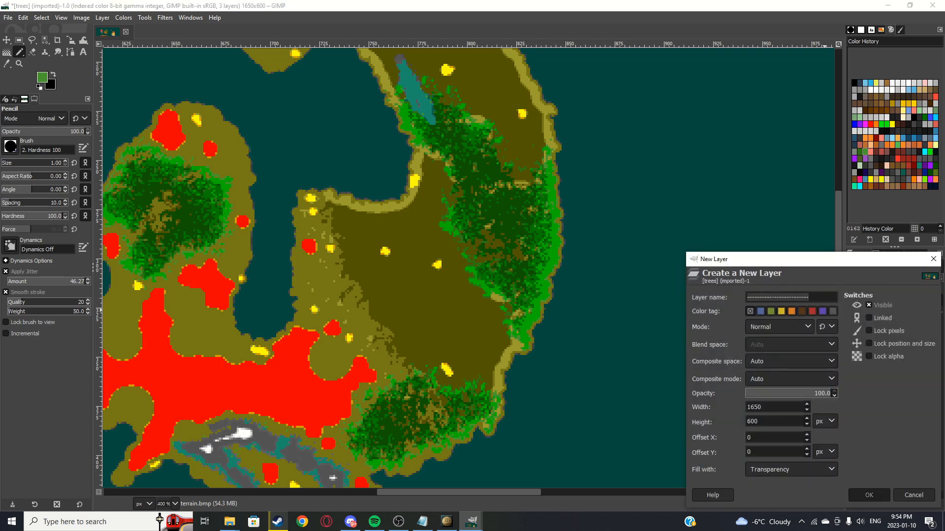
{"action": "key", "text": "Return"}
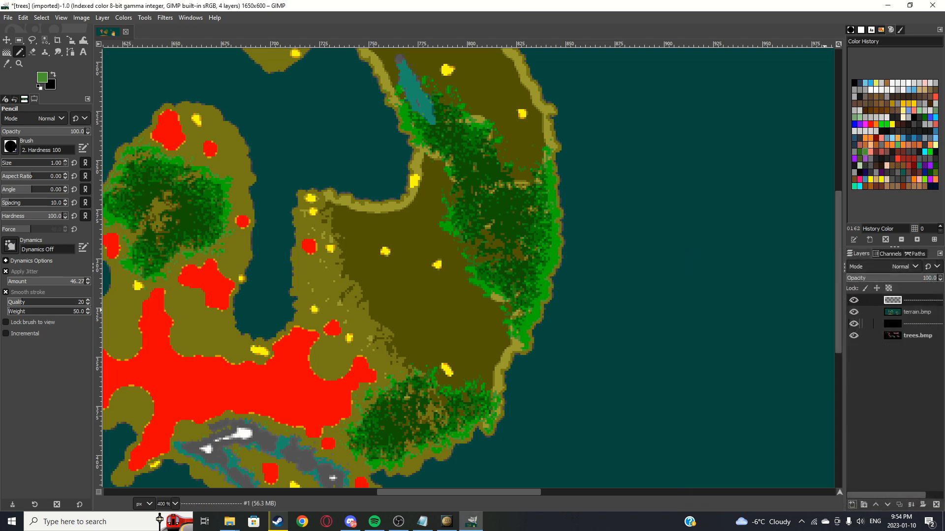
{"action": "mouse_move", "coordinate": [447, 245]}
{"action": "left_mouse_down"}
{"action": "mouse_move", "coordinate": [433, 260]}
{"action": "mouse_move", "coordinate": [387, 234]}
{"action": "mouse_move", "coordinate": [394, 293]}
{"action": "mouse_move", "coordinate": [386, 261]}
{"action": "left_mouse_up"}
{"action": "key", "text": "ctrl+z"}
{"action": "mouse_move", "coordinate": [659, 278]}
{"action": "left_mouse_down"}
{"action": "mouse_move", "coordinate": [681, 225]}
{"action": "mouse_move", "coordinate": [708, 345]}
{"action": "left_mouse_up"}
{"action": "mouse_move", "coordinate": [707, 262]}
{"action": "left_mouse_down"}
{"action": "mouse_move", "coordinate": [709, 295]}
{"action": "mouse_move", "coordinate": [716, 278]}
{"action": "left_mouse_up"}
{"action": "scroll", "coordinate": [551, 242], "scroll_direction": "down", "scroll_amount": 3}
{"action": "scroll", "coordinate": [558, 247], "scroll_direction": "up", "scroll_amount": 3}
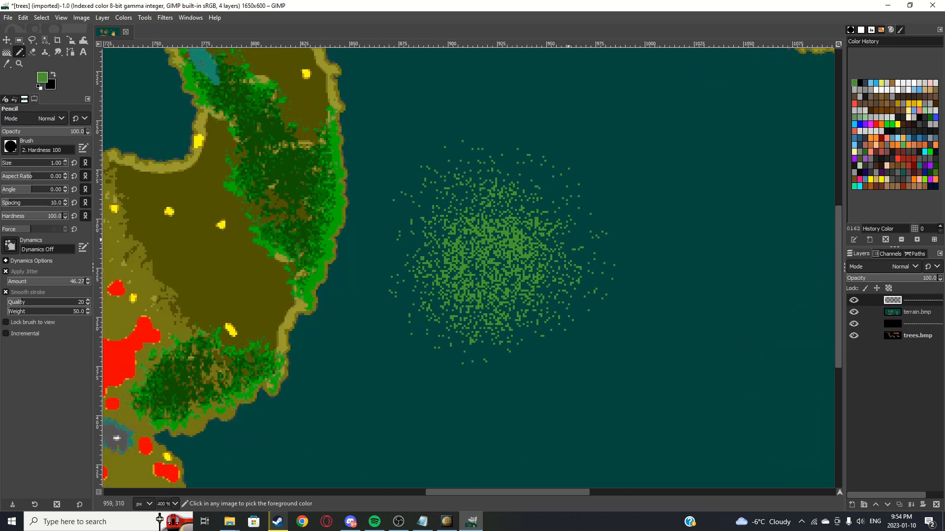
{"action": "left_click", "coordinate": [57, 163]}
{"action": "left_click", "coordinate": [598, 176]}
{"action": "scroll", "coordinate": [512, 189], "scroll_direction": "down", "scroll_amount": 5}
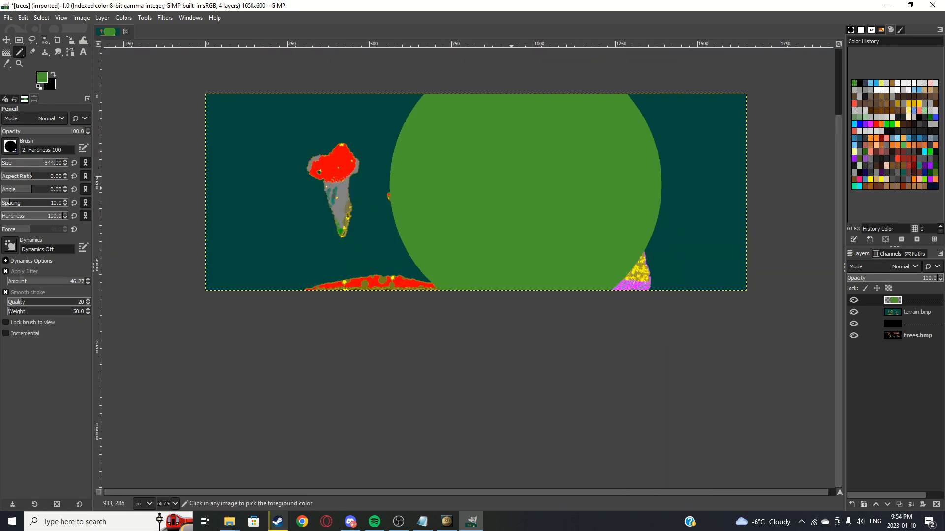
{"action": "key", "text": "ctrl+z"}
{"action": "scroll", "coordinate": [505, 198], "scroll_direction": "up", "scroll_amount": 5}
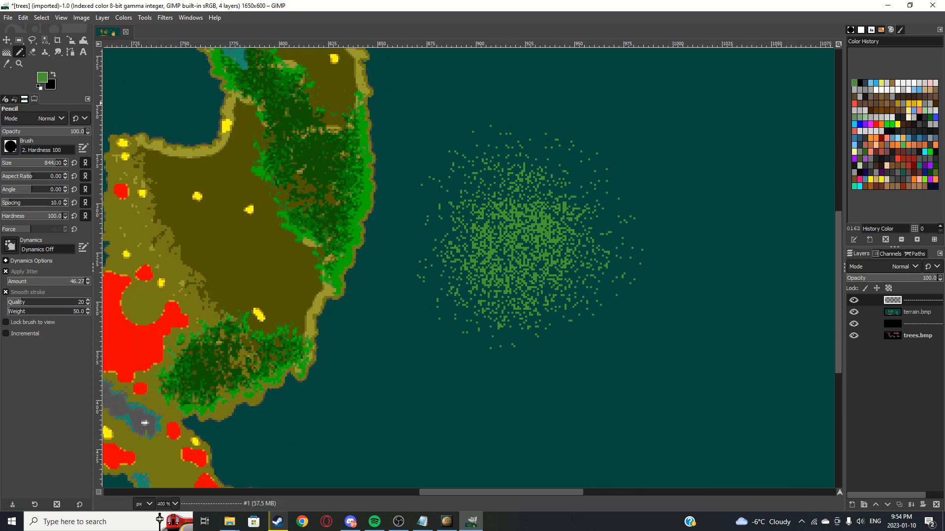
{"action": "type", "text": "1"}
{"action": "key", "text": "Return"}
{"action": "key", "text": "ctrl+z"}
Step: Scatter light green tree pixels over the three forests of the central continent, checking them against terrain.bmp
{"action": "scroll", "coordinate": [466, 197], "scroll_direction": "down", "scroll_amount": 1}
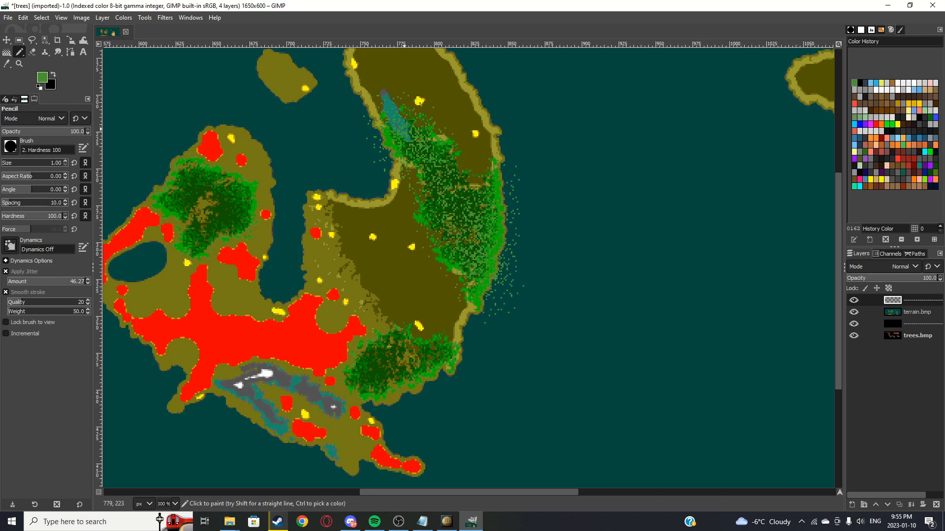
{"action": "left_click", "coordinate": [855, 312]}
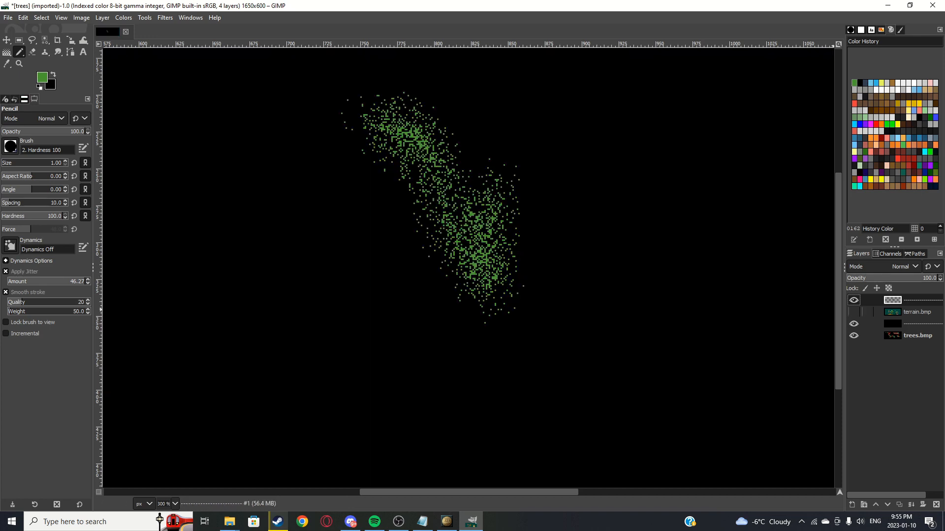
{"action": "left_click", "coordinate": [855, 312]}
{"action": "left_click", "coordinate": [855, 312]}
{"action": "left_click", "coordinate": [855, 312]}
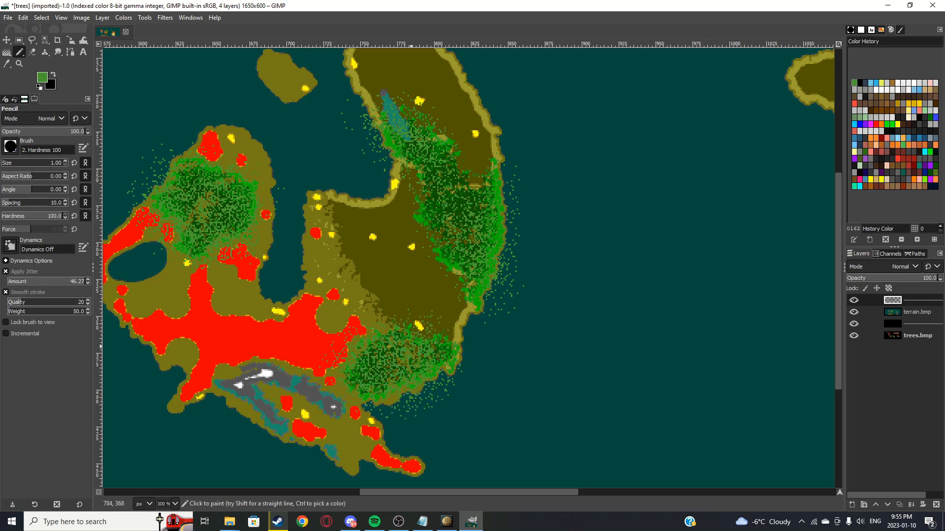
{"action": "left_click", "coordinate": [853, 300]}
{"action": "left_click", "coordinate": [853, 300]}
{"action": "left_click", "coordinate": [854, 300]}
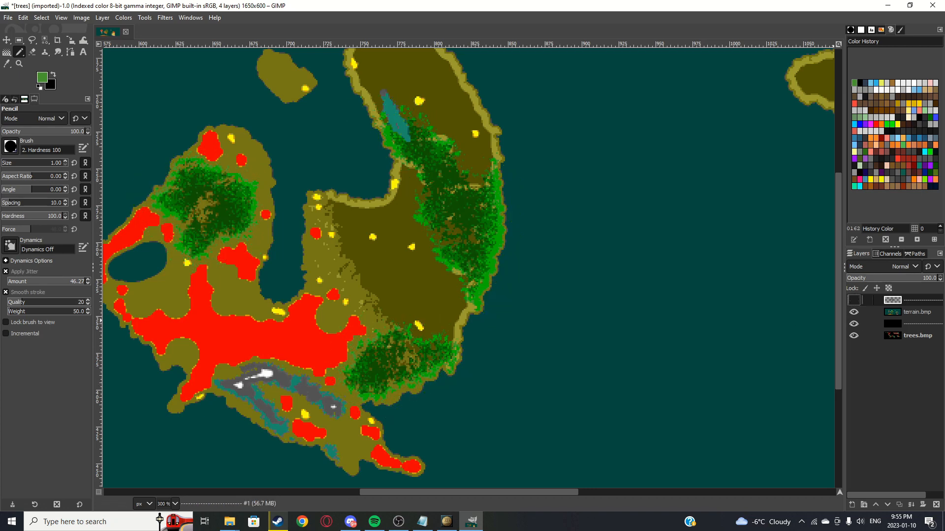
{"action": "left_click", "coordinate": [853, 300]}
{"action": "left_click", "coordinate": [854, 312]}
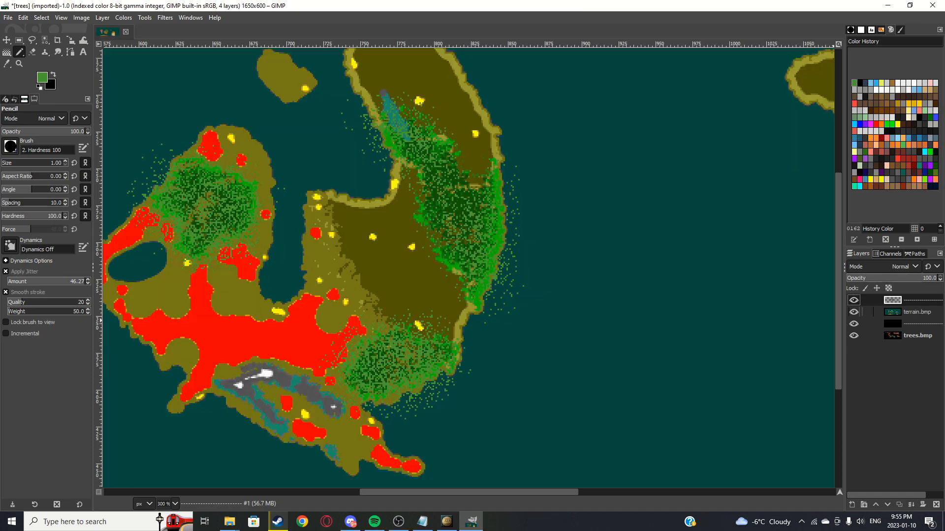
Step: Scatter light green tree pixels over the forest at the southern tip of the western landmass
{"action": "scroll", "coordinate": [345, 242], "scroll_direction": "down", "scroll_amount": 5}
{"action": "scroll", "coordinate": [457, 263], "scroll_direction": "up", "scroll_amount": 3}
{"action": "scroll", "coordinate": [541, 260], "scroll_direction": "down", "scroll_amount": 3}
{"action": "scroll", "coordinate": [369, 289], "scroll_direction": "up", "scroll_amount": 2}
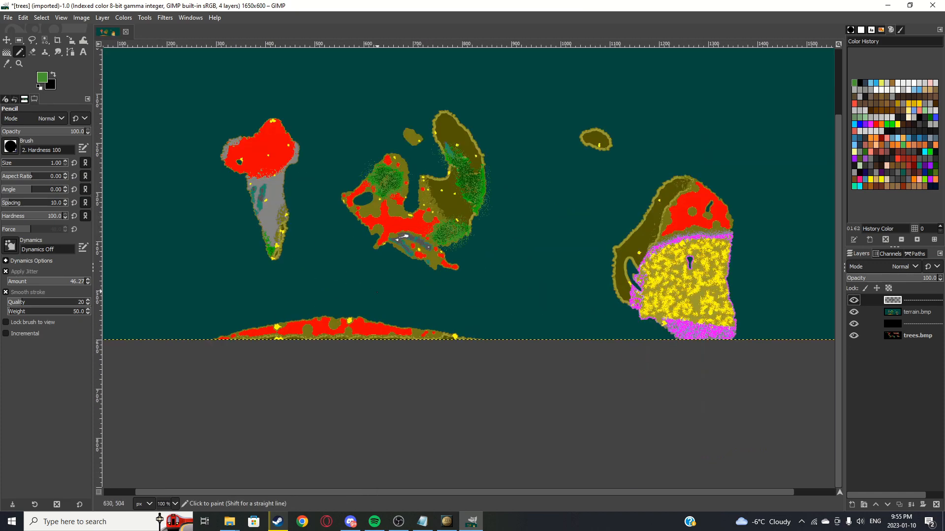
{"action": "scroll", "coordinate": [374, 290], "scroll_direction": "up", "scroll_amount": 3}
{"action": "scroll", "coordinate": [295, 275], "scroll_direction": "down", "scroll_amount": 2}
{"action": "scroll", "coordinate": [252, 249], "scroll_direction": "up", "scroll_amount": 2}
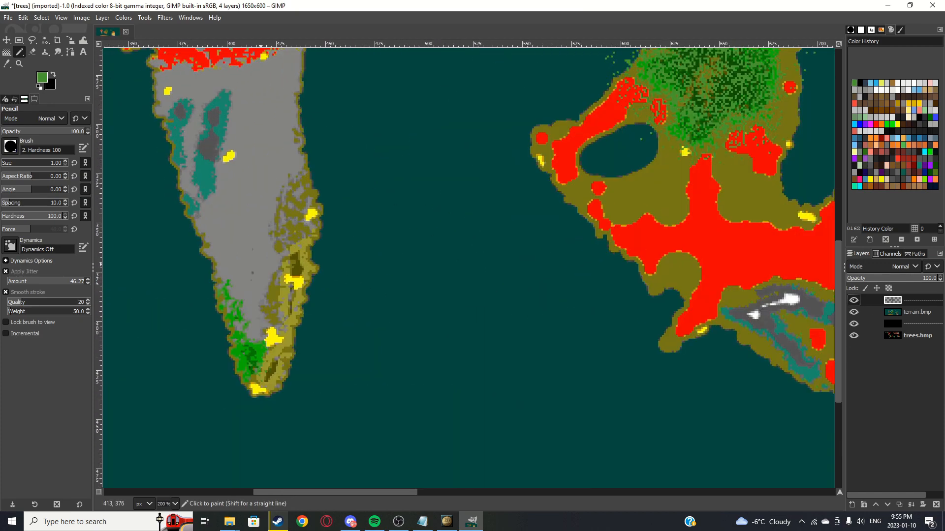
{"action": "scroll", "coordinate": [252, 249], "scroll_direction": "up", "scroll_amount": 2}
{"action": "left_click_drag", "start_coordinate": [258, 255], "coordinate": [260, 256]}
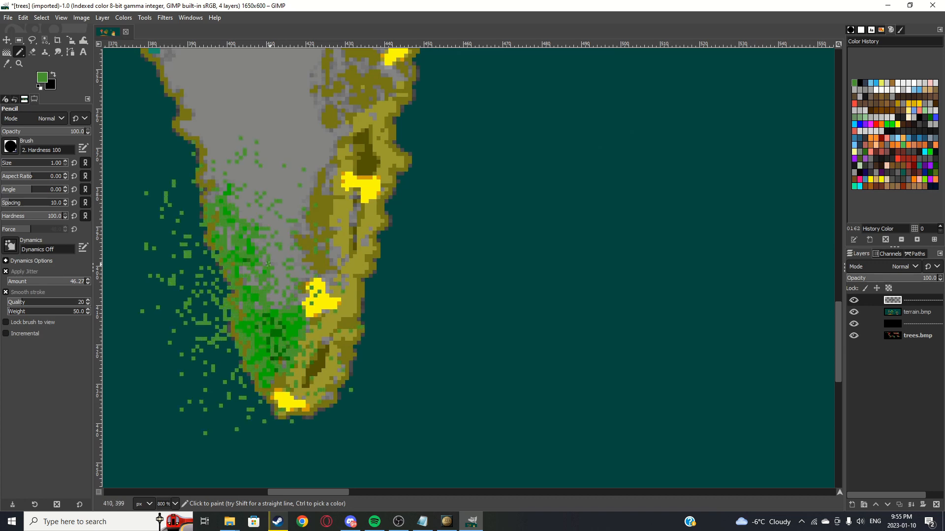
{"action": "scroll", "coordinate": [261, 256], "scroll_direction": "down", "scroll_amount": 1}
Step: Hide terrain.bmp and the black layer, and pick the dark green tree color from trees.bmp as the foreground color
{"action": "left_click_drag", "start_coordinate": [858, 312], "coordinate": [858, 324]}
{"action": "left_click", "coordinate": [894, 336]}
{"action": "left_click", "coordinate": [7, 64]}
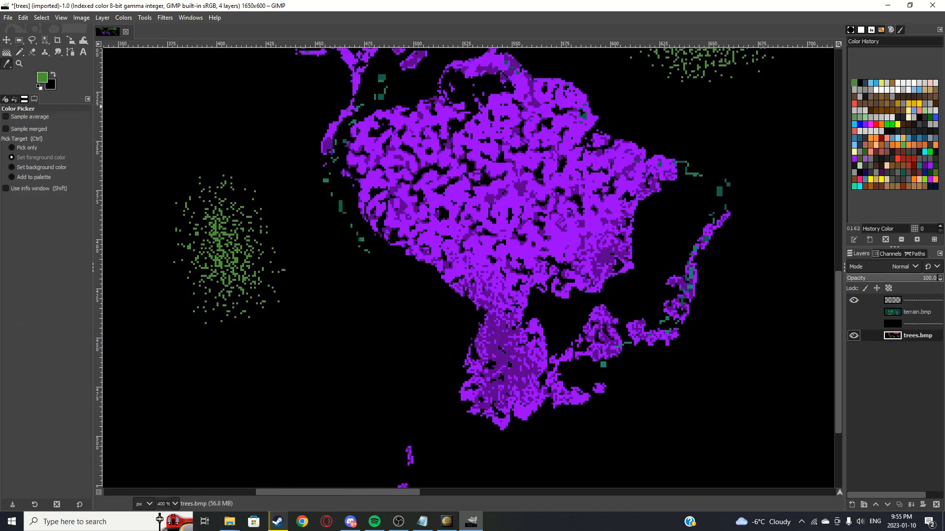
{"action": "scroll", "coordinate": [582, 299], "scroll_direction": "down", "scroll_amount": 4}
{"action": "scroll", "coordinate": [482, 132], "scroll_direction": "up", "scroll_amount": 8}
{"action": "left_click", "coordinate": [585, 169]}
{"action": "scroll", "coordinate": [332, 148], "scroll_direction": "down", "scroll_amount": 6}
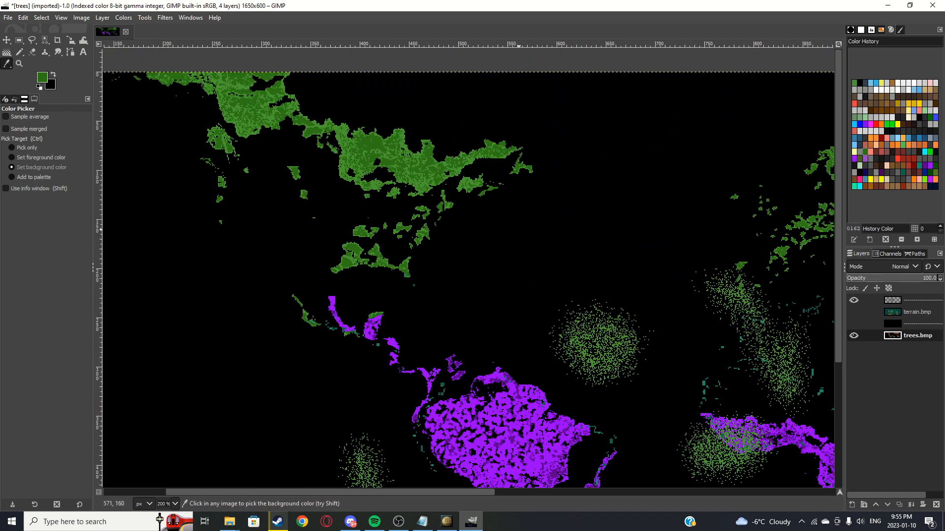
Step: Show terrain.bmp and pencil dark green tree pixels over the central and western forests on the transparent tree layer
{"action": "left_click", "coordinate": [854, 311]}
{"action": "scroll", "coordinate": [409, 231], "scroll_direction": "down", "scroll_amount": 2}
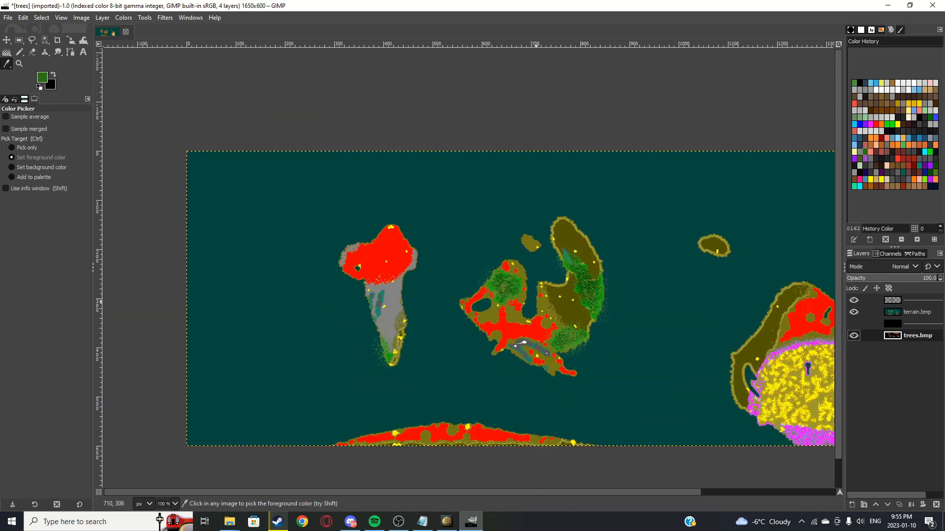
{"action": "scroll", "coordinate": [537, 301], "scroll_direction": "up", "scroll_amount": 2}
{"action": "key", "text": "n"}
{"action": "scroll", "coordinate": [506, 326], "scroll_direction": "up", "scroll_amount": 1}
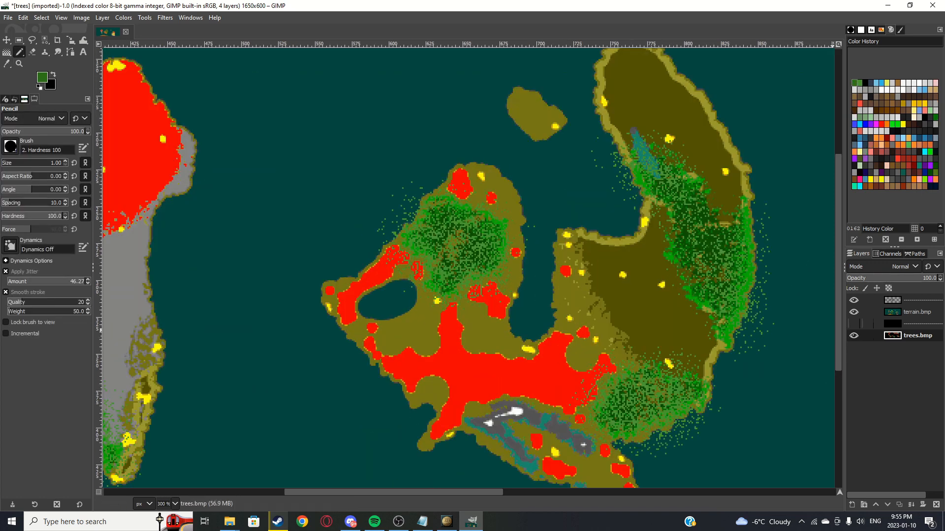
{"action": "left_click", "coordinate": [910, 300]}
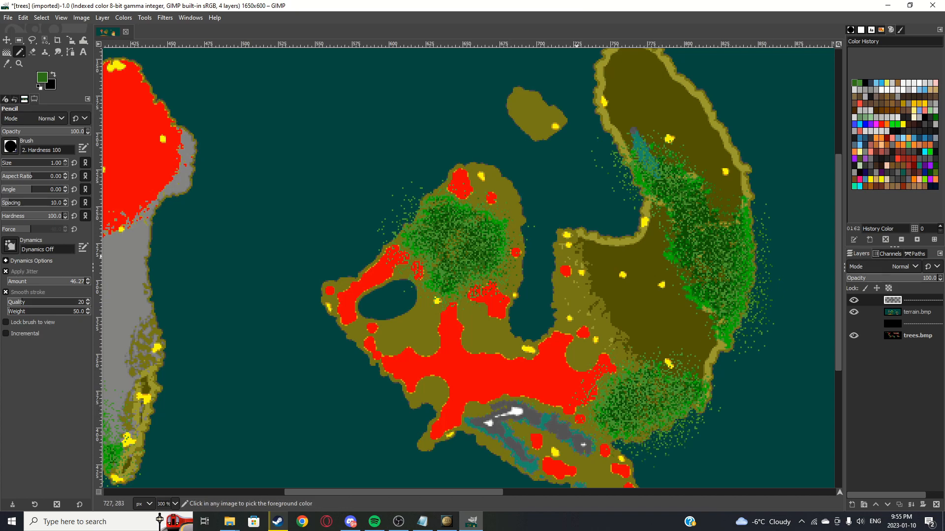
{"action": "scroll", "coordinate": [572, 249], "scroll_direction": "down", "scroll_amount": 3}
{"action": "scroll", "coordinate": [397, 323], "scroll_direction": "up", "scroll_amount": 5}
{"action": "left_click_drag", "start_coordinate": [487, 276], "coordinate": [512, 324]}
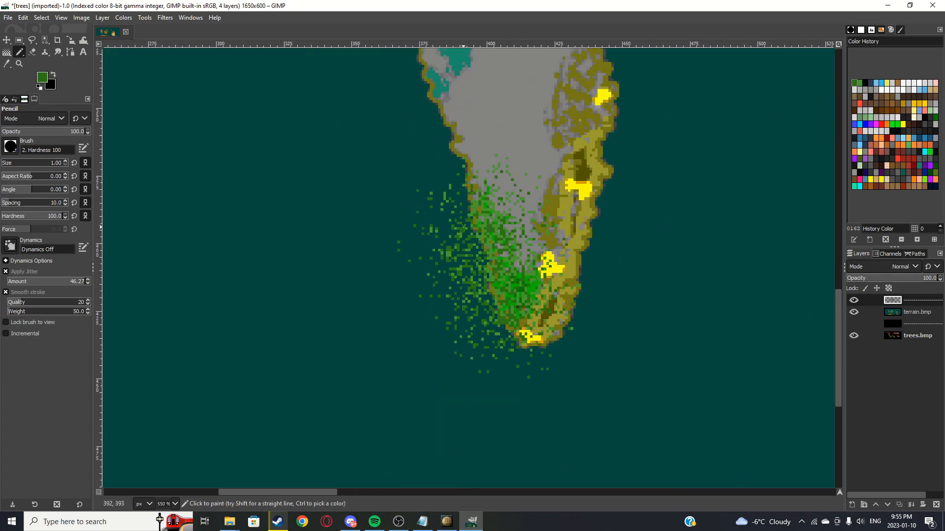
{"action": "scroll", "coordinate": [512, 324], "scroll_direction": "down", "scroll_amount": 5}
{"action": "scroll", "coordinate": [489, 182], "scroll_direction": "up", "scroll_amount": 3}
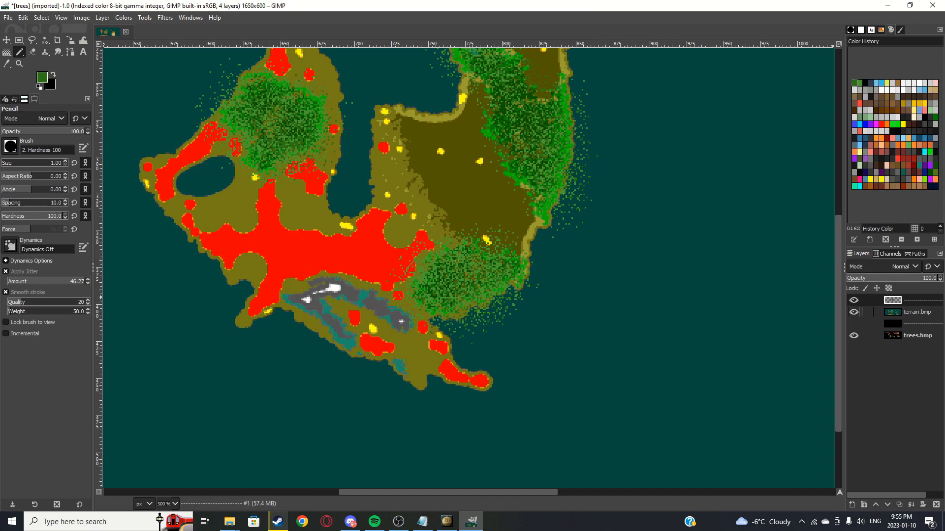
Step: Hide terrain.bmp and trees.bmp, show the black layer, and examine the scattered trees against it
{"action": "left_click", "coordinate": [853, 312]}
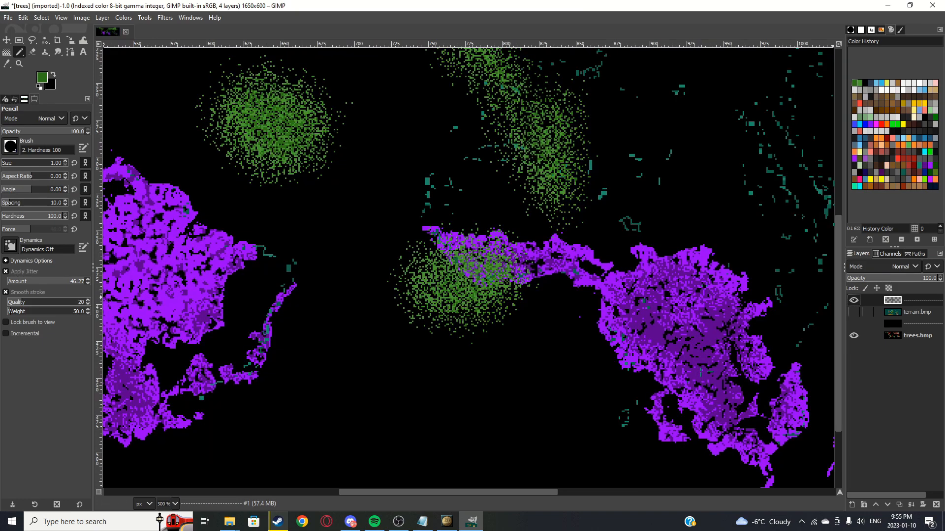
{"action": "left_click", "coordinate": [853, 335]}
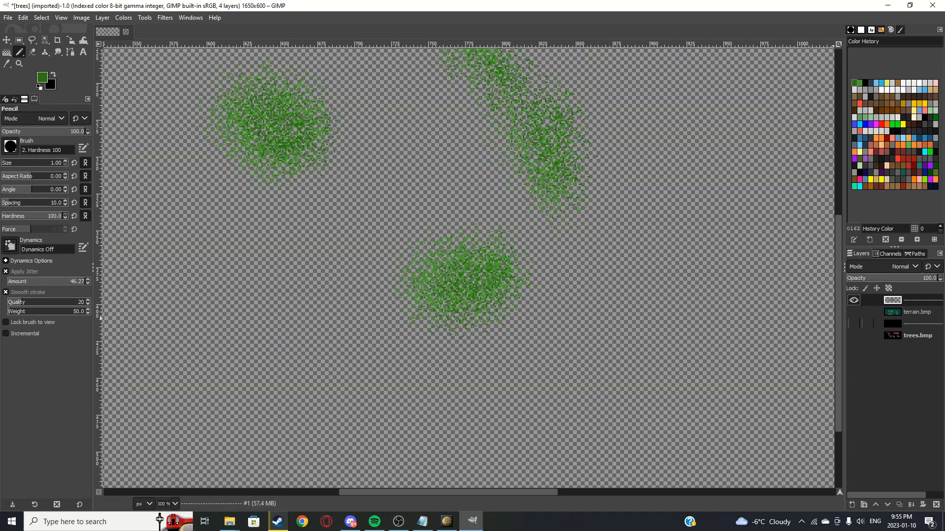
{"action": "left_click", "coordinate": [854, 324]}
{"action": "scroll", "coordinate": [472, 200], "scroll_direction": "up", "scroll_amount": 3}
{"action": "scroll", "coordinate": [517, 339], "scroll_direction": "down", "scroll_amount": 3}
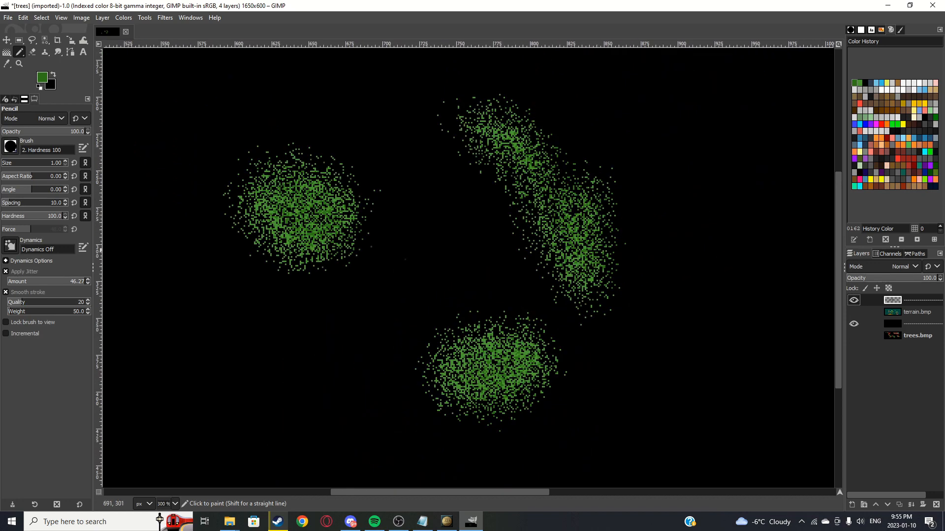
{"action": "scroll", "coordinate": [405, 259], "scroll_direction": "up", "scroll_amount": 2}
{"action": "scroll", "coordinate": [405, 260], "scroll_direction": "down", "scroll_amount": 5}
{"action": "scroll", "coordinate": [443, 246], "scroll_direction": "up", "scroll_amount": 2}
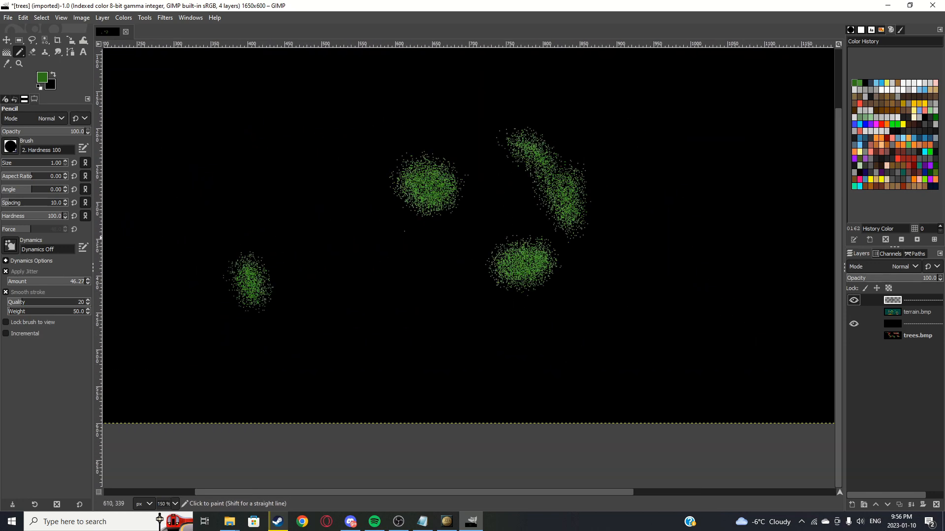
{"action": "scroll", "coordinate": [315, 226], "scroll_direction": "up", "scroll_amount": 1}
Step: Show only terrain.bmp and select its dark green forest pixels by color
{"action": "left_click", "coordinate": [854, 312]}
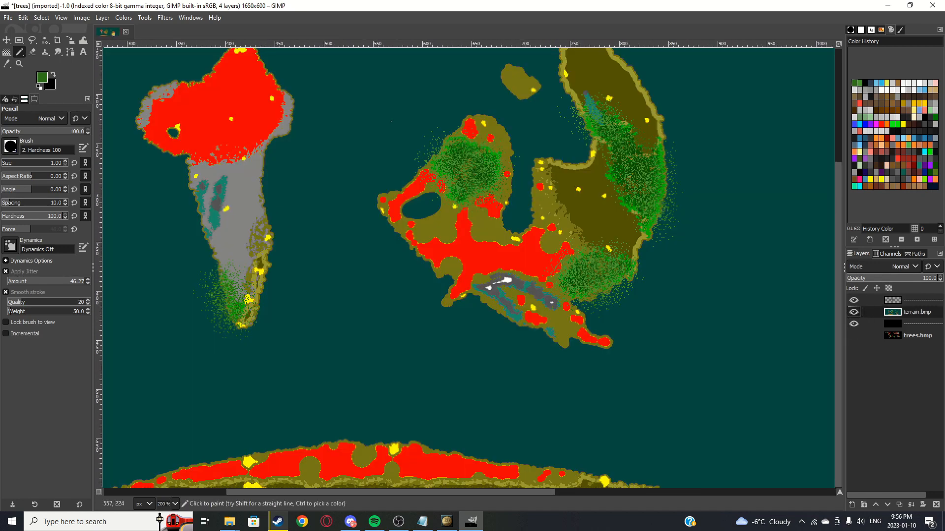
{"action": "left_click", "coordinate": [45, 40]}
{"action": "scroll", "coordinate": [367, 281], "scroll_direction": "down", "scroll_amount": 2}
{"action": "scroll", "coordinate": [492, 219], "scroll_direction": "up", "scroll_amount": 3}
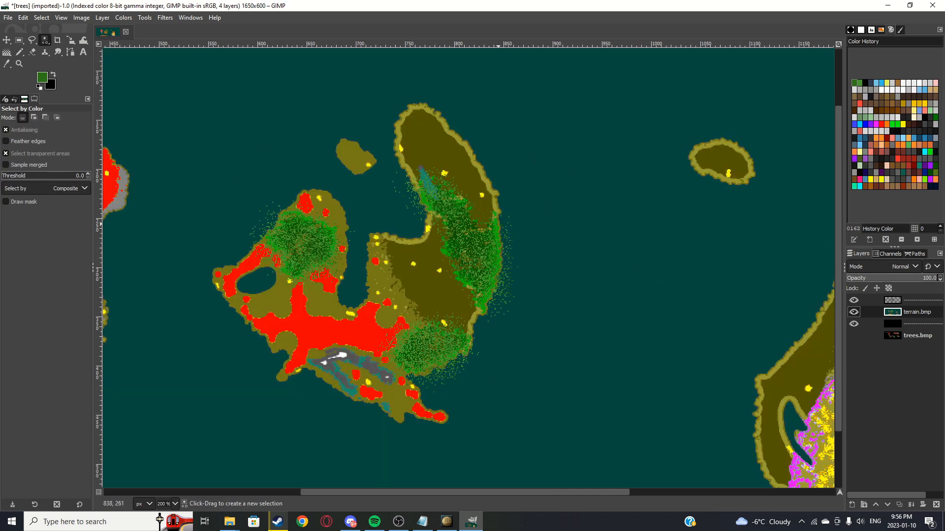
{"action": "left_click", "coordinate": [854, 300]}
{"action": "left_click", "coordinate": [854, 324]}
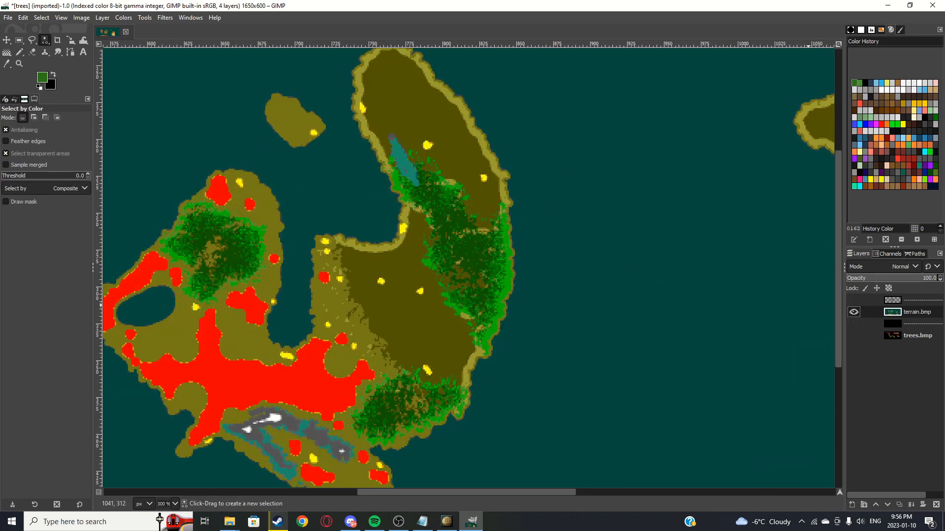
{"action": "scroll", "coordinate": [440, 221], "scroll_direction": "up", "scroll_amount": 2}
{"action": "scroll", "coordinate": [442, 221], "scroll_direction": "up", "scroll_amount": 2}
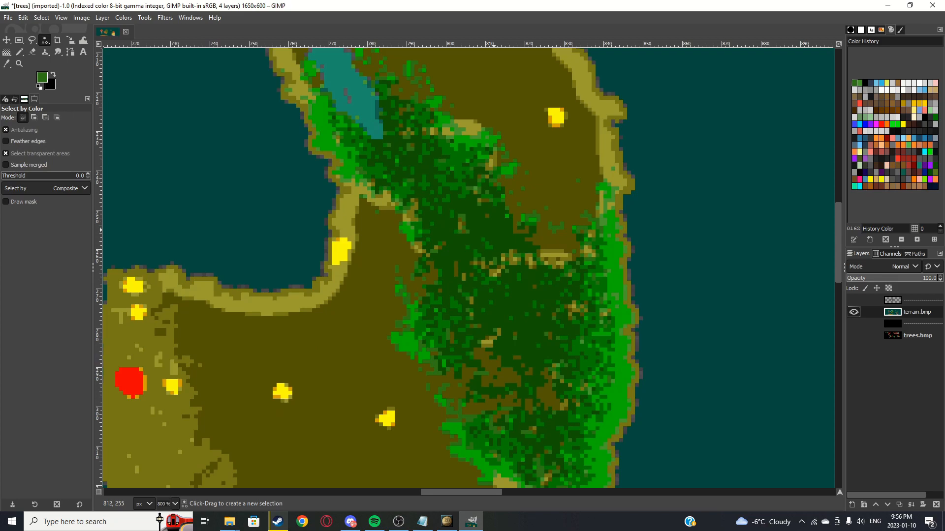
{"action": "scroll", "coordinate": [494, 230], "scroll_direction": "down", "scroll_amount": 4}
{"action": "scroll", "coordinate": [515, 254], "scroll_direction": "up", "scroll_amount": 2}
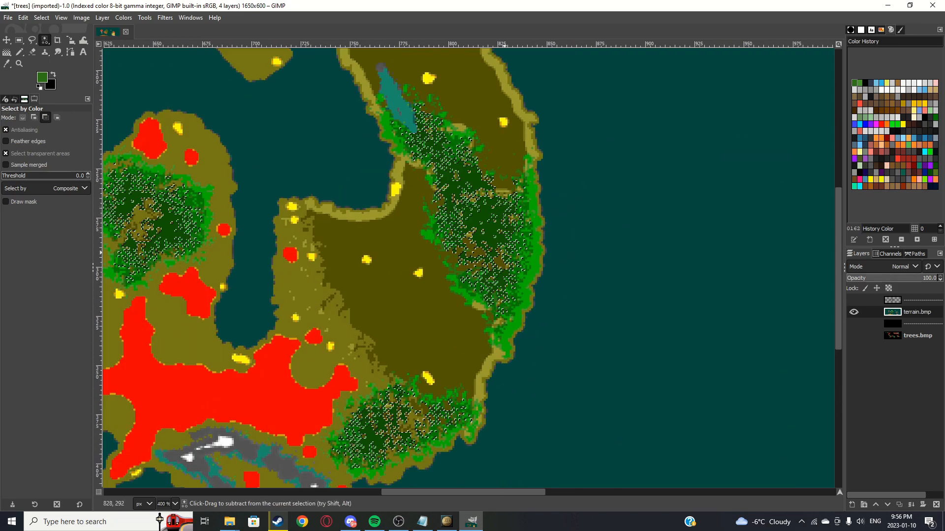
Step: Show the transparent tree layer over the black layer, invert the selection, and delete the tree pixels outside the forests
{"action": "left_click", "coordinate": [854, 300]}
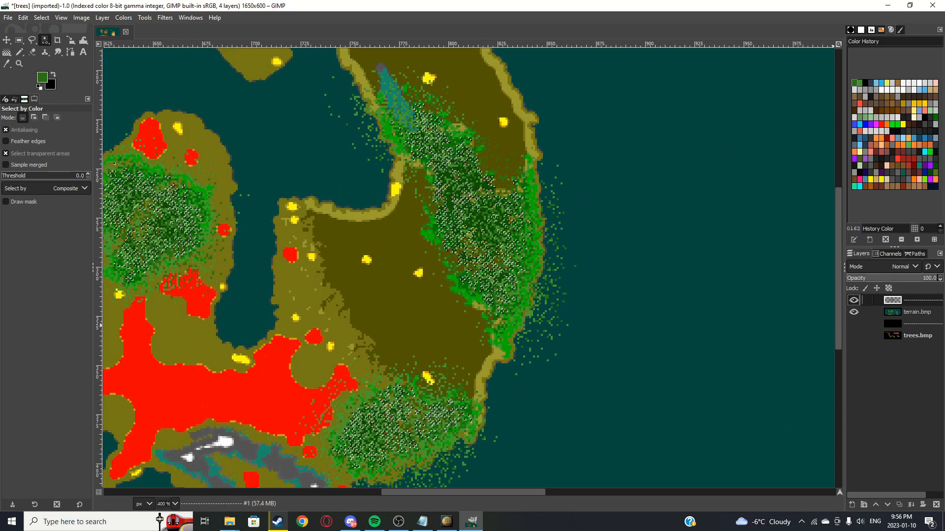
{"action": "left_click", "coordinate": [853, 312]}
{"action": "left_click", "coordinate": [853, 324]}
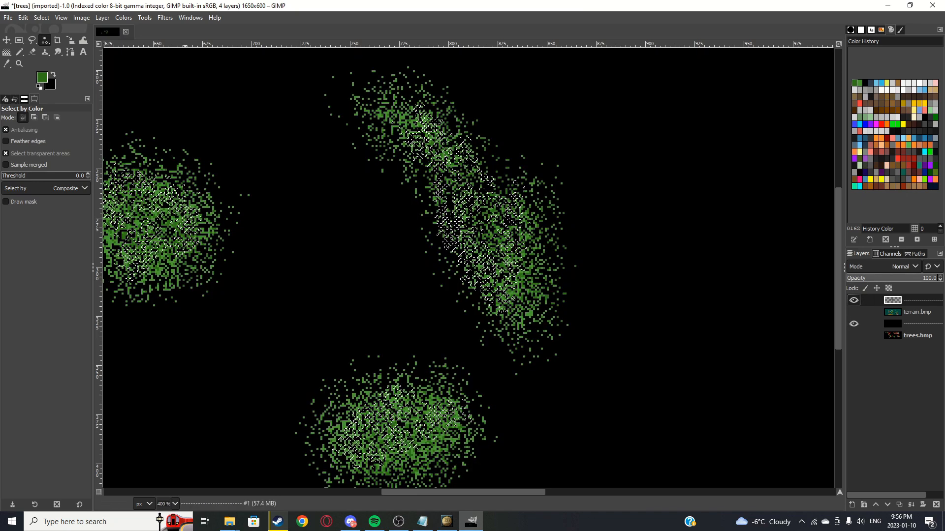
{"action": "left_click", "coordinate": [41, 18]}
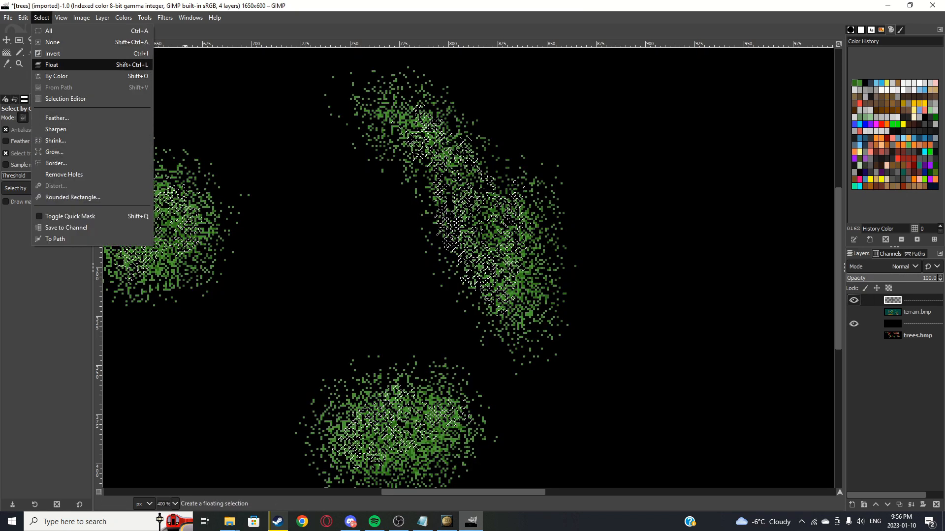
{"action": "left_click", "coordinate": [53, 53]}
{"action": "key", "text": "minus"}
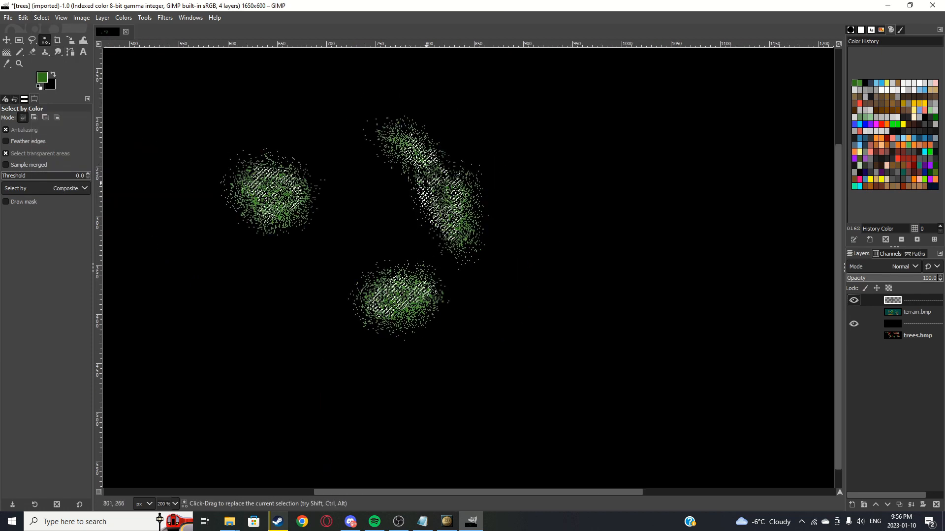
{"action": "key", "text": "Delete"}
{"action": "left_click", "coordinate": [19, 41]}
{"action": "left_click", "coordinate": [480, 133]}
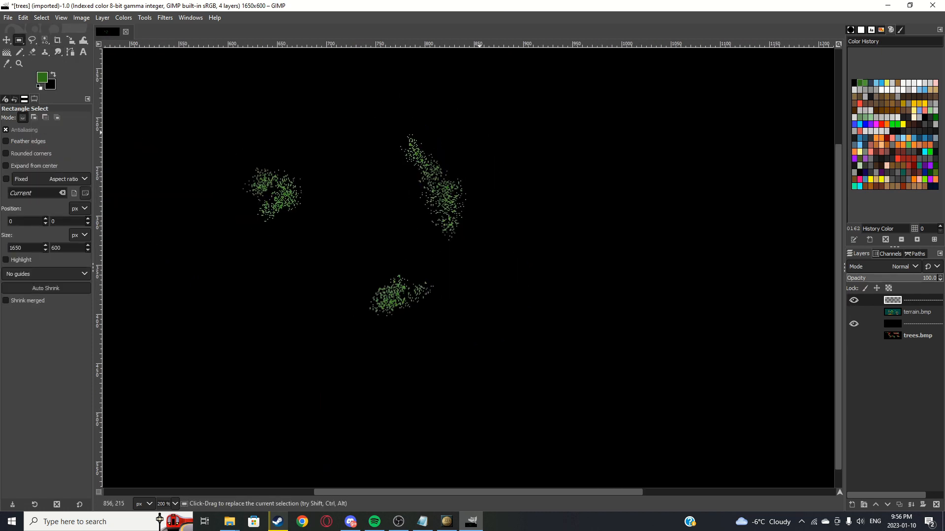
Step: Show terrain.bmp again and compare the trimmed trees with the forests, including the southern tip of the western landmass
{"action": "scroll", "coordinate": [482, 207], "scroll_direction": "up", "scroll_amount": 2}
{"action": "scroll", "coordinate": [482, 206], "scroll_direction": "down", "scroll_amount": 4}
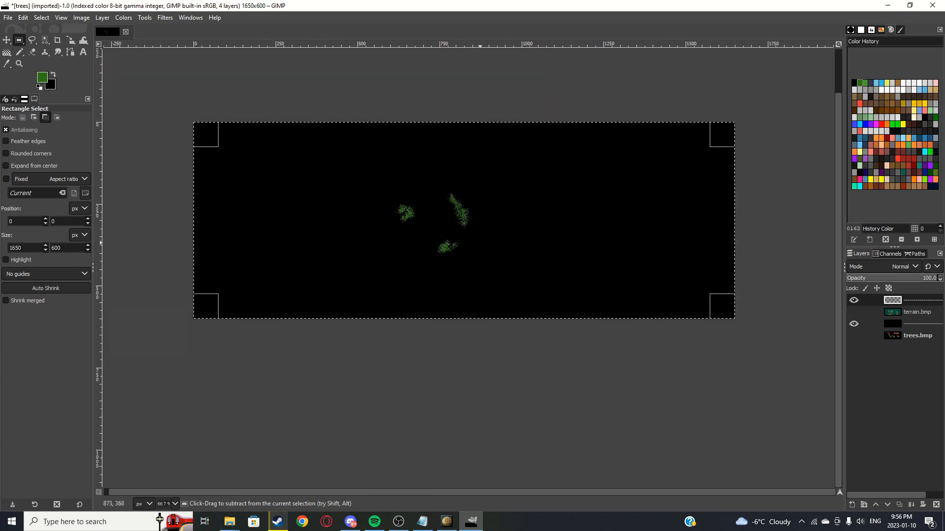
{"action": "scroll", "coordinate": [404, 217], "scroll_direction": "up", "scroll_amount": 2}
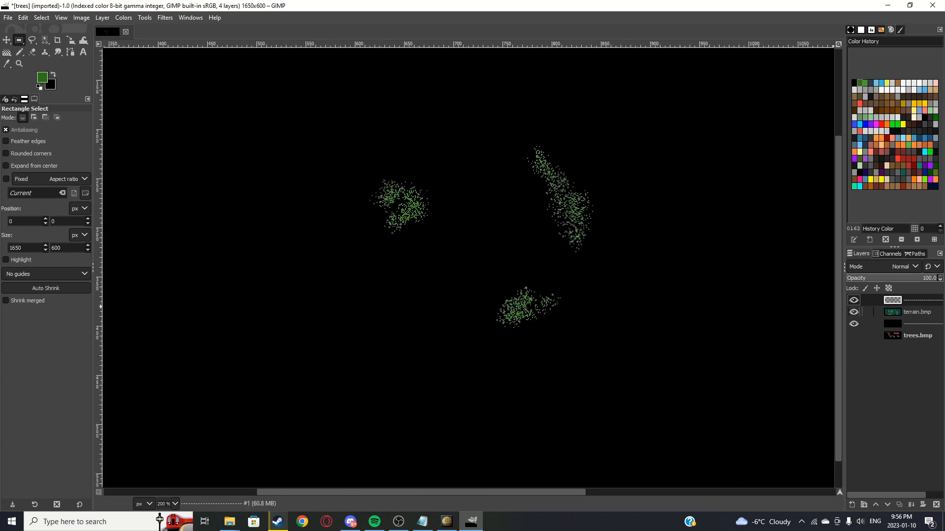
{"action": "left_click", "coordinate": [854, 312]}
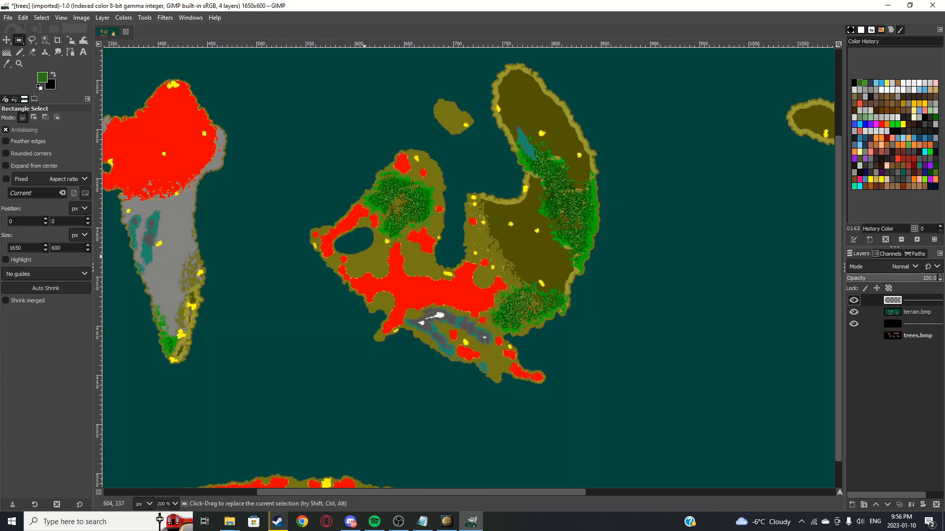
{"action": "scroll", "coordinate": [165, 355], "scroll_direction": "up", "scroll_amount": 3}
{"action": "scroll", "coordinate": [165, 354], "scroll_direction": "down", "scroll_amount": 2}
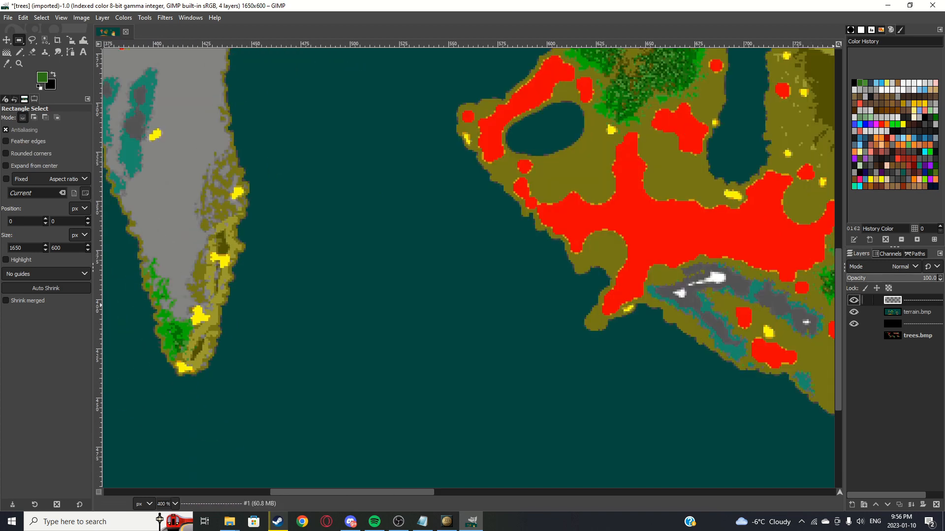
{"action": "left_click", "coordinate": [854, 300]}
{"action": "left_click", "coordinate": [854, 300]}
{"action": "left_click", "coordinate": [854, 312]}
{"action": "left_click", "coordinate": [854, 311]}
{"action": "scroll", "coordinate": [167, 345], "scroll_direction": "up", "scroll_amount": 4}
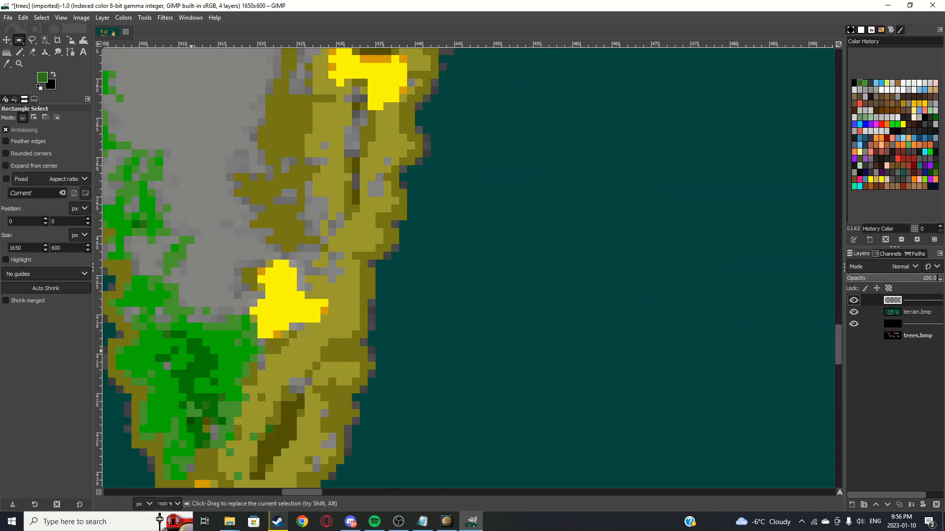
Step: Select terrain.bmp's dark green forest pixels at the western landmass's southern tip by color, and make the transparent tree layer active
{"action": "left_click", "coordinate": [45, 40]}
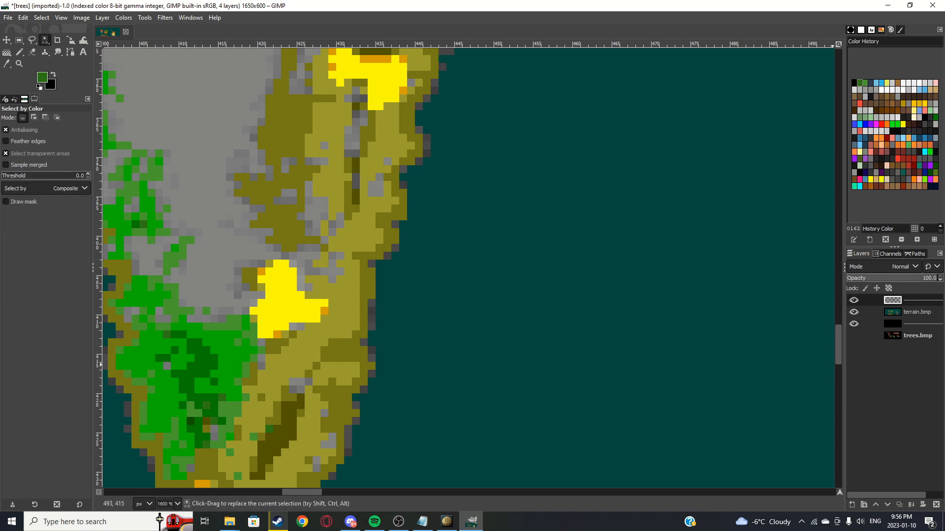
{"action": "double_click", "coordinate": [917, 312]}
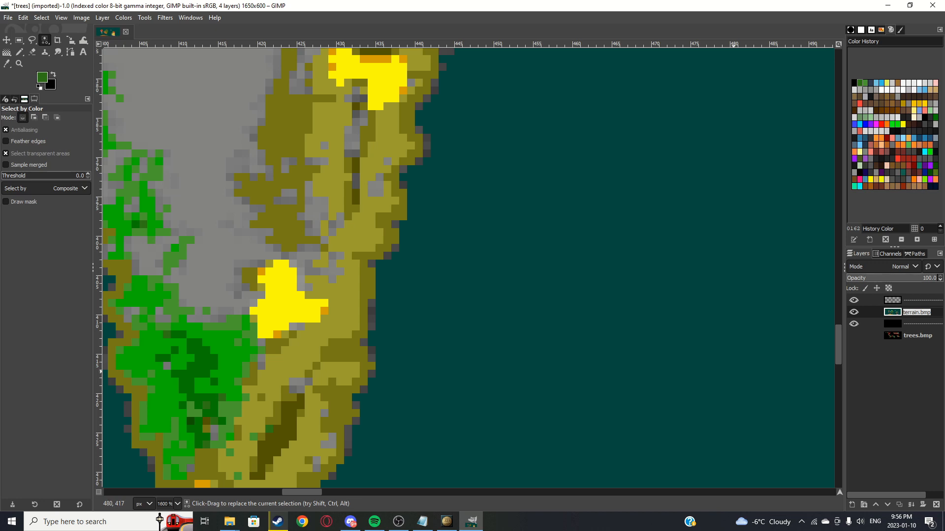
{"action": "left_click", "coordinate": [204, 360]}
{"action": "scroll", "coordinate": [541, 285], "scroll_direction": "down", "scroll_amount": 2}
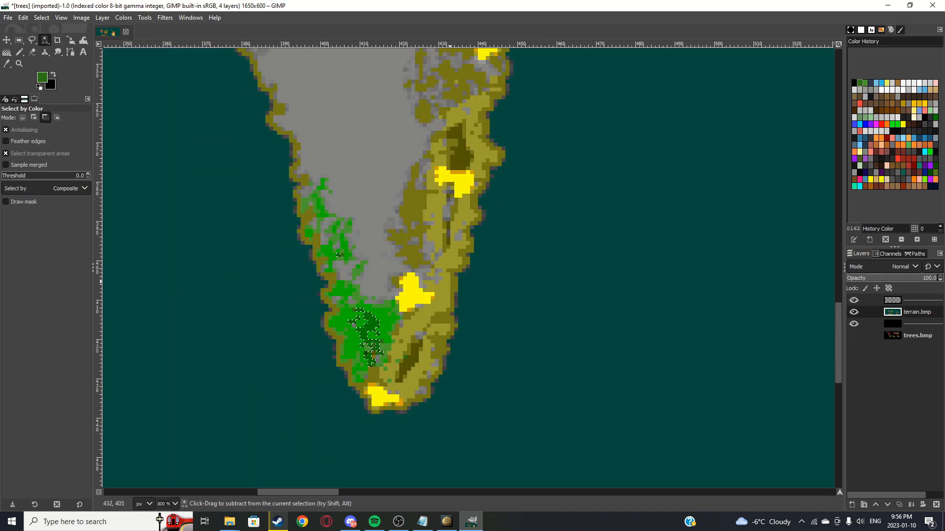
{"action": "left_click", "coordinate": [914, 300]}
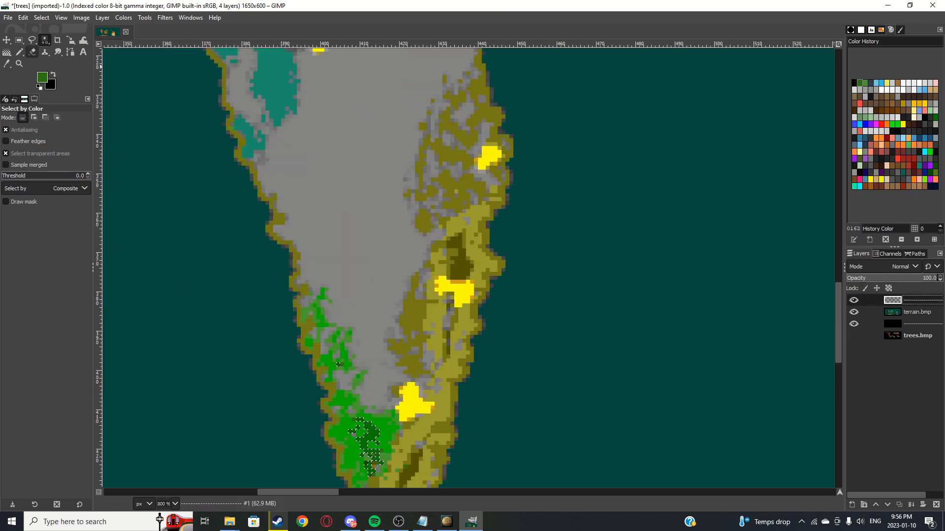
Step: Pencil dark green tree pixels into the selected forest at the southern tip on the transparent layer, and clear the selection
{"action": "key", "text": "n"}
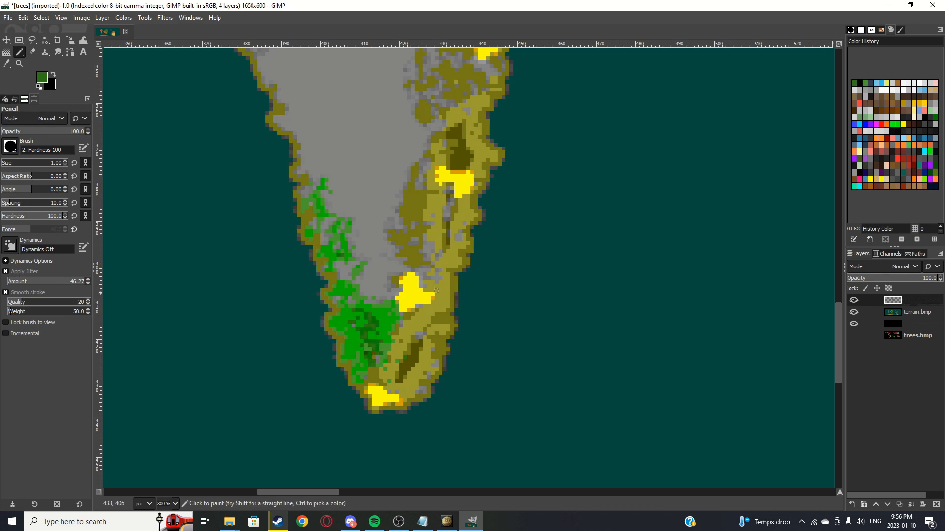
{"action": "left_click", "coordinate": [854, 312]}
{"action": "left_click", "coordinate": [854, 324]}
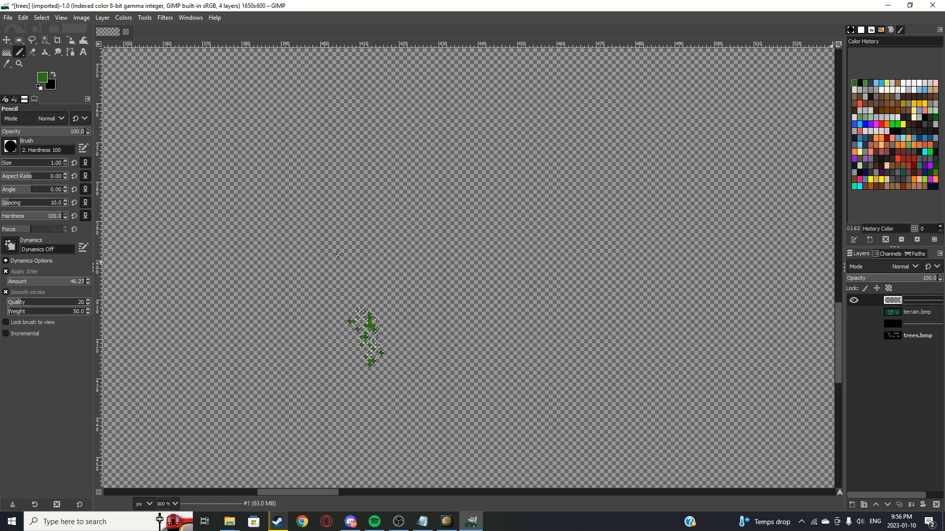
{"action": "key", "text": "ctrl+z"}
{"action": "key", "text": "ctrl+z"}
{"action": "scroll", "coordinate": [338, 255], "scroll_direction": "down", "scroll_amount": 6}
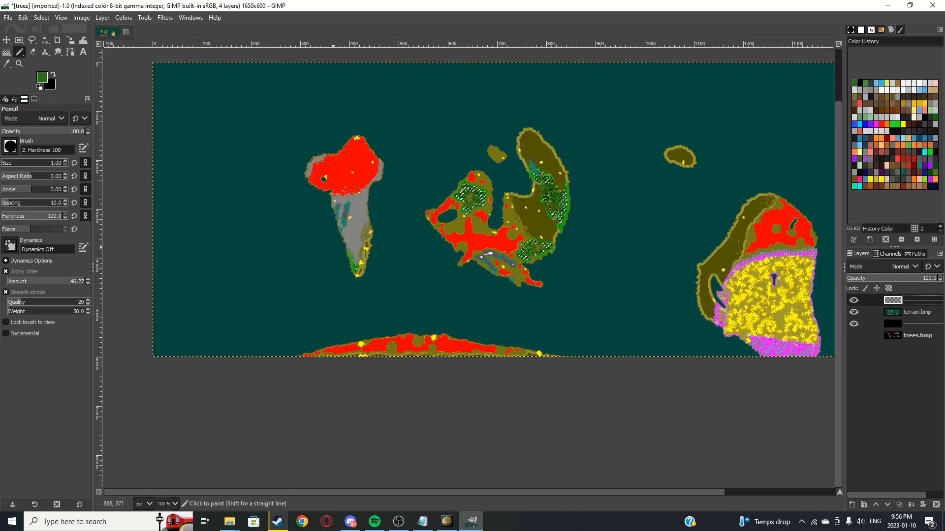
{"action": "key", "text": "r"}
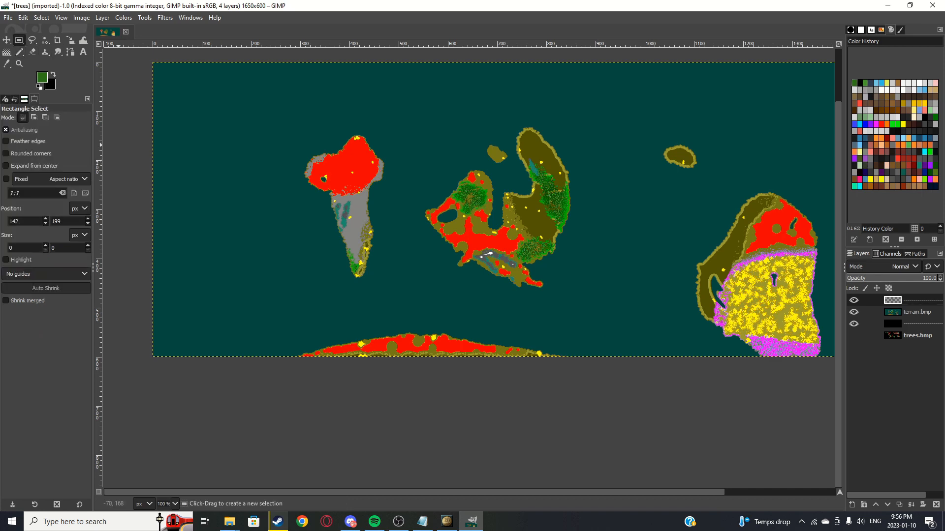
{"action": "scroll", "coordinate": [209, 171], "scroll_direction": "up", "scroll_amount": 2}
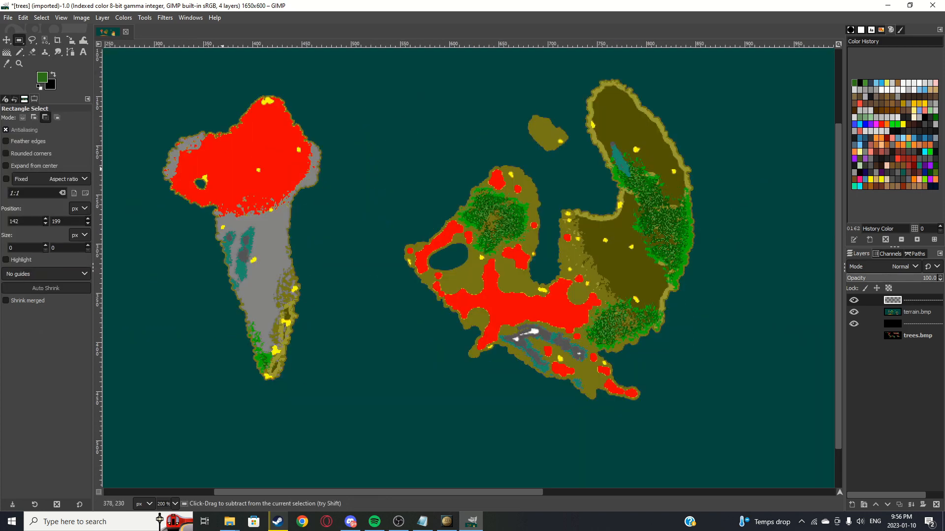
{"action": "scroll", "coordinate": [266, 178], "scroll_direction": "up", "scroll_amount": 1}
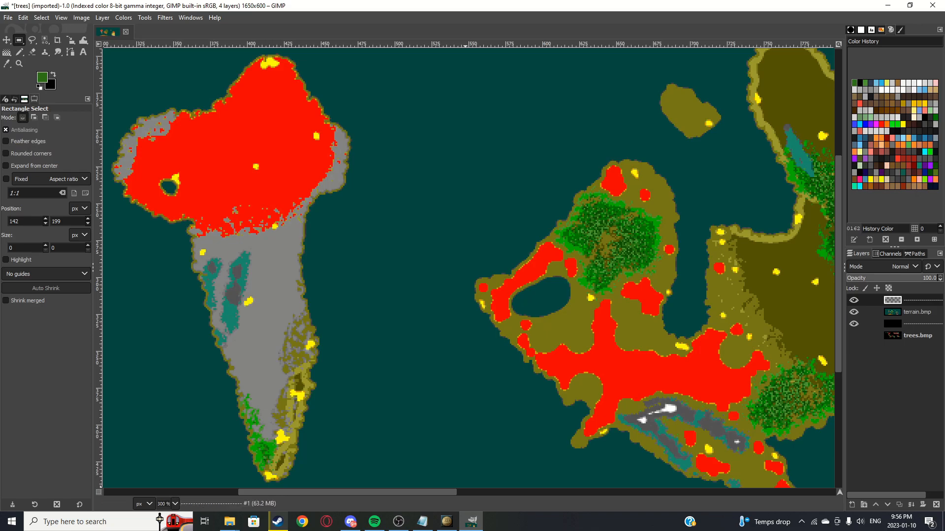
Step: Switch to Hearts of Iron IV, examine the forests on the western and central landmasses in the nudge map, and return to GIMP
{"action": "left_click", "coordinate": [446, 522]}
{"action": "scroll", "coordinate": [473, 324], "scroll_direction": "up", "scroll_amount": 10}
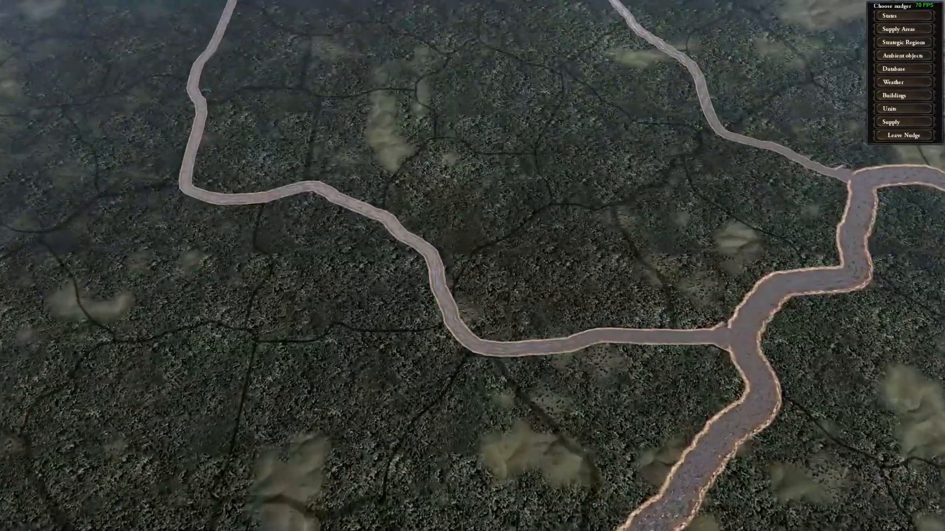
{"action": "scroll", "coordinate": [473, 324], "scroll_direction": "down", "scroll_amount": 8}
{"action": "scroll", "coordinate": [473, 323], "scroll_direction": "down", "scroll_amount": 8}
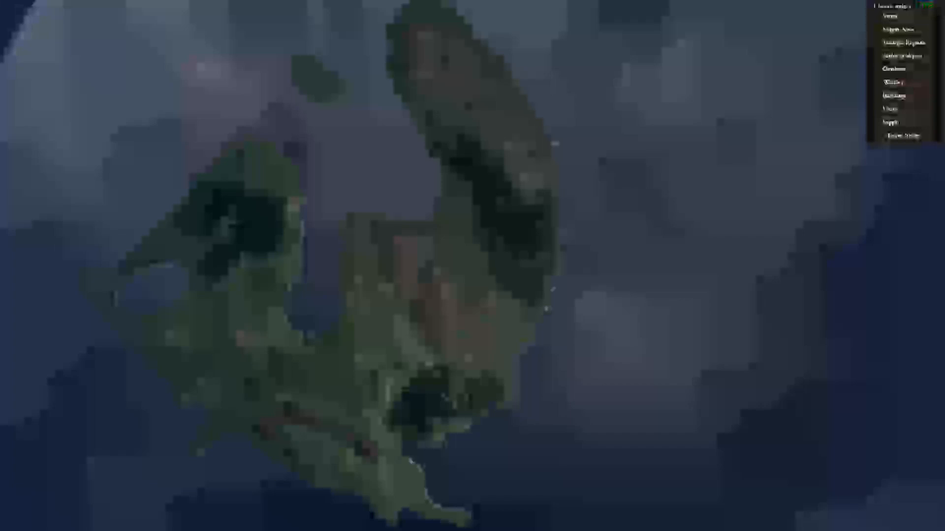
{"action": "scroll", "coordinate": [474, 324], "scroll_direction": "down", "scroll_amount": 6}
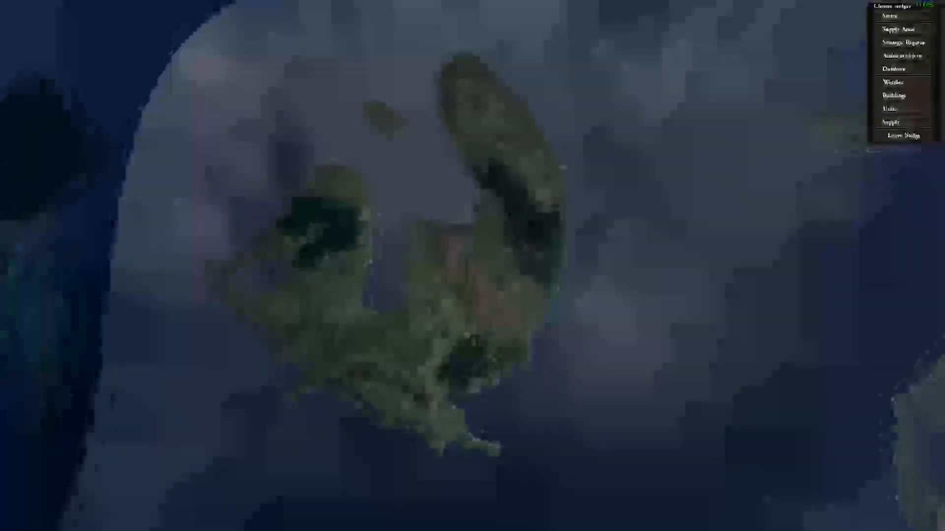
{"action": "scroll", "coordinate": [315, 246], "scroll_direction": "up", "scroll_amount": 10}
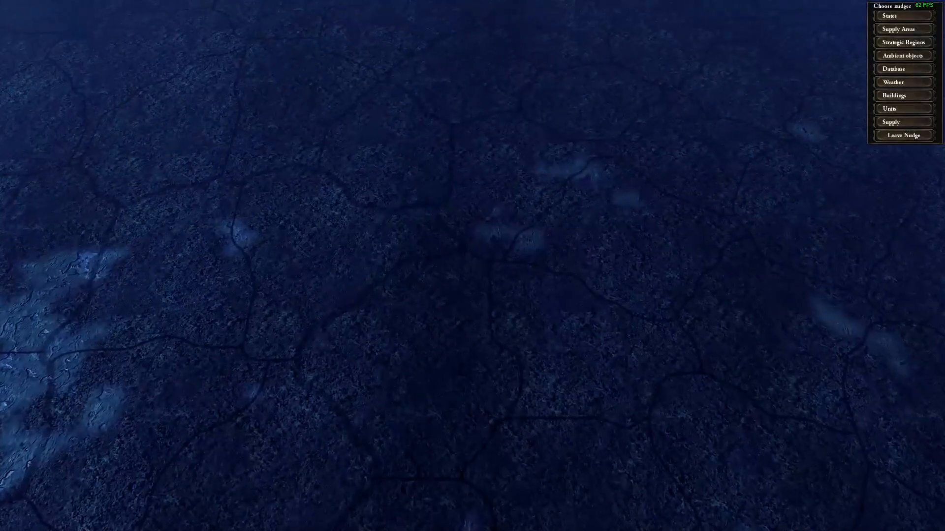
{"action": "scroll", "coordinate": [472, 265], "scroll_direction": "down", "scroll_amount": 10}
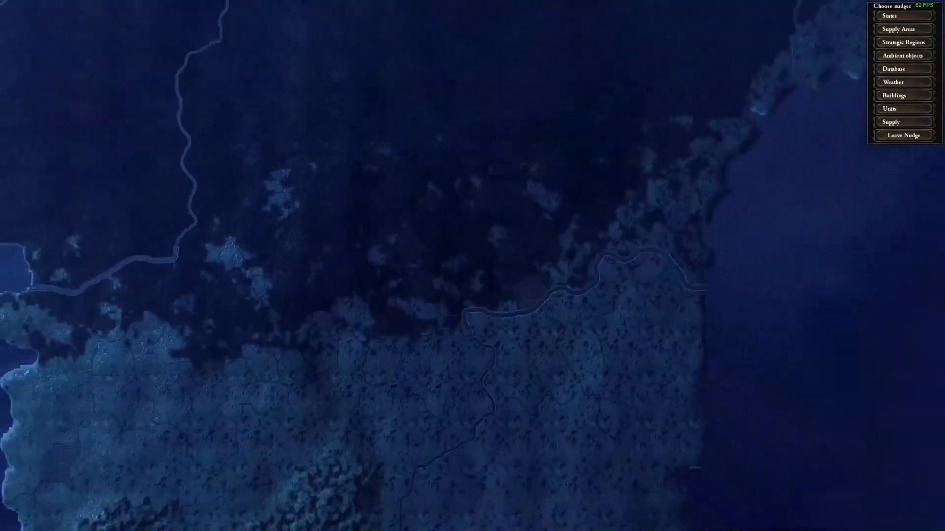
{"action": "scroll", "coordinate": [473, 265], "scroll_direction": "up", "scroll_amount": 5}
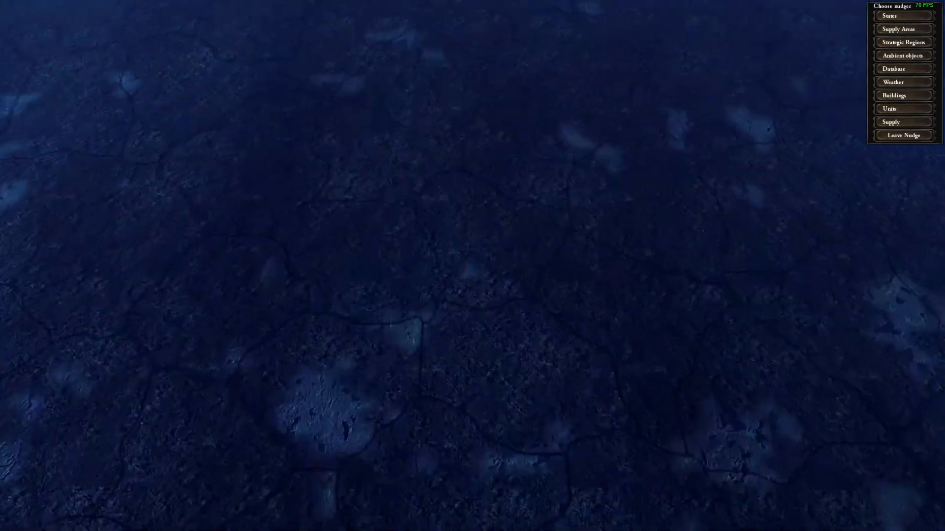
{"action": "scroll", "coordinate": [472, 266], "scroll_direction": "down", "scroll_amount": 10}
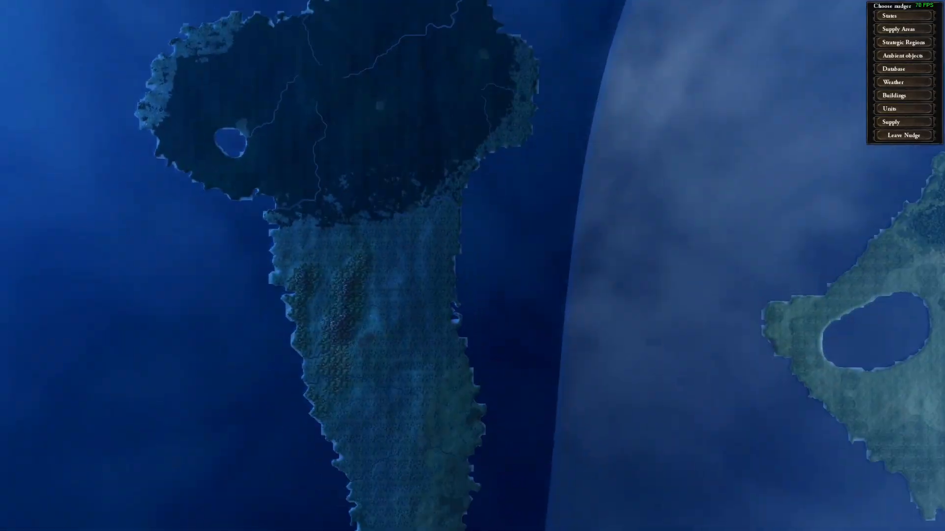
{"action": "scroll", "coordinate": [472, 266], "scroll_direction": "down", "scroll_amount": 8}
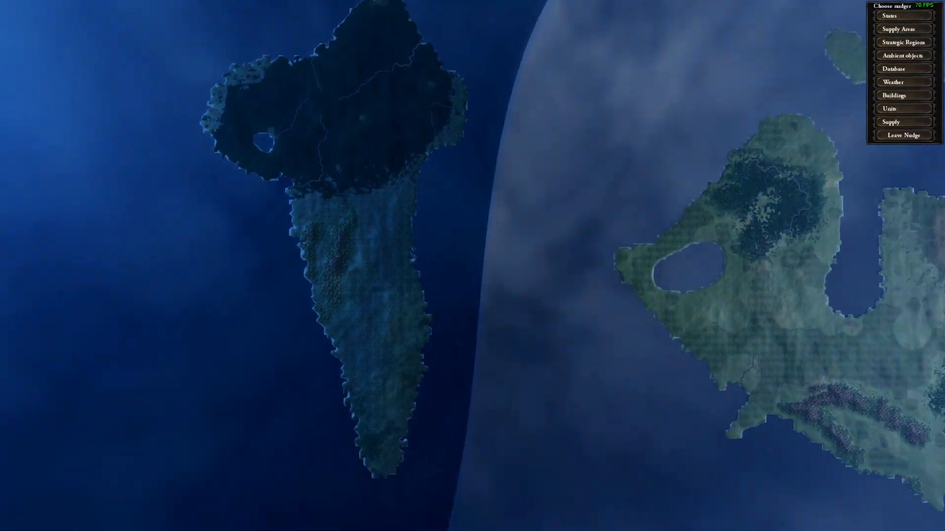
{"action": "scroll", "coordinate": [473, 266], "scroll_direction": "up", "scroll_amount": 3}
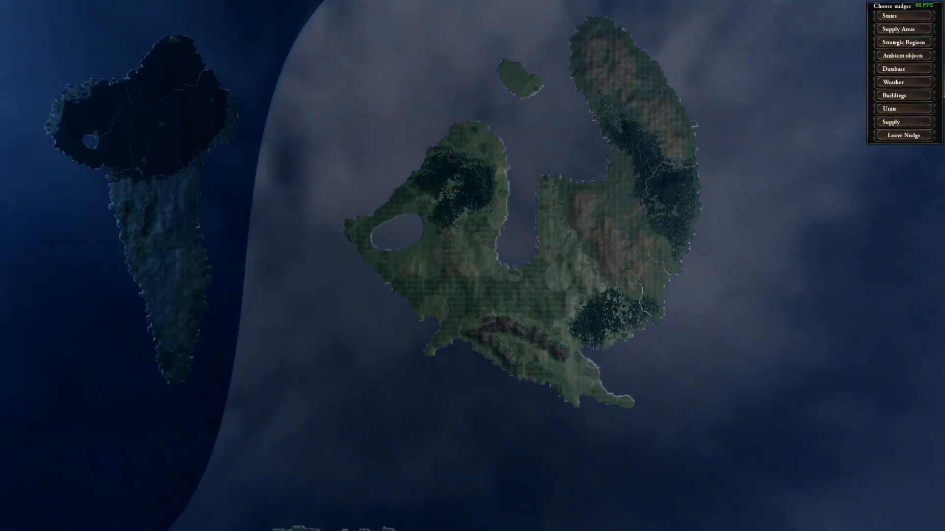
{"action": "key", "text": "alt+Tab"}
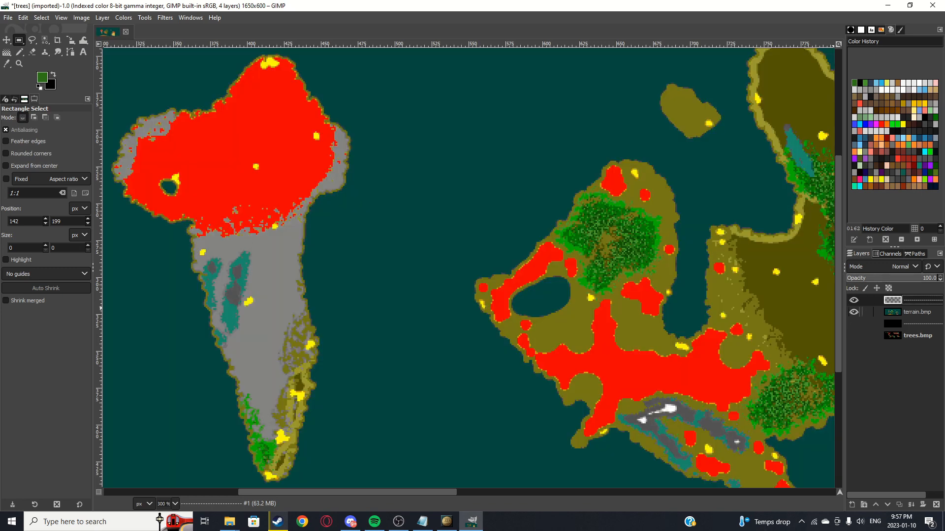
Step: Show only the trees.bmp layer and sample its bright purple jungle tree color as the foreground color
{"action": "left_click", "coordinate": [853, 312]}
{"action": "left_click", "coordinate": [854, 300]}
{"action": "left_click", "coordinate": [854, 336]}
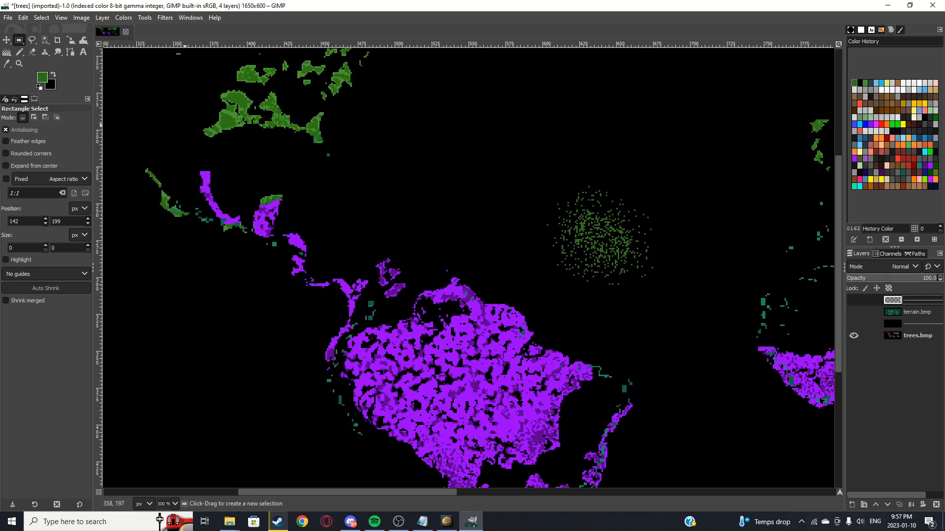
{"action": "key", "text": "o"}
{"action": "scroll", "coordinate": [440, 345], "scroll_direction": "up", "scroll_amount": 4}
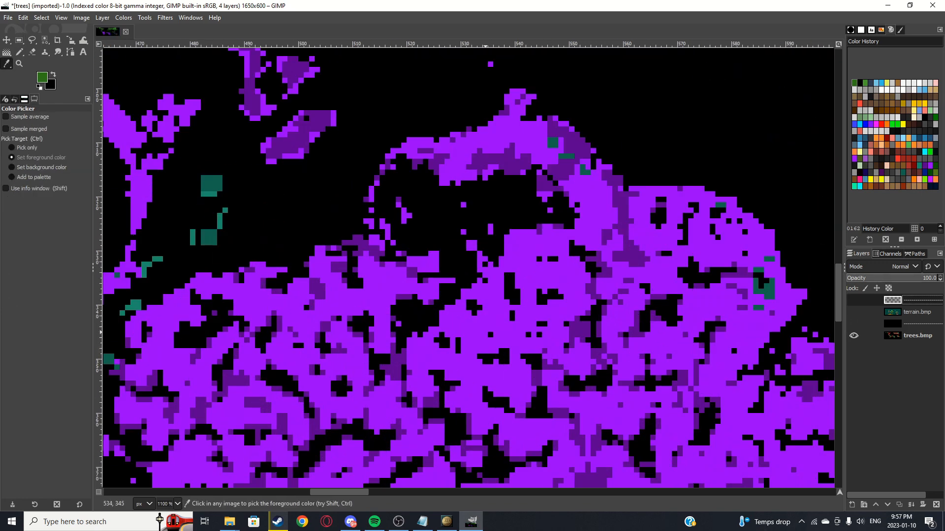
{"action": "left_click", "coordinate": [917, 335]}
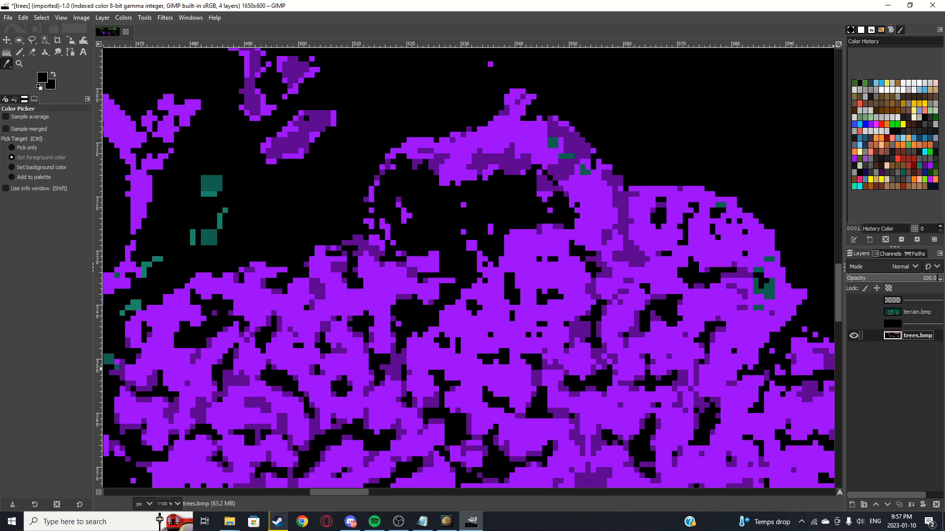
Step: Make the transparent tree layer active and show the hidden layers, including terrain.bmp, over the western landmass
{"action": "key", "text": "Up"}
{"action": "key", "text": "Up"}
{"action": "key", "text": "Up"}
{"action": "left_click", "coordinate": [854, 324]}
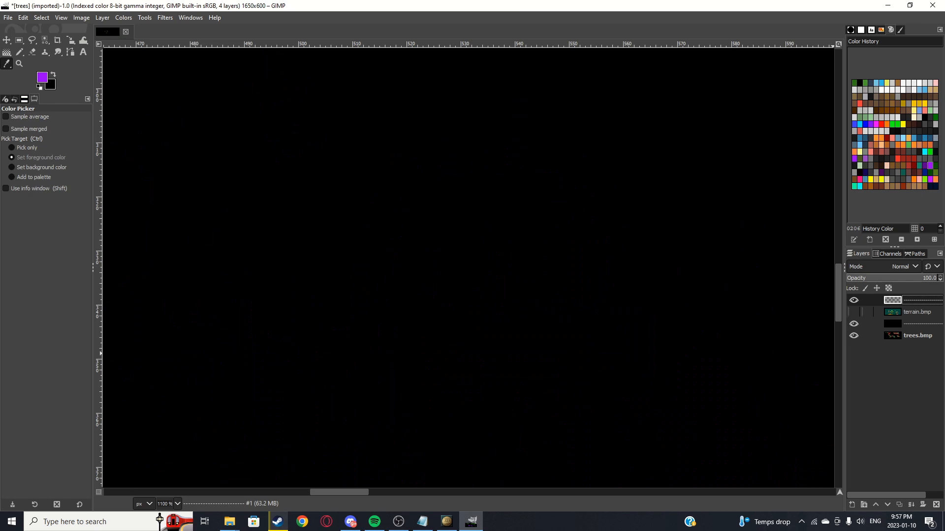
{"action": "left_click", "coordinate": [853, 312]}
{"action": "scroll", "coordinate": [493, 260], "scroll_direction": "down", "scroll_amount": 7}
{"action": "scroll", "coordinate": [437, 217], "scroll_direction": "up", "scroll_amount": 2}
{"action": "scroll", "coordinate": [331, 140], "scroll_direction": "up", "scroll_amount": 1}
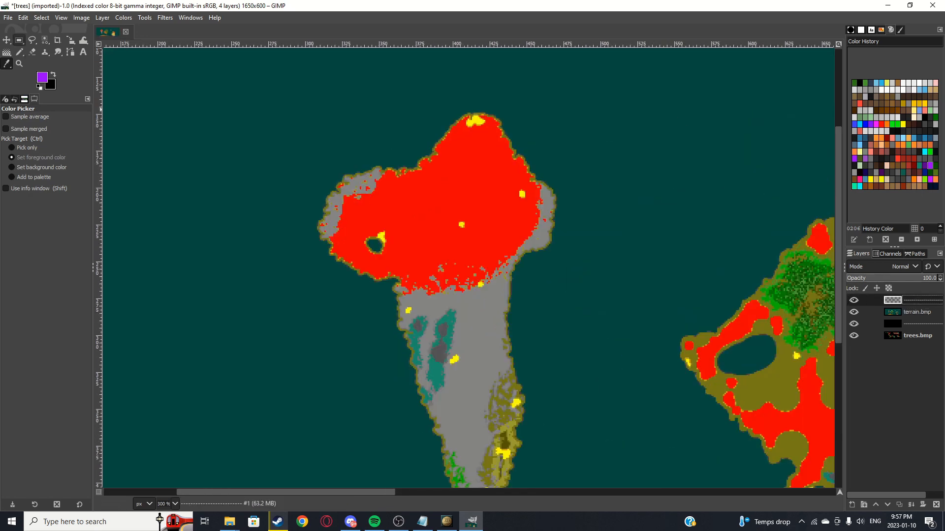
Step: Add a new transparent layer and pencil bright purple tree pixels over the red terrain in the western landmass's north
{"action": "key", "text": "n"}
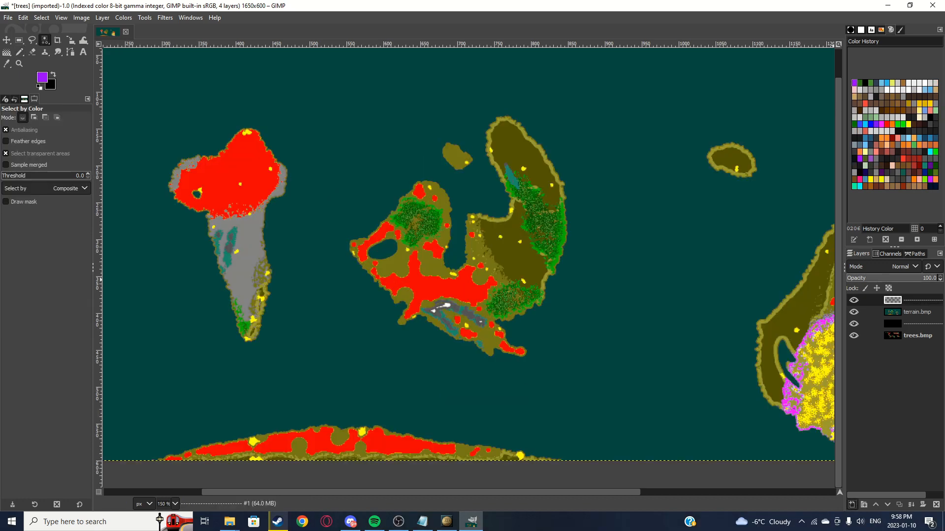
{"action": "key", "text": "shift+ctrl+n"}
{"action": "key", "text": "Return"}
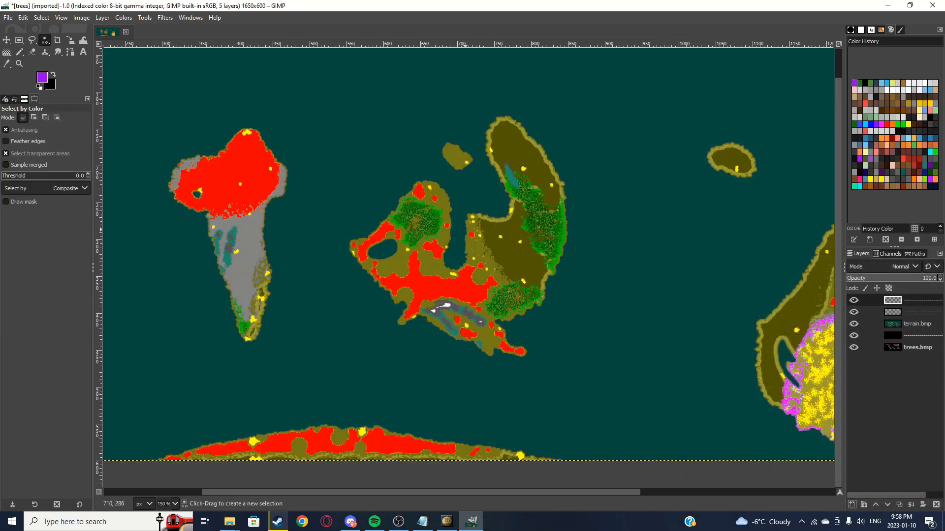
{"action": "key", "text": "n"}
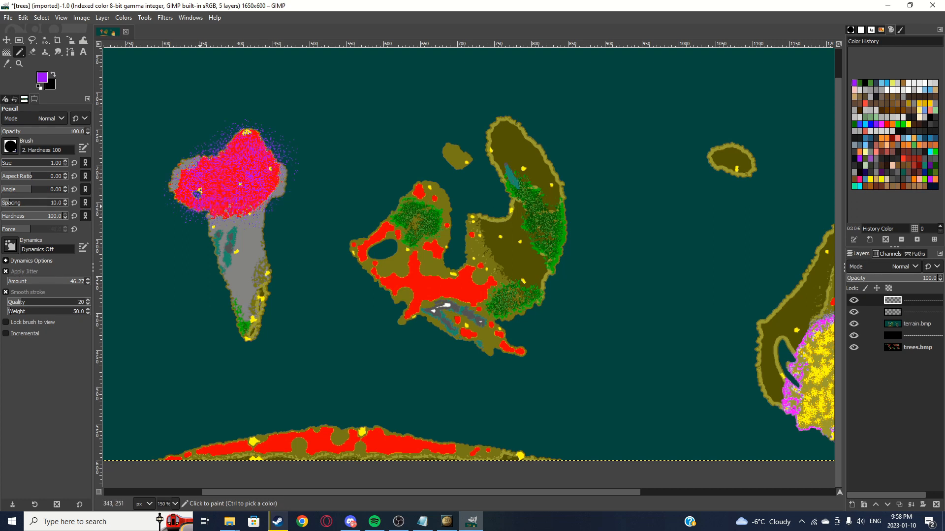
Step: Select terrain.bmp's red pixels by color and invert the selection
{"action": "left_click", "coordinate": [913, 325]}
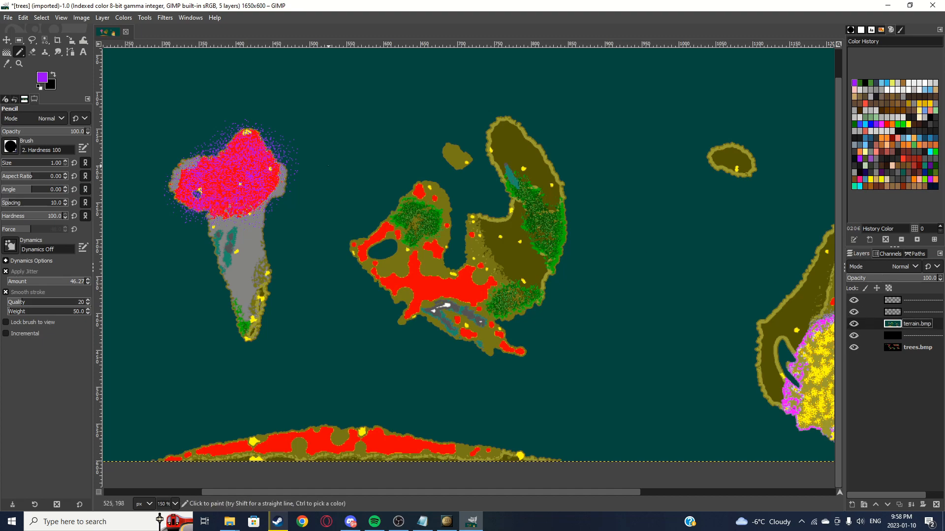
{"action": "key", "text": "shift+o"}
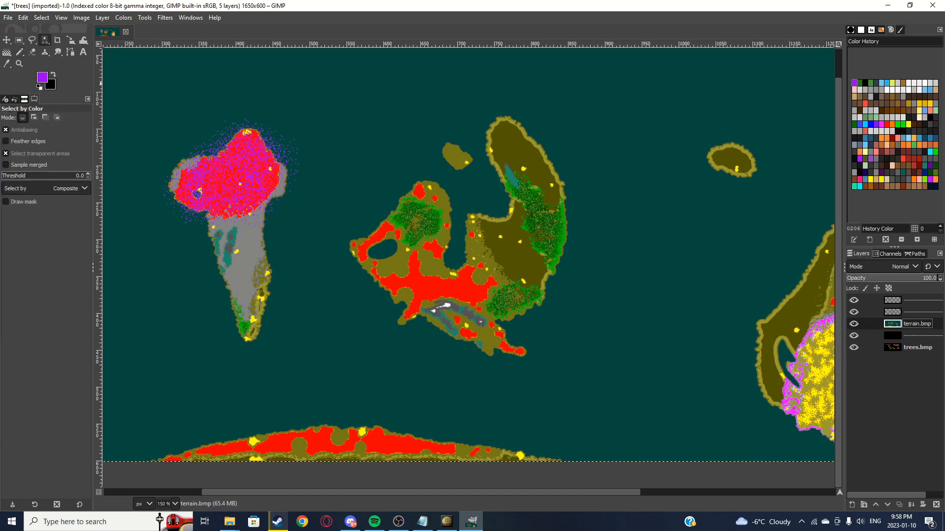
{"action": "scroll", "coordinate": [253, 204], "scroll_direction": "up", "scroll_amount": 6}
{"action": "scroll", "coordinate": [289, 215], "scroll_direction": "down", "scroll_amount": 6}
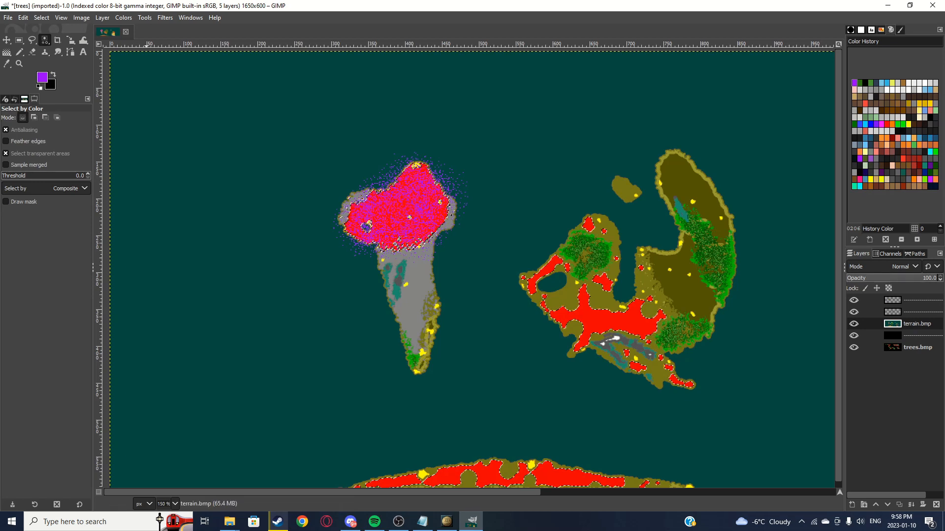
{"action": "left_click", "coordinate": [42, 18]}
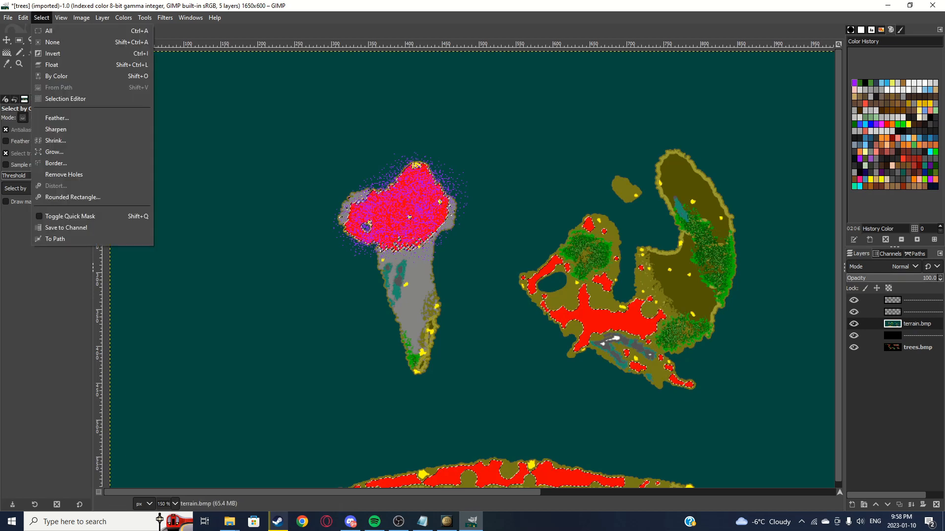
{"action": "left_click", "coordinate": [58, 53]}
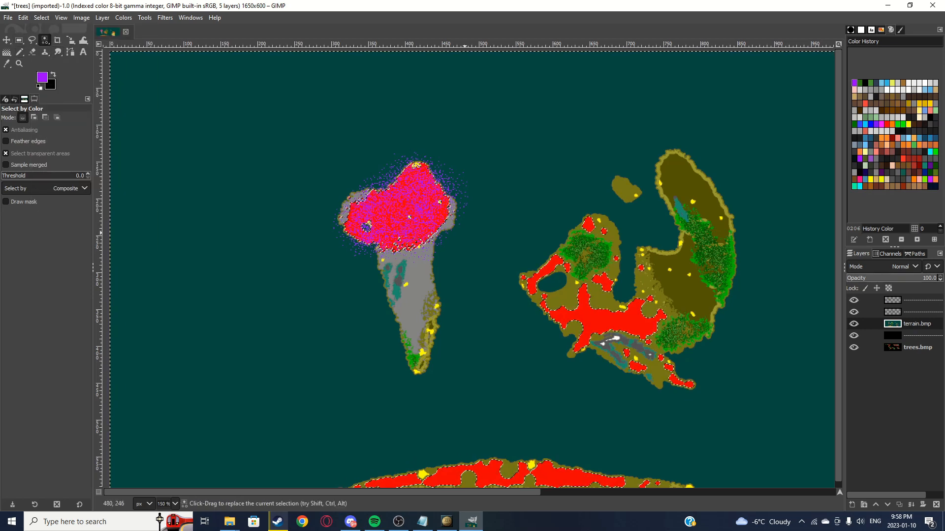
Step: Delete the bright purple pixels outside the red terrain on the new transparent layer, and clear the selection
{"action": "key", "text": "Delete"}
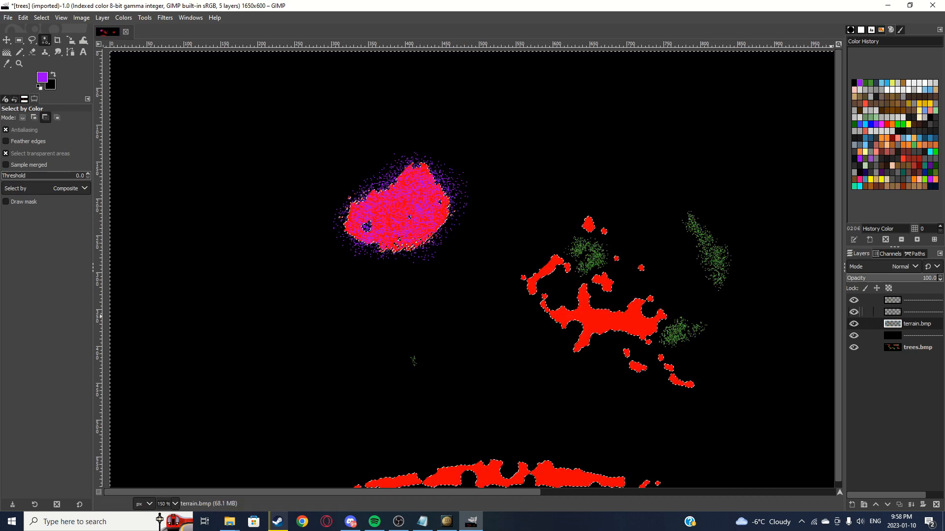
{"action": "key", "text": "ctrl+z"}
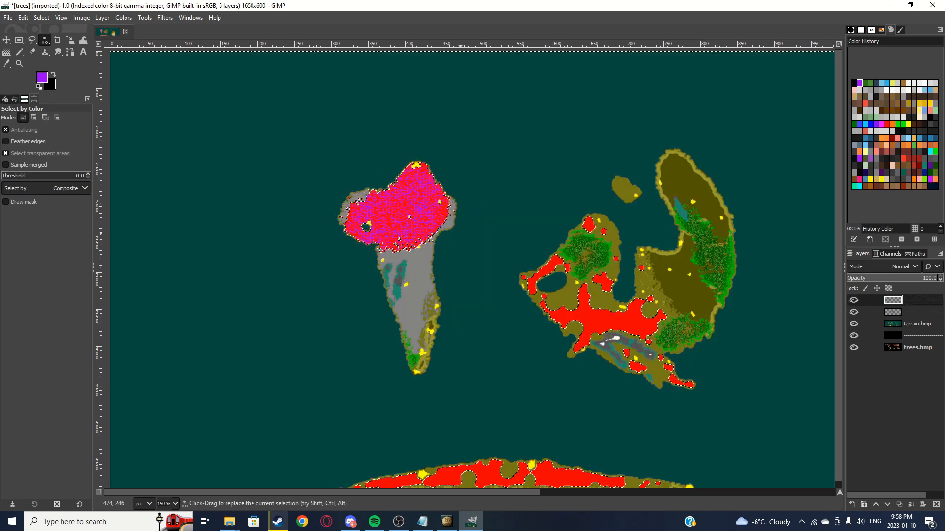
{"action": "left_click", "coordinate": [19, 40]}
{"action": "left_click", "coordinate": [240, 164]}
{"action": "scroll", "coordinate": [239, 164], "scroll_direction": "down", "scroll_amount": 1}
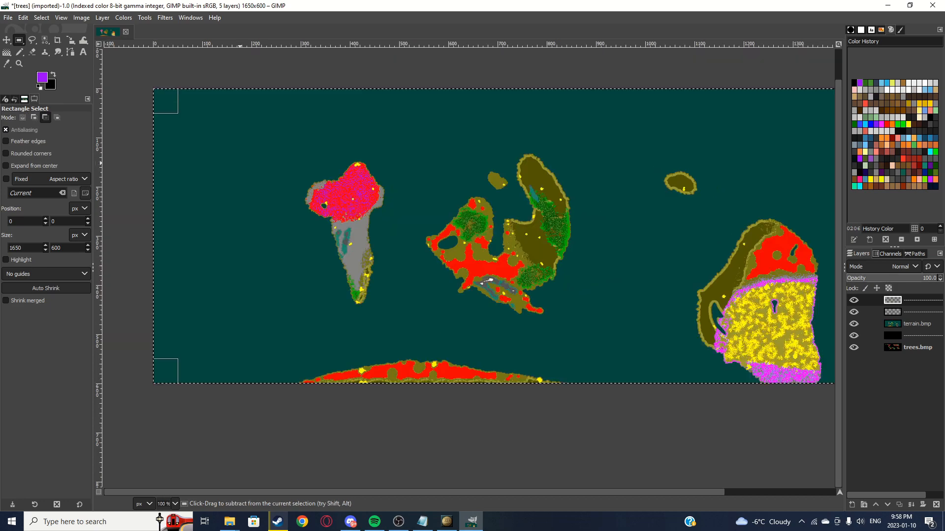
{"action": "scroll", "coordinate": [345, 198], "scroll_direction": "up", "scroll_amount": 4}
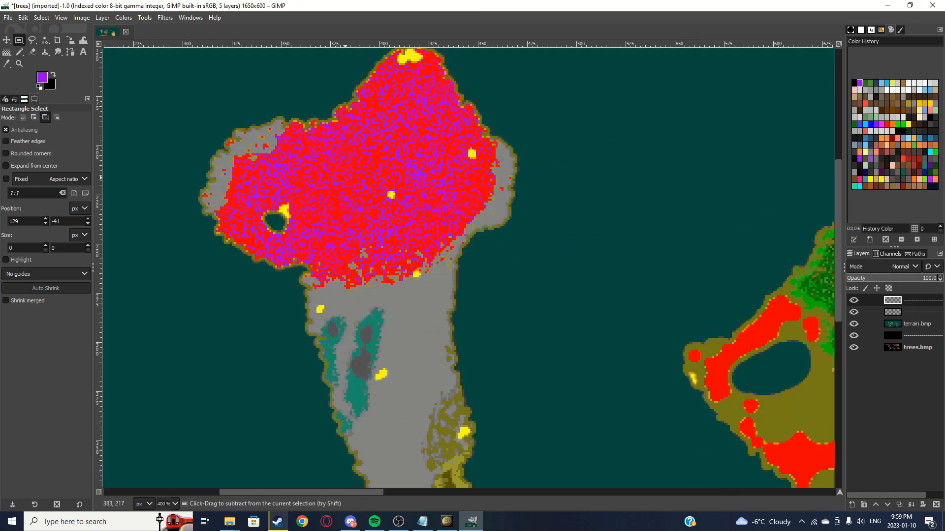
{"action": "scroll", "coordinate": [413, 250], "scroll_direction": "up", "scroll_amount": 3}
{"action": "scroll", "coordinate": [441, 239], "scroll_direction": "down", "scroll_amount": 3}
Step: Hide terrain.bmp and the black layer, and sample the dark purple tree color from trees.bmp as the foreground color
{"action": "left_click", "coordinate": [7, 64]}
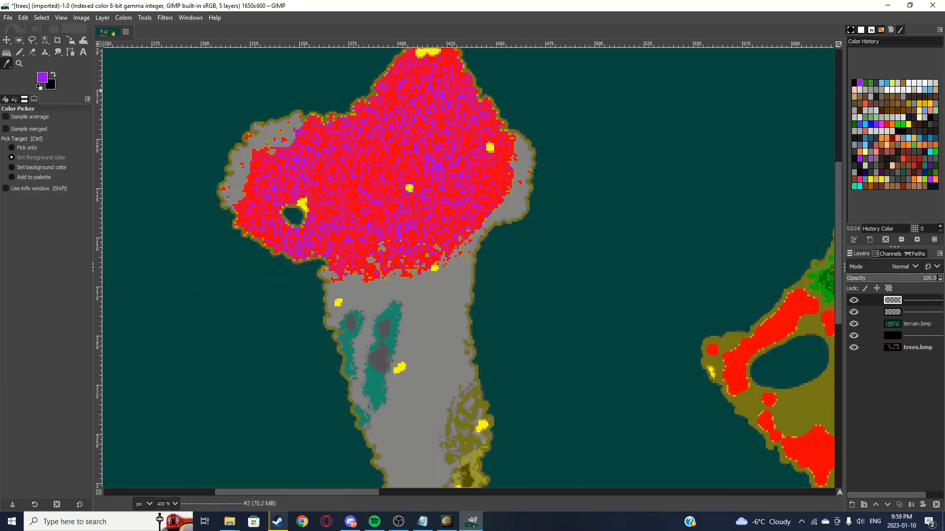
{"action": "left_click", "coordinate": [917, 324]}
{"action": "left_click", "coordinate": [854, 323]}
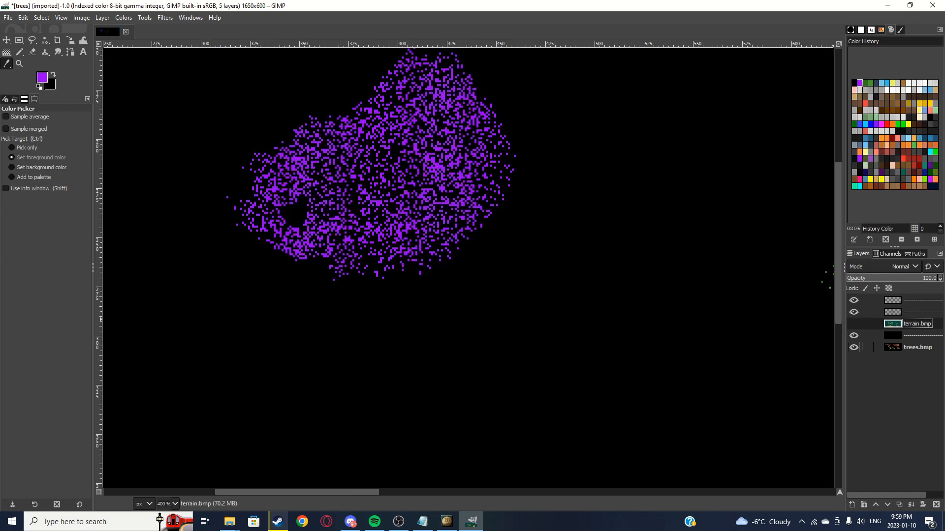
{"action": "scroll", "coordinate": [457, 234], "scroll_direction": "down", "scroll_amount": 5}
{"action": "left_click", "coordinate": [853, 335]}
{"action": "left_click", "coordinate": [853, 335]}
{"action": "left_click", "coordinate": [853, 335]}
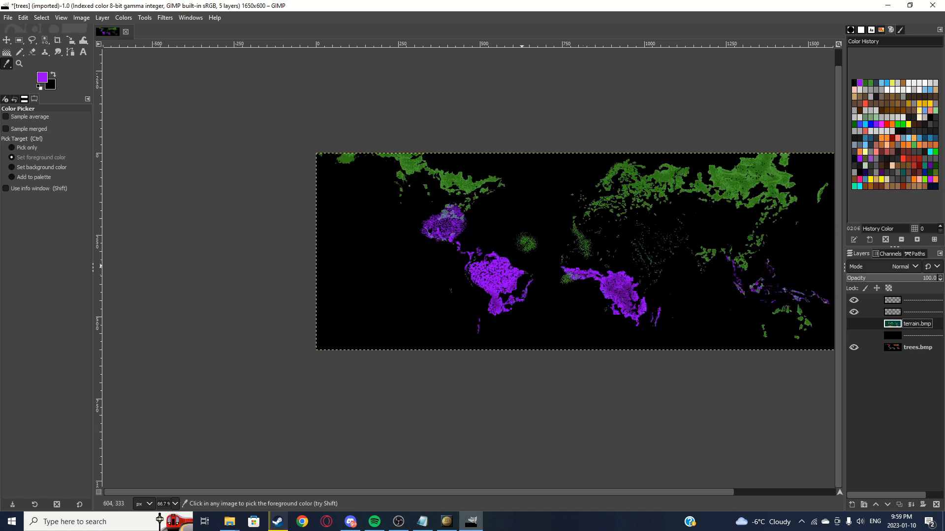
{"action": "scroll", "coordinate": [480, 244], "scroll_direction": "up", "scroll_amount": 7}
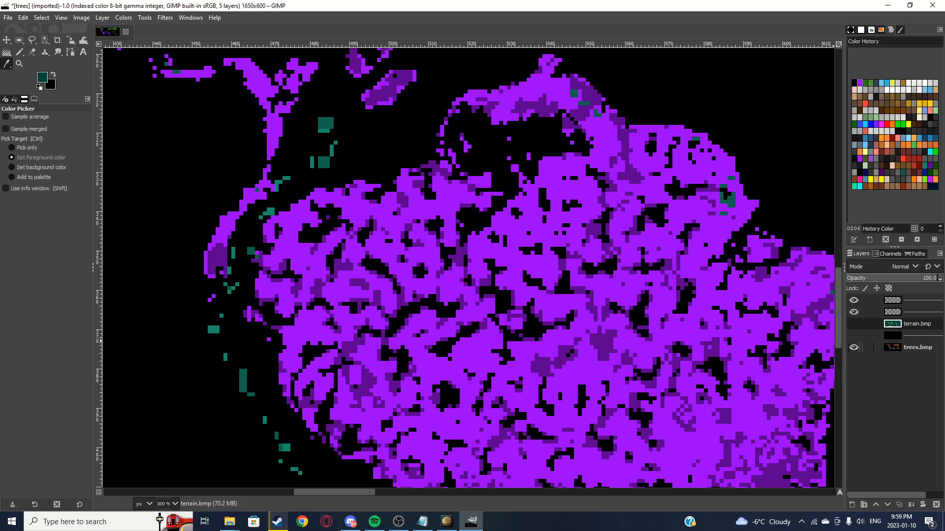
{"action": "left_click", "coordinate": [918, 348]}
{"action": "scroll", "coordinate": [452, 217], "scroll_direction": "down", "scroll_amount": 4}
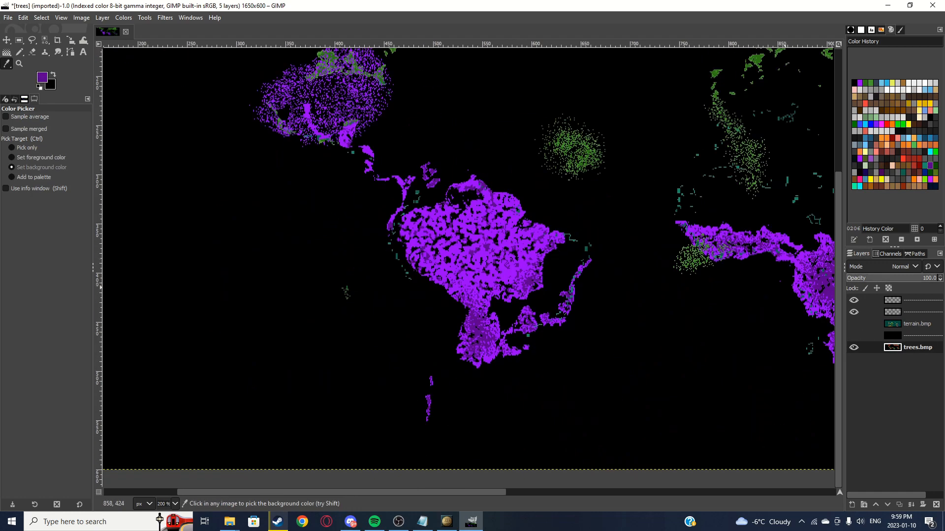
Step: Hide trees.bmp, show terrain.bmp, and pencil dark purple tree pixels over the western landmass's red terrain on the topmost transparent layer
{"action": "left_click", "coordinate": [853, 348]}
{"action": "left_click", "coordinate": [853, 323]}
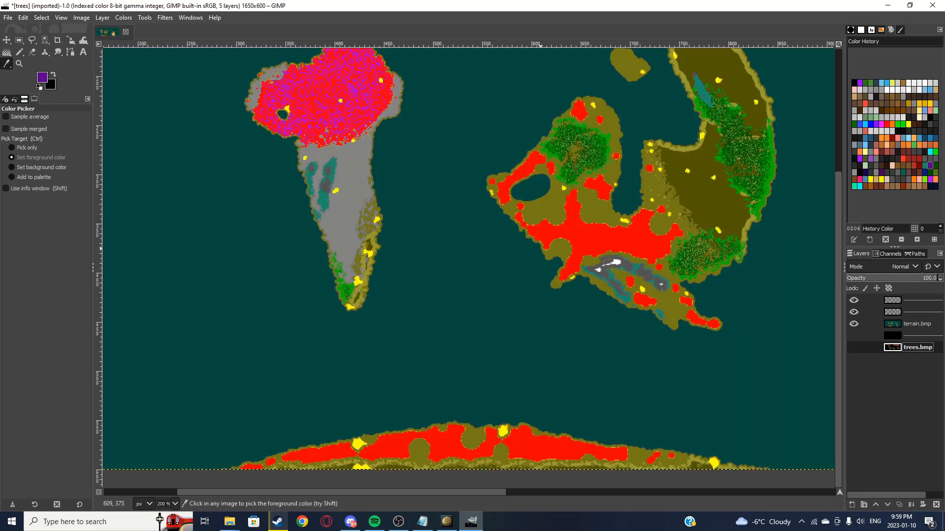
{"action": "scroll", "coordinate": [433, 212], "scroll_direction": "down", "scroll_amount": 2}
{"action": "scroll", "coordinate": [433, 212], "scroll_direction": "up", "scroll_amount": 3}
{"action": "left_click", "coordinate": [893, 300]}
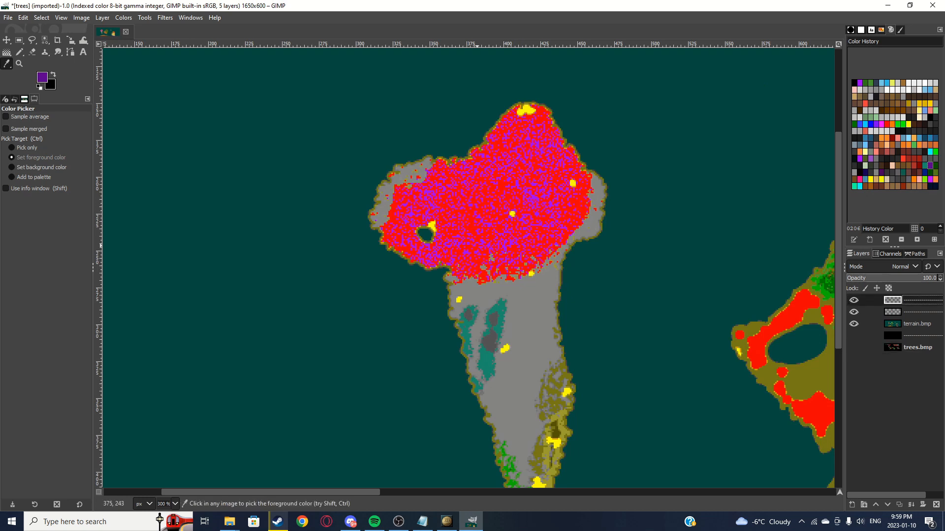
{"action": "left_click", "coordinate": [20, 52]}
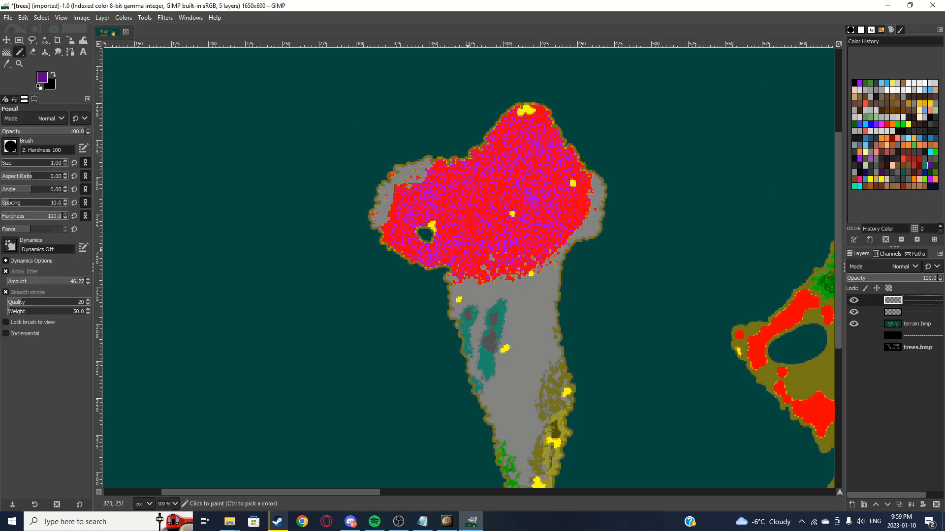
{"action": "left_click_drag", "start_coordinate": [487, 246], "coordinate": [505, 226]}
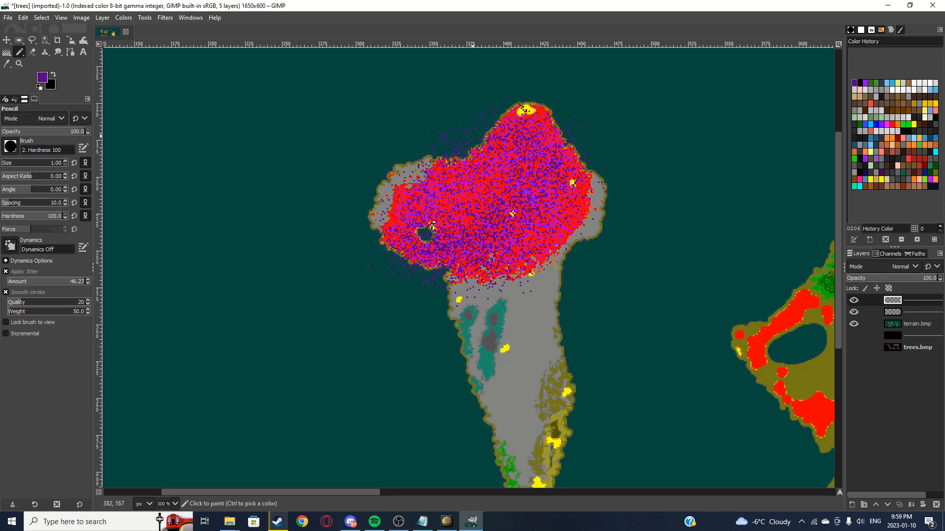
Step: Reselect the red terrain by color on terrain.bmp and invert the selection around the dark purple trees
{"action": "left_click", "coordinate": [916, 324]}
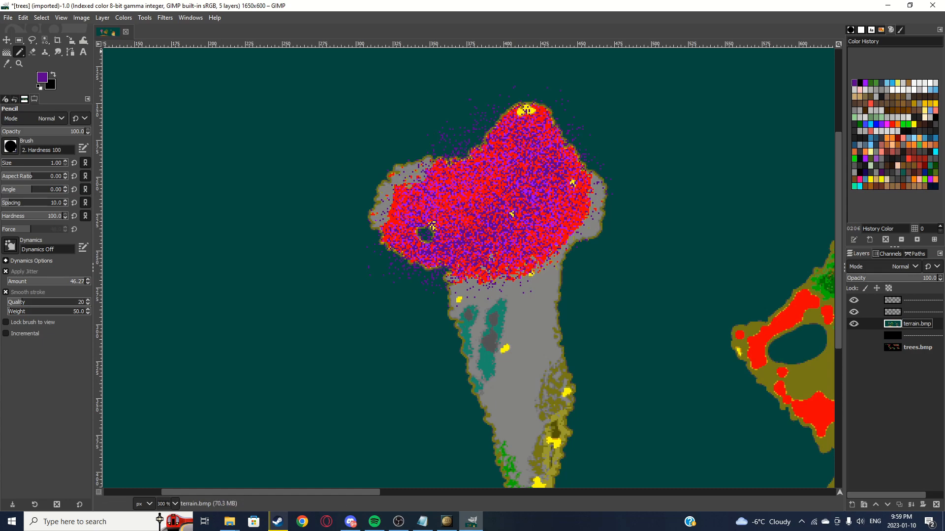
{"action": "left_click", "coordinate": [45, 40]}
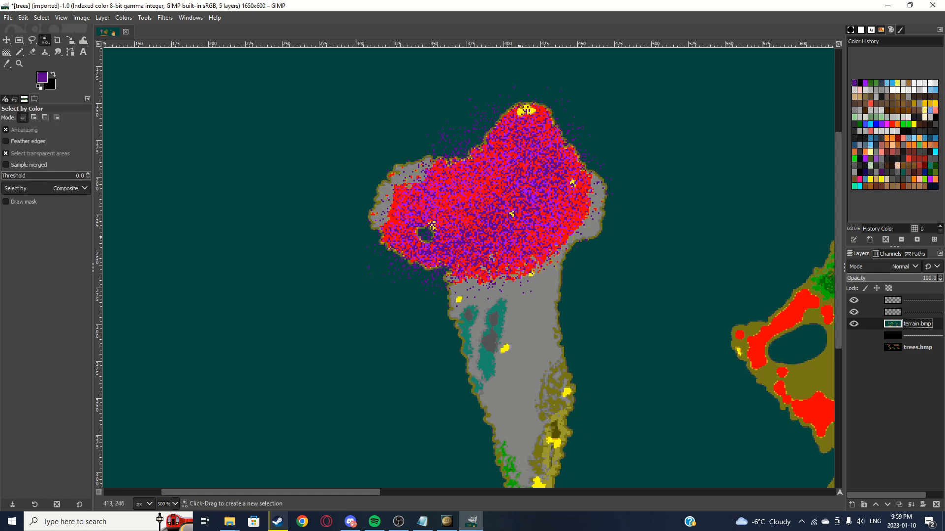
{"action": "scroll", "coordinate": [542, 259], "scroll_direction": "up", "scroll_amount": 6}
{"action": "left_click", "coordinate": [548, 248]}
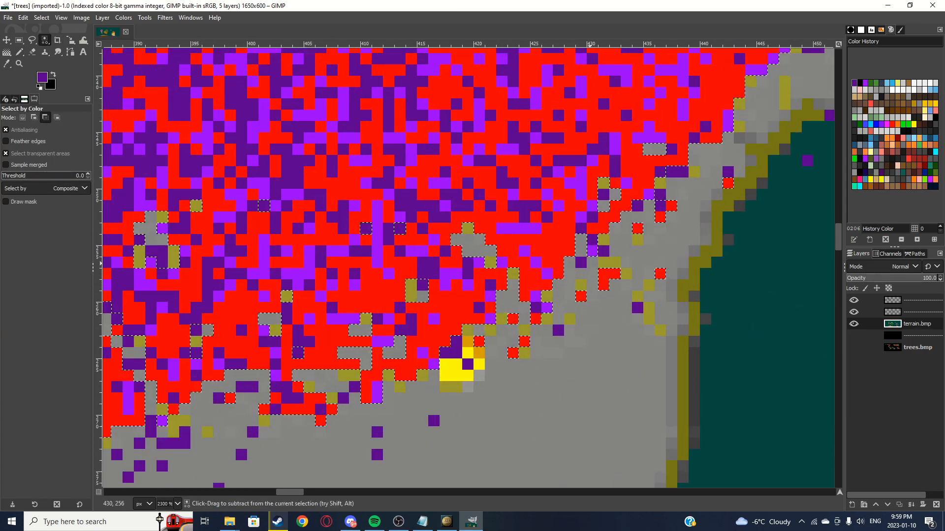
{"action": "scroll", "coordinate": [548, 248], "scroll_direction": "down", "scroll_amount": 6}
{"action": "left_click", "coordinate": [41, 18]}
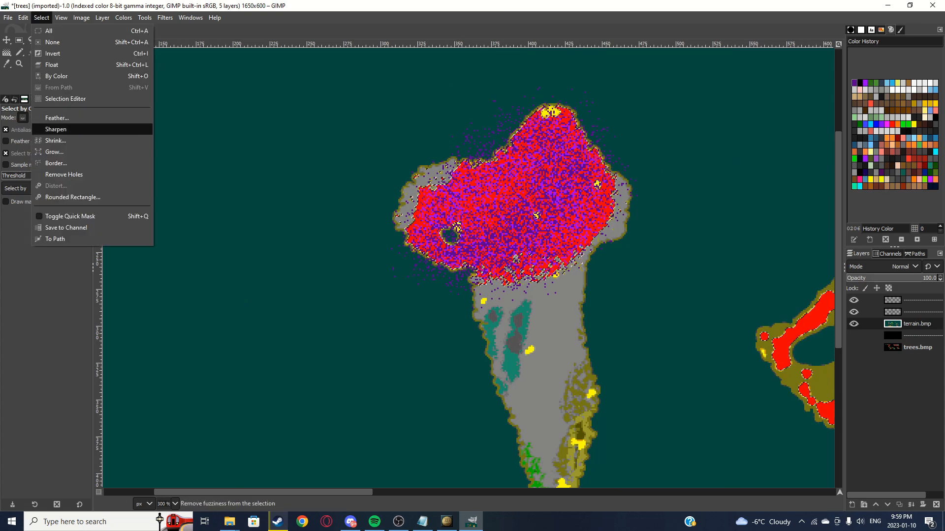
{"action": "left_click", "coordinate": [53, 53]}
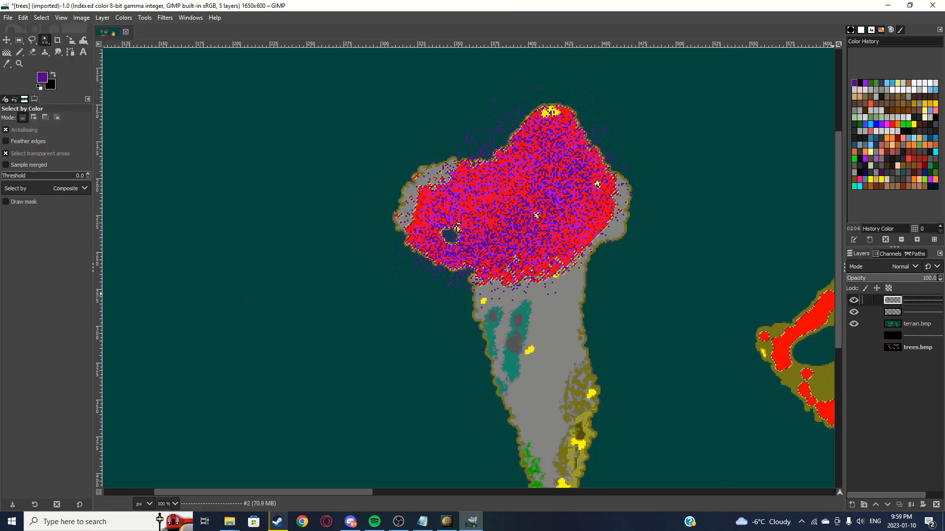
Step: Delete the dark purple pixels outside the red terrain on the topmost transparent layer, and clear the selection
{"action": "scroll", "coordinate": [369, 210], "scroll_direction": "down", "scroll_amount": 2}
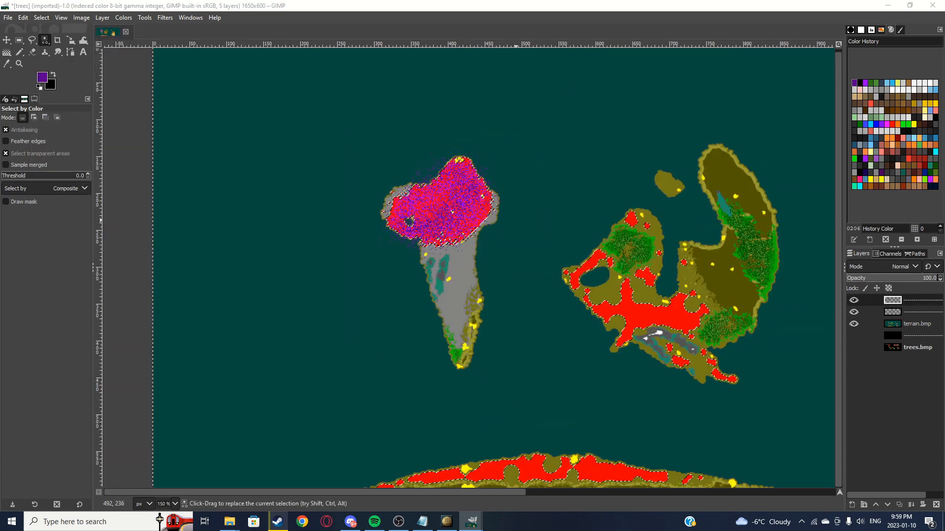
{"action": "double_click", "coordinate": [892, 300]}
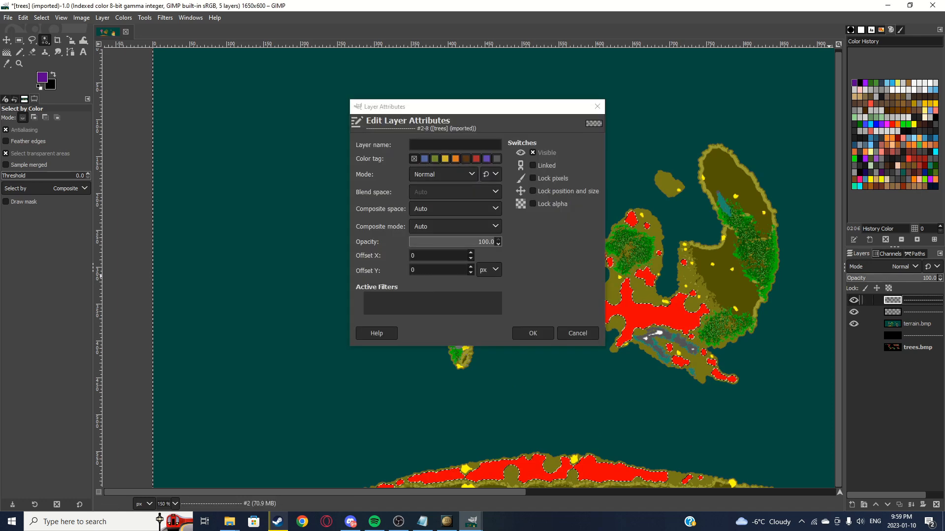
{"action": "left_click", "coordinate": [578, 333]}
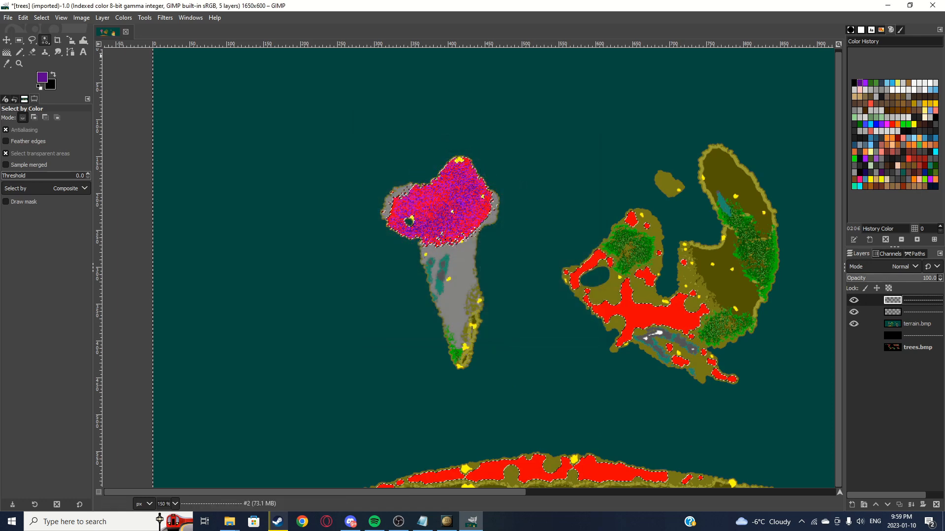
{"action": "left_click", "coordinate": [18, 40]}
{"action": "key", "text": "ctrl+a"}
{"action": "scroll", "coordinate": [435, 199], "scroll_direction": "up", "scroll_amount": 3}
{"action": "scroll", "coordinate": [418, 180], "scroll_direction": "down", "scroll_amount": 3}
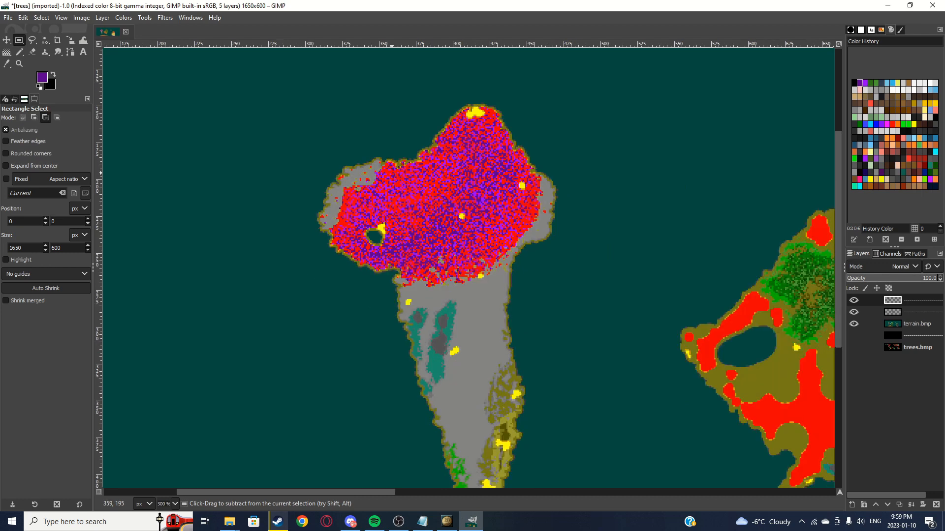
Step: Hide terrain.bmp and show both painted tree layers over the black layer to check the tree coverage
{"action": "left_click", "coordinate": [853, 312]}
{"action": "left_click", "coordinate": [853, 323]}
{"action": "left_click", "coordinate": [854, 336]}
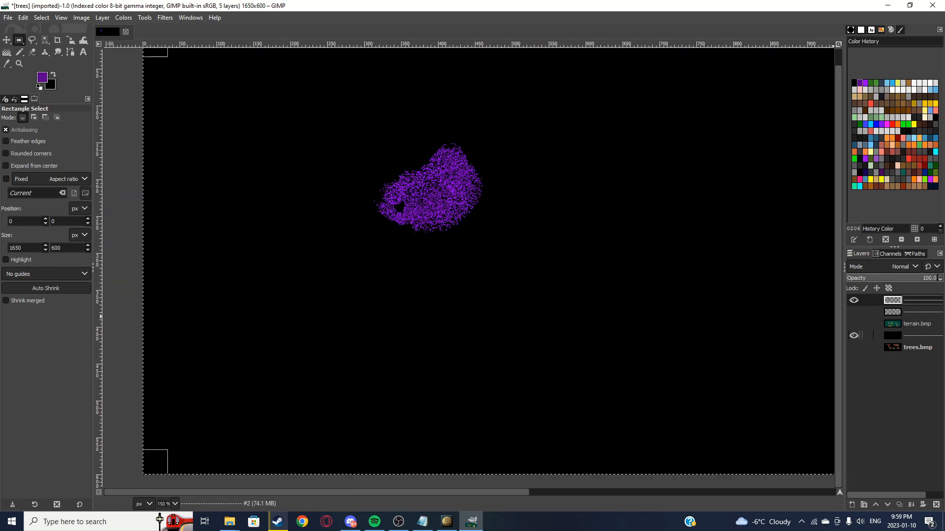
{"action": "scroll", "coordinate": [393, 262], "scroll_direction": "down", "scroll_amount": 4}
{"action": "scroll", "coordinate": [392, 262], "scroll_direction": "up", "scroll_amount": 2}
{"action": "left_click", "coordinate": [854, 312]}
{"action": "scroll", "coordinate": [689, 280], "scroll_direction": "down", "scroll_amount": 2}
{"action": "scroll", "coordinate": [510, 266], "scroll_direction": "up", "scroll_amount": 6}
{"action": "scroll", "coordinate": [388, 211], "scroll_direction": "down", "scroll_amount": 2}
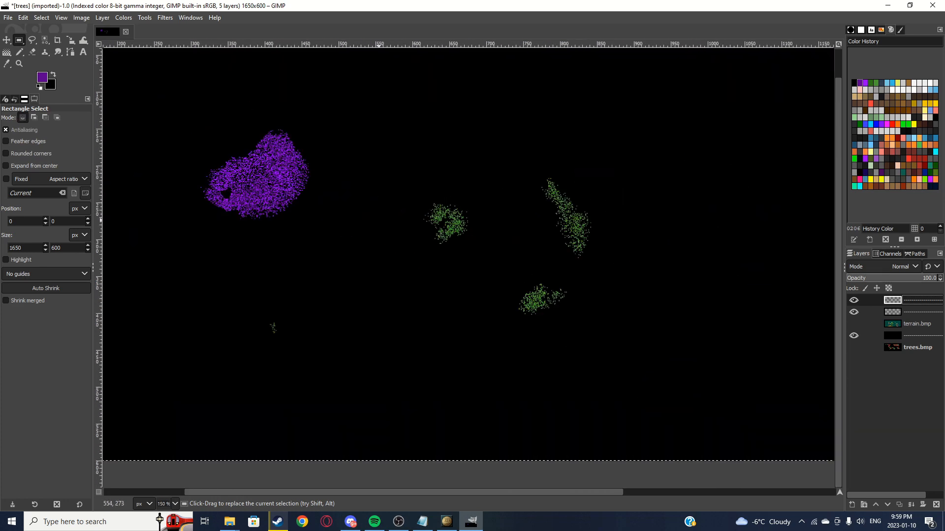
Step: Hide both tree layers and the black layer, and show only terrain.bmp
{"action": "scroll", "coordinate": [384, 220], "scroll_direction": "down", "scroll_amount": 1}
{"action": "left_click", "coordinate": [854, 312]}
{"action": "left_click", "coordinate": [854, 300]}
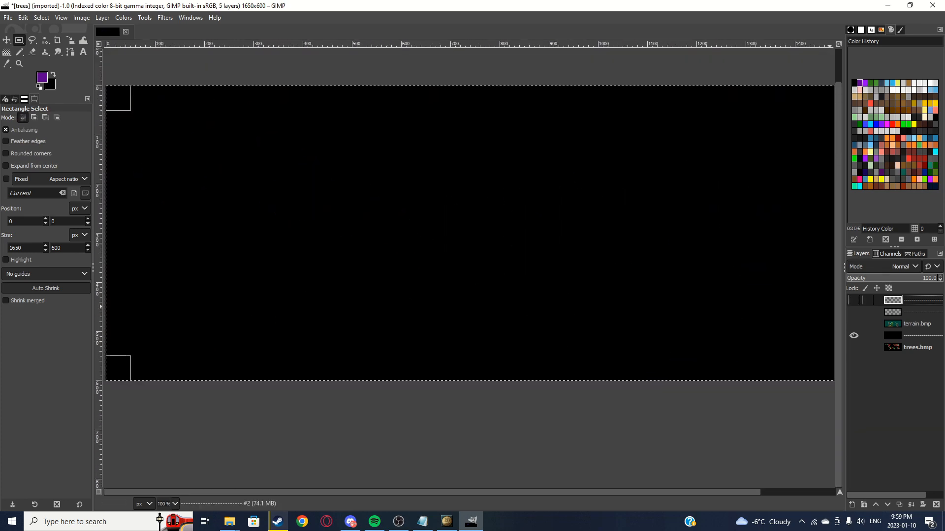
{"action": "left_click", "coordinate": [854, 336]}
{"action": "left_click", "coordinate": [854, 324]}
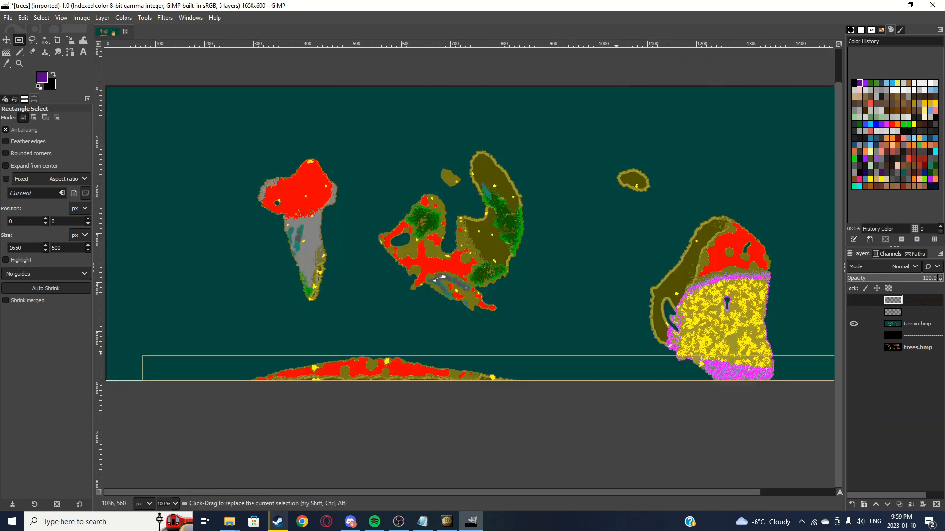
Step: Switch to the Pencil tool and set its jitter amount to 1.00
{"action": "scroll", "coordinate": [732, 343], "scroll_direction": "up", "scroll_amount": 5}
{"action": "scroll", "coordinate": [559, 295], "scroll_direction": "down", "scroll_amount": 3}
{"action": "scroll", "coordinate": [553, 362], "scroll_direction": "up", "scroll_amount": 4}
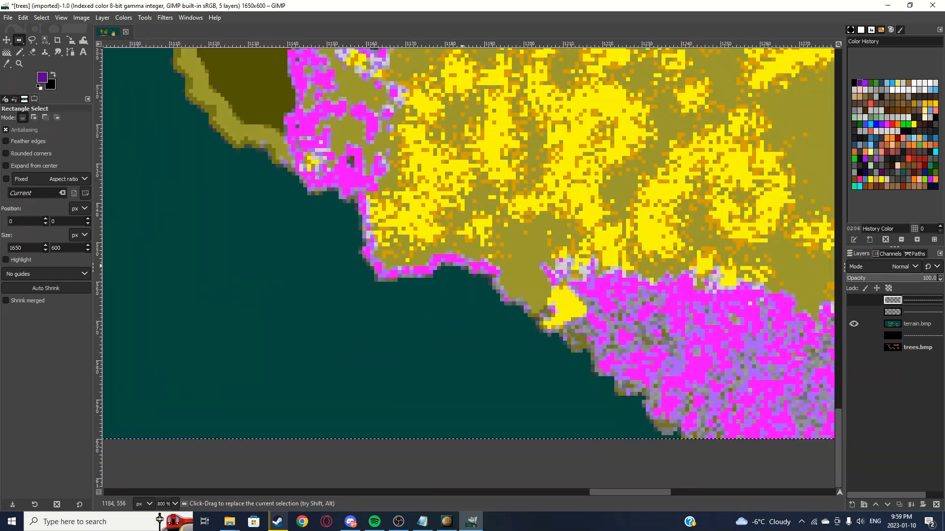
{"action": "scroll", "coordinate": [471, 266], "scroll_direction": "down", "scroll_amount": 3}
{"action": "left_click", "coordinate": [20, 53]}
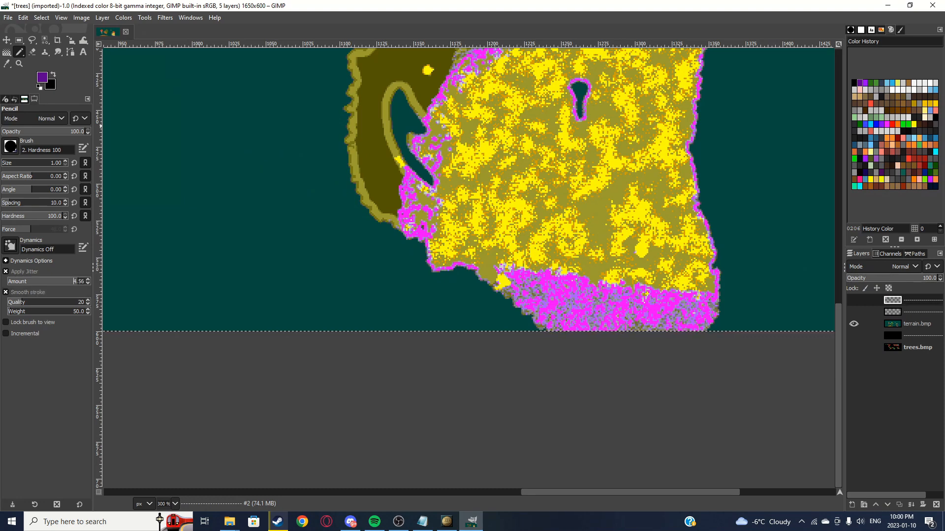
{"action": "type", "text": "1"}
{"action": "key", "text": "Return"}
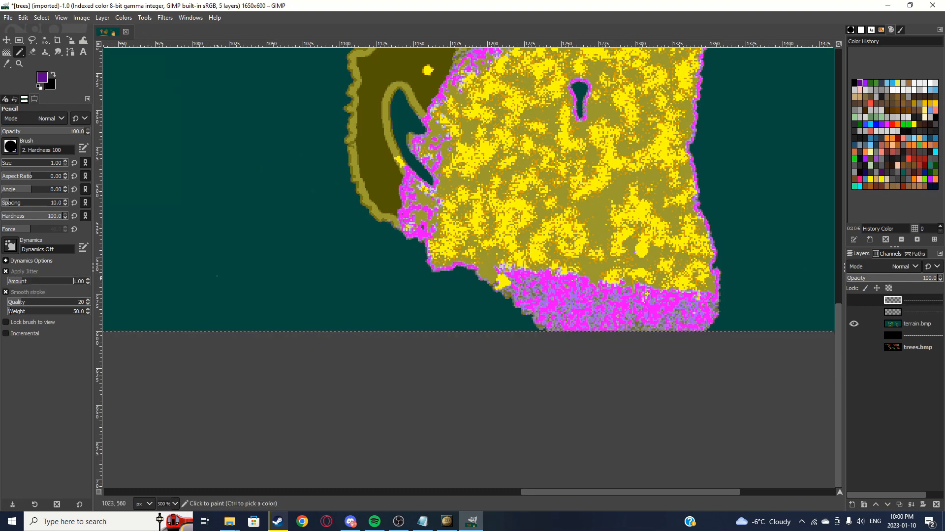
Step: Hide terrain.bmp, show trees.bmp, and sample the lighter teal tree color as the foreground color
{"action": "left_click", "coordinate": [854, 324]}
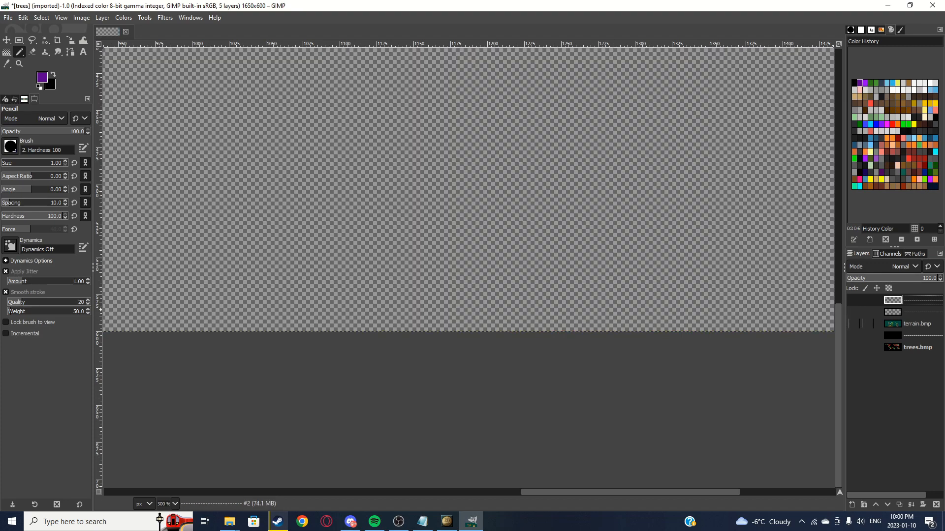
{"action": "left_click", "coordinate": [854, 347]}
{"action": "scroll", "coordinate": [339, 197], "scroll_direction": "down", "scroll_amount": 3}
{"action": "scroll", "coordinate": [464, 141], "scroll_direction": "up", "scroll_amount": 3}
{"action": "scroll", "coordinate": [473, 246], "scroll_direction": "down", "scroll_amount": 4}
{"action": "scroll", "coordinate": [388, 187], "scroll_direction": "up", "scroll_amount": 7}
{"action": "scroll", "coordinate": [460, 233], "scroll_direction": "up", "scroll_amount": 5}
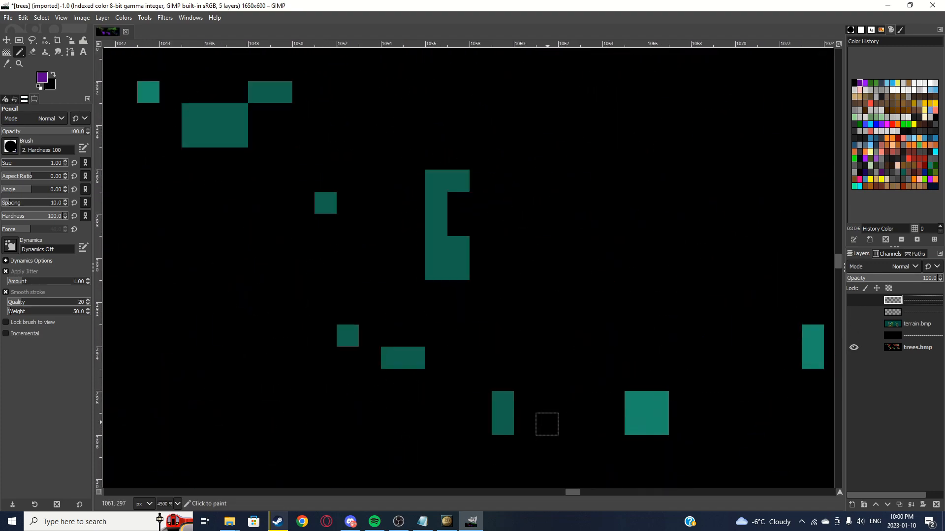
{"action": "key", "text": "o"}
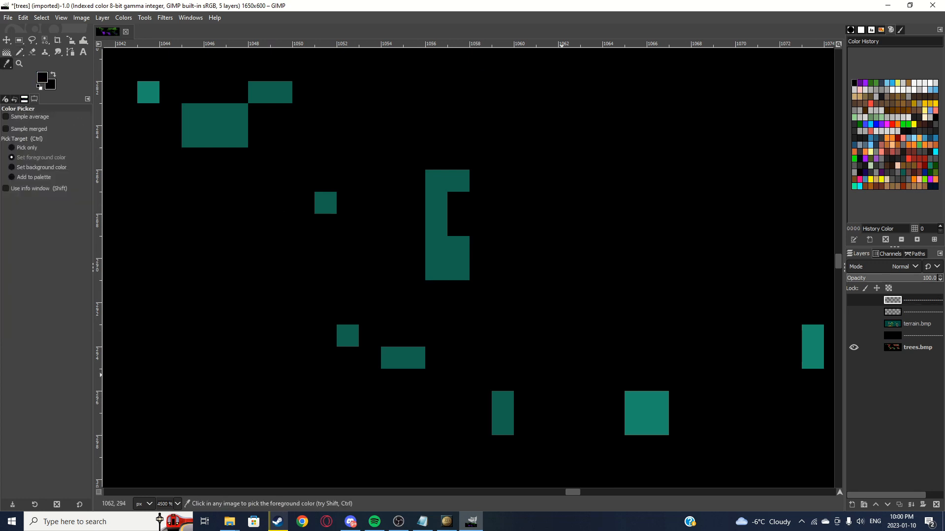
{"action": "left_click", "coordinate": [913, 348]}
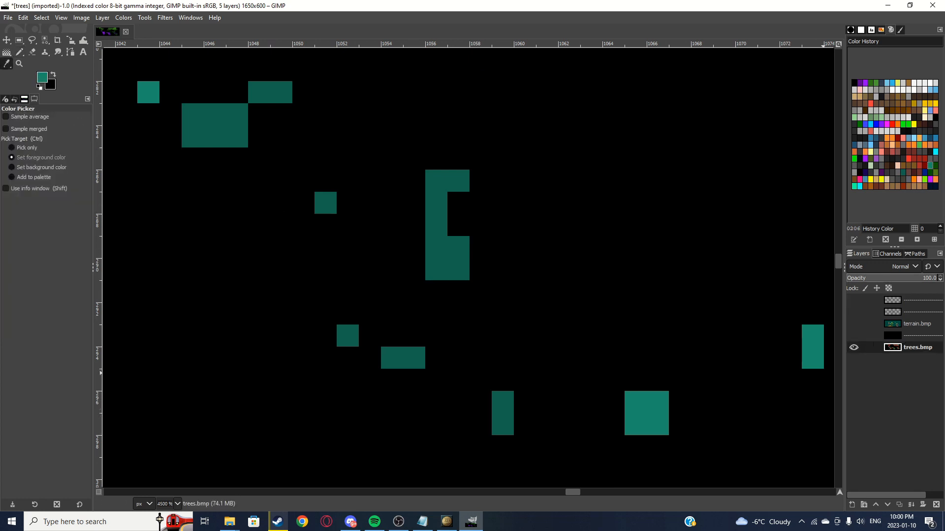
Step: Add a new transparent layer at the top of the stack, and show terrain.bmp and the black layer
{"action": "left_click", "coordinate": [913, 312]}
{"action": "left_click", "coordinate": [913, 301]}
{"action": "left_click", "coordinate": [851, 505]}
{"action": "left_click", "coordinate": [868, 495]}
{"action": "scroll", "coordinate": [479, 206], "scroll_direction": "down", "scroll_amount": 6}
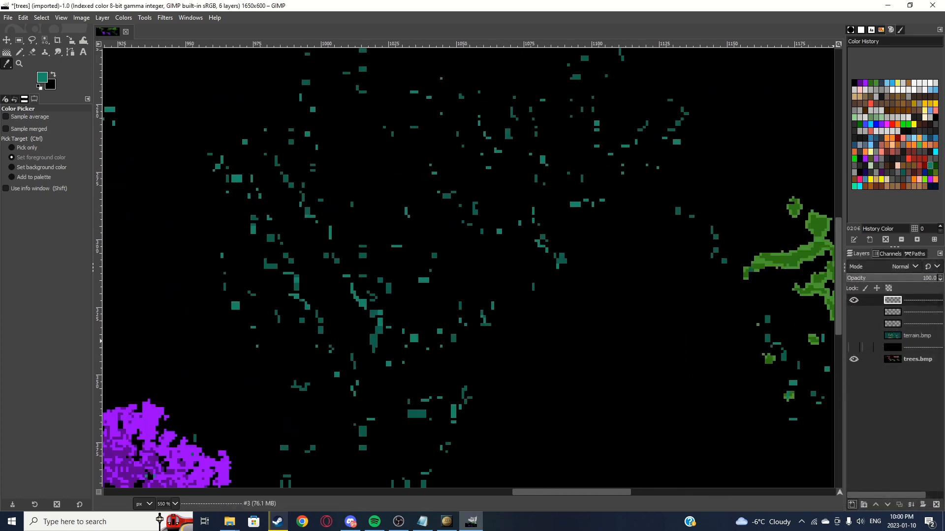
{"action": "left_click", "coordinate": [853, 335]}
{"action": "left_click", "coordinate": [853, 348]}
{"action": "scroll", "coordinate": [435, 205], "scroll_direction": "down", "scroll_amount": 6}
{"action": "scroll", "coordinate": [519, 256], "scroll_direction": "up", "scroll_amount": 3}
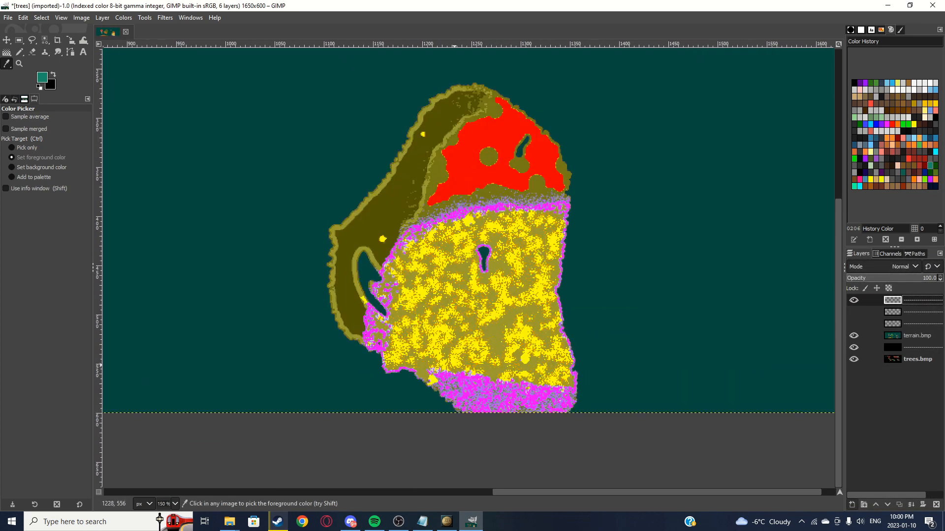
Step: Pencil sparse teal tree pixels near the southwestern coast of the eastern landmass's yellow desert on the new layer
{"action": "scroll", "coordinate": [431, 399], "scroll_direction": "up", "scroll_amount": 4}
{"action": "key", "text": "n"}
{"action": "scroll", "coordinate": [368, 308], "scroll_direction": "up", "scroll_amount": 3}
{"action": "left_click_drag", "start_coordinate": [291, 294], "coordinate": [299, 295]}
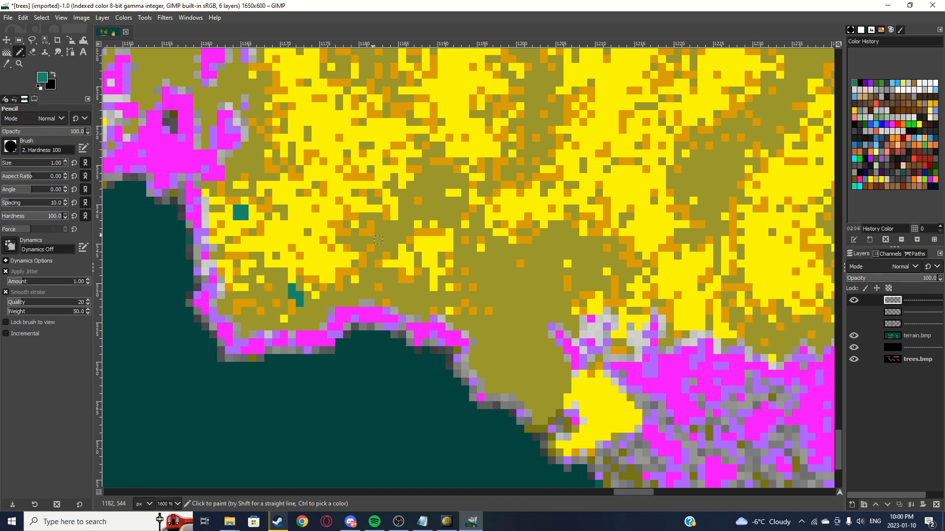
{"action": "scroll", "coordinate": [370, 231], "scroll_direction": "down", "scroll_amount": 3}
{"action": "scroll", "coordinate": [317, 300], "scroll_direction": "up", "scroll_amount": 3}
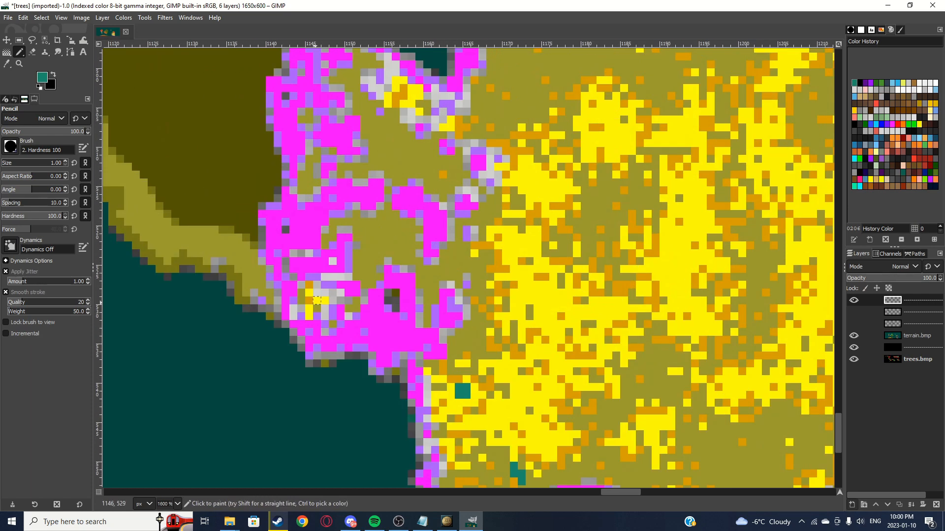
{"action": "scroll", "coordinate": [317, 315], "scroll_direction": "down", "scroll_amount": 5}
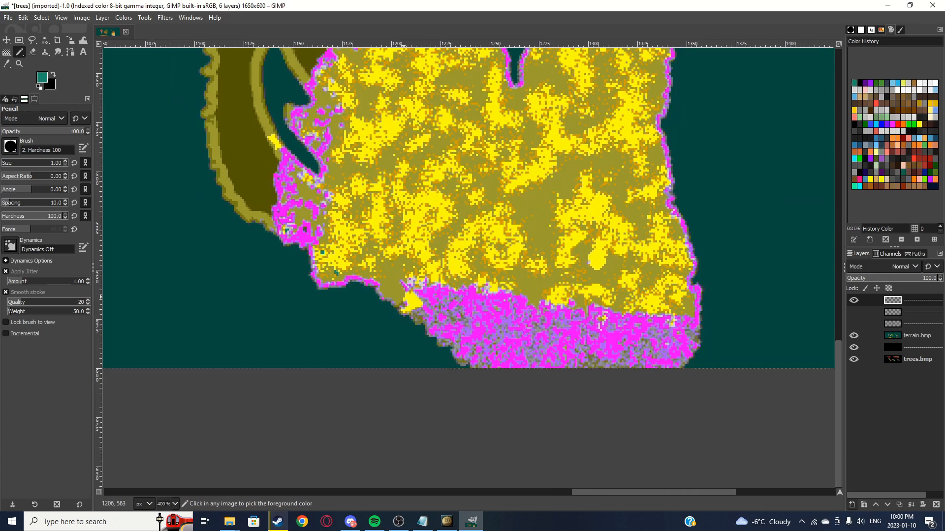
{"action": "scroll", "coordinate": [426, 301], "scroll_direction": "up", "scroll_amount": 5}
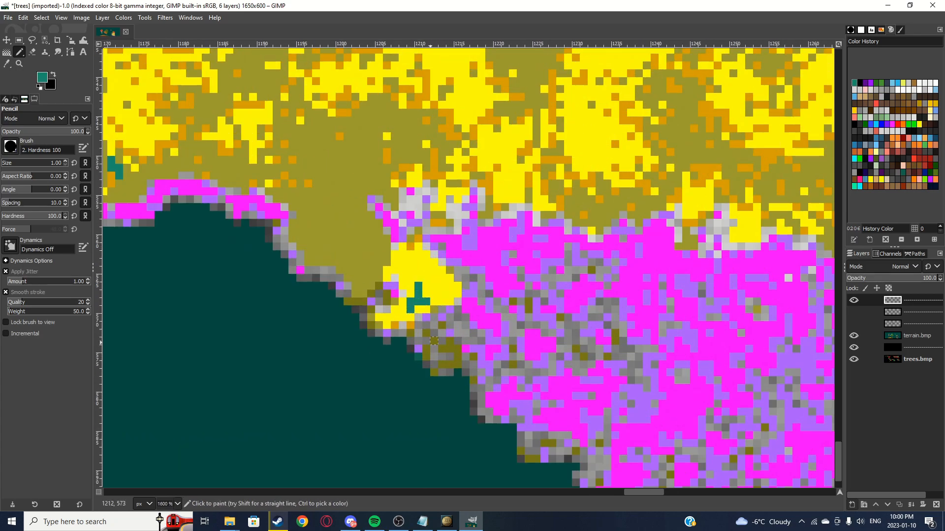
Step: Switch to the Hearts of Iron IV nudger and examine the desert and coasts of the eastern landmass
{"action": "left_click", "coordinate": [447, 522]}
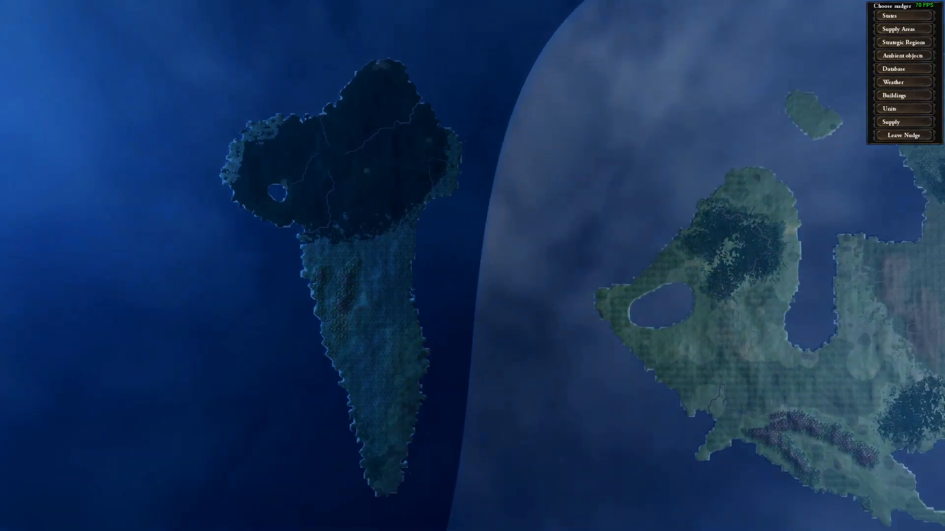
{"action": "scroll", "coordinate": [473, 266], "scroll_direction": "down", "scroll_amount": 1}
{"action": "scroll", "coordinate": [611, 393], "scroll_direction": "up", "scroll_amount": 4}
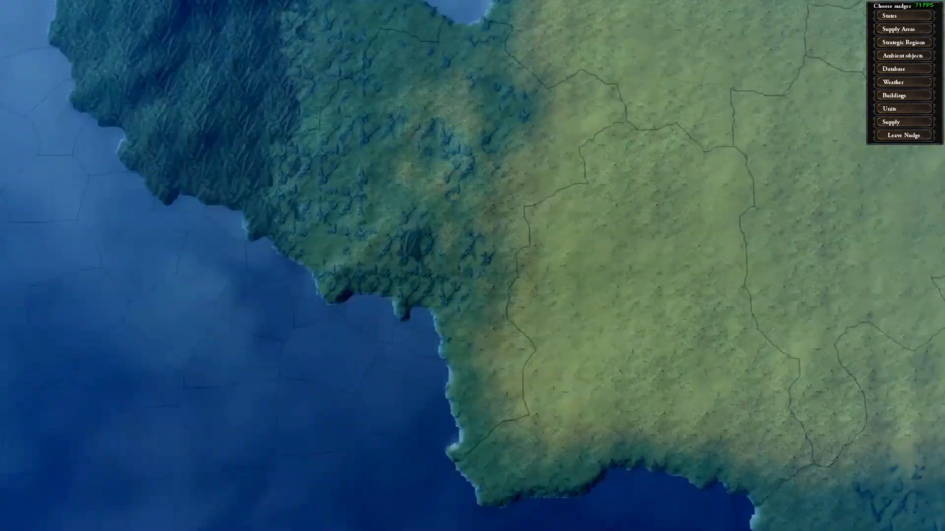
{"action": "scroll", "coordinate": [472, 266], "scroll_direction": "up", "scroll_amount": 3}
{"action": "scroll", "coordinate": [472, 265], "scroll_direction": "down", "scroll_amount": 3}
{"action": "scroll", "coordinate": [472, 266], "scroll_direction": "up", "scroll_amount": 2}
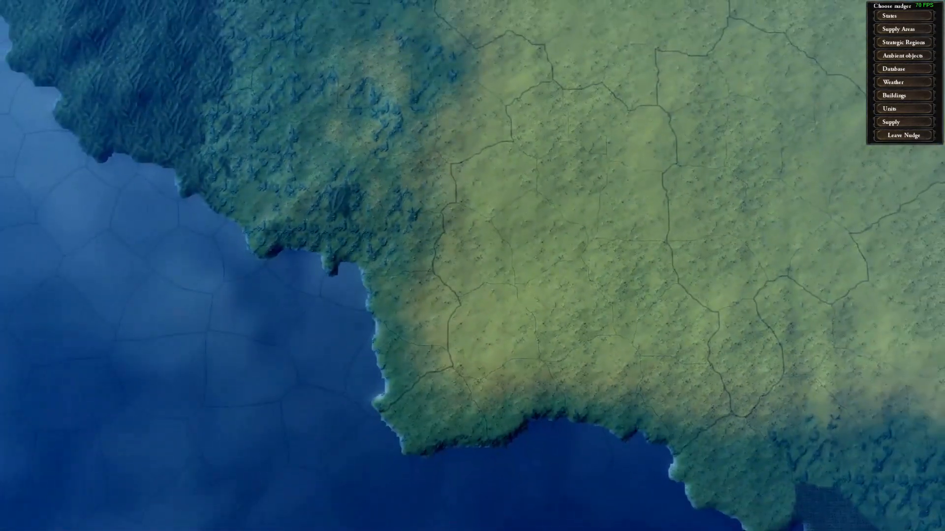
{"action": "scroll", "coordinate": [472, 266], "scroll_direction": "down", "scroll_amount": 2}
{"action": "scroll", "coordinate": [472, 266], "scroll_direction": "up", "scroll_amount": 5}
{"action": "scroll", "coordinate": [472, 265], "scroll_direction": "down", "scroll_amount": 5}
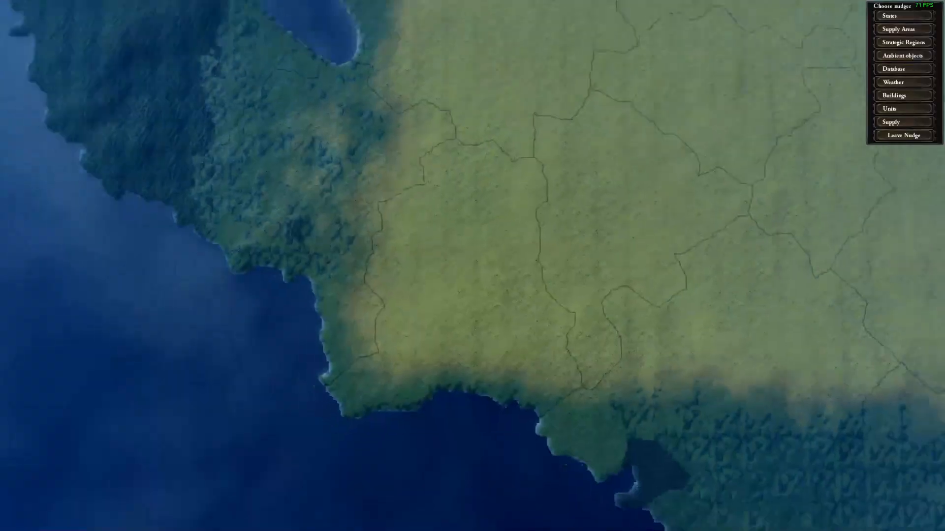
{"action": "scroll", "coordinate": [472, 265], "scroll_direction": "down", "scroll_amount": 5}
{"action": "scroll", "coordinate": [472, 266], "scroll_direction": "up", "scroll_amount": 5}
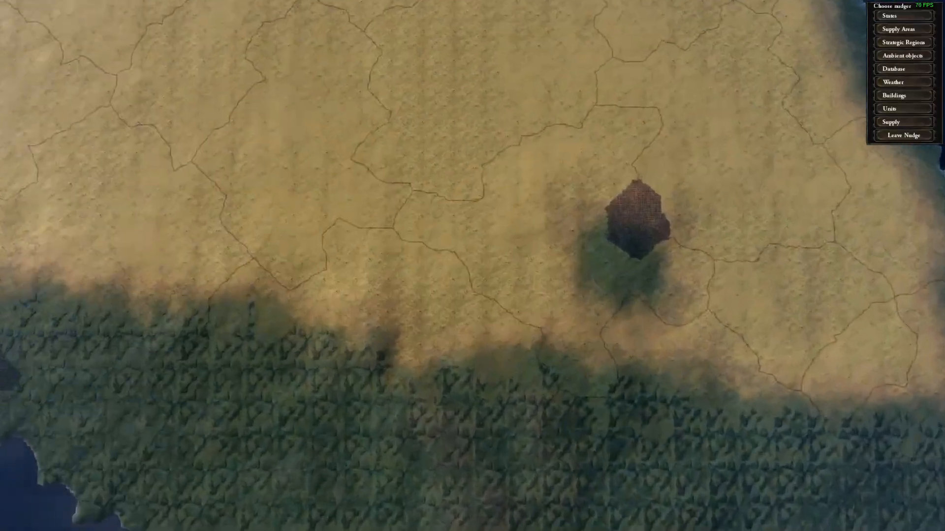
{"action": "scroll", "coordinate": [472, 265], "scroll_direction": "down", "scroll_amount": 4}
{"action": "scroll", "coordinate": [472, 266], "scroll_direction": "up", "scroll_amount": 6}
{"action": "scroll", "coordinate": [472, 266], "scroll_direction": "down", "scroll_amount": 6}
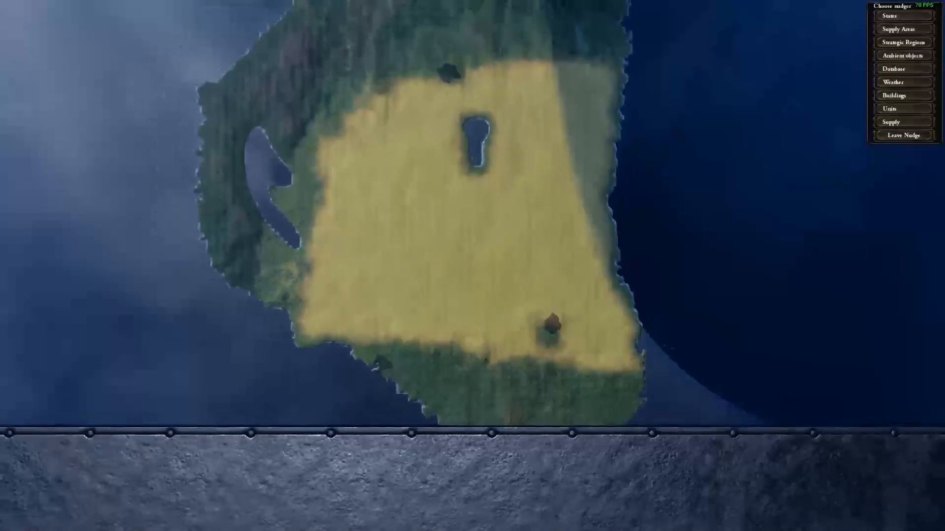
{"action": "scroll", "coordinate": [472, 266], "scroll_direction": "up", "scroll_amount": 3}
{"action": "scroll", "coordinate": [473, 266], "scroll_direction": "down", "scroll_amount": 2}
{"action": "scroll", "coordinate": [472, 266], "scroll_direction": "up", "scroll_amount": 2}
{"action": "scroll", "coordinate": [472, 266], "scroll_direction": "up", "scroll_amount": 4}
{"action": "scroll", "coordinate": [472, 266], "scroll_direction": "down", "scroll_amount": 2}
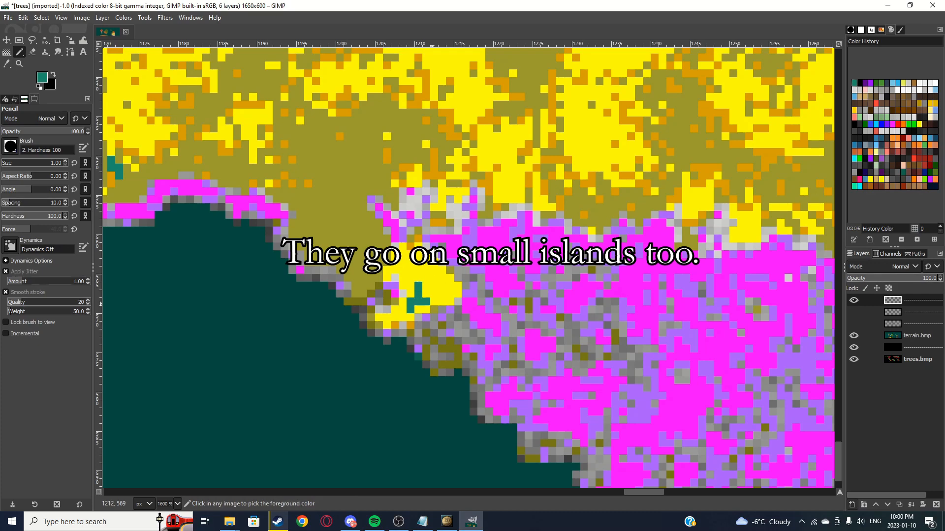
Step: Pencil more scattered teal tree pixels in GIMP over the desert's southwestern part and along its eastern coast
{"action": "scroll", "coordinate": [431, 311], "scroll_direction": "down", "scroll_amount": 4}
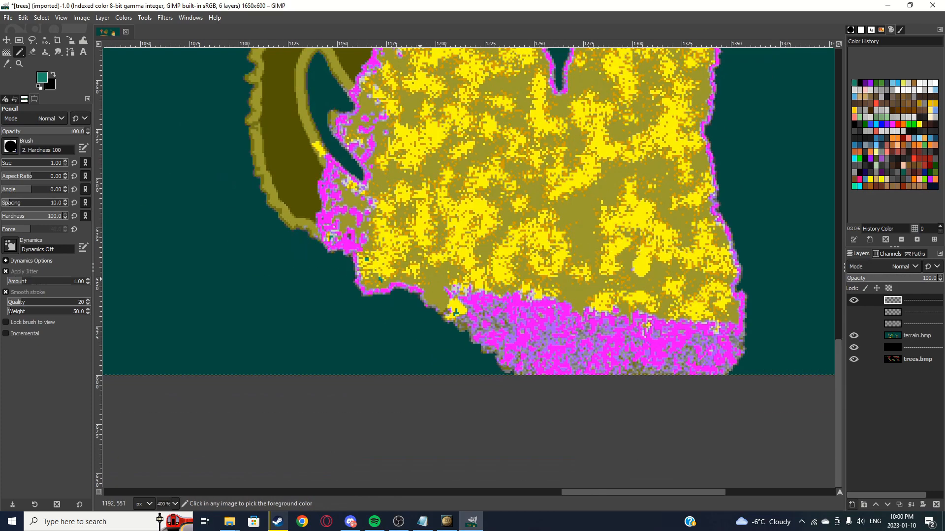
{"action": "scroll", "coordinate": [449, 299], "scroll_direction": "up", "scroll_amount": 3}
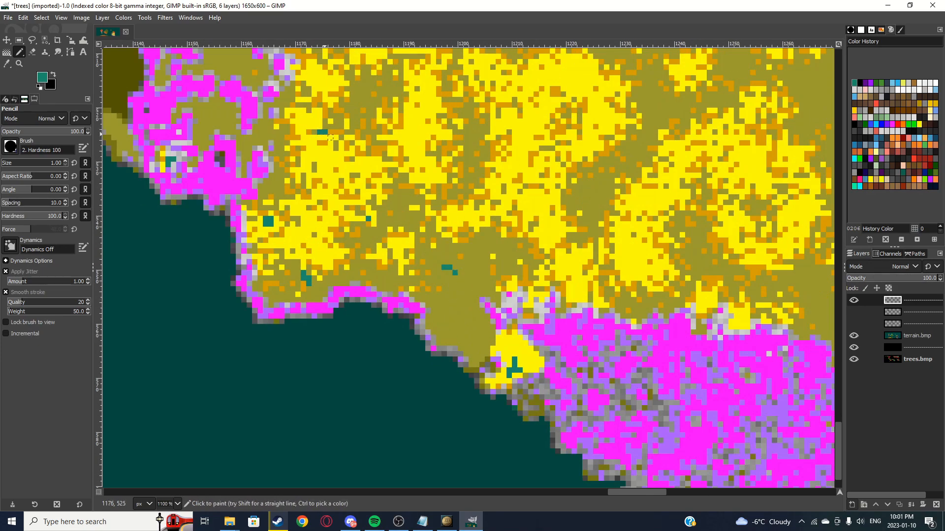
{"action": "scroll", "coordinate": [322, 132], "scroll_direction": "down", "scroll_amount": 4}
{"action": "scroll", "coordinate": [412, 271], "scroll_direction": "up", "scroll_amount": 4}
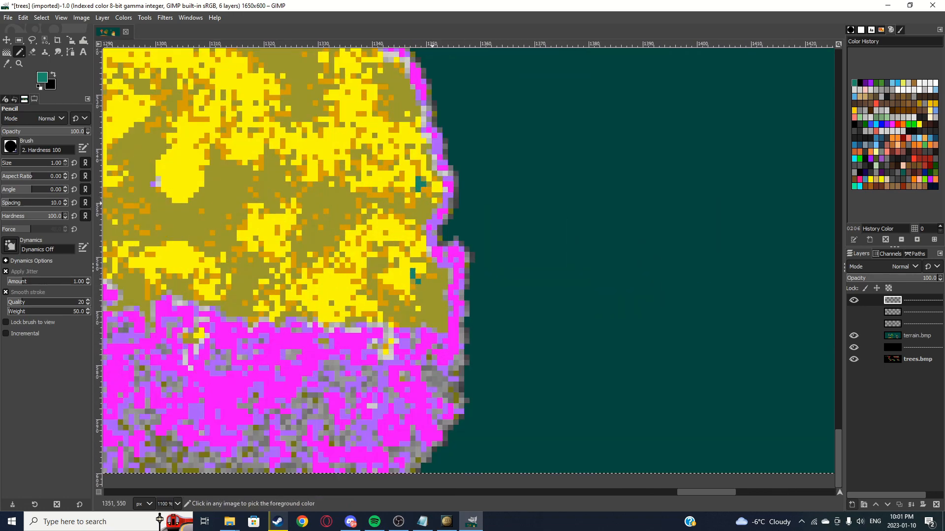
{"action": "scroll", "coordinate": [423, 184], "scroll_direction": "down", "scroll_amount": 2}
{"action": "scroll", "coordinate": [449, 219], "scroll_direction": "up", "scroll_amount": 3}
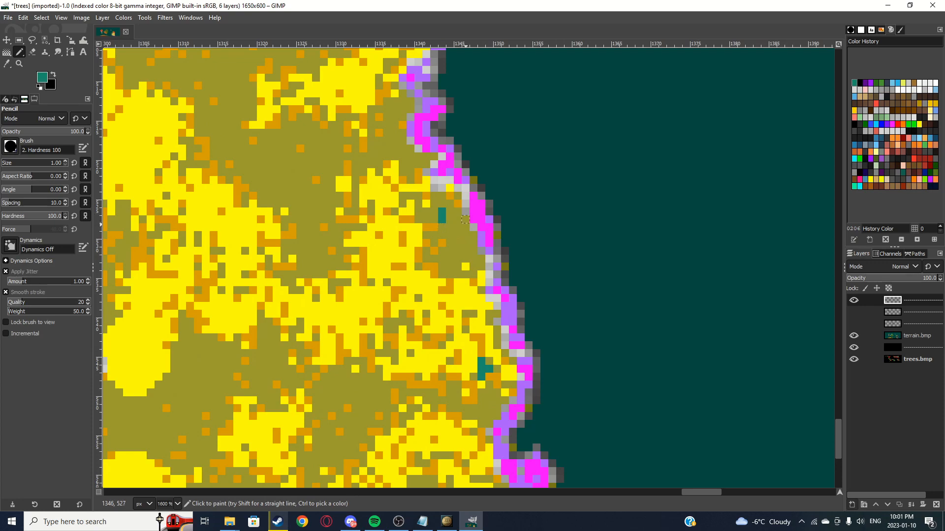
{"action": "scroll", "coordinate": [450, 219], "scroll_direction": "down", "scroll_amount": 4}
{"action": "scroll", "coordinate": [444, 219], "scroll_direction": "up", "scroll_amount": 3}
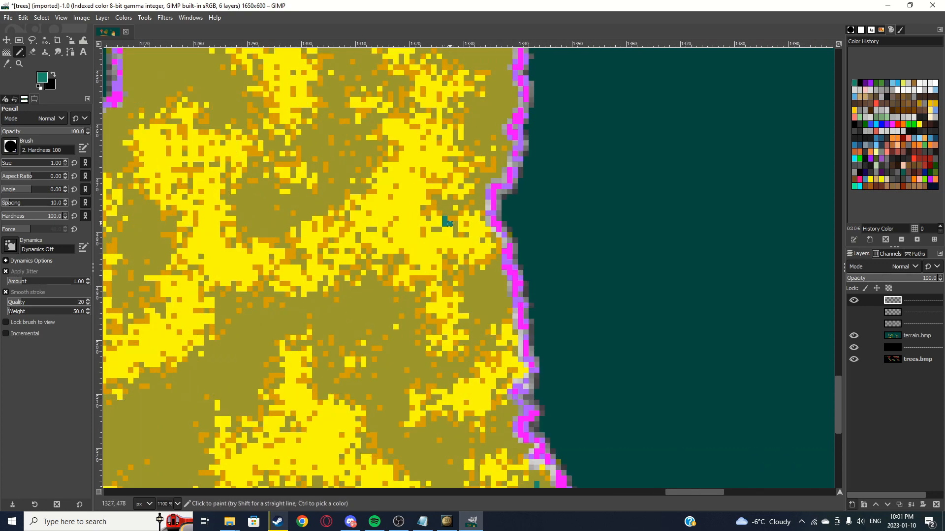
{"action": "scroll", "coordinate": [449, 223], "scroll_direction": "down", "scroll_amount": 4}
{"action": "scroll", "coordinate": [512, 183], "scroll_direction": "up", "scroll_amount": 3}
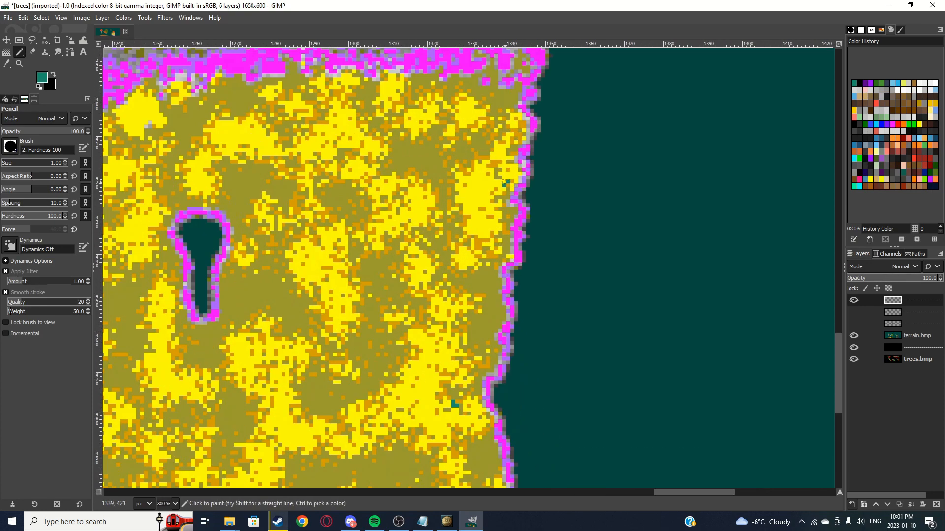
{"action": "scroll", "coordinate": [504, 183], "scroll_direction": "down", "scroll_amount": 5}
{"action": "scroll", "coordinate": [473, 207], "scroll_direction": "up", "scroll_amount": 3}
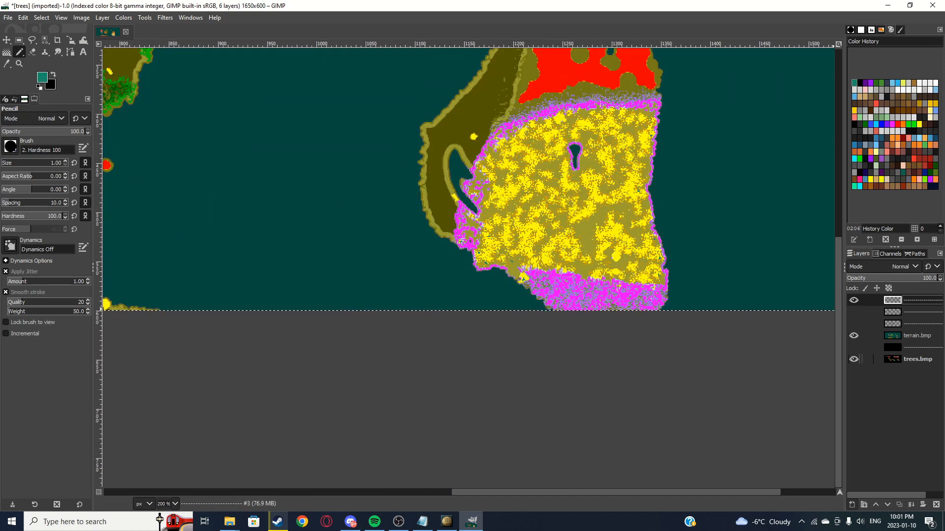
Step: Hide terrain.bmp and show all three tree layers over the black layer
{"action": "left_click", "coordinate": [854, 324]}
{"action": "left_click", "coordinate": [854, 347]}
{"action": "scroll", "coordinate": [567, 276], "scroll_direction": "down", "scroll_amount": 2}
{"action": "left_click_drag", "start_coordinate": [566, 276], "coordinate": [644, 326]}
{"action": "scroll", "coordinate": [689, 327], "scroll_direction": "up", "scroll_amount": 2}
{"action": "scroll", "coordinate": [703, 327], "scroll_direction": "up", "scroll_amount": 3}
Step: Select trees.bmp, hide the black layer, sample the darker teal tree color as foreground, and return to the Pencil
{"action": "left_click", "coordinate": [910, 359]}
{"action": "left_click", "coordinate": [854, 360]}
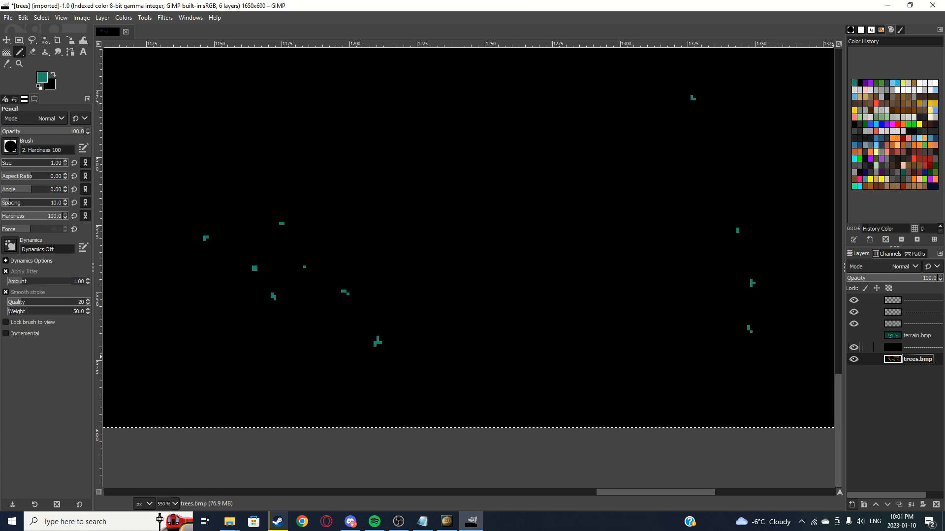
{"action": "left_click", "coordinate": [855, 348]}
{"action": "scroll", "coordinate": [123, 271], "scroll_direction": "down", "scroll_amount": 5}
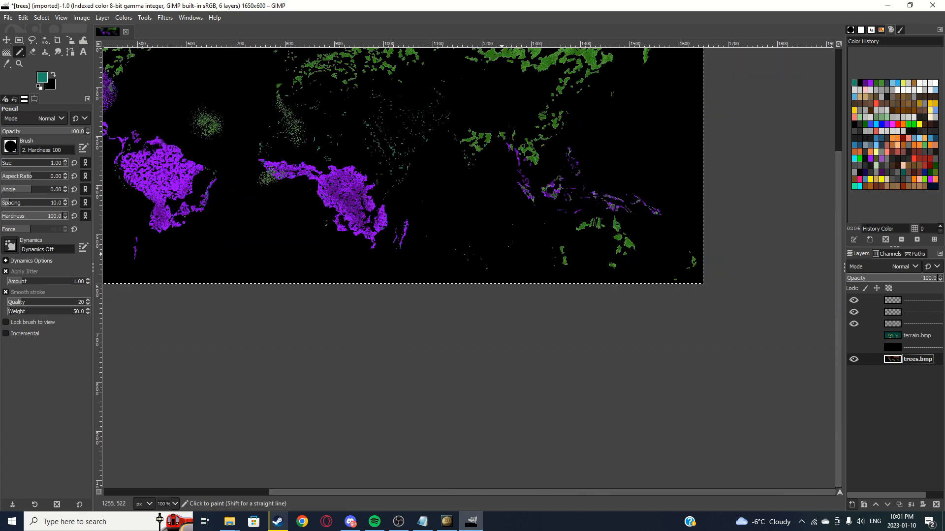
{"action": "scroll", "coordinate": [123, 270], "scroll_direction": "up", "scroll_amount": 7}
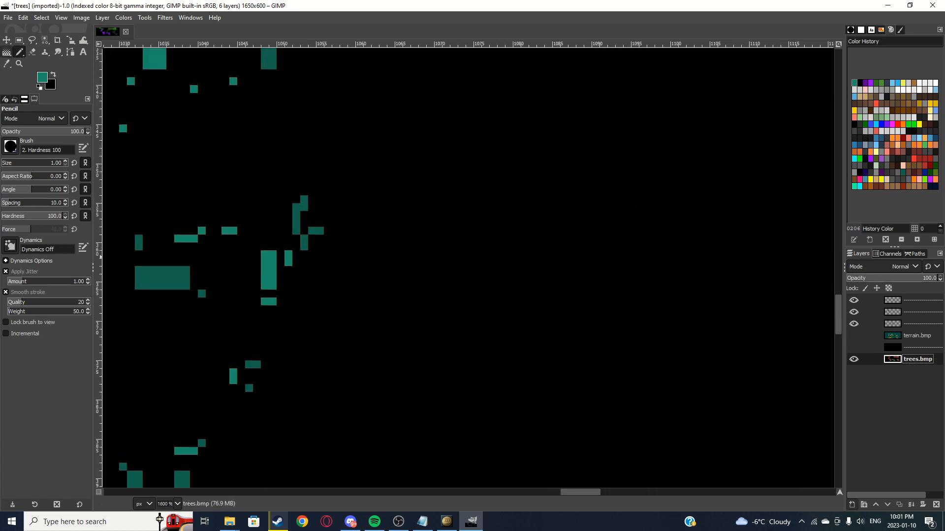
{"action": "left_click", "coordinate": [7, 64]}
{"action": "left_click", "coordinate": [19, 52]}
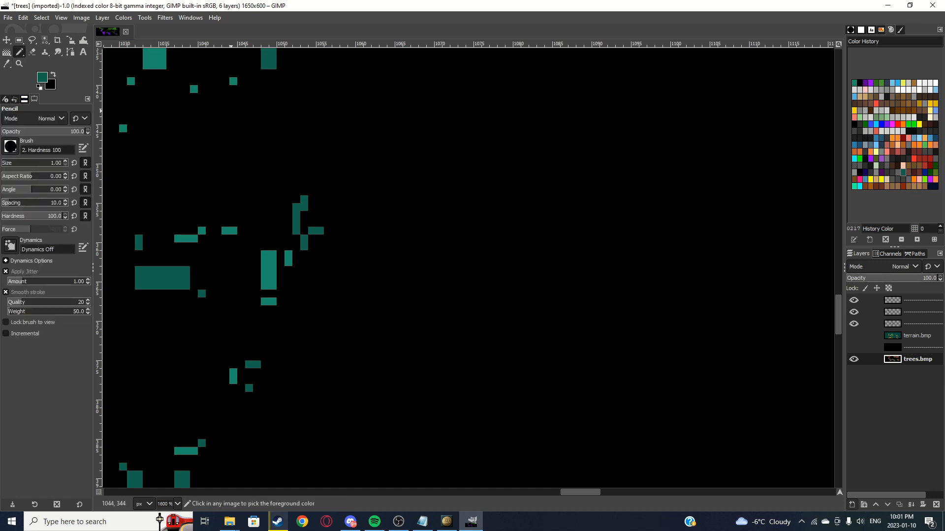
Step: Show the black layer above trees.bmp and make the topmost tree layer active for drawing
{"action": "scroll", "coordinate": [261, 133], "scroll_direction": "down", "scroll_amount": 7}
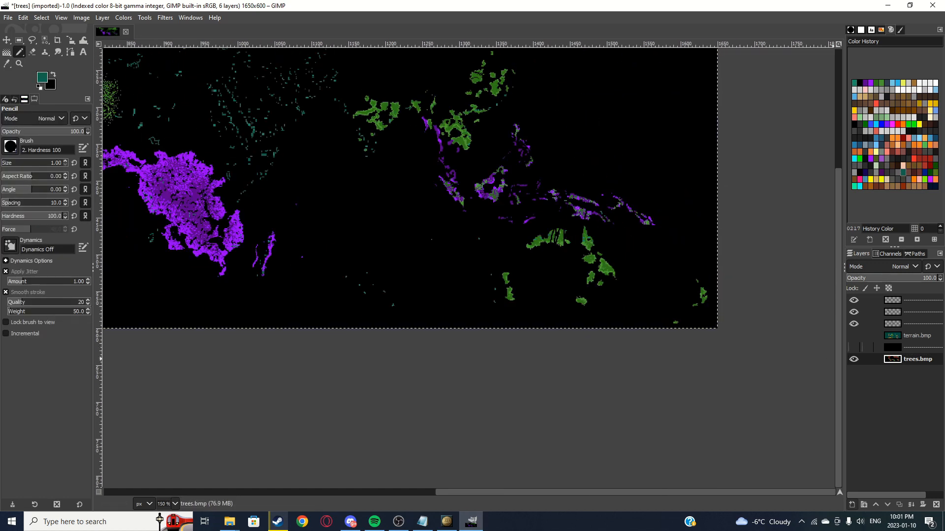
{"action": "left_click", "coordinate": [854, 347]}
{"action": "scroll", "coordinate": [458, 282], "scroll_direction": "up", "scroll_amount": 4}
{"action": "scroll", "coordinate": [523, 256], "scroll_direction": "down", "scroll_amount": 2}
{"action": "scroll", "coordinate": [361, 316], "scroll_direction": "up", "scroll_amount": 5}
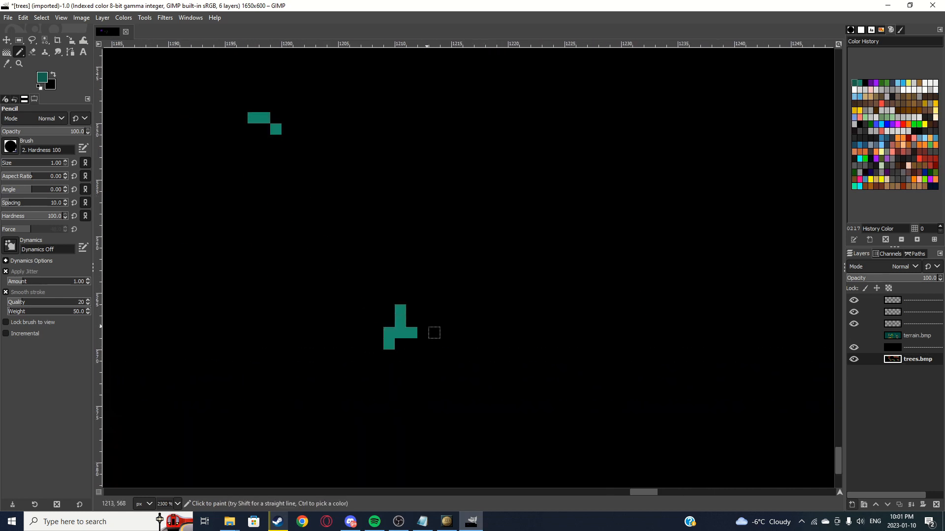
{"action": "left_click", "coordinate": [862, 300]}
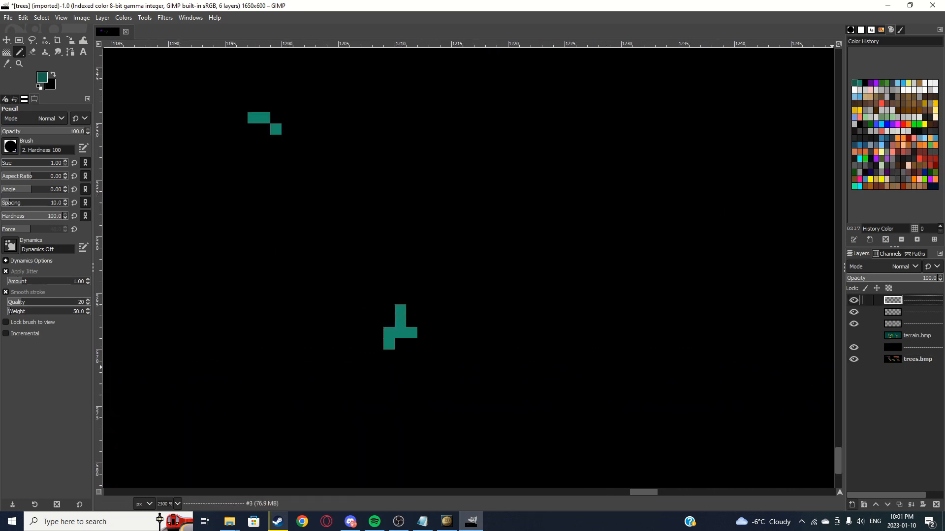
Step: Pencil scattered darker teal tree pixels between the existing lighter ones on the southeastern landmass and near its eastern side
{"action": "scroll", "coordinate": [546, 333], "scroll_direction": "down", "scroll_amount": 3}
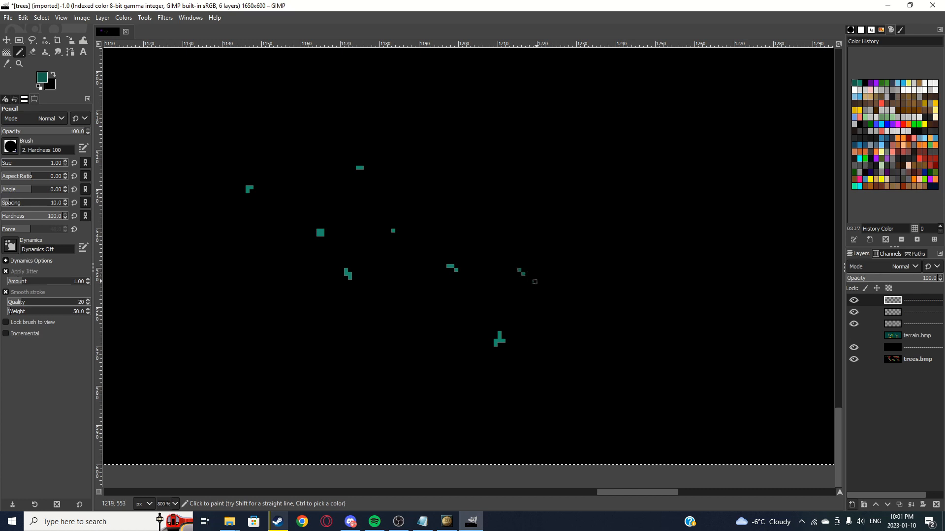
{"action": "scroll", "coordinate": [535, 281], "scroll_direction": "down", "scroll_amount": 3}
{"action": "scroll", "coordinate": [553, 272], "scroll_direction": "up", "scroll_amount": 2}
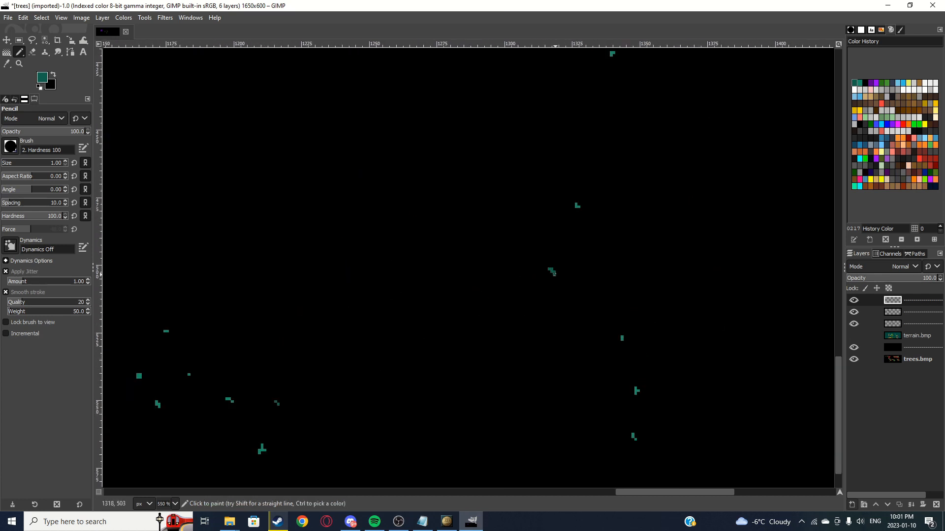
{"action": "scroll", "coordinate": [553, 273], "scroll_direction": "up", "scroll_amount": 4}
{"action": "scroll", "coordinate": [546, 291], "scroll_direction": "down", "scroll_amount": 4}
{"action": "scroll", "coordinate": [363, 317], "scroll_direction": "up", "scroll_amount": 4}
{"action": "left_click", "coordinate": [335, 305]}
{"action": "scroll", "coordinate": [482, 256], "scroll_direction": "down", "scroll_amount": 6}
{"action": "scroll", "coordinate": [481, 256], "scroll_direction": "up", "scroll_amount": 6}
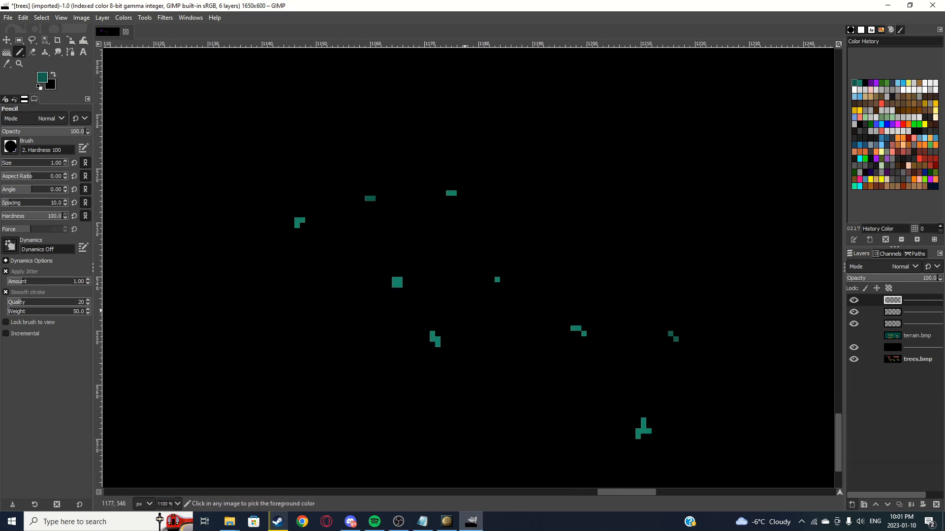
{"action": "left_click", "coordinate": [426, 356]}
{"action": "scroll", "coordinate": [426, 355], "scroll_direction": "down", "scroll_amount": 3}
Step: Hide the original trees.bmp layer and overwrite the trees.bmp file with the new tree layers on black
{"action": "scroll", "coordinate": [530, 339], "scroll_direction": "down", "scroll_amount": 6}
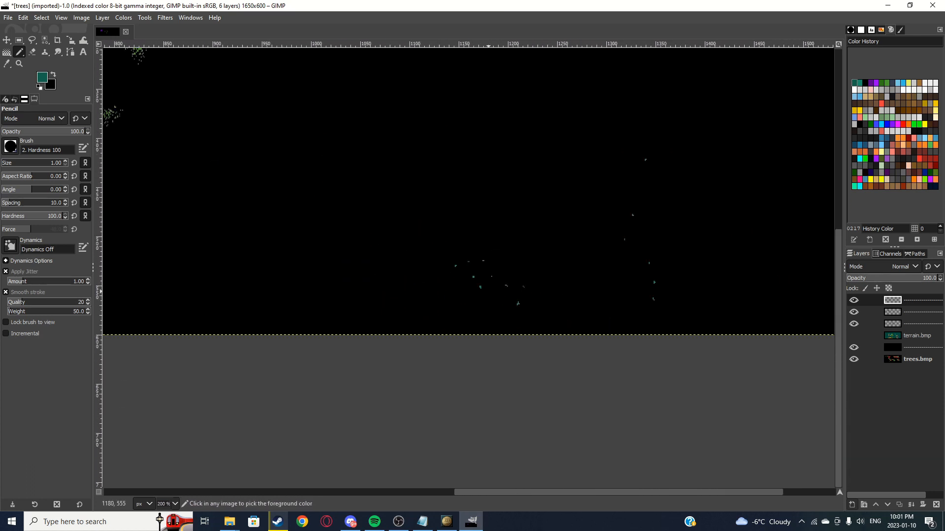
{"action": "scroll", "coordinate": [410, 246], "scroll_direction": "down", "scroll_amount": 1}
{"action": "scroll", "coordinate": [418, 231], "scroll_direction": "up", "scroll_amount": 1}
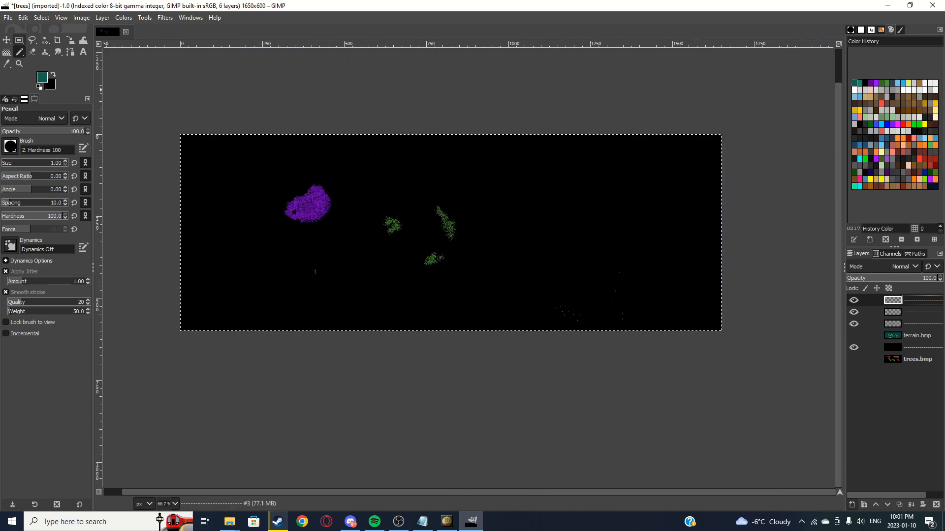
{"action": "left_click", "coordinate": [19, 40]}
{"action": "scroll", "coordinate": [336, 219], "scroll_direction": "up", "scroll_amount": 4}
{"action": "scroll", "coordinate": [467, 265], "scroll_direction": "down", "scroll_amount": 4}
{"action": "scroll", "coordinate": [468, 265], "scroll_direction": "down", "scroll_amount": 1}
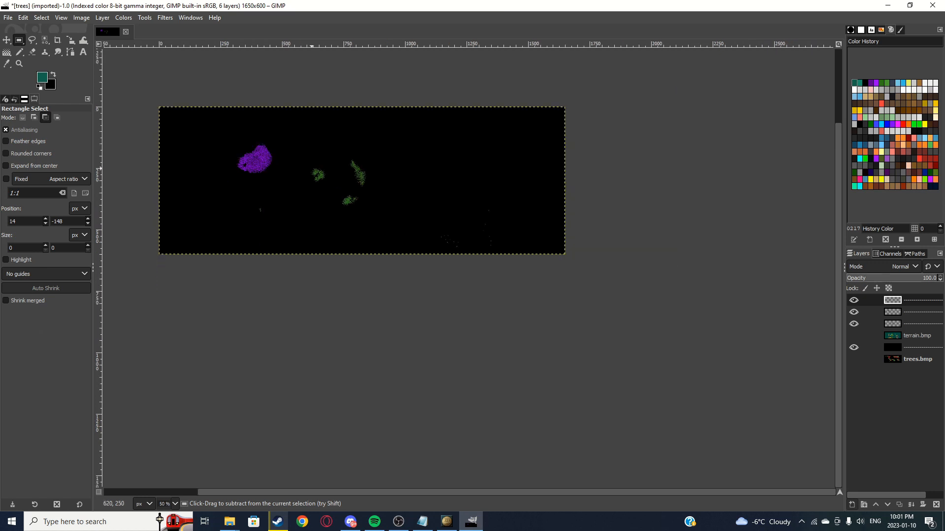
{"action": "scroll", "coordinate": [468, 265], "scroll_direction": "up", "scroll_amount": 1}
{"action": "left_click", "coordinate": [8, 17]}
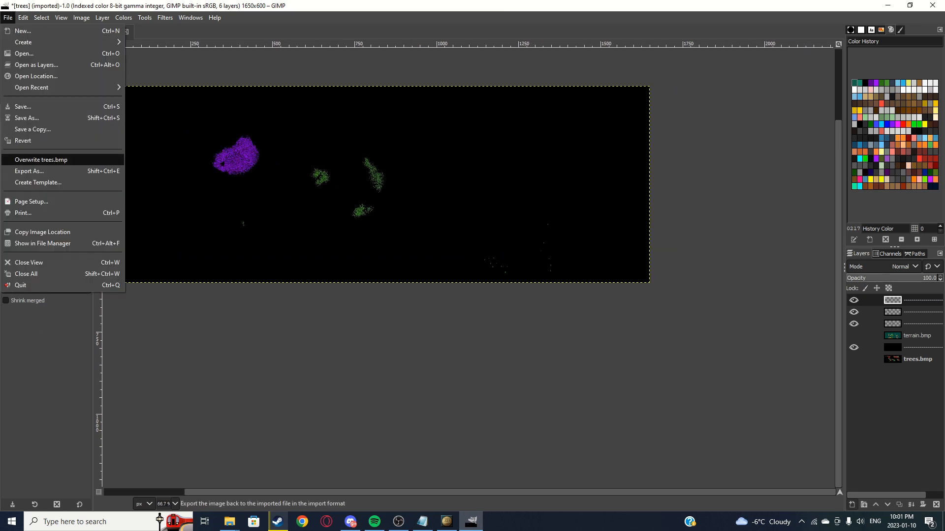
{"action": "left_click", "coordinate": [41, 160]}
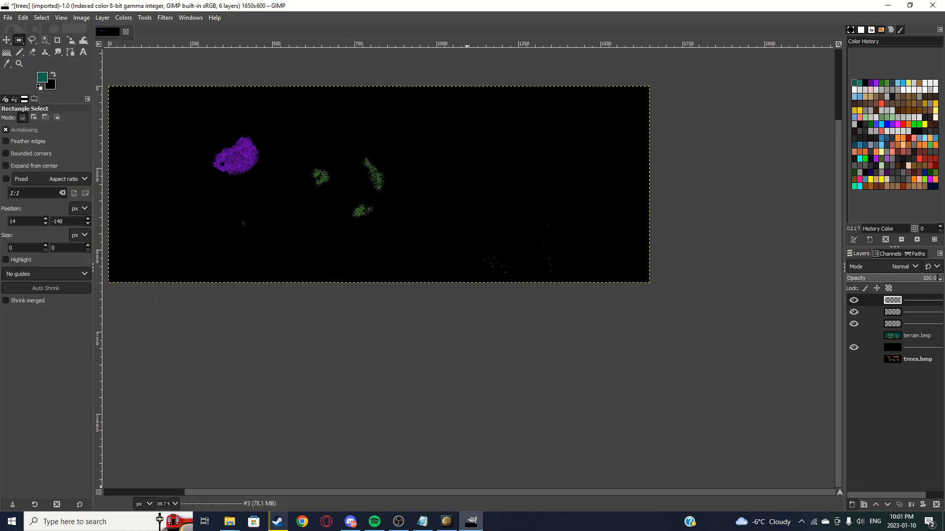
Step: Switch to Hearts of Iron IV, leave the nudger to quit the game, and relaunch it from Steam
{"action": "left_click", "coordinate": [447, 522]}
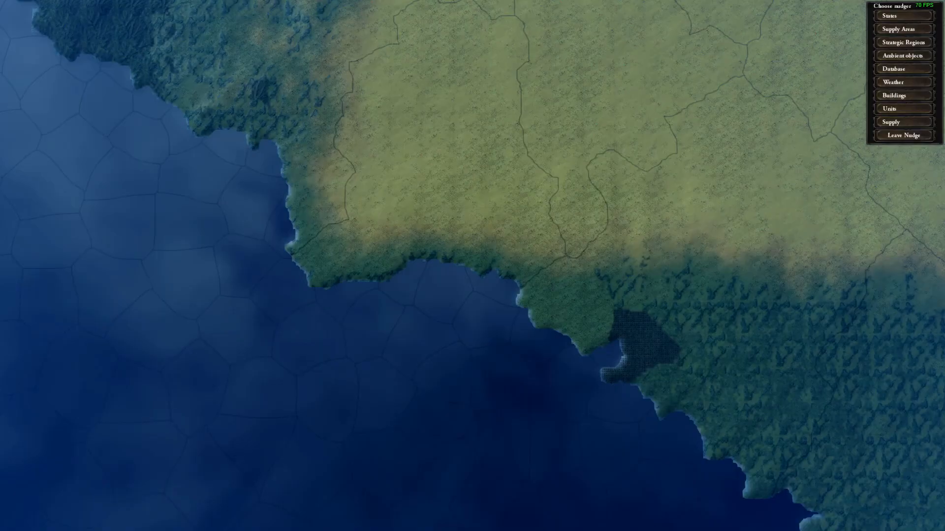
{"action": "left_click", "coordinate": [904, 136]}
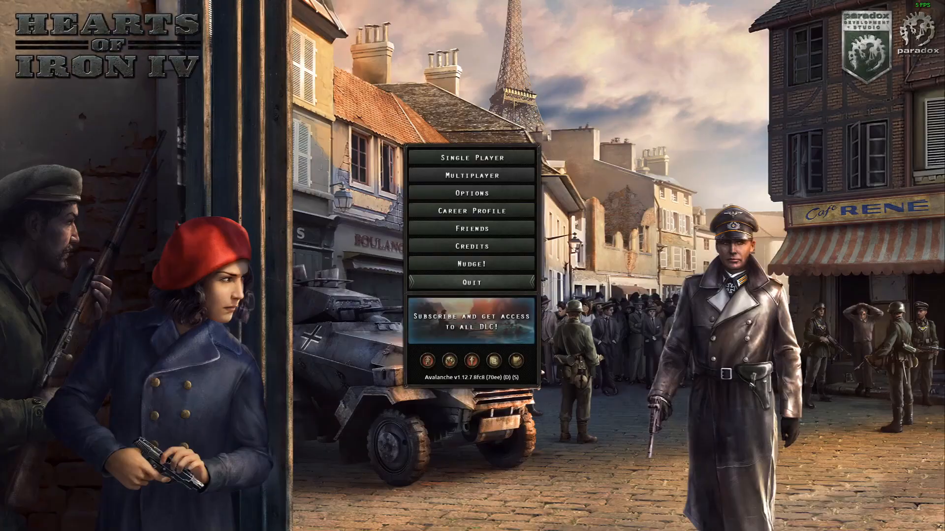
{"action": "left_click", "coordinate": [470, 281]}
{"action": "left_click", "coordinate": [187, 181]}
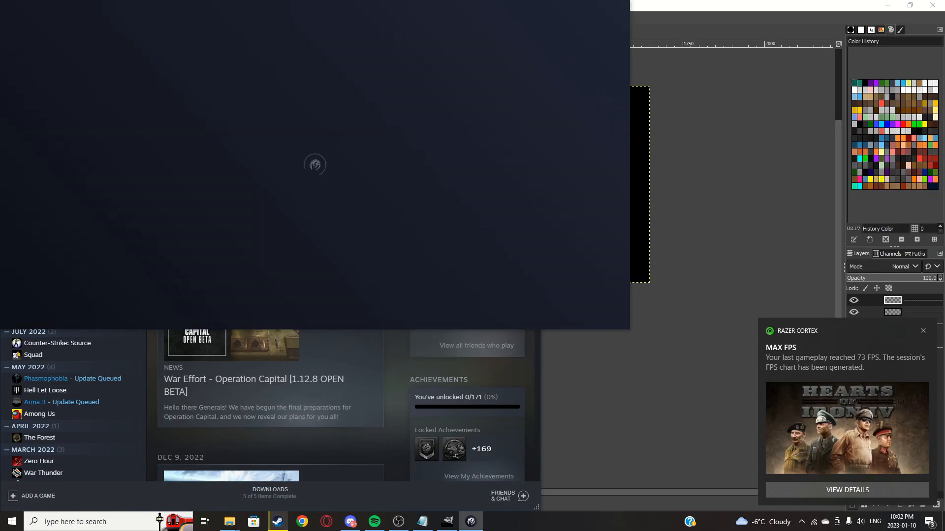
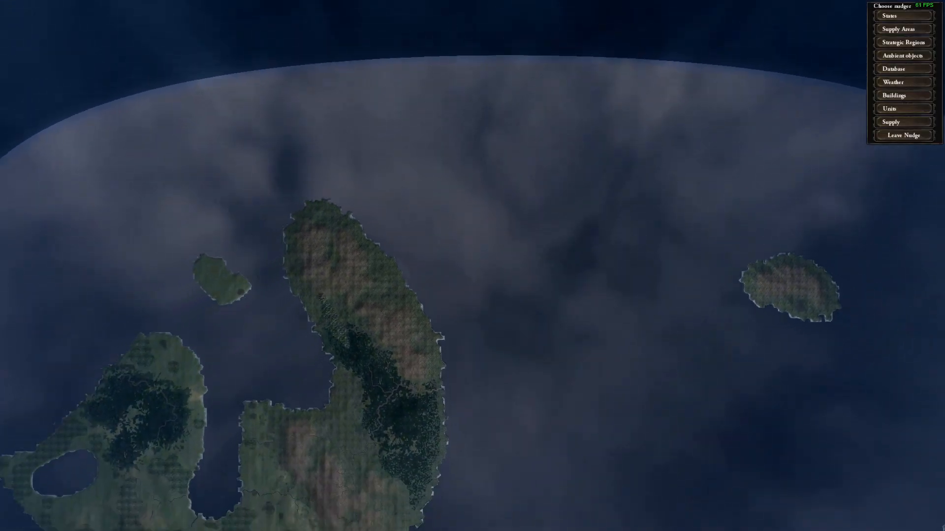
Step: Examine up close how the trees sit around rivers, cities, the lake and coasts on the forested western continent
{"action": "scroll", "coordinate": [167, 433], "scroll_direction": "up", "scroll_amount": 3}
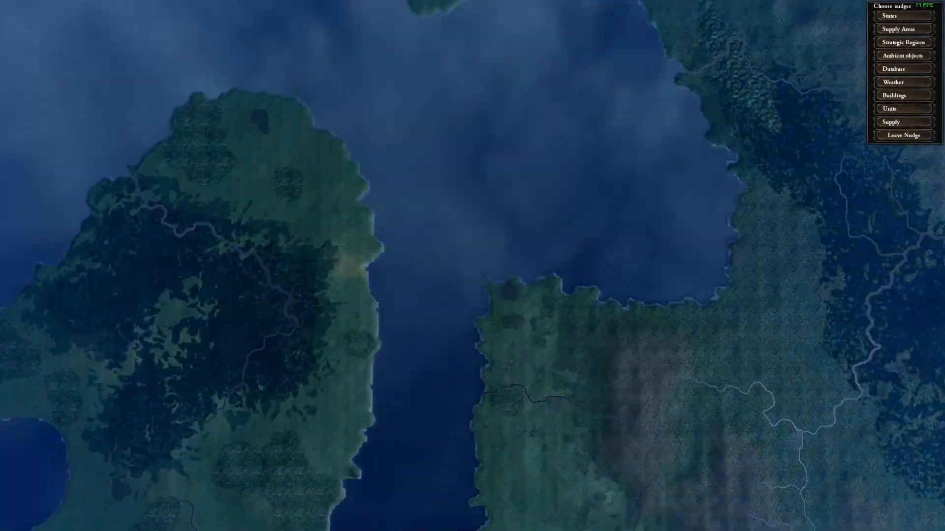
{"action": "scroll", "coordinate": [237, 342], "scroll_direction": "up", "scroll_amount": 10}
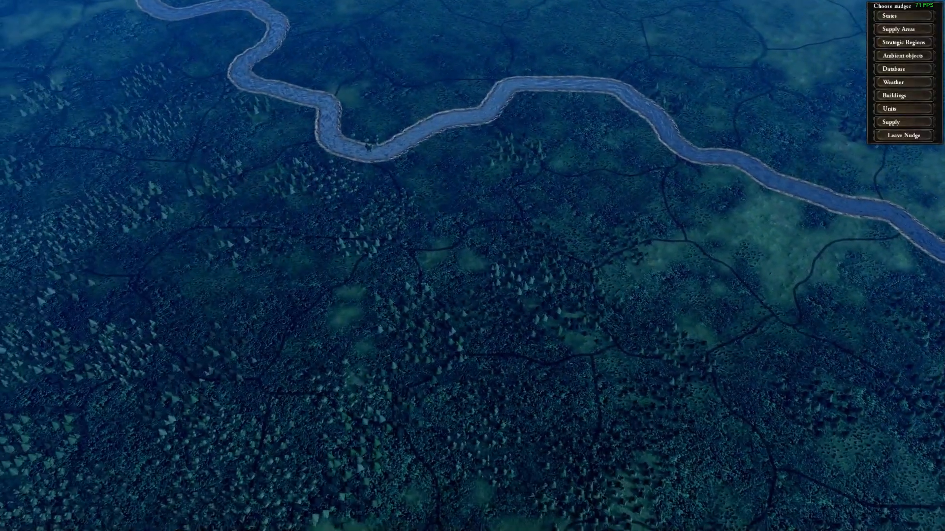
{"action": "scroll", "coordinate": [473, 266], "scroll_direction": "down", "scroll_amount": 10}
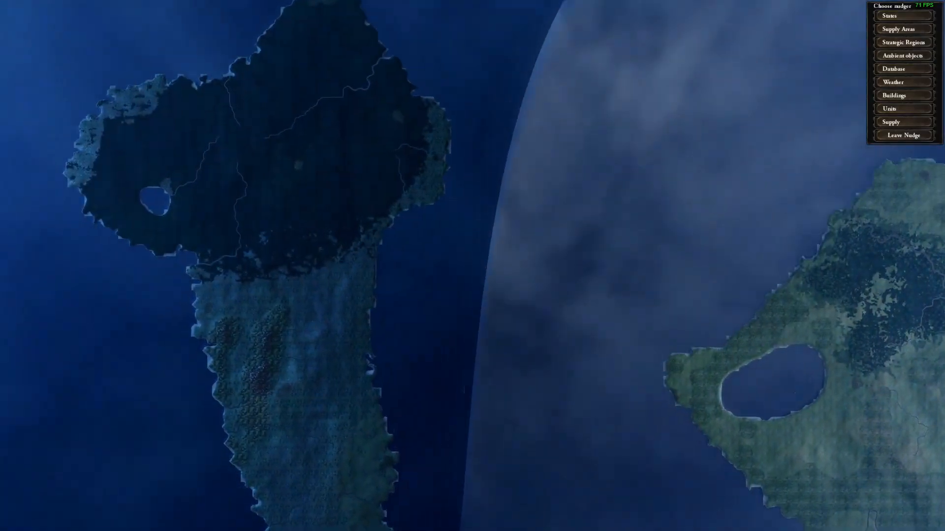
{"action": "scroll", "coordinate": [239, 196], "scroll_direction": "up", "scroll_amount": 5}
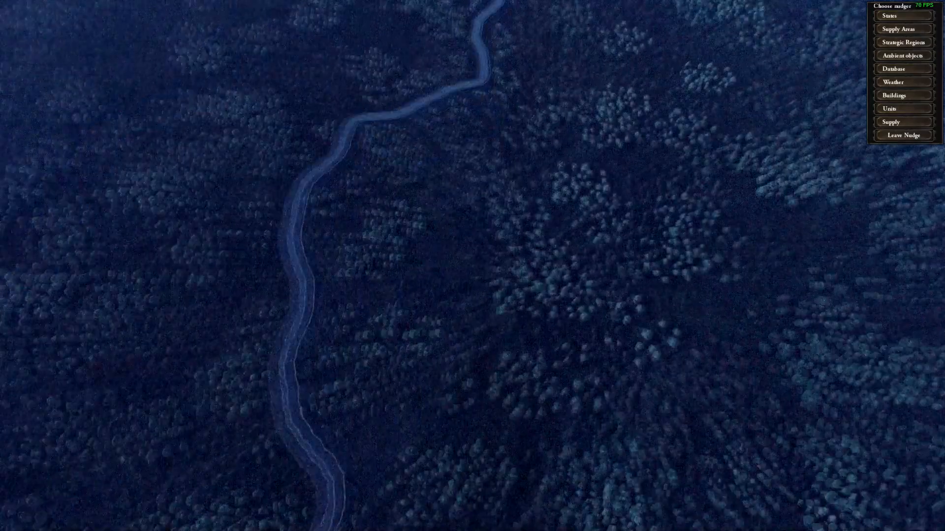
{"action": "scroll", "coordinate": [473, 265], "scroll_direction": "down", "scroll_amount": 2}
{"action": "scroll", "coordinate": [473, 266], "scroll_direction": "down", "scroll_amount": 5}
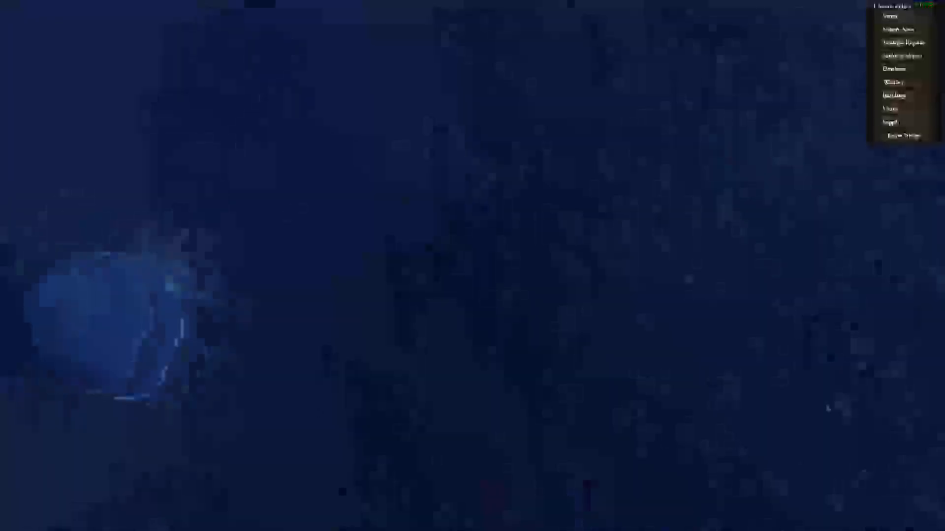
{"action": "scroll", "coordinate": [132, 246], "scroll_direction": "up", "scroll_amount": 6}
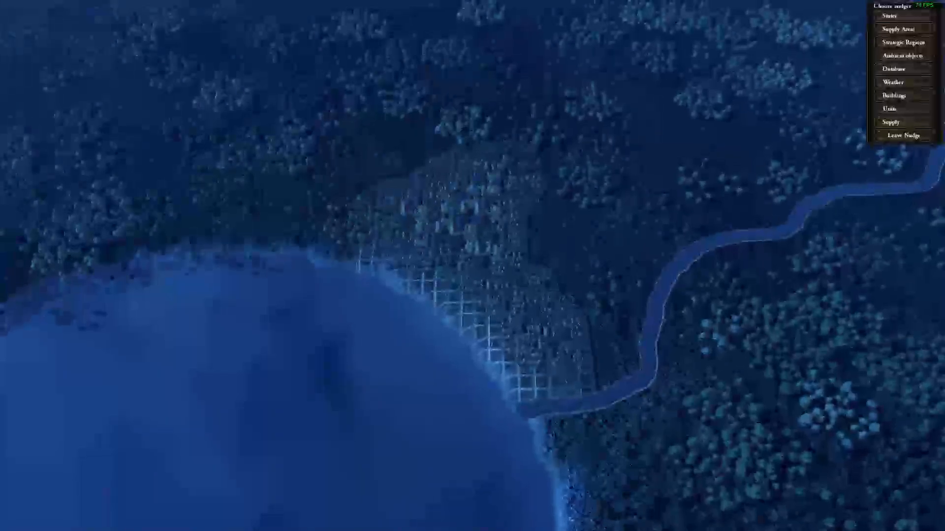
{"action": "scroll", "coordinate": [473, 266], "scroll_direction": "down", "scroll_amount": 8}
{"action": "scroll", "coordinate": [455, 330], "scroll_direction": "up", "scroll_amount": 5}
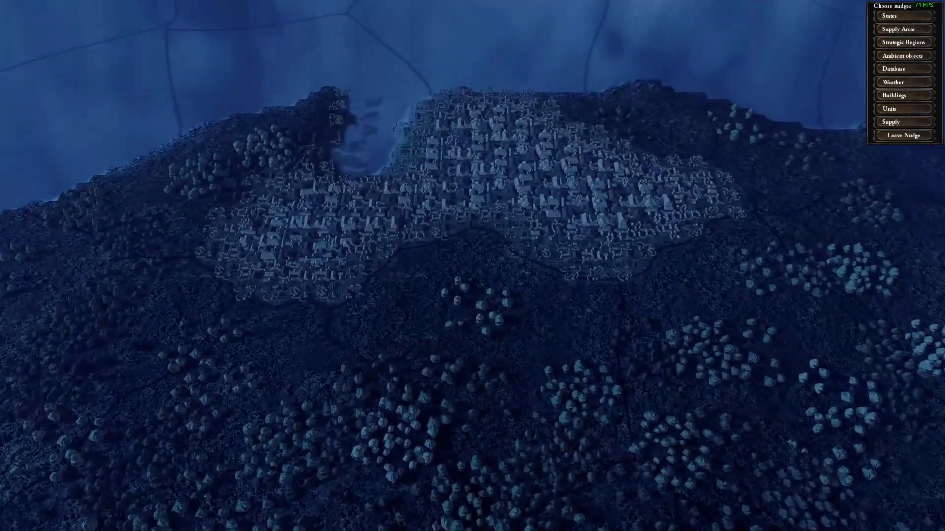
{"action": "scroll", "coordinate": [472, 266], "scroll_direction": "down", "scroll_amount": 5}
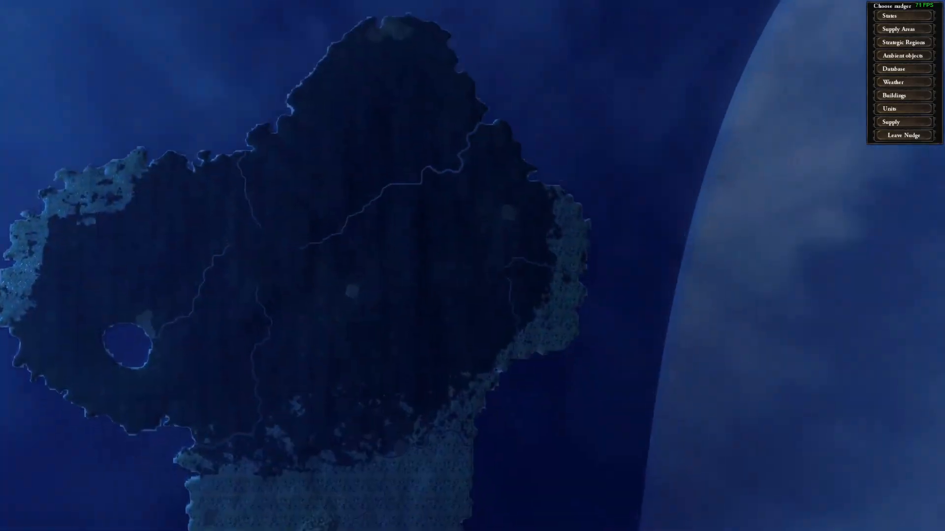
{"action": "scroll", "coordinate": [473, 266], "scroll_direction": "up", "scroll_amount": 5}
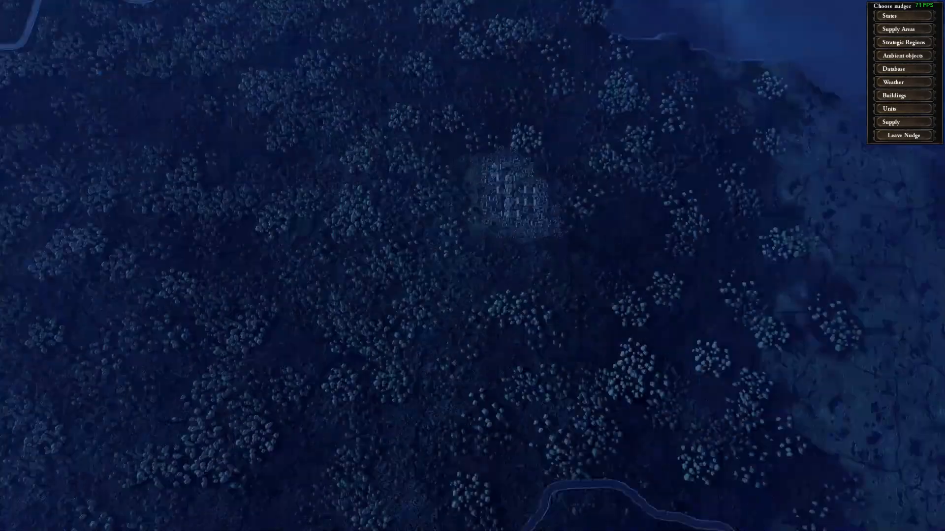
{"action": "scroll", "coordinate": [473, 266], "scroll_direction": "down", "scroll_amount": 5}
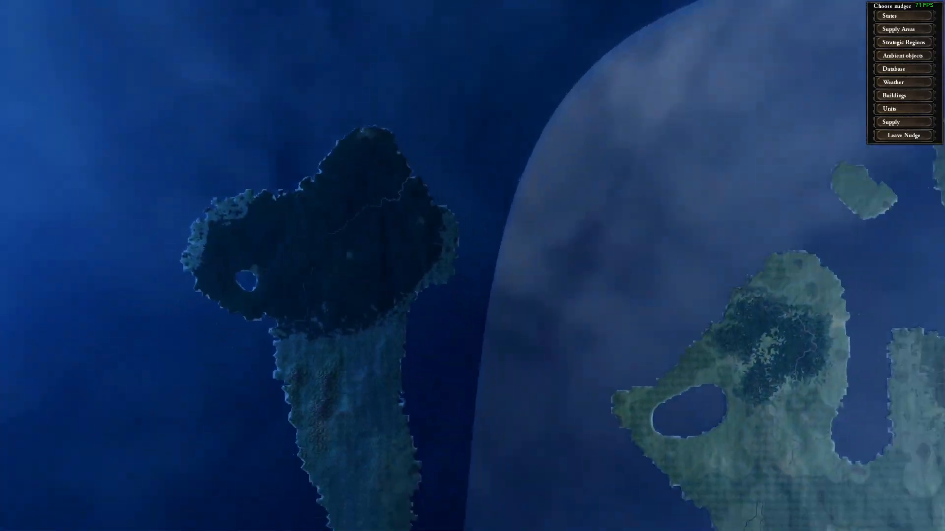
{"action": "scroll", "coordinate": [473, 266], "scroll_direction": "down", "scroll_amount": 3}
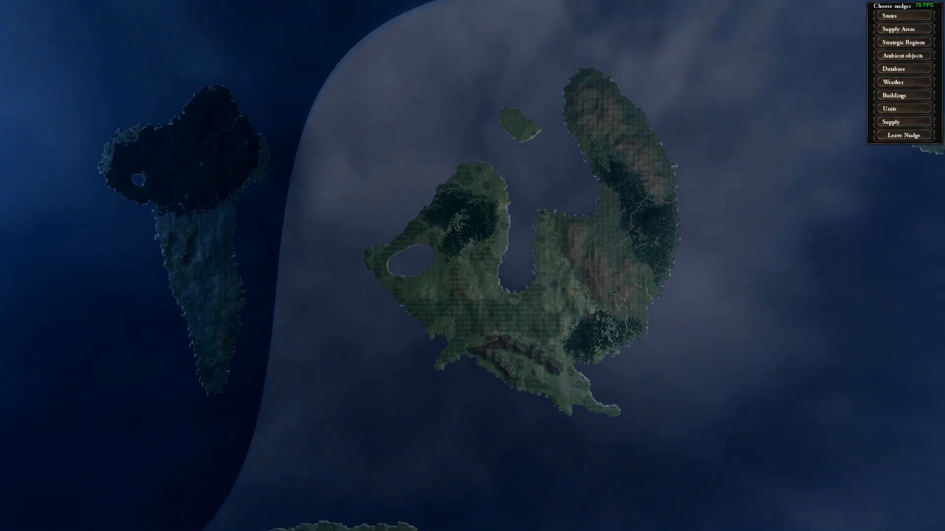
Step: Examine the terrain and tree coverage of the desert continent in the southeast, including its coastlines and vegetation edges
{"action": "key", "text": "Down"}
{"action": "key", "text": "Right"}
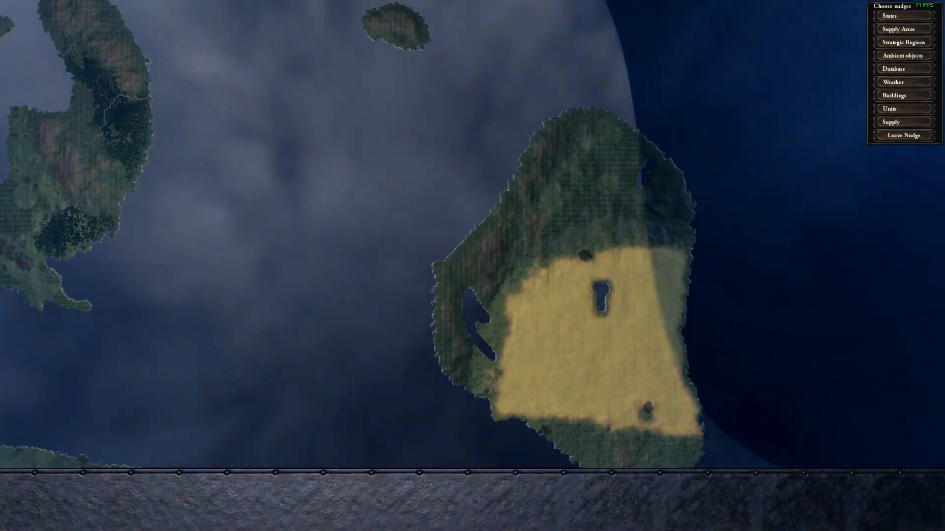
{"action": "scroll", "coordinate": [472, 266], "scroll_direction": "up", "scroll_amount": 5}
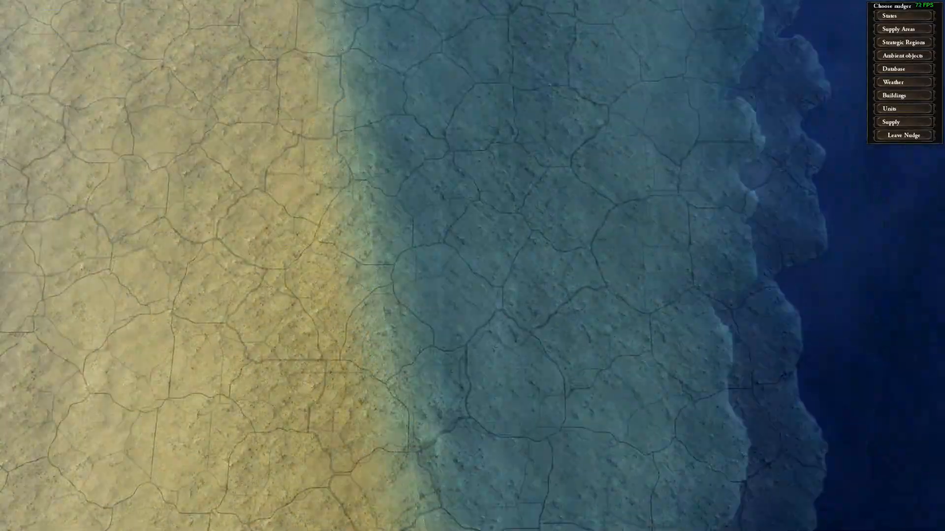
{"action": "scroll", "coordinate": [472, 266], "scroll_direction": "up", "scroll_amount": 5}
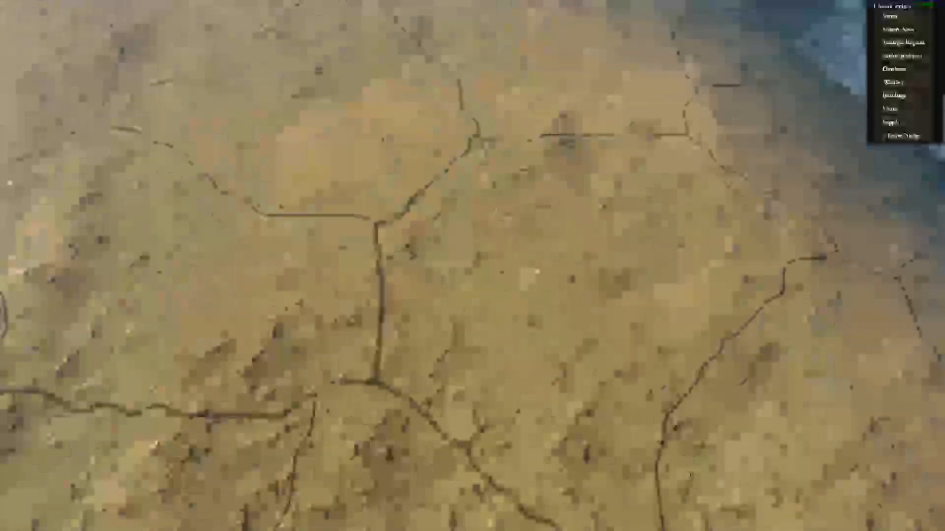
{"action": "scroll", "coordinate": [472, 266], "scroll_direction": "down", "scroll_amount": 3}
{"action": "scroll", "coordinate": [472, 265], "scroll_direction": "down", "scroll_amount": 5}
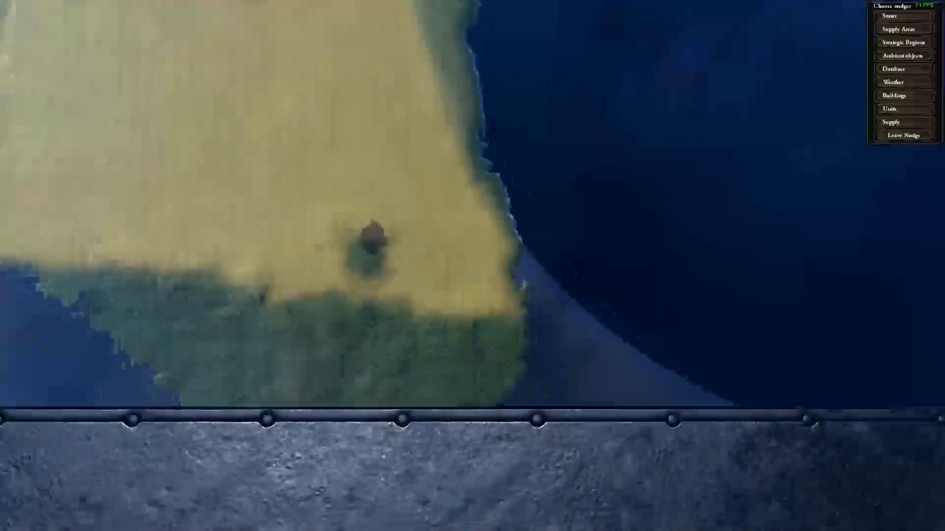
{"action": "key", "text": "Left"}
{"action": "key", "text": "Up"}
{"action": "scroll", "coordinate": [472, 265], "scroll_direction": "up", "scroll_amount": 5}
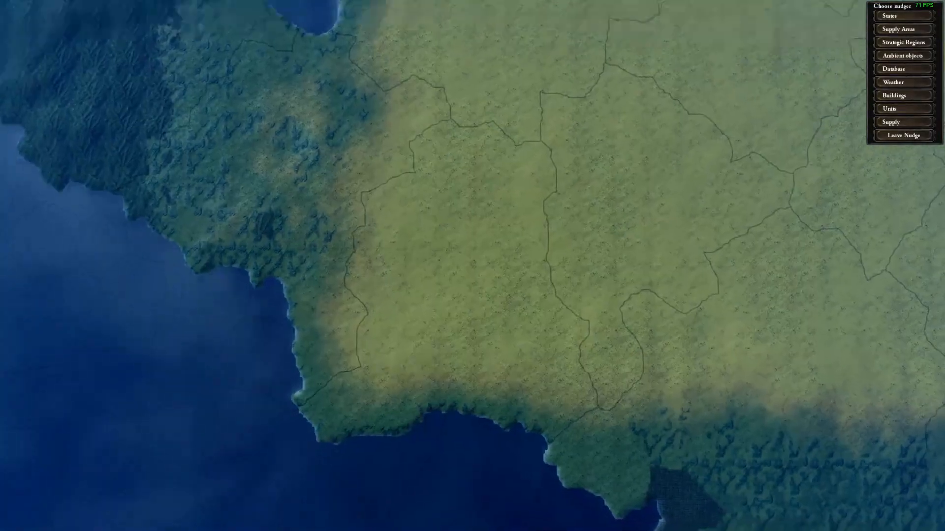
{"action": "scroll", "coordinate": [472, 266], "scroll_direction": "up", "scroll_amount": 5}
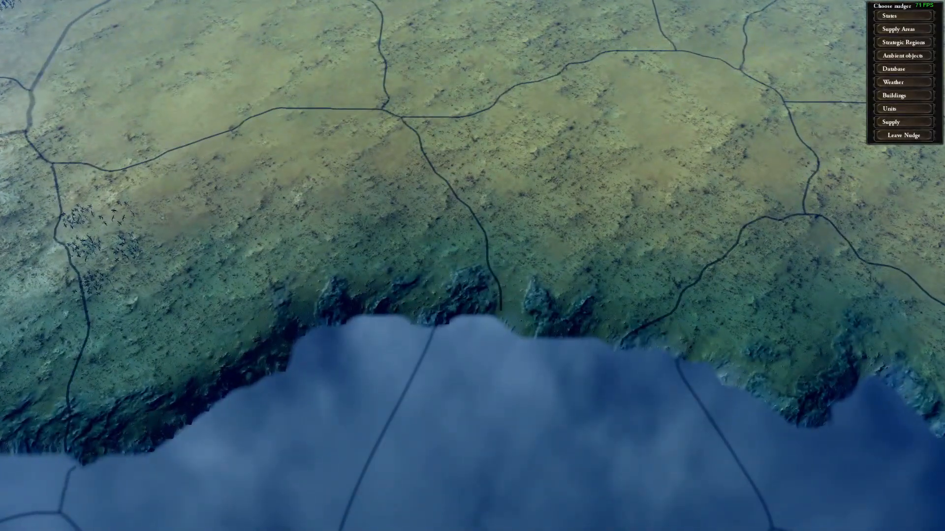
{"action": "scroll", "coordinate": [472, 266], "scroll_direction": "down", "scroll_amount": 6}
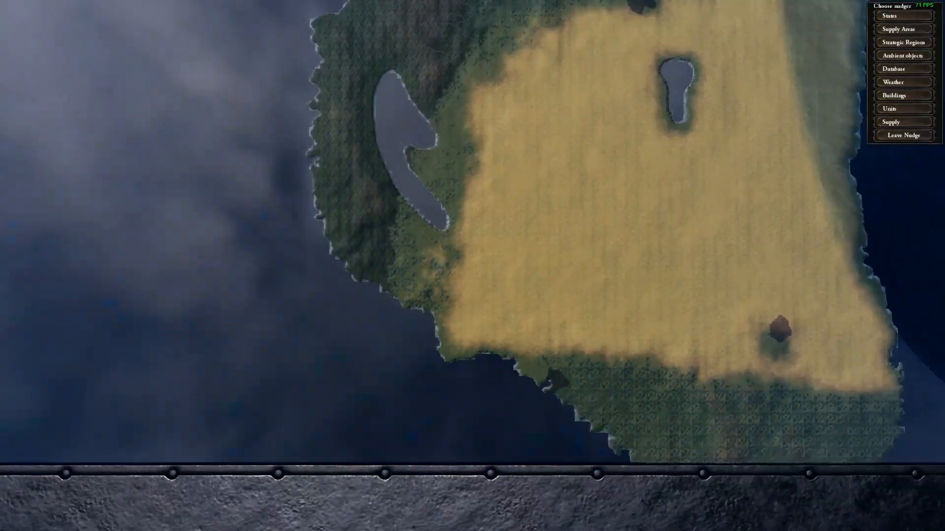
{"action": "scroll", "coordinate": [472, 265], "scroll_direction": "down", "scroll_amount": 5}
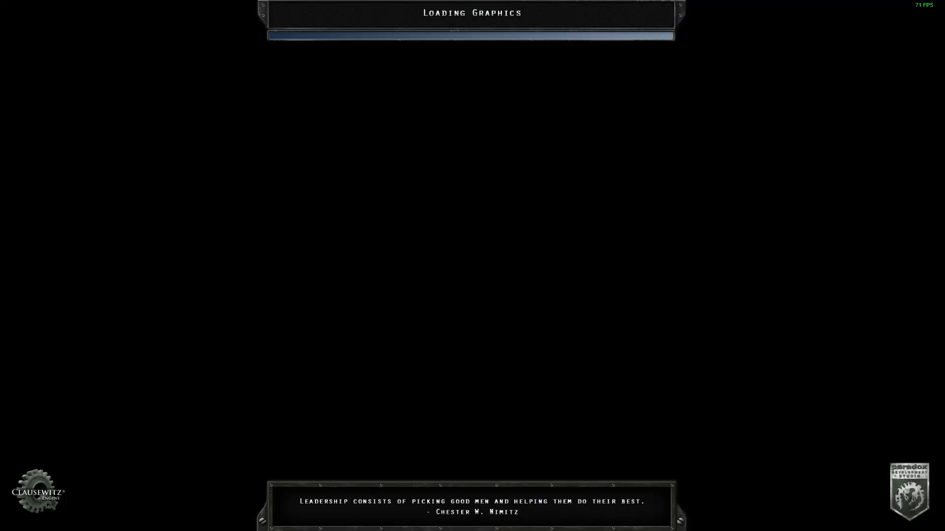
Step: Switch to GIMP and add terrain.bmp from the Updated Map Tutorial mod's map folder to the trees image as a new layer
{"action": "key", "text": "alt+Tab"}
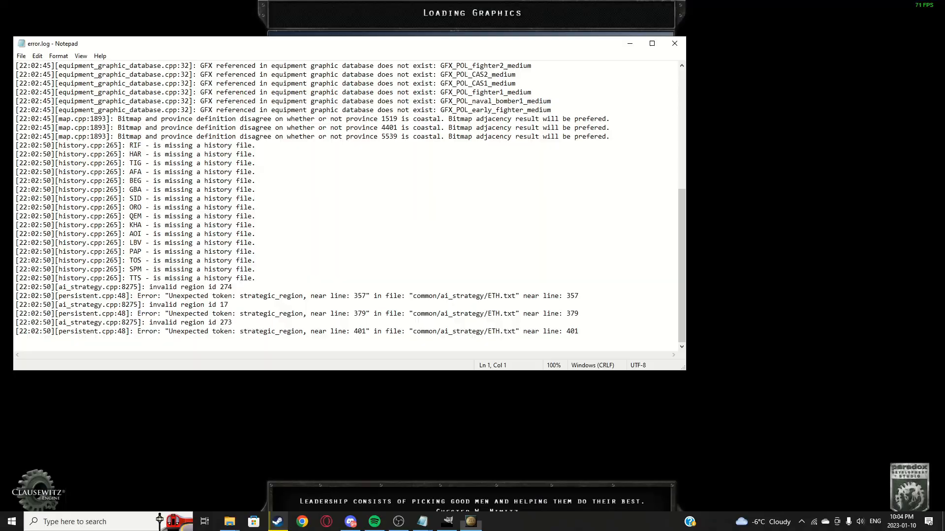
{"action": "left_click", "coordinate": [447, 522]}
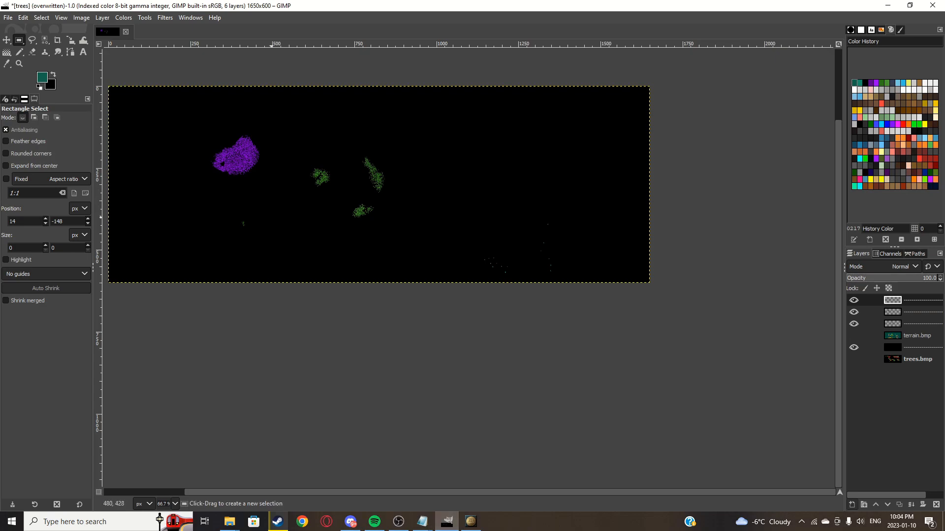
{"action": "mouse_move", "coordinate": [229, 522]}
{"action": "mouse_move", "coordinate": [151, 480]}
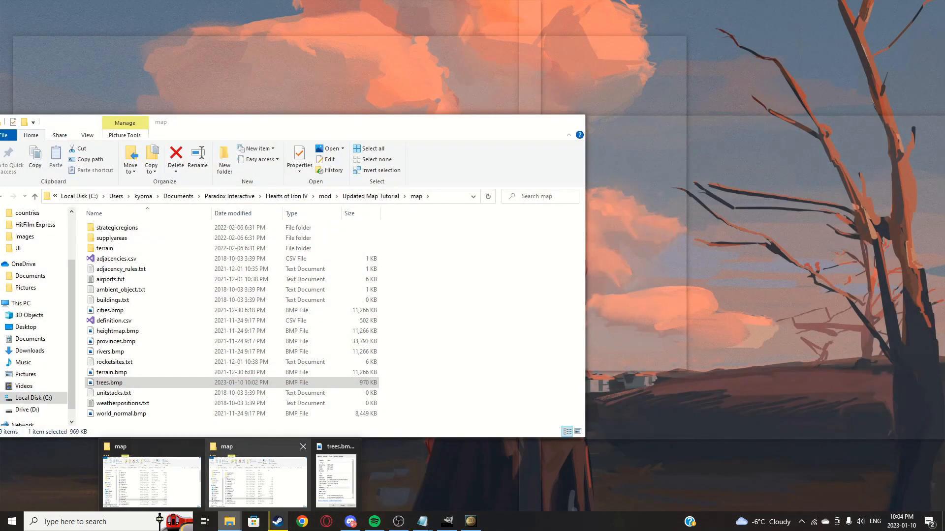
{"action": "left_click", "coordinate": [258, 479]}
{"action": "left_click", "coordinate": [110, 310]}
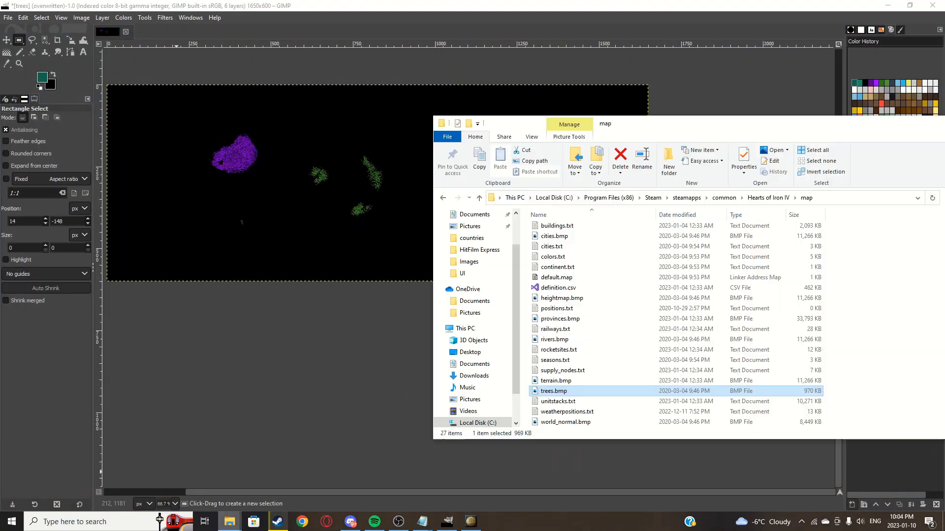
{"action": "left_click", "coordinate": [425, 333]}
{"action": "left_click", "coordinate": [257, 479]}
{"action": "left_click_drag", "start_coordinate": [111, 373], "coordinate": [133, 368]}
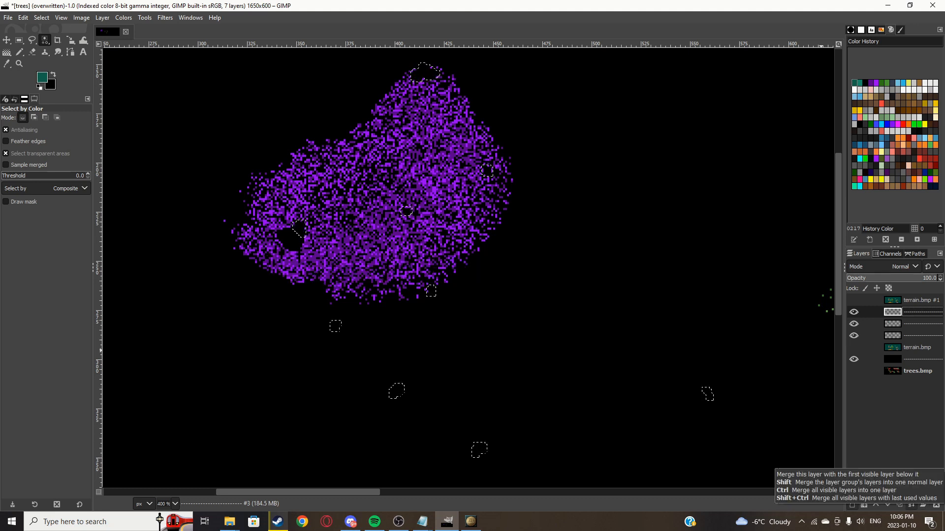
Step: Merge the three tree layers into one, delete the tree pixels inside the selected patches, and clear the selection
{"action": "left_click", "coordinate": [911, 505]}
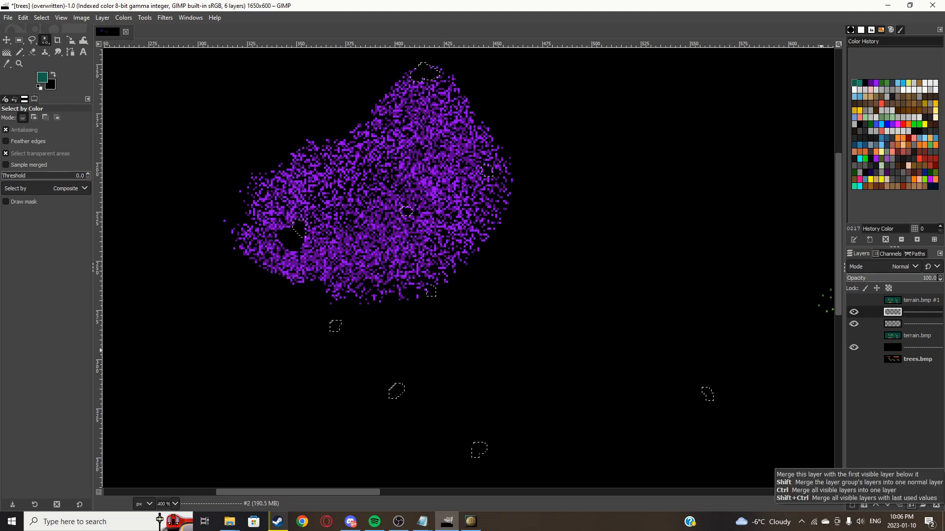
{"action": "left_click", "coordinate": [911, 505]}
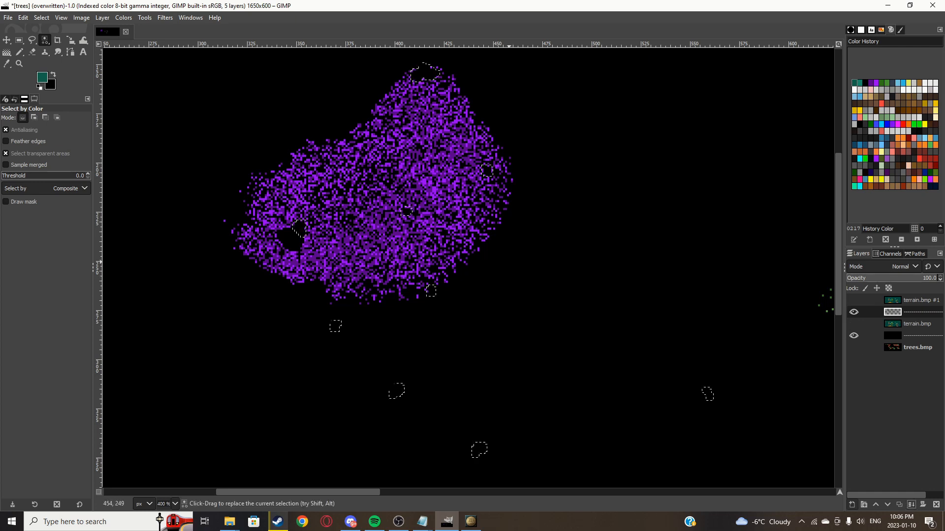
{"action": "scroll", "coordinate": [398, 252], "scroll_direction": "down", "scroll_amount": 5}
{"action": "scroll", "coordinate": [395, 249], "scroll_direction": "up", "scroll_amount": 3}
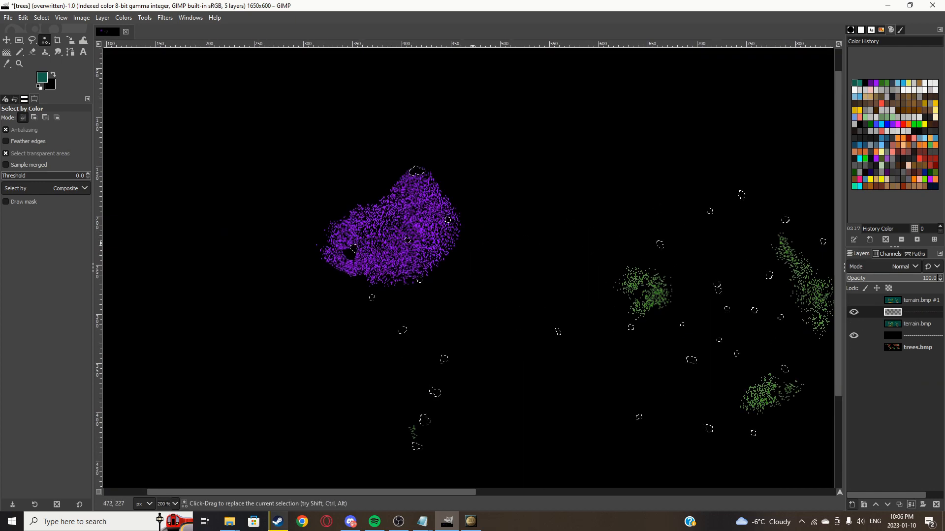
{"action": "scroll", "coordinate": [365, 248], "scroll_direction": "up", "scroll_amount": 7}
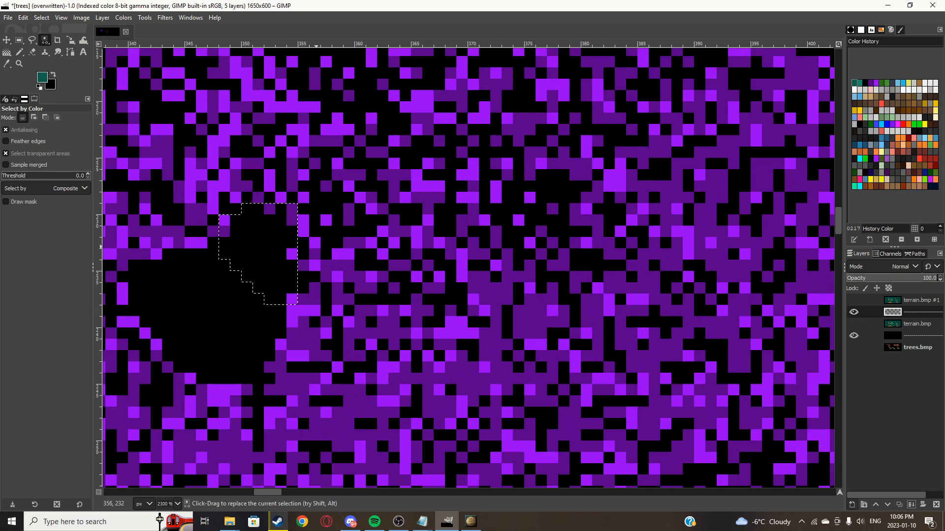
{"action": "key", "text": "Delete"}
{"action": "key", "text": "r"}
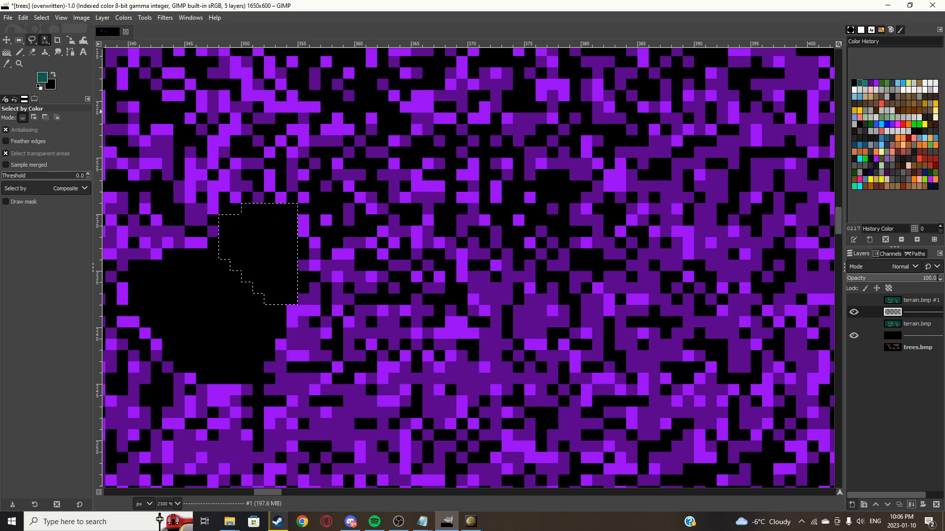
{"action": "key", "text": "ctrl+shift+a"}
Step: Show the terrain.bmp #1 layer and select all of its dark teal water areas by color
{"action": "scroll", "coordinate": [305, 246], "scroll_direction": "down", "scroll_amount": 3}
{"action": "scroll", "coordinate": [433, 284], "scroll_direction": "down", "scroll_amount": 3}
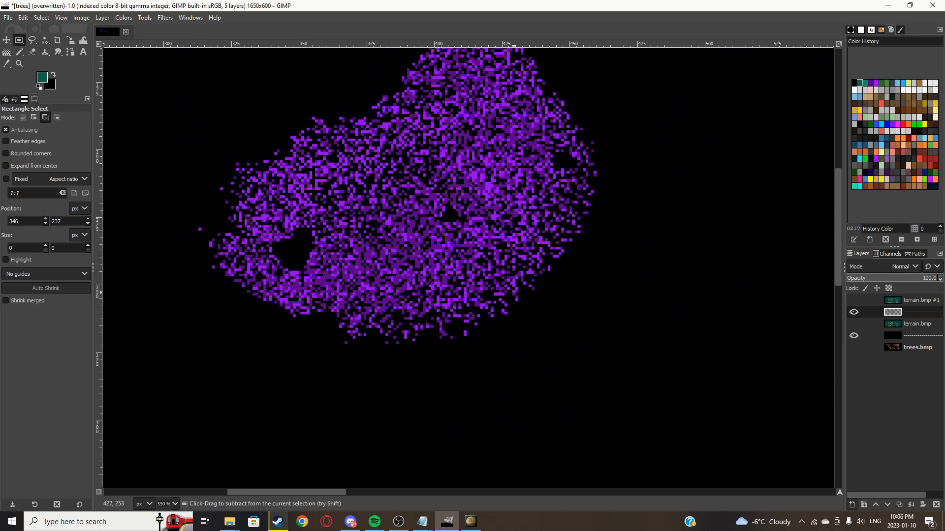
{"action": "left_click", "coordinate": [854, 300]}
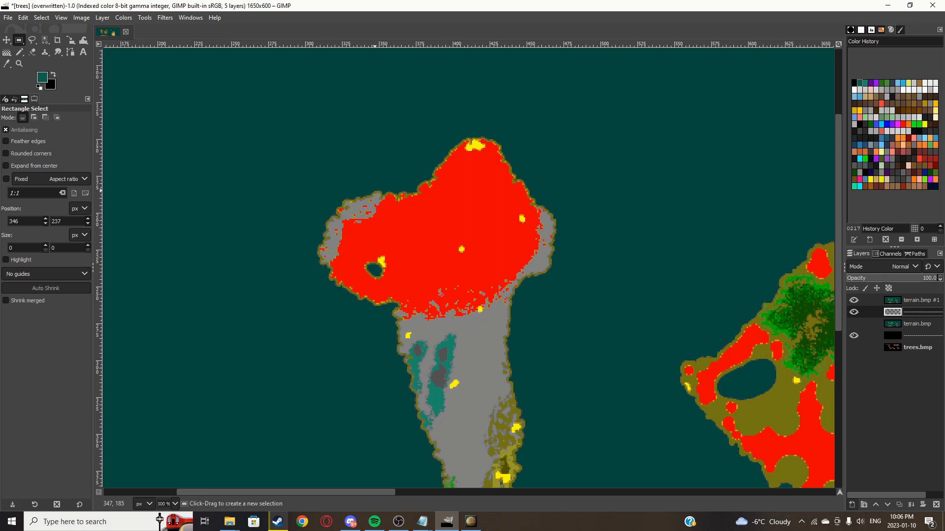
{"action": "left_click", "coordinate": [45, 39]}
{"action": "left_click", "coordinate": [915, 300]}
{"action": "left_click", "coordinate": [243, 118]}
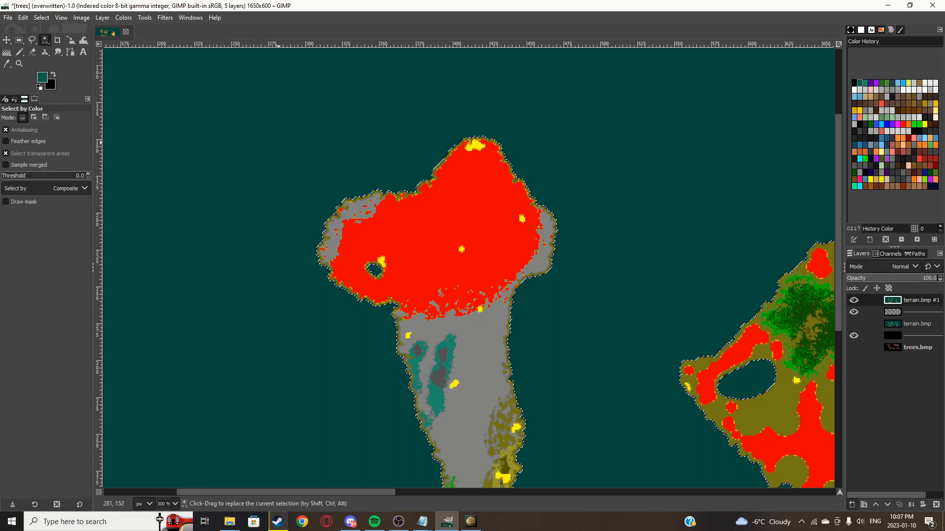
Step: Grow the selection of the water areas by 2 px
{"action": "left_click", "coordinate": [42, 18]}
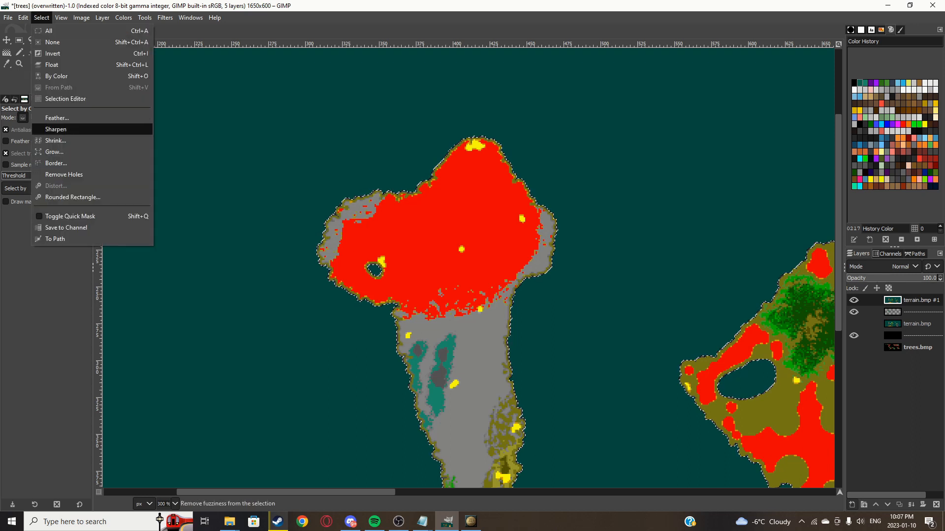
{"action": "left_click", "coordinate": [54, 152]}
{"action": "type", "text": "2"}
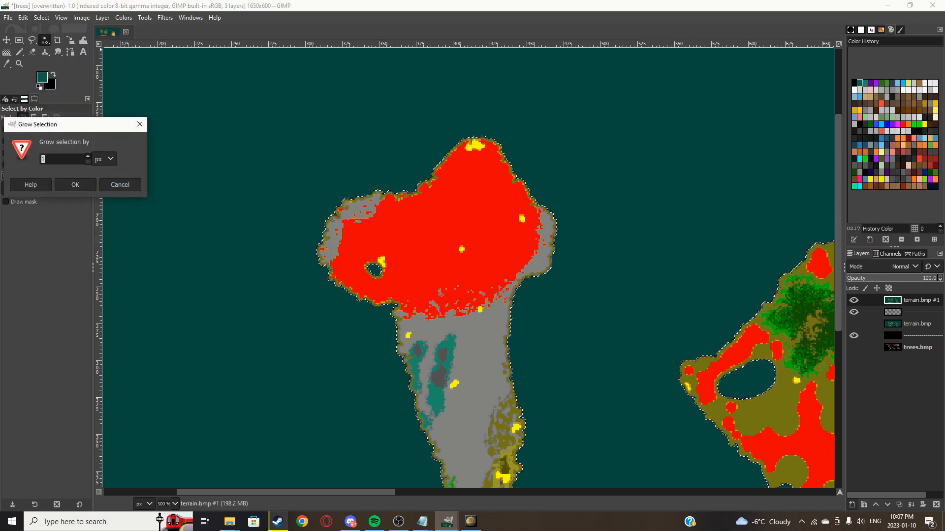
{"action": "key", "text": "Return"}
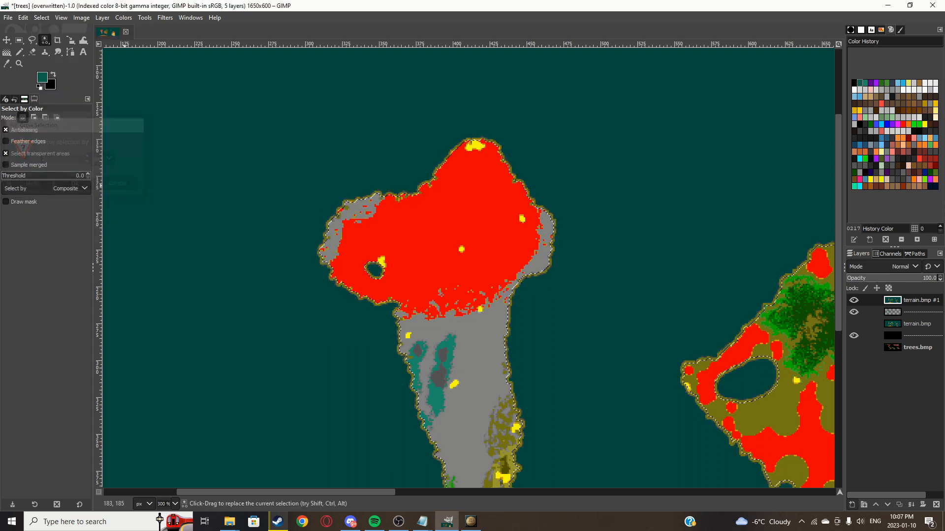
Step: Hide the terrain.bmp #1 layer and delete the tree pixels inside the grown water selection from the merged tree layer
{"action": "scroll", "coordinate": [364, 200], "scroll_direction": "up", "scroll_amount": 5}
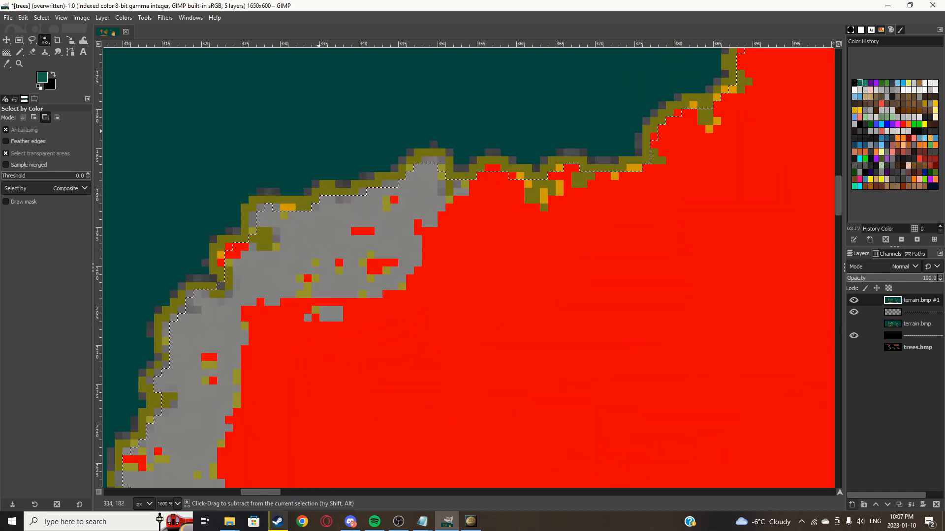
{"action": "scroll", "coordinate": [317, 105], "scroll_direction": "down", "scroll_amount": 5}
{"action": "left_click", "coordinate": [854, 300]}
{"action": "left_click", "coordinate": [916, 312]}
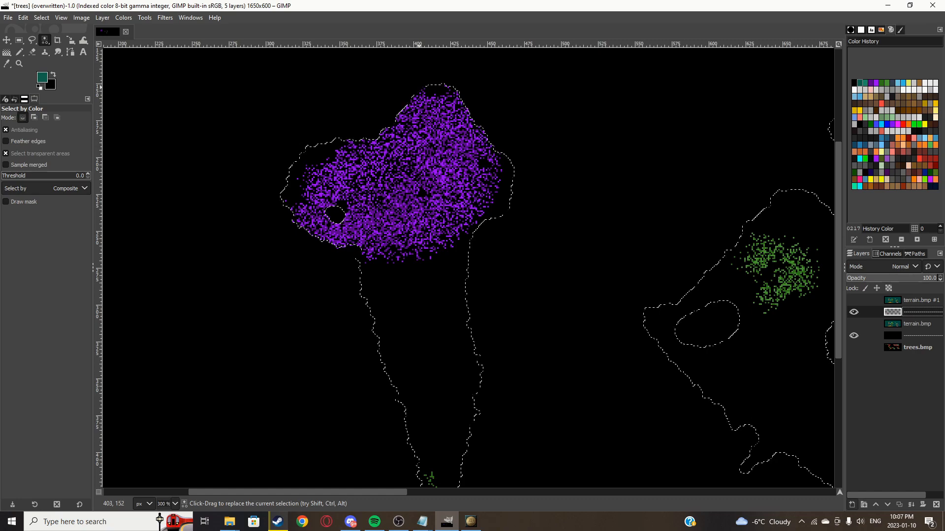
Step: Inspect the remaining tree pixels along the selected coastlines and compare their edges with the terrain.bmp #1 layer
{"action": "scroll", "coordinate": [423, 88], "scroll_direction": "up", "scroll_amount": 4}
{"action": "scroll", "coordinate": [375, 123], "scroll_direction": "down", "scroll_amount": 6}
{"action": "scroll", "coordinate": [587, 175], "scroll_direction": "up", "scroll_amount": 3}
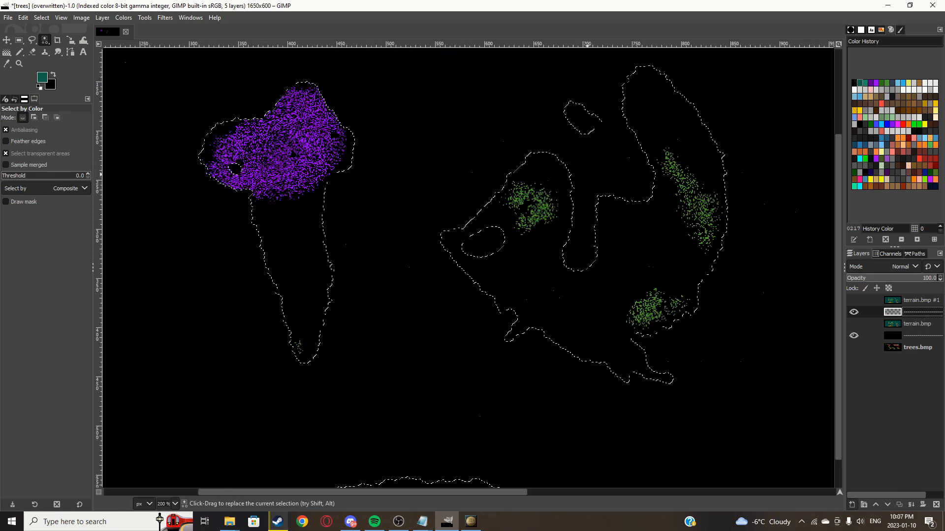
{"action": "scroll", "coordinate": [472, 171], "scroll_direction": "down", "scroll_amount": 2}
{"action": "scroll", "coordinate": [695, 199], "scroll_direction": "up", "scroll_amount": 4}
{"action": "scroll", "coordinate": [694, 222], "scroll_direction": "down", "scroll_amount": 7}
{"action": "scroll", "coordinate": [523, 212], "scroll_direction": "up", "scroll_amount": 10}
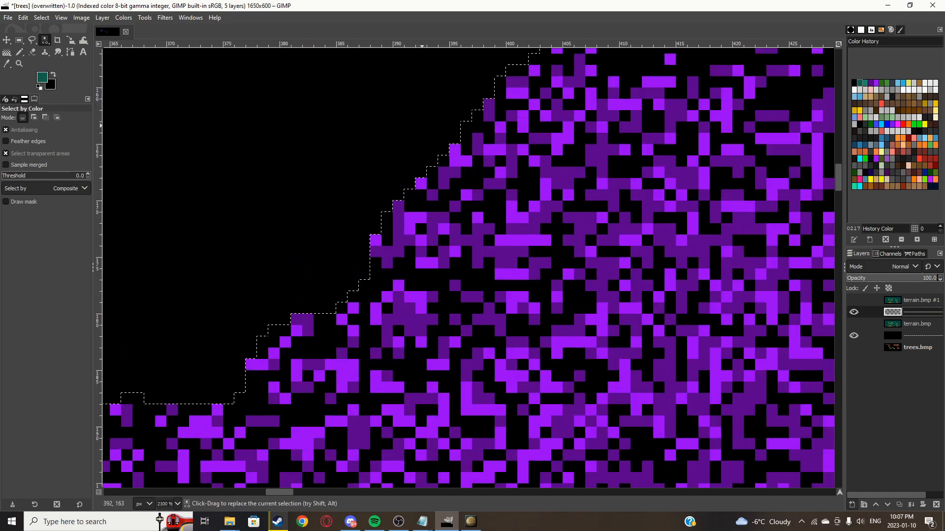
{"action": "scroll", "coordinate": [416, 207], "scroll_direction": "down", "scroll_amount": 4}
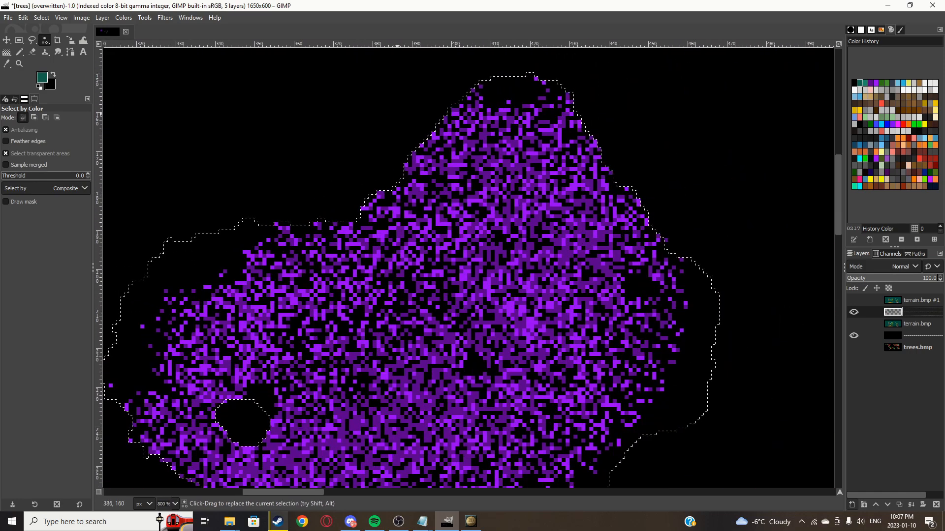
{"action": "left_click", "coordinate": [853, 300]}
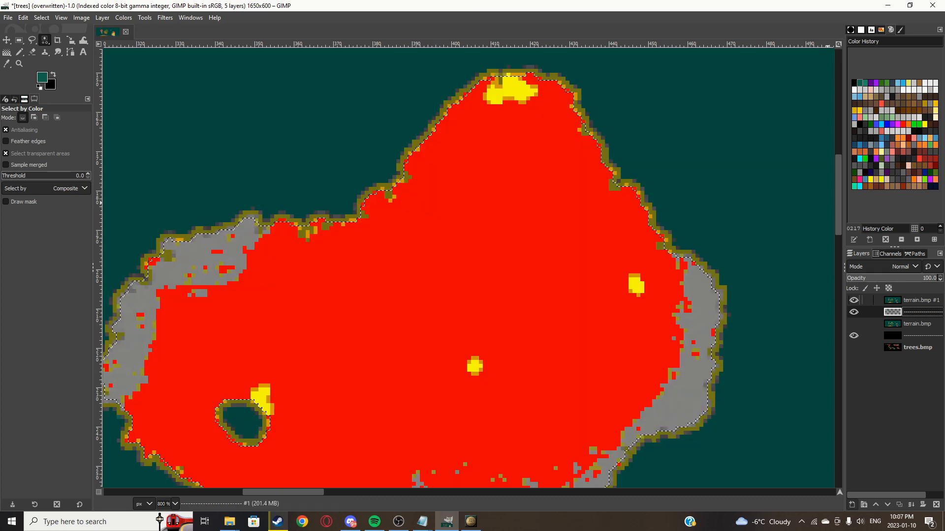
{"action": "left_click", "coordinate": [853, 300]}
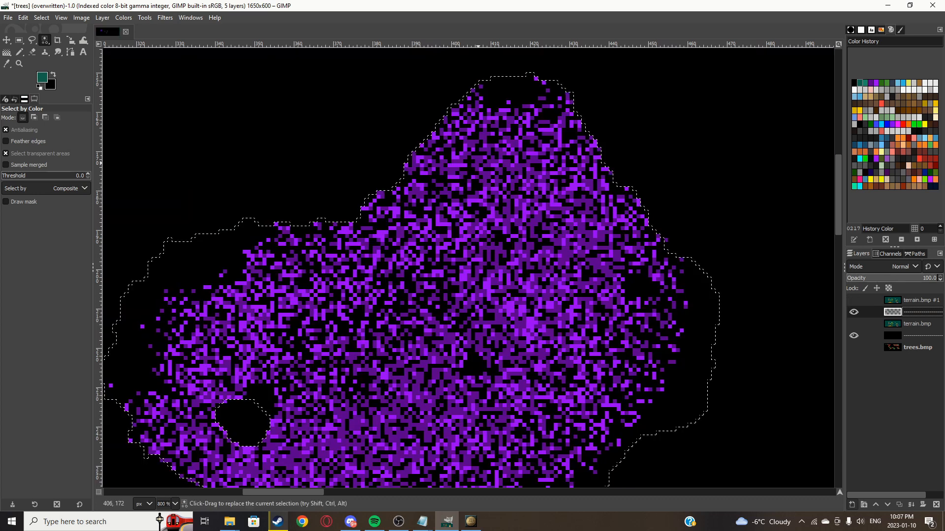
Step: Grow the water selection once more, delete the tree pixels inside it, and clear the selection
{"action": "left_click", "coordinate": [41, 17]}
{"action": "left_click", "coordinate": [54, 152]}
{"action": "left_click", "coordinate": [76, 186]}
{"action": "left_click", "coordinate": [19, 39]}
{"action": "left_click", "coordinate": [415, 133]}
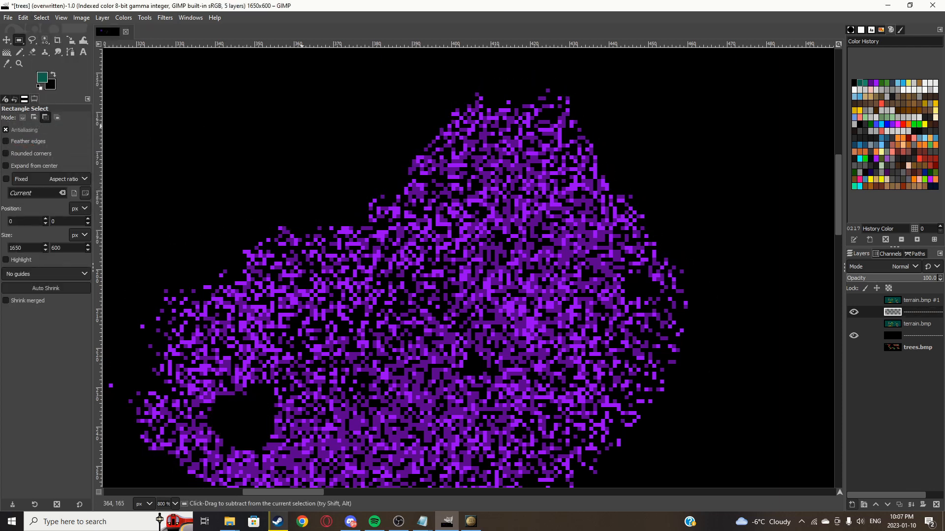
Step: Export the cleaned tree image back over the original trees.bmp
{"action": "scroll", "coordinate": [415, 133], "scroll_direction": "down", "scroll_amount": 4}
{"action": "scroll", "coordinate": [415, 132], "scroll_direction": "down", "scroll_amount": 2, "text": "ctrl"}
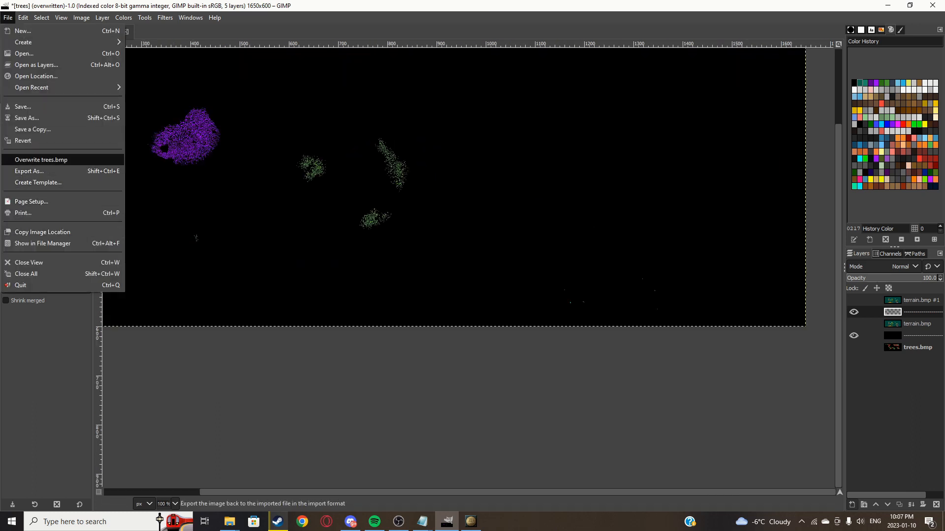
{"action": "left_click", "coordinate": [40, 159]}
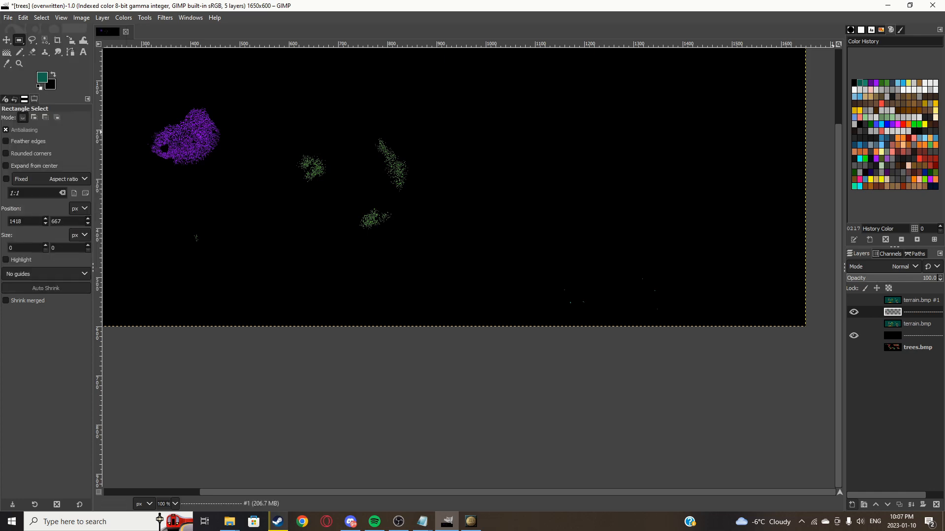
Step: Switch to Hearts of Iron IV, put the error log out of the way, and open the Nudge map editor
{"action": "left_click", "coordinate": [887, 5]}
{"action": "left_click", "coordinate": [471, 521]}
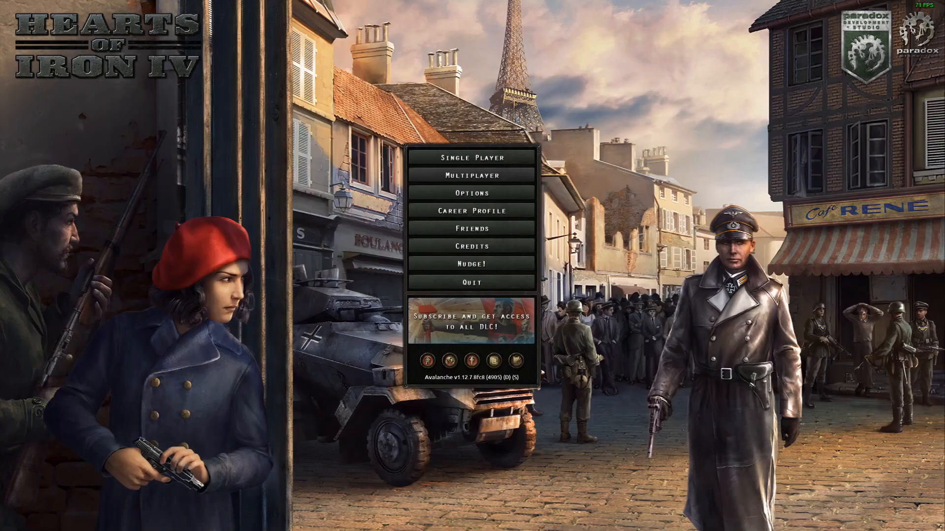
{"action": "key", "text": "alt+Tab"}
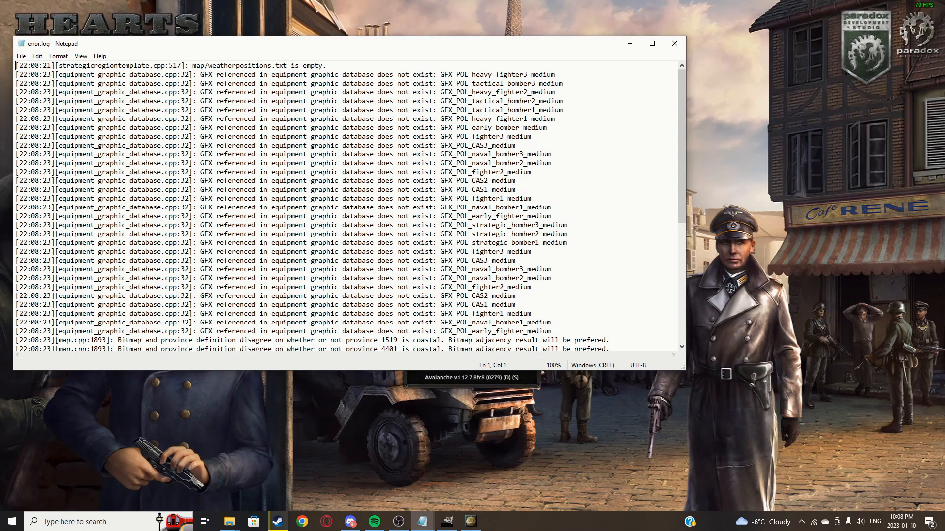
{"action": "left_click", "coordinate": [629, 44]}
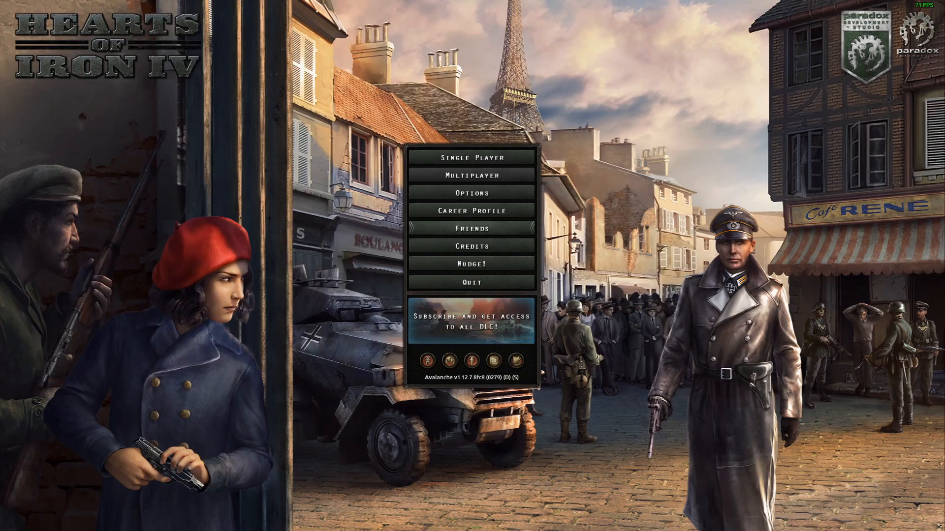
{"action": "left_click", "coordinate": [471, 264]}
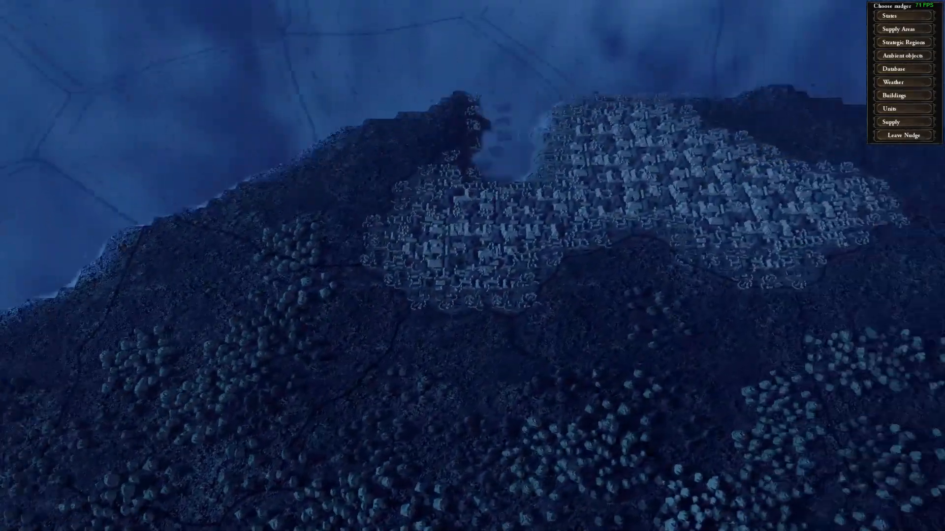
Step: Examine the tree placement around the northern coastal city, the coastlines, and the forests of the continents on the game map
{"action": "scroll", "coordinate": [472, 266], "scroll_direction": "down", "scroll_amount": 5}
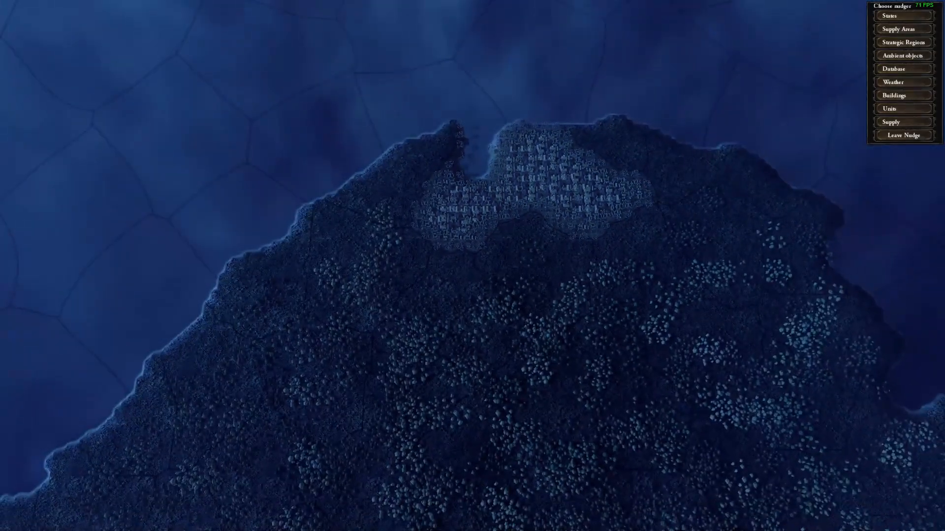
{"action": "scroll", "coordinate": [472, 265], "scroll_direction": "up", "scroll_amount": 5}
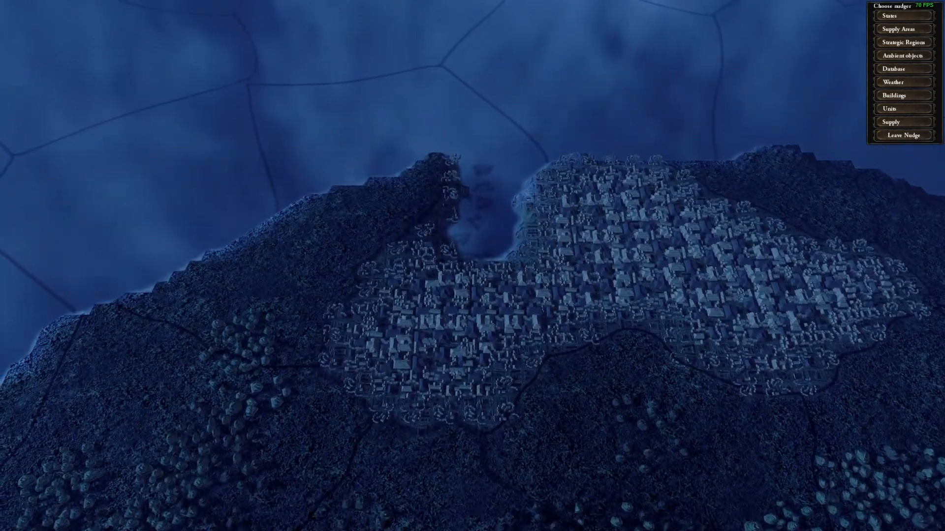
{"action": "scroll", "coordinate": [472, 266], "scroll_direction": "down", "scroll_amount": 5}
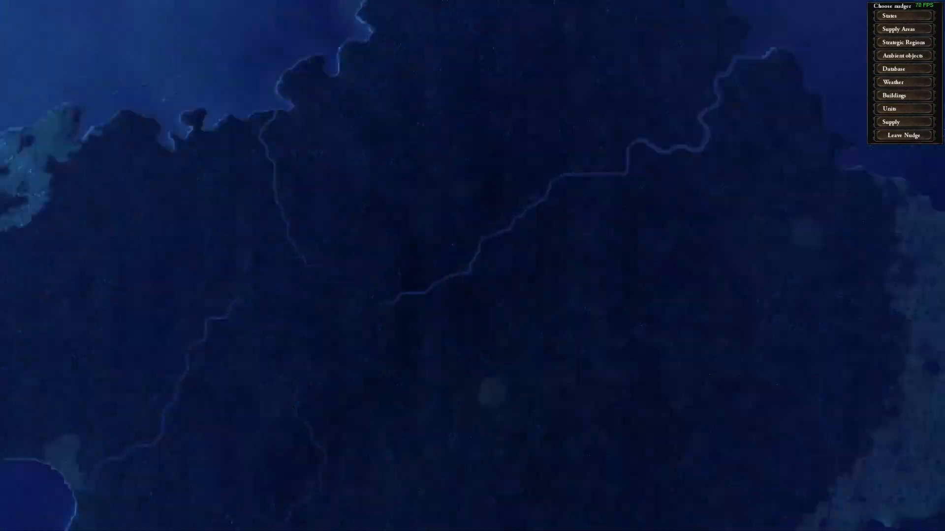
{"action": "scroll", "coordinate": [472, 266], "scroll_direction": "down", "scroll_amount": 5}
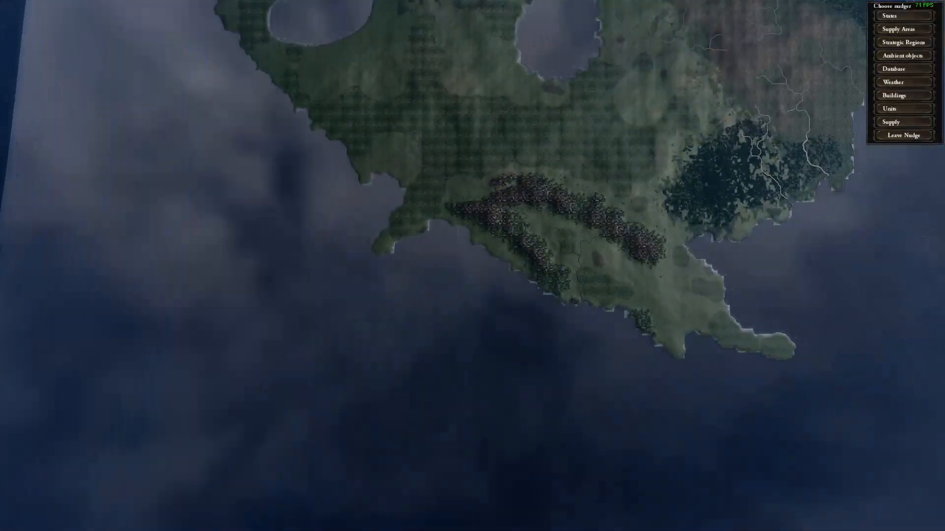
{"action": "scroll", "coordinate": [473, 266], "scroll_direction": "up", "scroll_amount": 1}
{"action": "scroll", "coordinate": [472, 266], "scroll_direction": "down", "scroll_amount": 5}
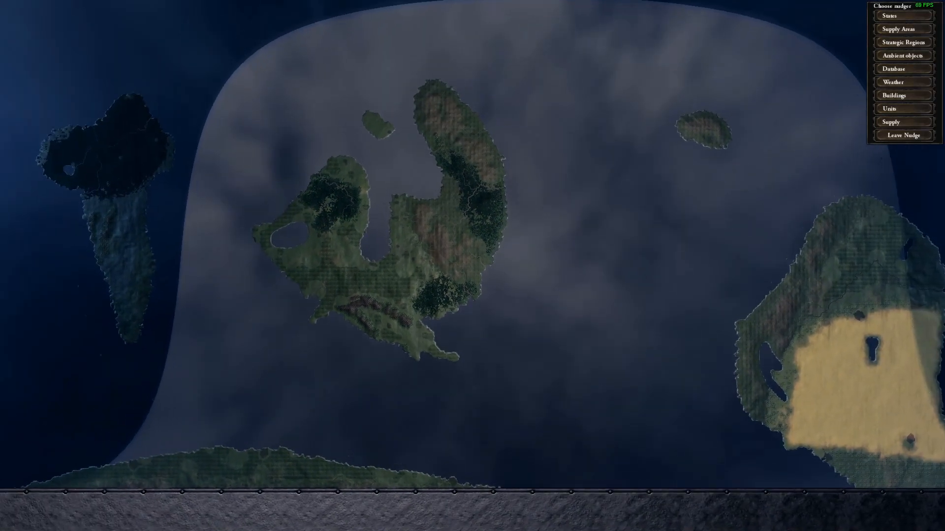
{"action": "scroll", "coordinate": [462, 167], "scroll_direction": "up", "scroll_amount": 6}
{"action": "scroll", "coordinate": [473, 265], "scroll_direction": "down", "scroll_amount": 6}
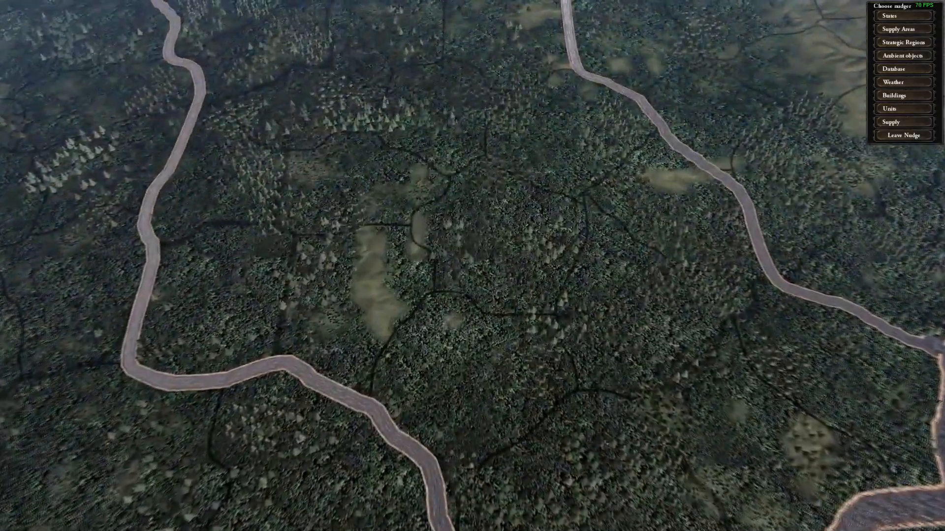
{"action": "scroll", "coordinate": [472, 266], "scroll_direction": "down", "scroll_amount": 2}
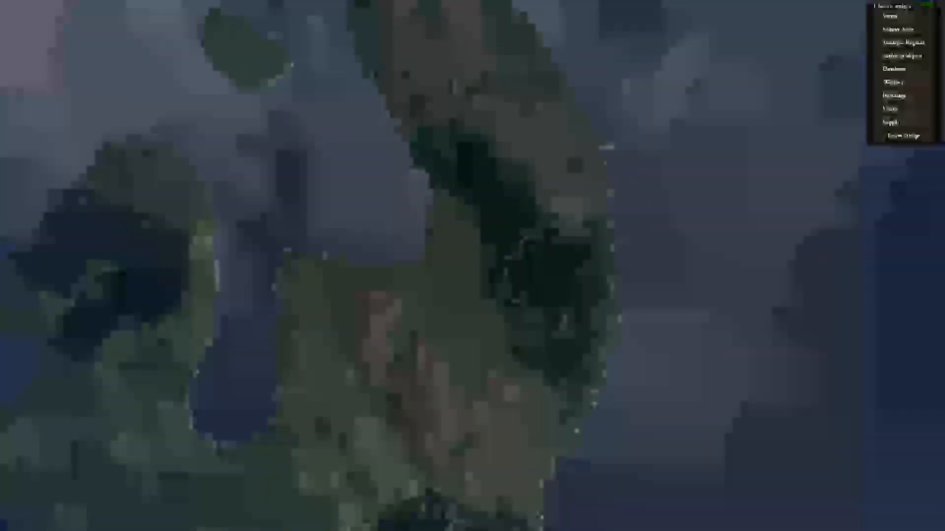
{"action": "scroll", "coordinate": [472, 266], "scroll_direction": "down", "scroll_amount": 2}
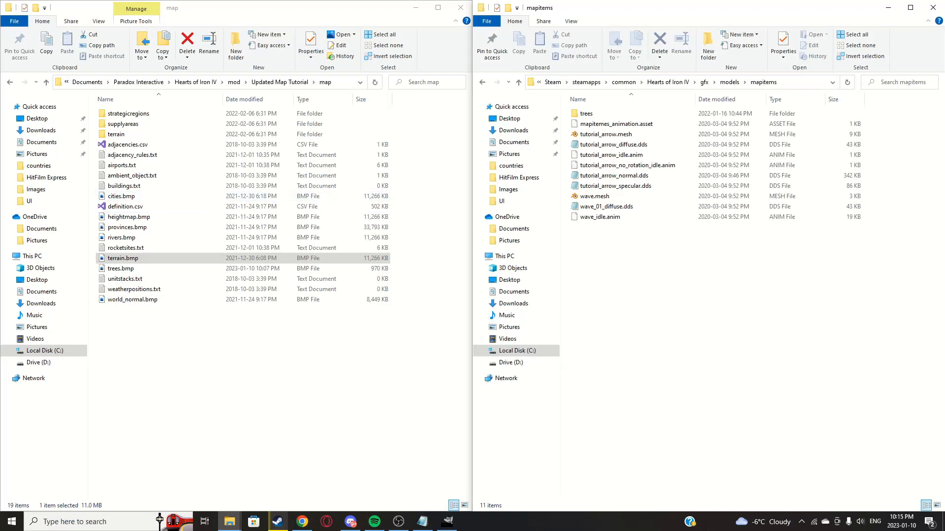
Step: In File Explorer, open the Updated Map Tutorial mod's gfx folder and select trees.gfx in the base game's gfx/entities folder
{"action": "left_click", "coordinate": [418, 315]}
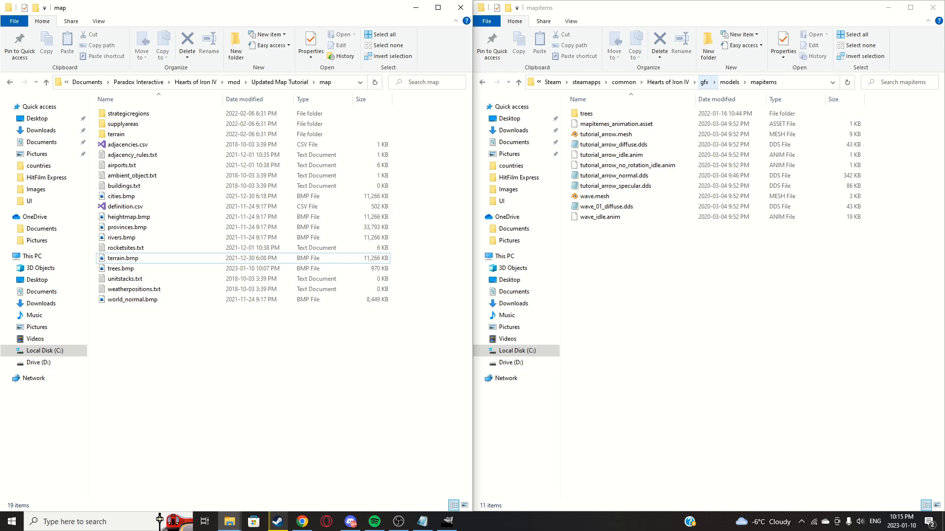
{"action": "left_click", "coordinate": [279, 82]}
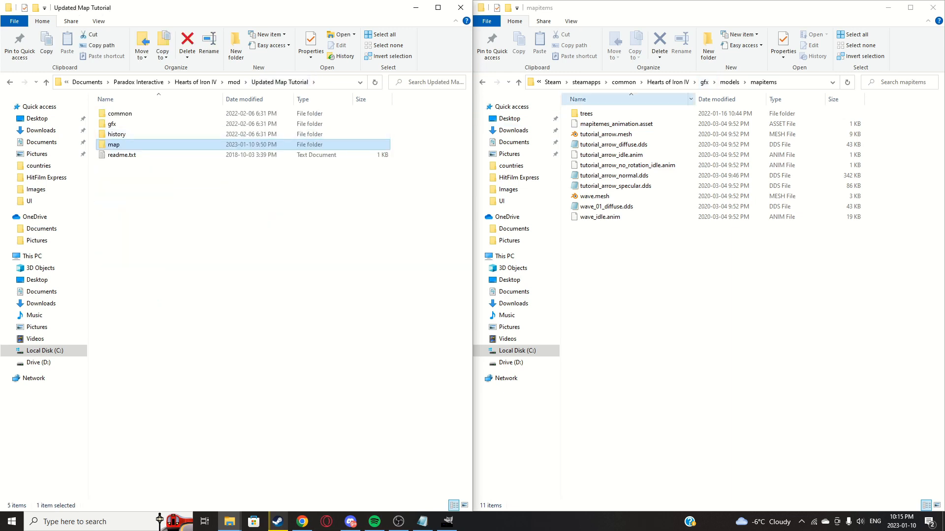
{"action": "left_click", "coordinate": [667, 82]}
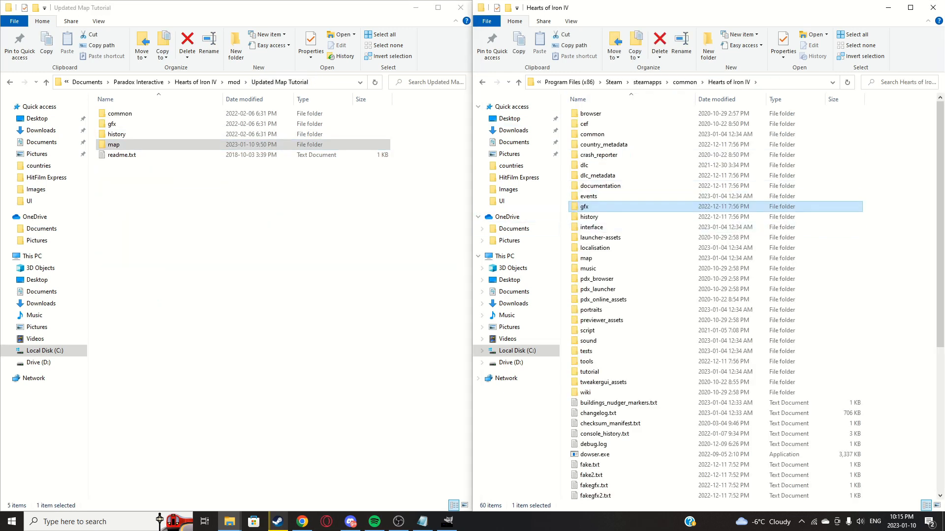
{"action": "left_click", "coordinate": [295, 224]}
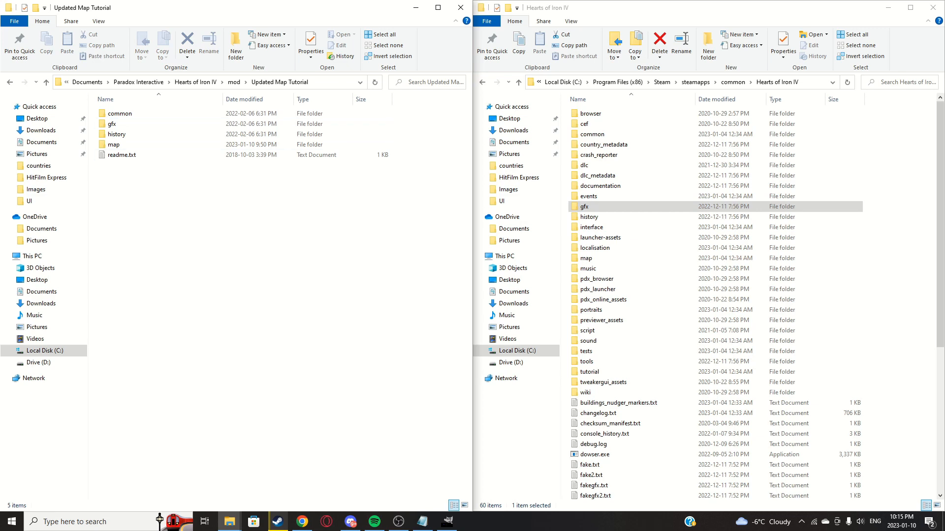
{"action": "double_click", "coordinate": [113, 124]}
{"action": "double_click", "coordinate": [586, 208]}
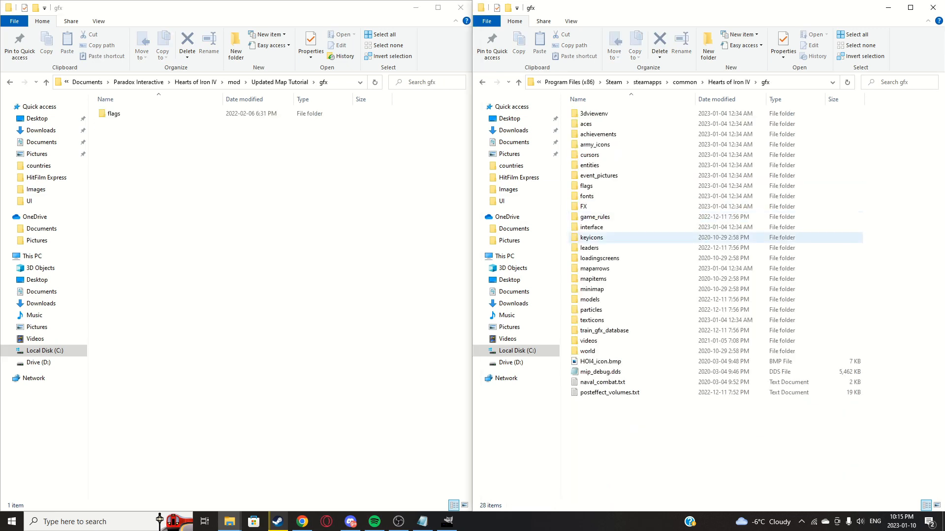
{"action": "left_click", "coordinate": [315, 187]}
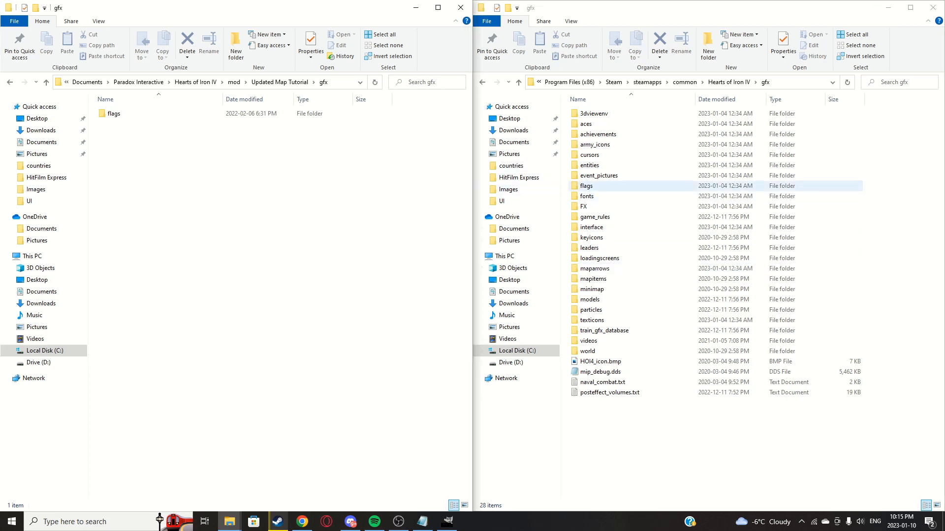
{"action": "double_click", "coordinate": [589, 165]}
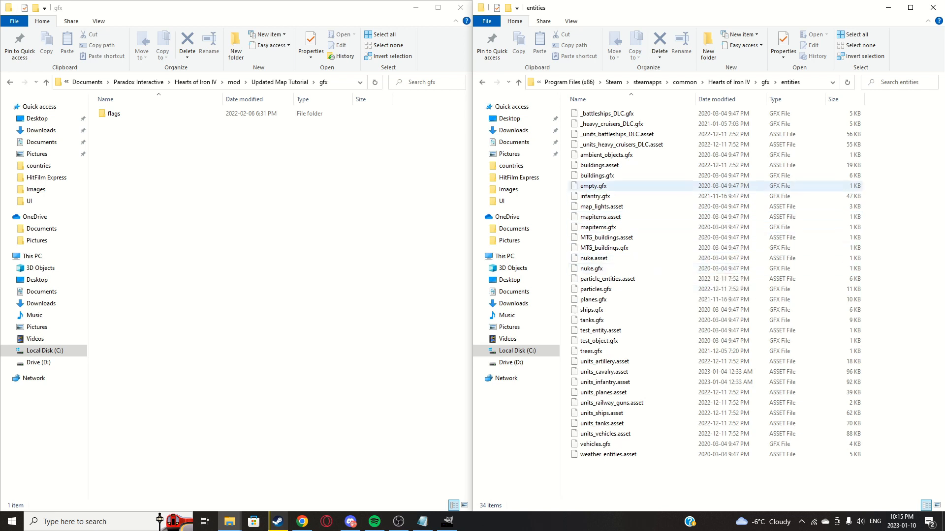
{"action": "left_click", "coordinate": [593, 351]}
{"action": "right_click", "coordinate": [185, 171]}
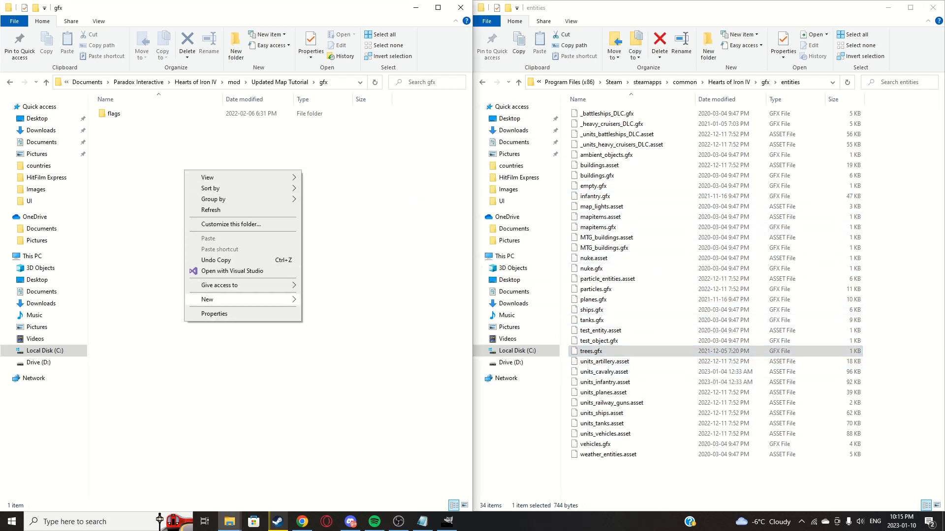
{"action": "mouse_move", "coordinate": [246, 300]}
{"action": "left_click", "coordinate": [324, 300]}
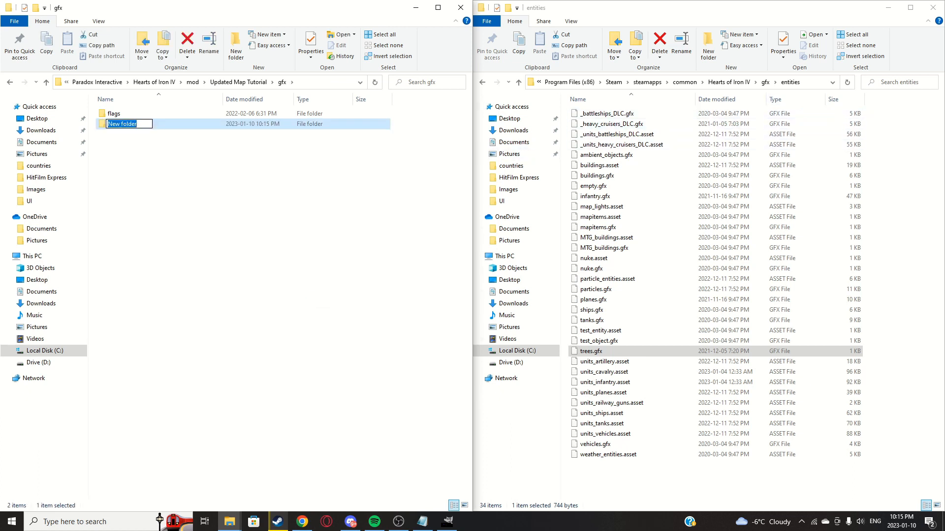
{"action": "key", "text": "Return"}
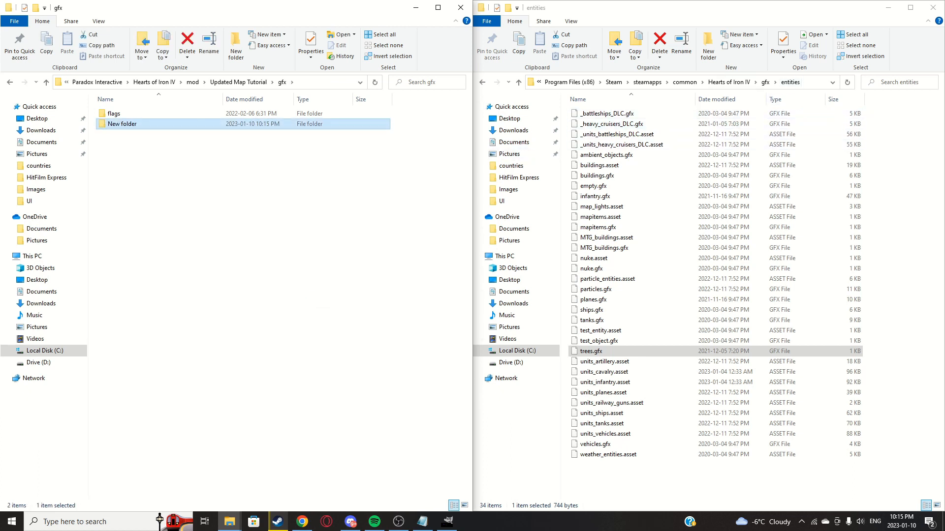
{"action": "key", "text": "Delete"}
Step: Copy the entities folder from the base game's gfx folder into the Updated Map Tutorial mod's gfx folder
{"action": "left_click", "coordinate": [765, 82]}
{"action": "double_click", "coordinate": [607, 166]}
{"action": "right_click", "coordinate": [607, 166]}
{"action": "left_click", "coordinate": [765, 82]}
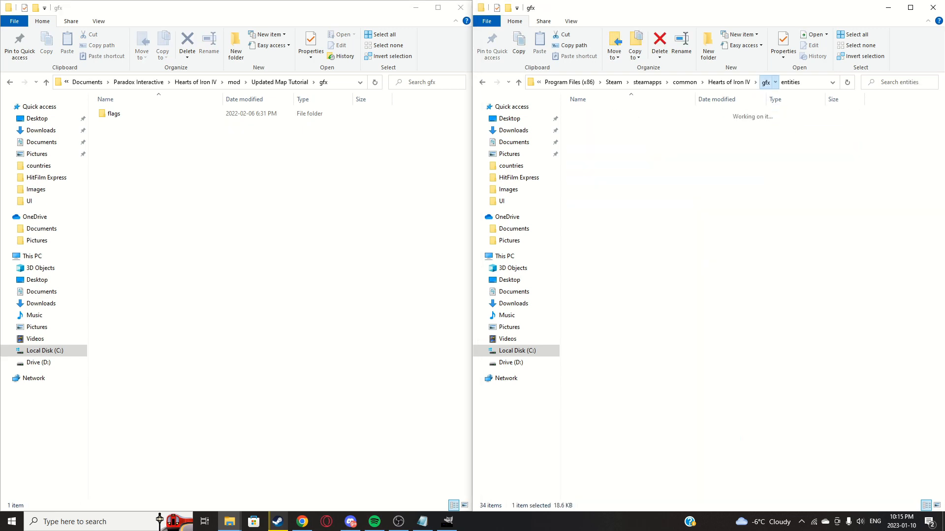
{"action": "right_click", "coordinate": [599, 166]}
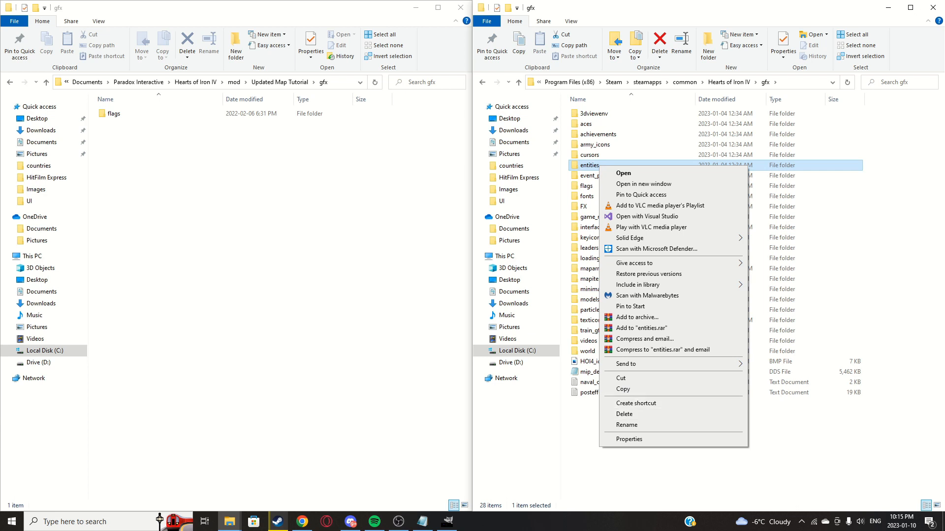
{"action": "left_click", "coordinate": [630, 389]}
{"action": "left_click", "coordinate": [315, 275]}
{"action": "key", "text": "ctrl+v"}
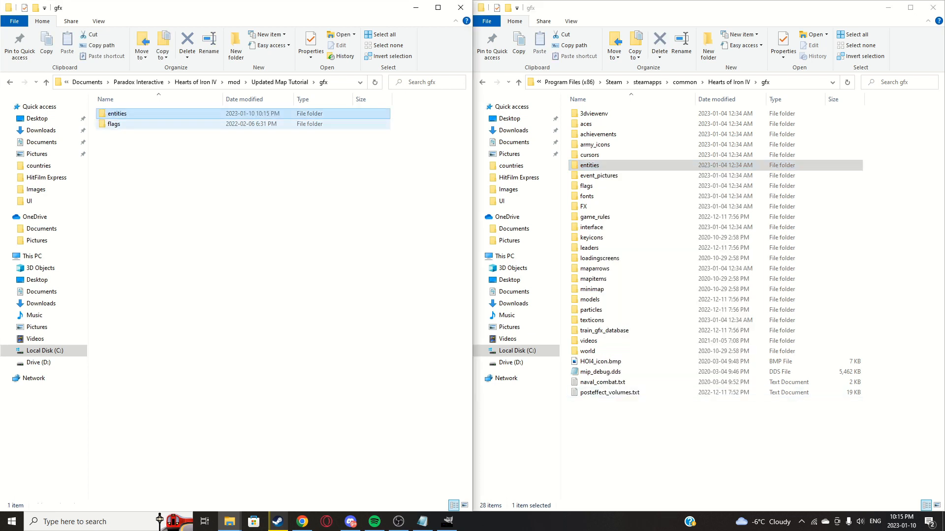
{"action": "right_click", "coordinate": [142, 113]}
{"action": "left_click", "coordinate": [166, 373]}
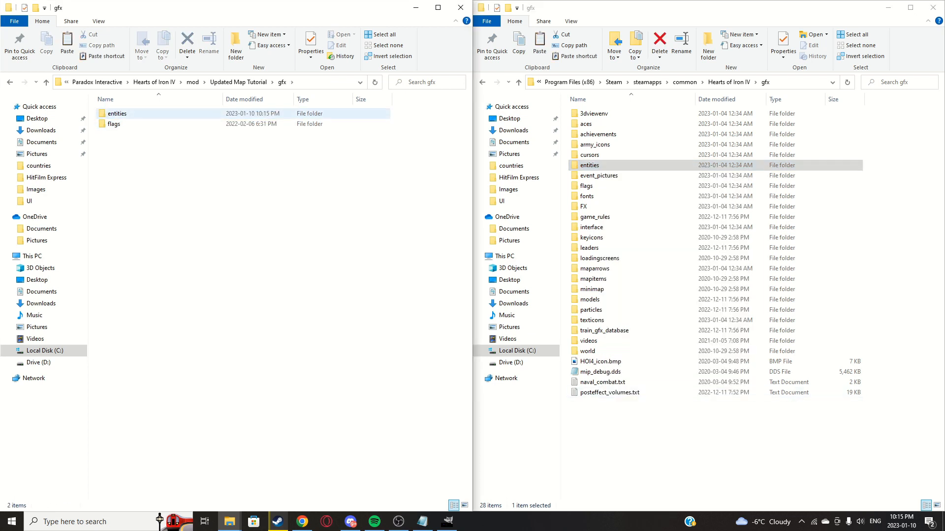
Step: Delete every file in the mod's gfx/entities folder except trees.gfx
{"action": "double_click", "coordinate": [117, 114]}
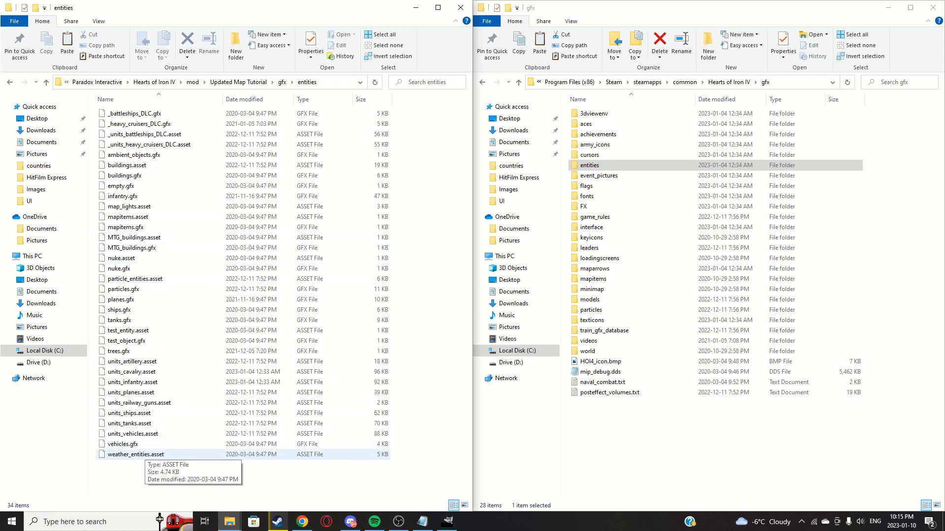
{"action": "left_click", "coordinate": [136, 454]}
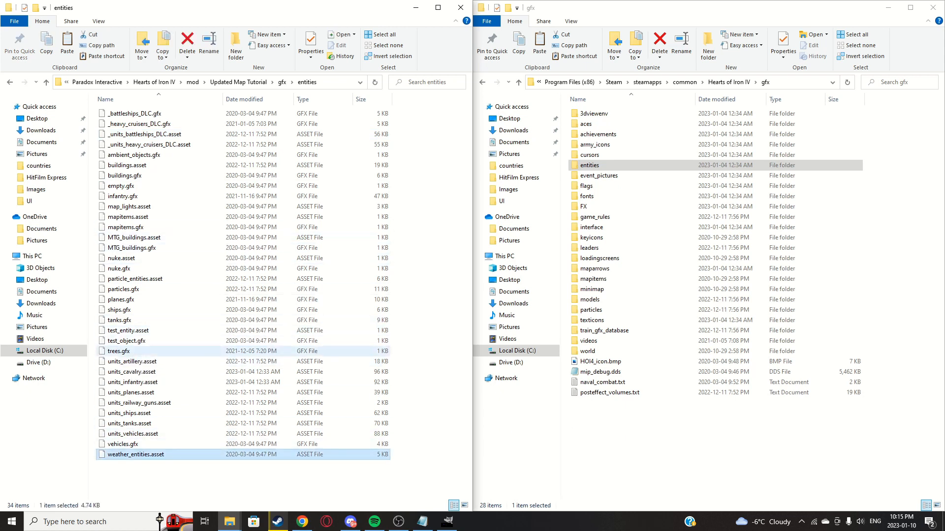
{"action": "left_click", "coordinate": [132, 361], "text": "shift"}
{"action": "key", "text": "Delete"}
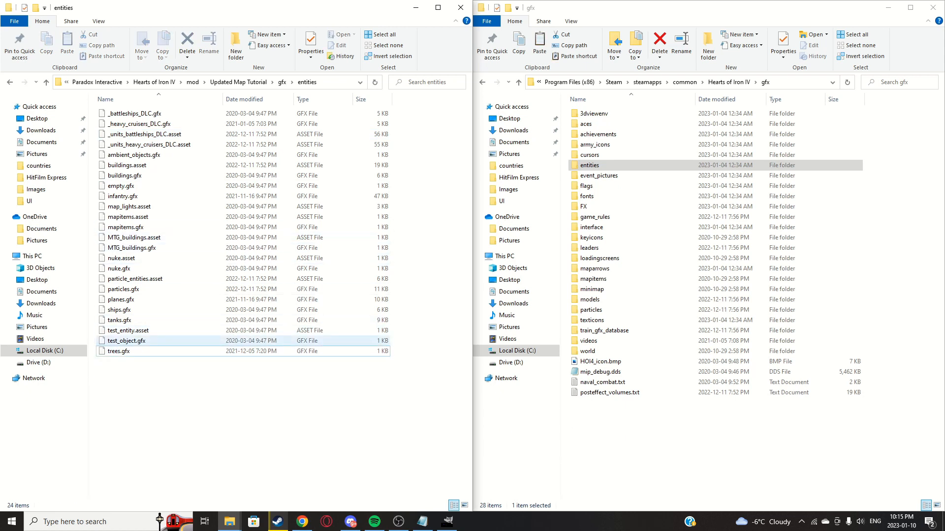
{"action": "left_click", "coordinate": [148, 113], "text": "shift"}
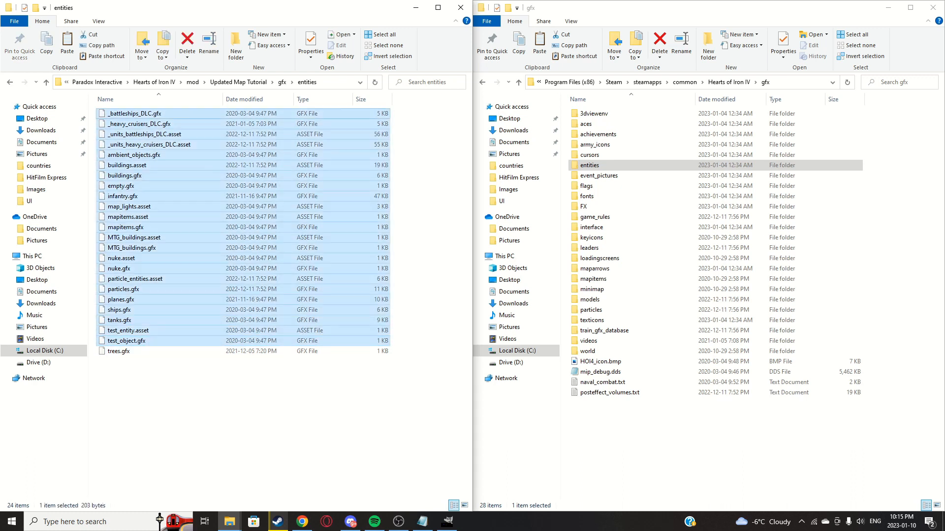
{"action": "key", "text": "Delete"}
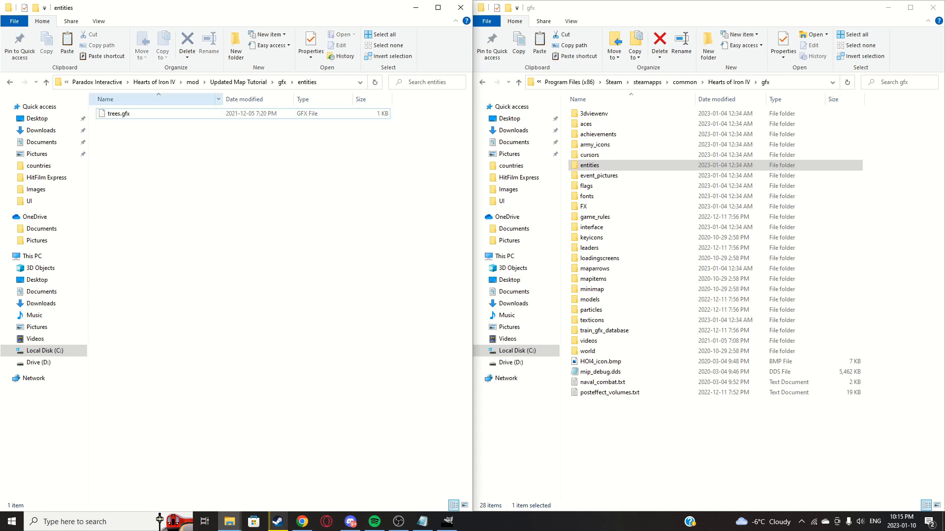
Step: Open the mod's trees.gfx file in Notepad++
{"action": "right_click", "coordinate": [196, 113]}
{"action": "left_click", "coordinate": [170, 143]}
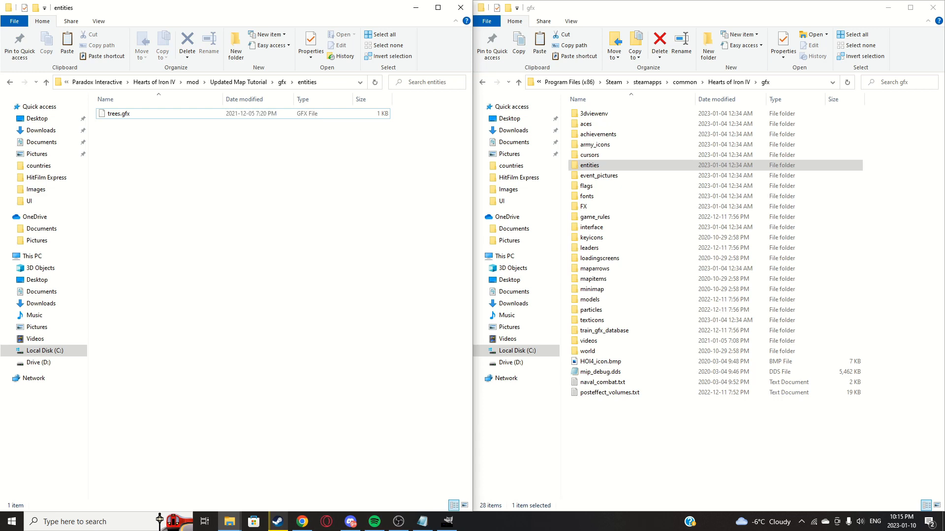
{"action": "left_click", "coordinate": [127, 113]}
{"action": "right_click", "coordinate": [149, 115]}
{"action": "left_click", "coordinate": [197, 147]}
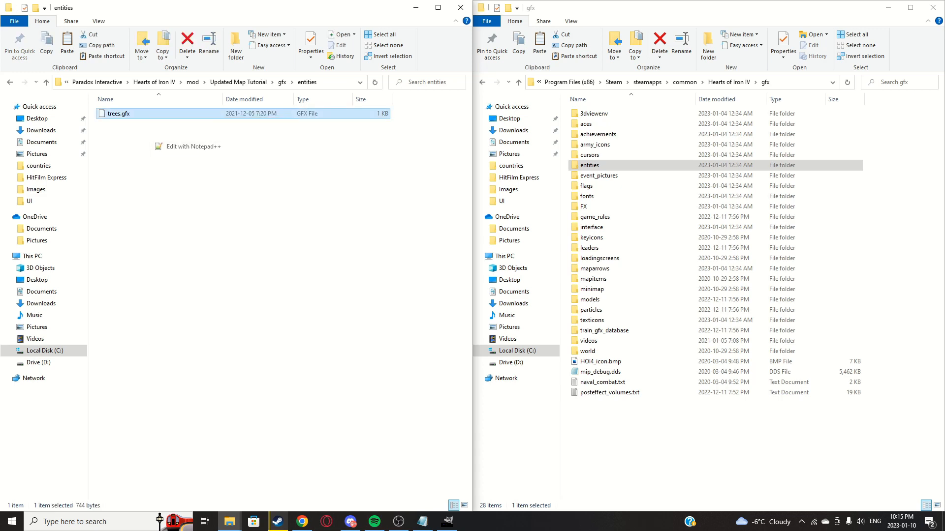
Step: Examine the pdxmesh entries for the palm, Europe and Africa trees in trees.gfx, and close the editor
{"action": "scroll", "coordinate": [315, 332], "scroll_direction": "down", "scroll_amount": 13}
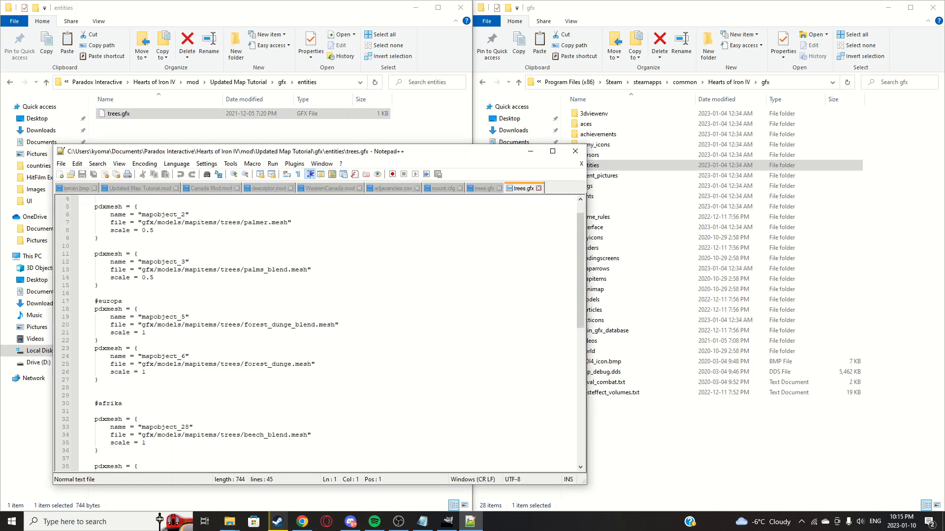
{"action": "scroll", "coordinate": [315, 332], "scroll_direction": "up", "scroll_amount": 11}
{"action": "scroll", "coordinate": [315, 332], "scroll_direction": "up", "scroll_amount": 2}
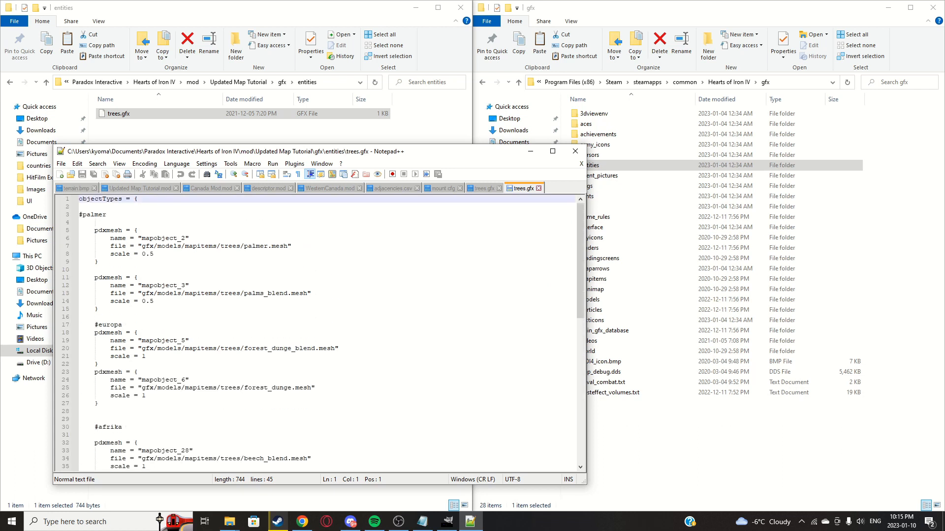
{"action": "left_click_drag", "start_coordinate": [95, 230], "coordinate": [99, 404]}
{"action": "scroll", "coordinate": [315, 332], "scroll_direction": "down", "scroll_amount": 4}
{"action": "left_click_drag", "start_coordinate": [95, 348], "coordinate": [98, 427]}
{"action": "left_click", "coordinate": [97, 427]}
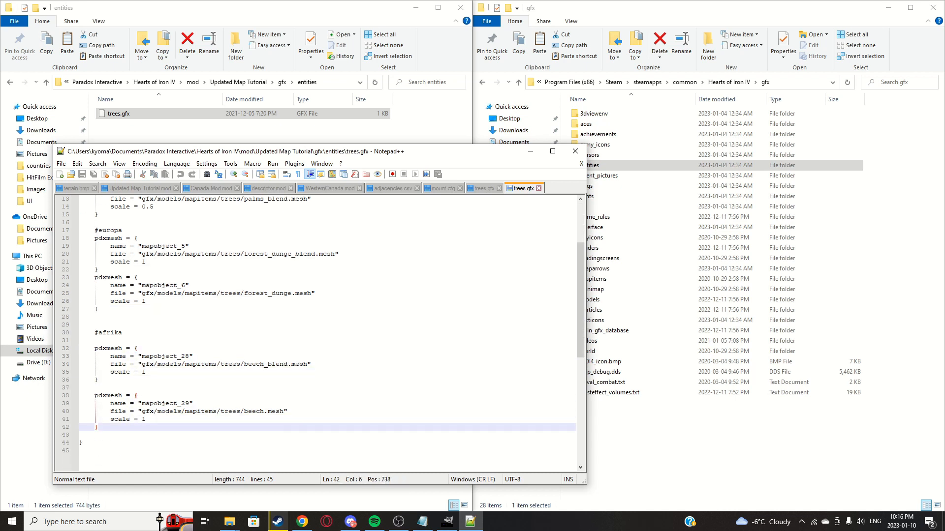
{"action": "left_click", "coordinate": [574, 151]}
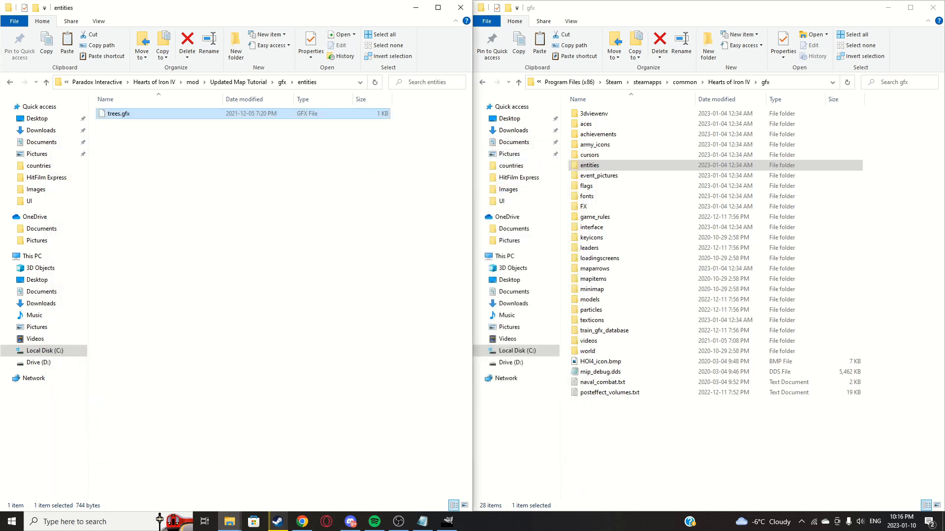
Step: Return to the mod's gfx folder and open the base game's gfx/models folder
{"action": "left_click", "coordinate": [315, 197]}
{"action": "left_click", "coordinate": [282, 82]}
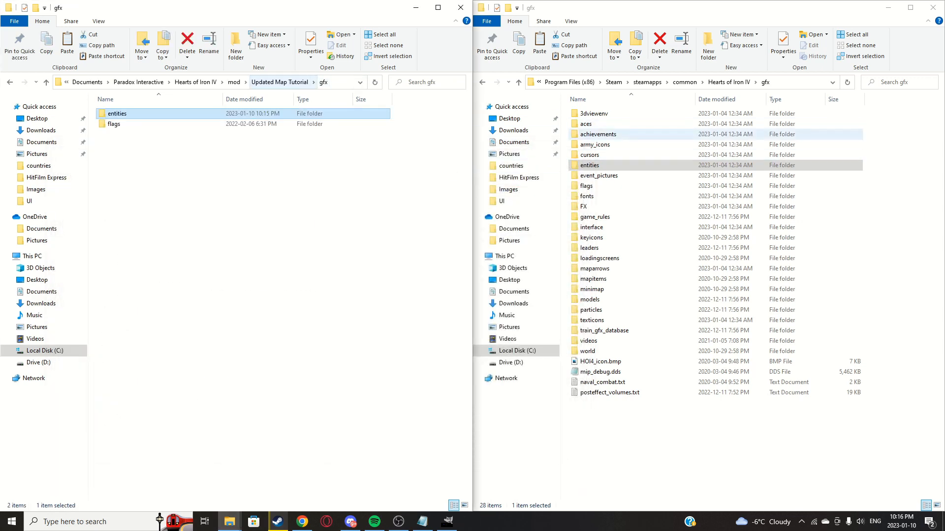
{"action": "left_click", "coordinate": [729, 82]}
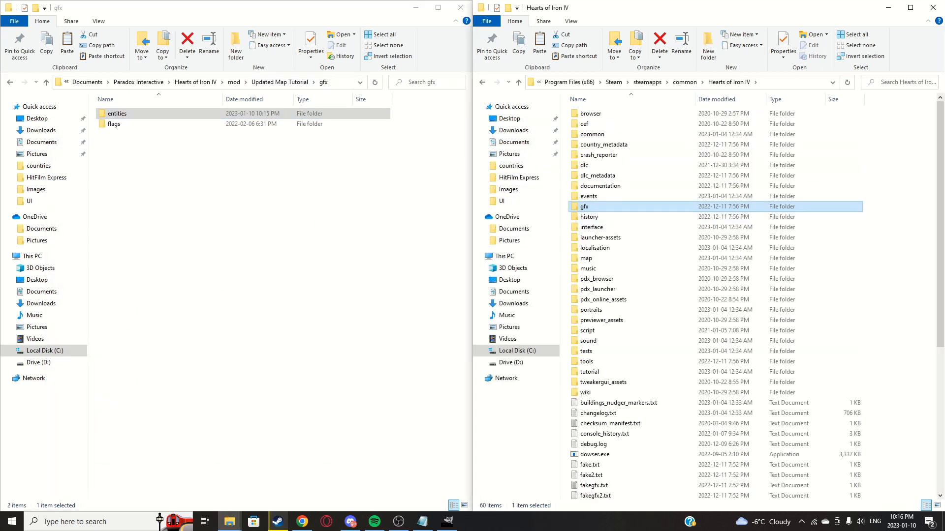
{"action": "double_click", "coordinate": [584, 206]}
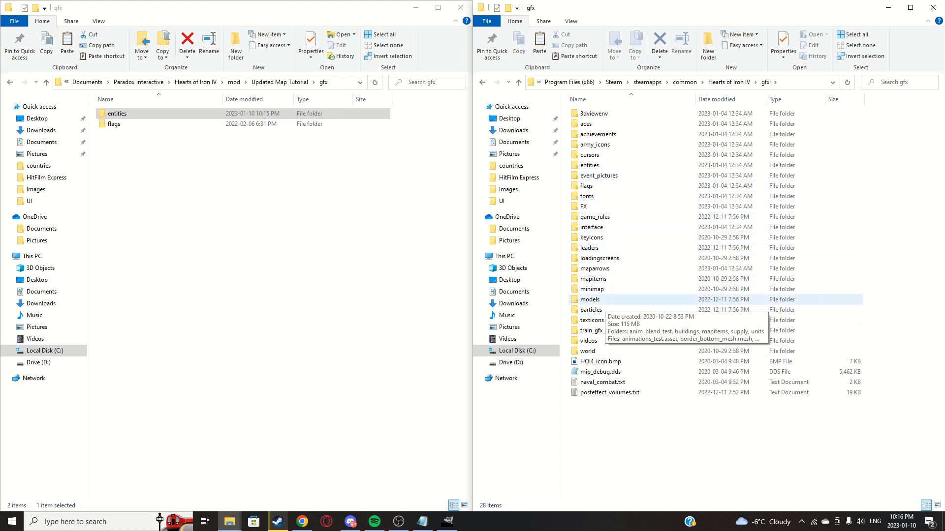
{"action": "double_click", "coordinate": [589, 300]}
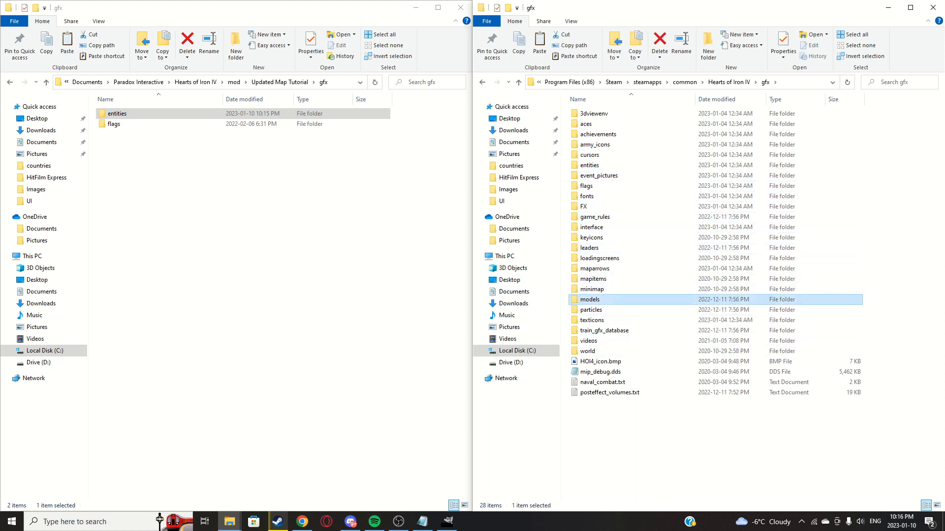
Step: Create a folder named models in the mod's gfx folder and open it
{"action": "left_click", "coordinate": [280, 82]}
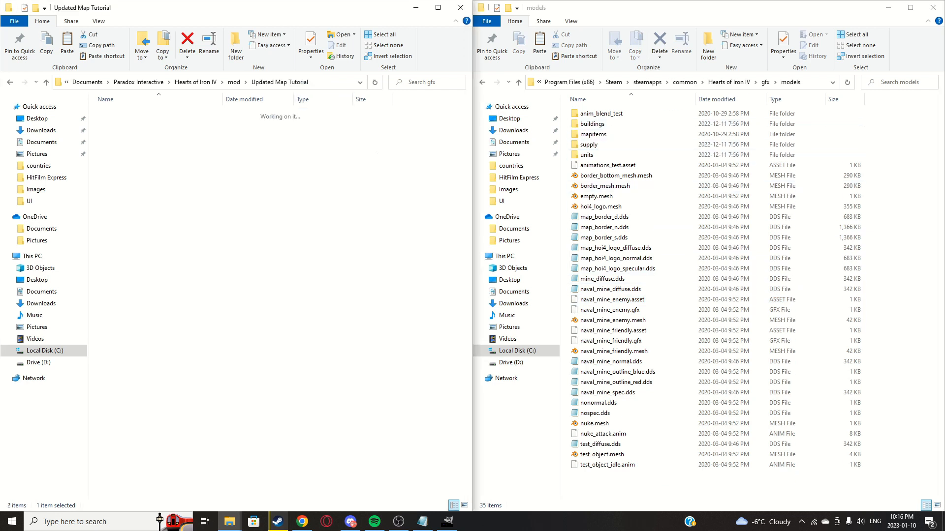
{"action": "right_click", "coordinate": [182, 227]}
{"action": "key", "text": "Escape"}
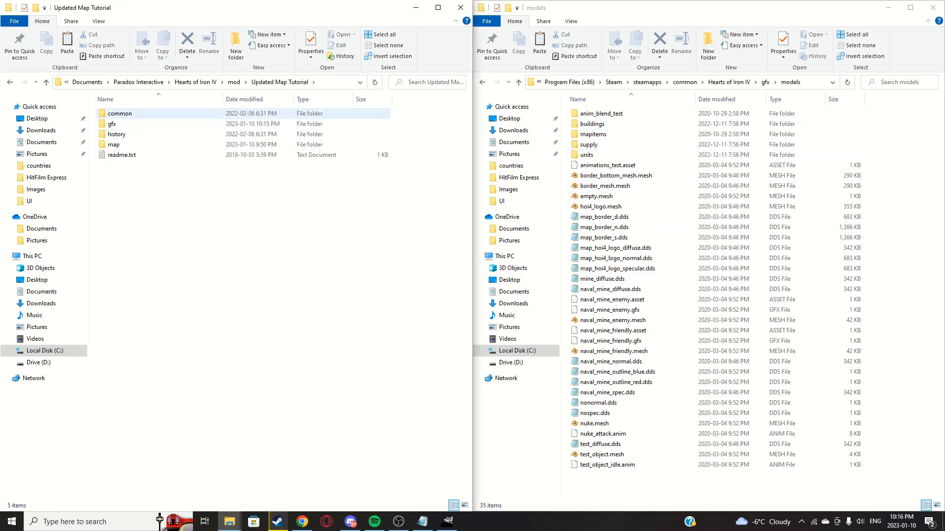
{"action": "double_click", "coordinate": [113, 123]}
{"action": "right_click", "coordinate": [199, 251]}
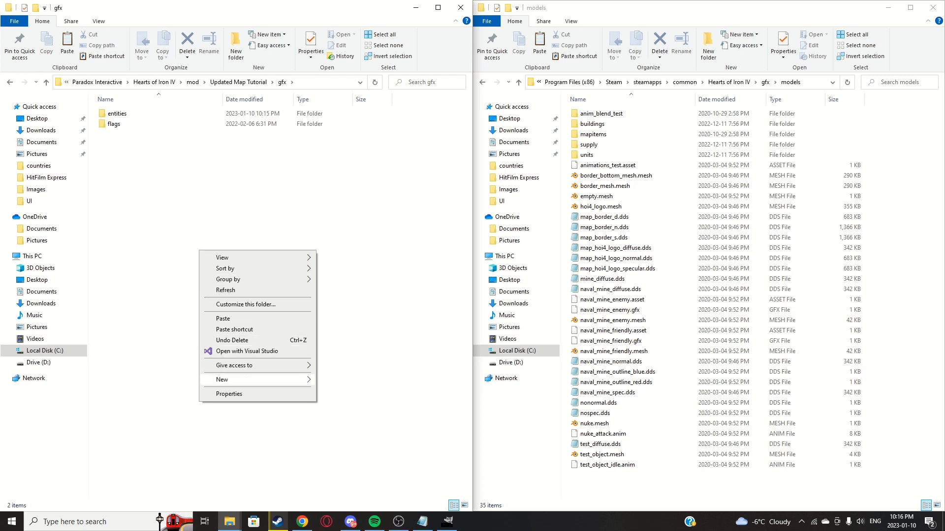
{"action": "mouse_move", "coordinate": [261, 380]}
{"action": "left_click", "coordinate": [340, 213]}
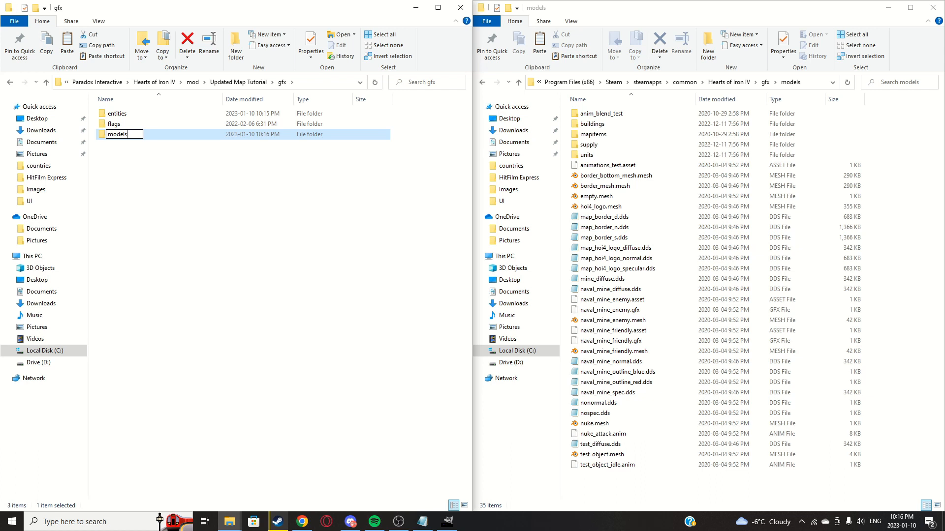
{"action": "key", "text": "Return"}
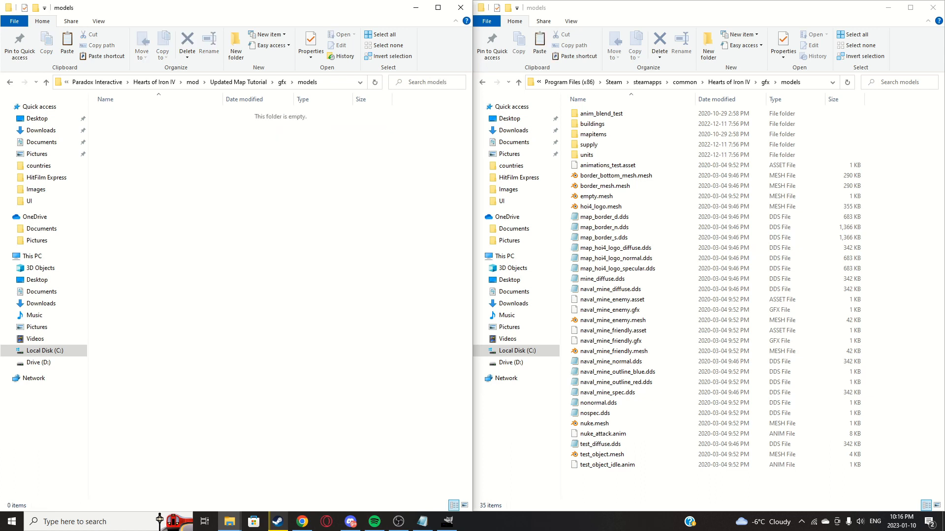
Step: Create a folder named mapitems inside the mod's models folder and open it
{"action": "right_click", "coordinate": [207, 187]}
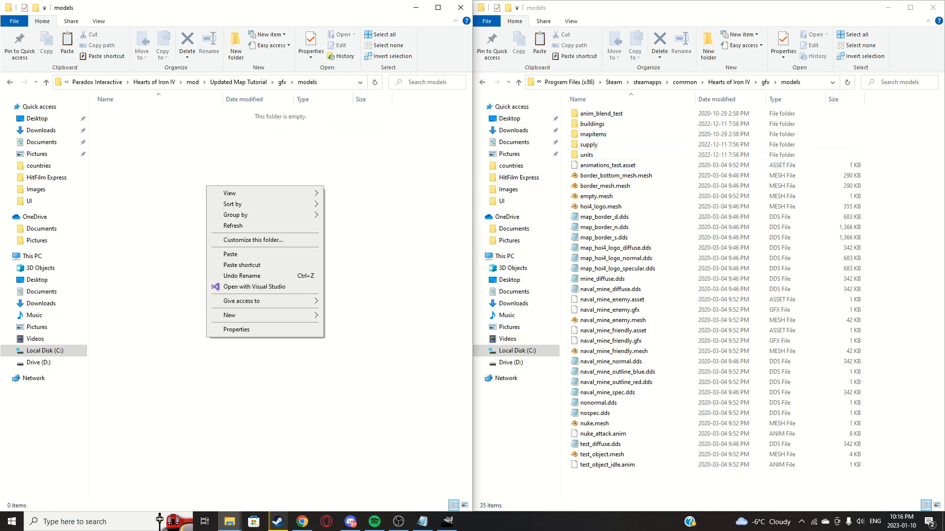
{"action": "mouse_move", "coordinate": [265, 315]}
{"action": "left_click", "coordinate": [345, 316]}
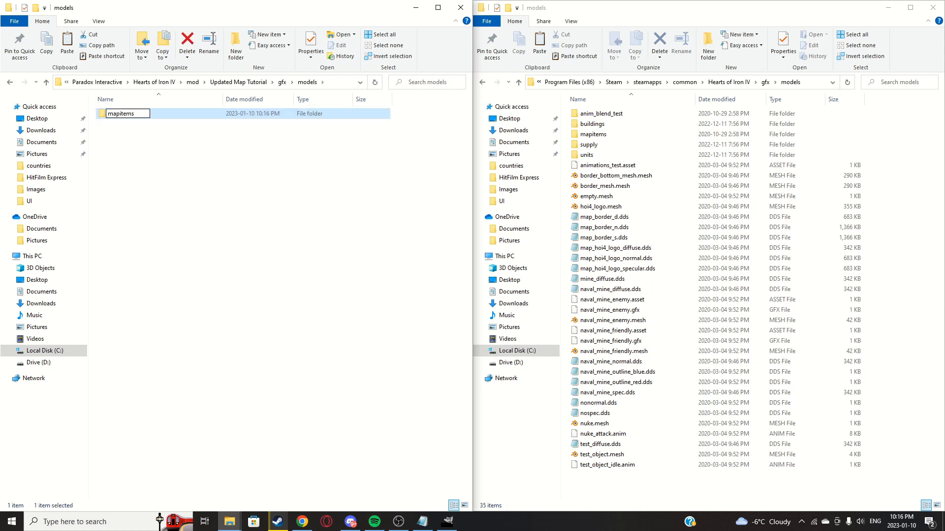
{"action": "key", "text": "Return"}
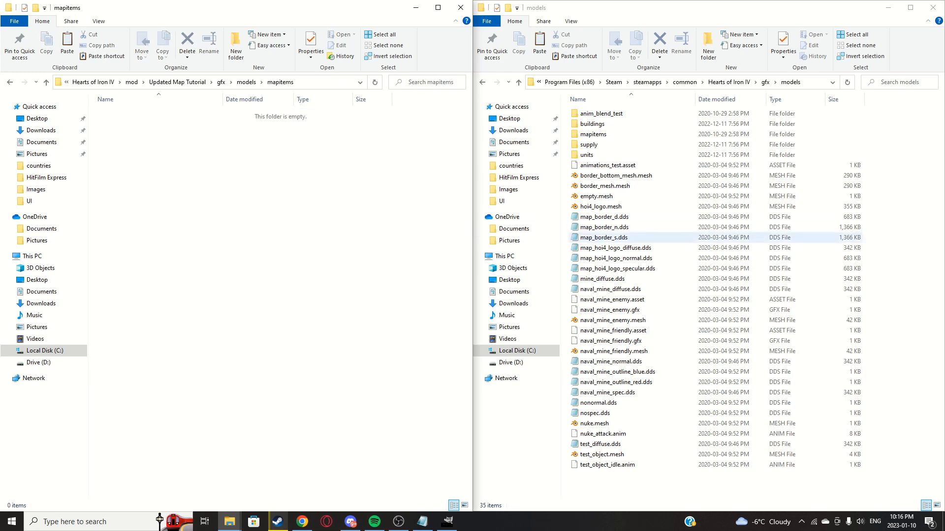
Step: Create a trees folder in the mod's mapitems folder and open it alongside the base game's gfx/models/mapitems/trees folder
{"action": "double_click", "coordinate": [592, 134]}
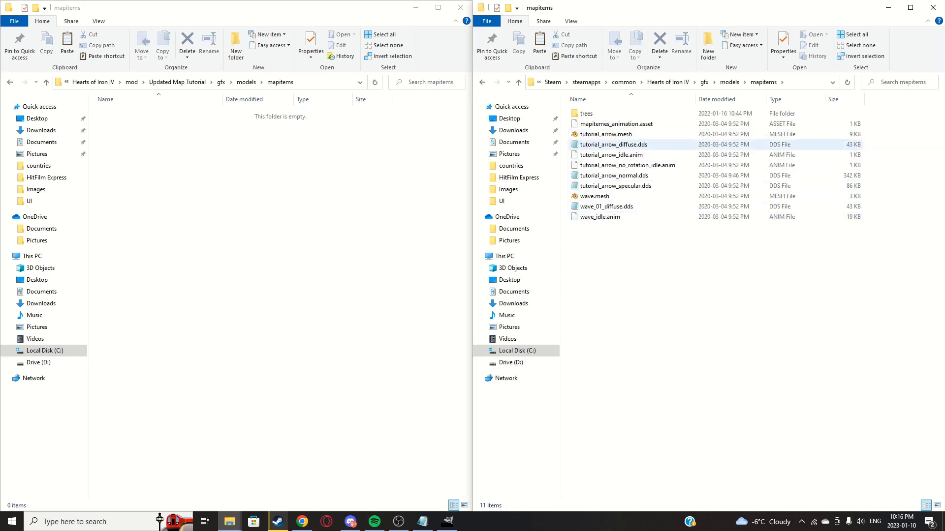
{"action": "right_click", "coordinate": [273, 229]}
{"action": "mouse_move", "coordinate": [335, 358]}
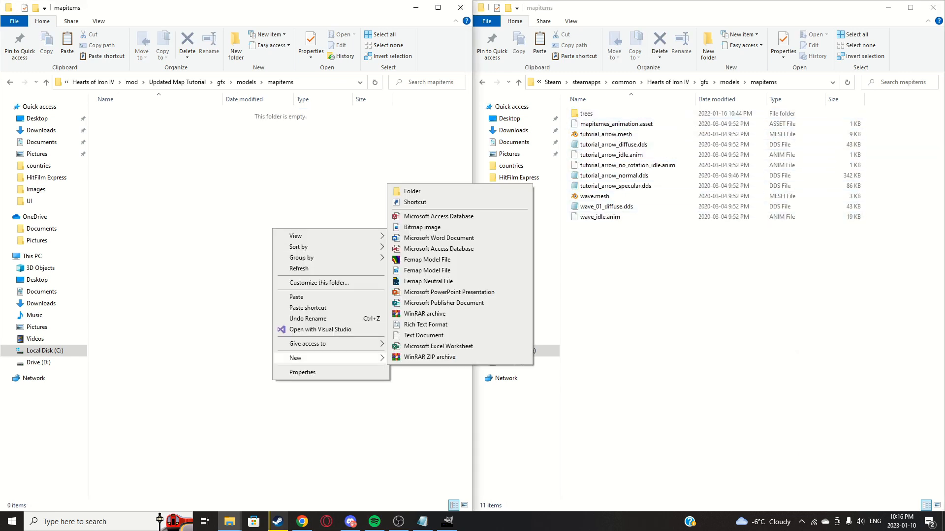
{"action": "left_click", "coordinate": [411, 190]}
{"action": "type", "text": "trees"}
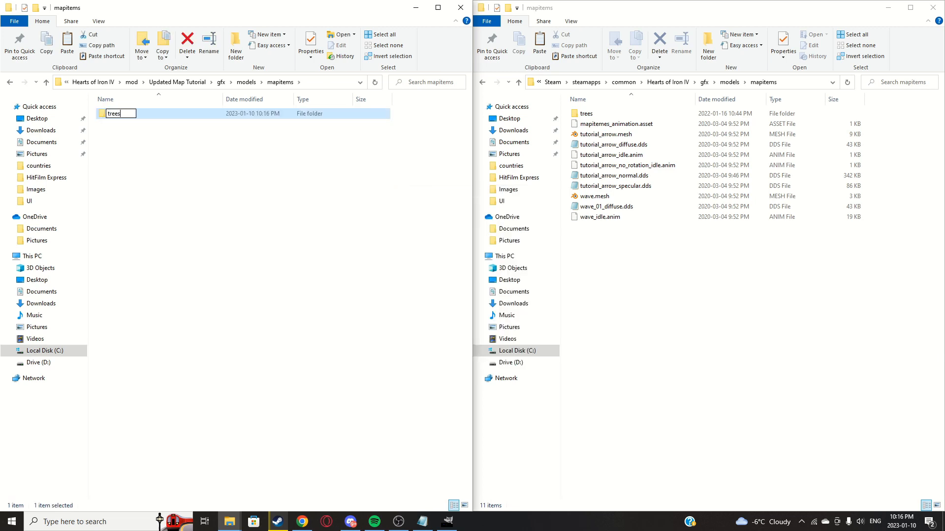
{"action": "key", "text": "Return"}
{"action": "double_click", "coordinate": [163, 114]}
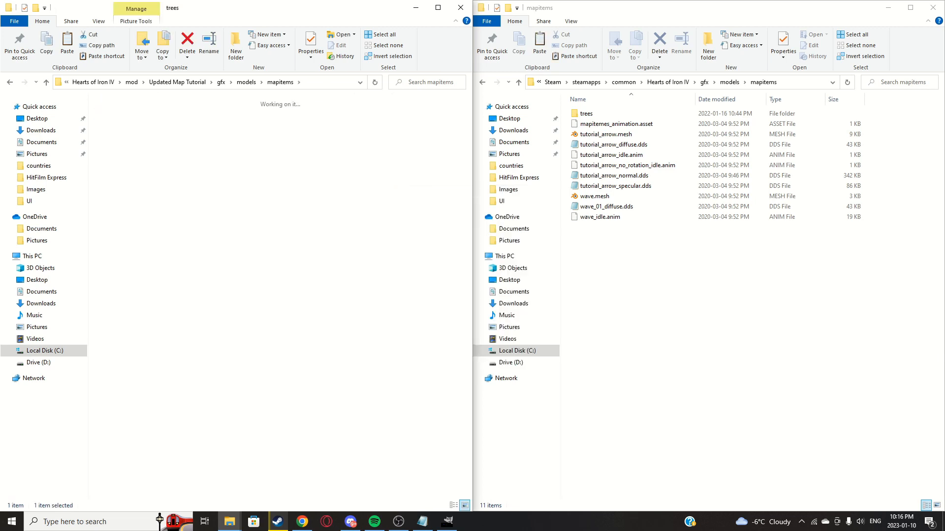
{"action": "left_click", "coordinate": [605, 114]}
{"action": "double_click", "coordinate": [605, 114]}
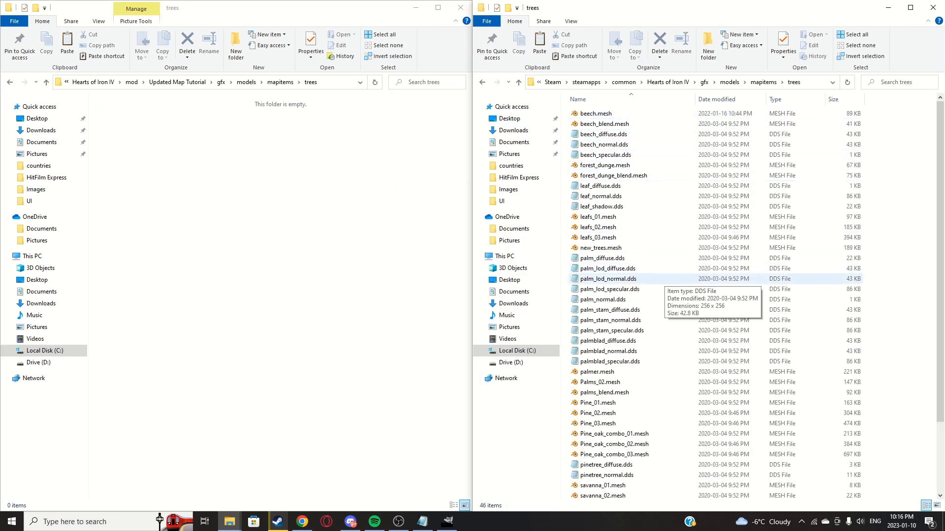
Step: Copy beech.mesh, beech_diffuse.dds, beech_normal.dds and beech_specular.dds from the base game's trees folder into the mod's empty trees folder
{"action": "scroll", "coordinate": [640, 276], "scroll_direction": "down", "scroll_amount": 3}
{"action": "scroll", "coordinate": [652, 309], "scroll_direction": "up", "scroll_amount": 3}
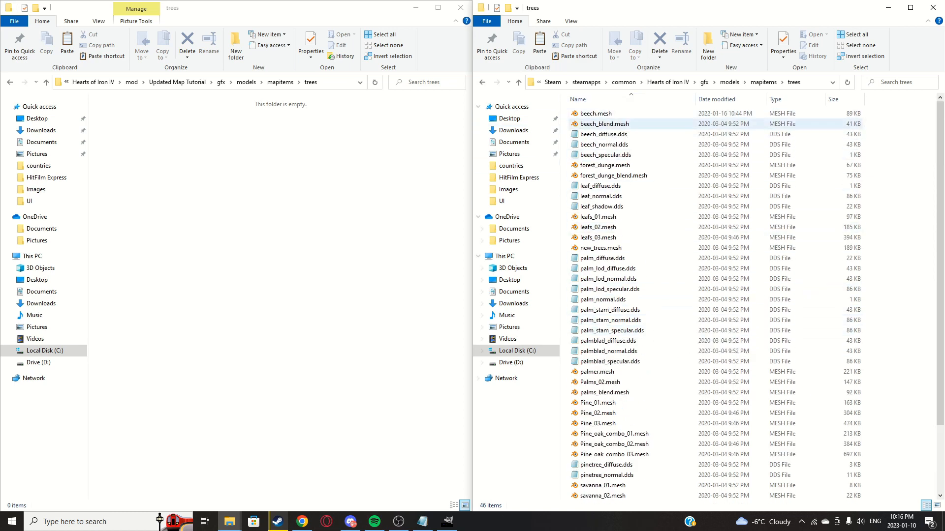
{"action": "scroll", "coordinate": [640, 330], "scroll_direction": "down", "scroll_amount": 3}
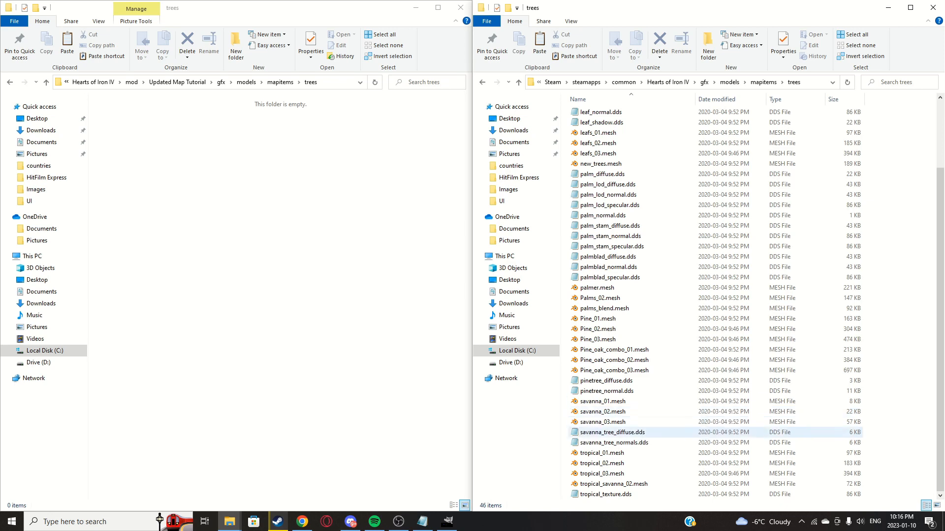
{"action": "scroll", "coordinate": [615, 360], "scroll_direction": "up", "scroll_amount": 3}
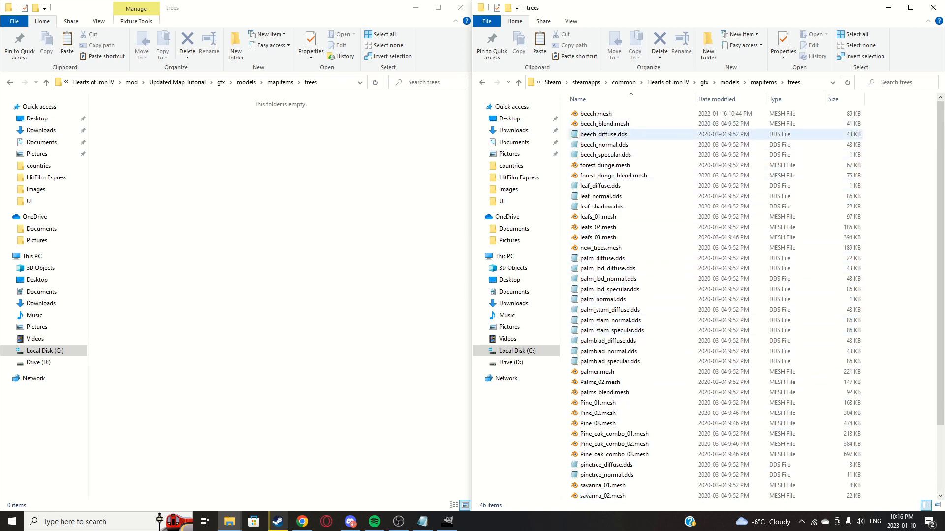
{"action": "left_click", "coordinate": [615, 114]}
{"action": "left_click", "coordinate": [610, 134], "text": "ctrl"}
{"action": "left_click", "coordinate": [608, 144], "text": "ctrl"}
{"action": "left_click", "coordinate": [605, 155], "text": "ctrl"}
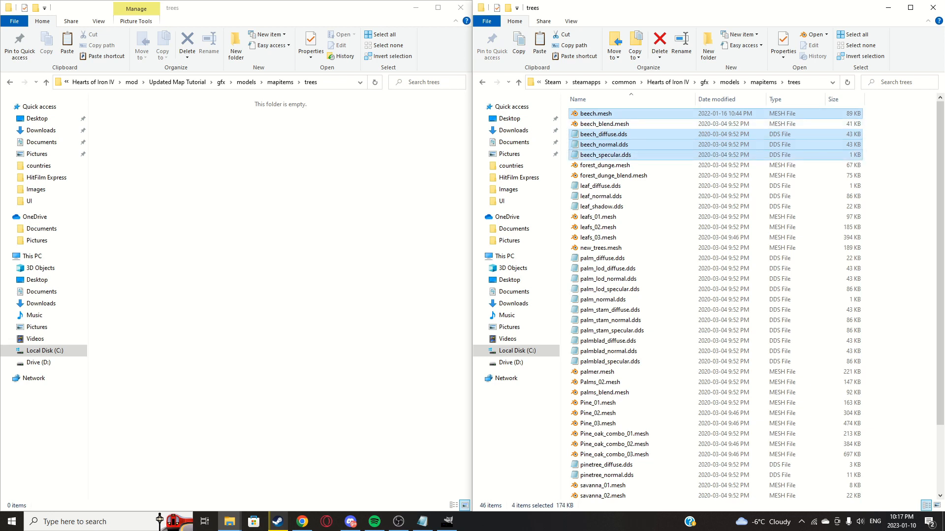
{"action": "right_click", "coordinate": [626, 114]}
{"action": "left_click", "coordinate": [649, 246]}
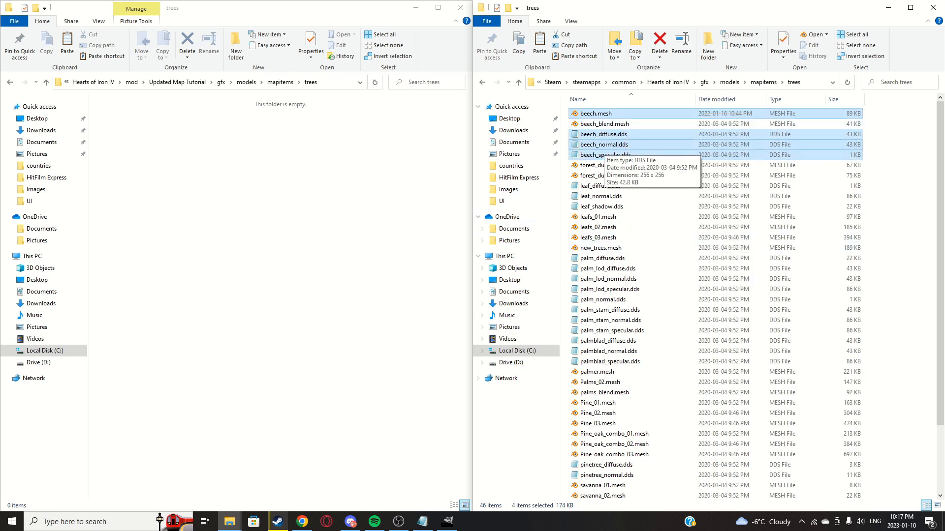
{"action": "right_click", "coordinate": [282, 221]}
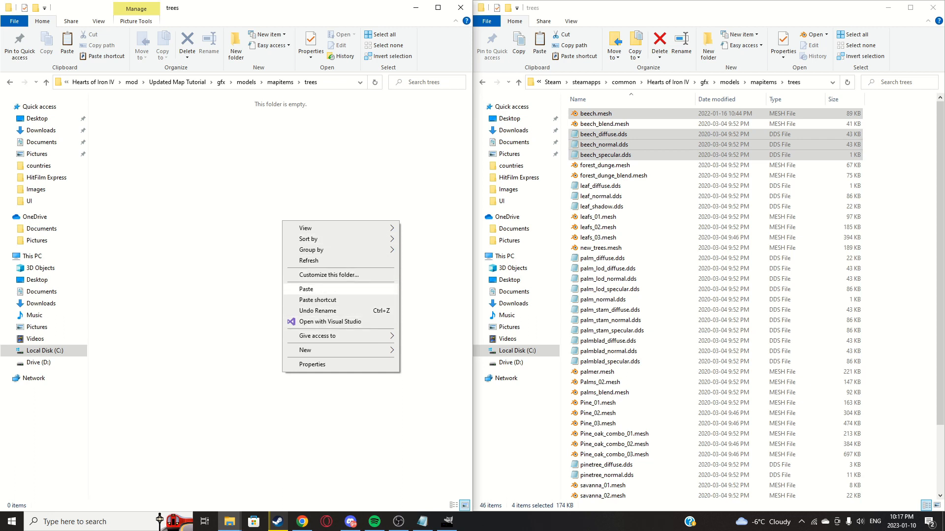
{"action": "left_click", "coordinate": [306, 289]}
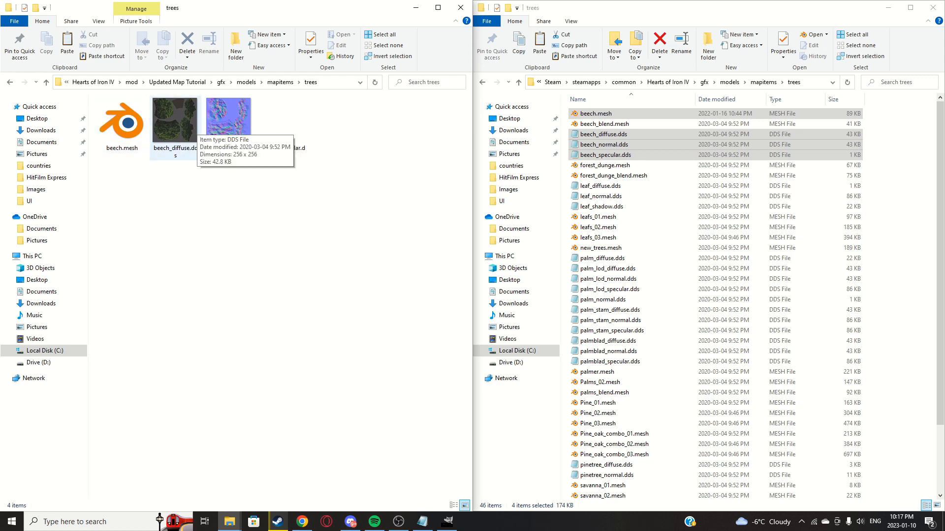
Step: View the beech_diffuse.dds texture copied into the mod's trees folder and close it
{"action": "double_click", "coordinate": [177, 123]}
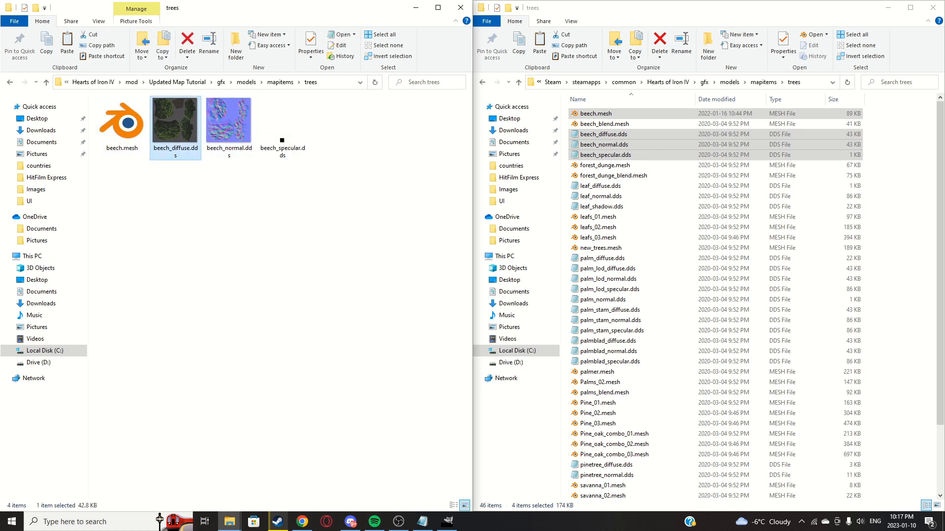
{"action": "left_click", "coordinate": [675, 43]}
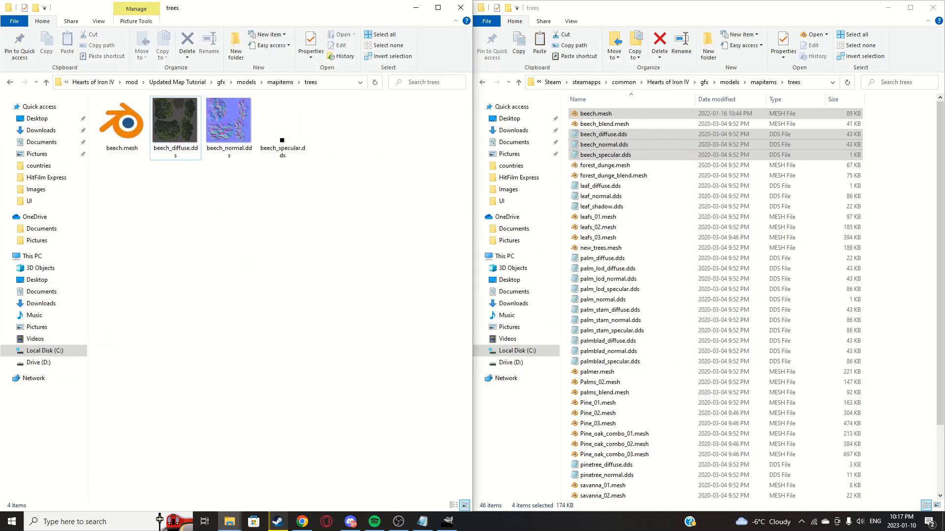
{"action": "left_click", "coordinate": [282, 141], "text": "shift"}
{"action": "left_click_drag", "start_coordinate": [369, 225], "coordinate": [160, 122]}
{"action": "left_click", "coordinate": [158, 222]}
{"action": "left_click_drag", "start_coordinate": [381, 228], "coordinate": [169, 121]}
{"action": "left_click", "coordinate": [296, 212]}
{"action": "left_click_drag", "start_coordinate": [378, 205], "coordinate": [155, 124]}
{"action": "left_click", "coordinate": [296, 211]}
{"action": "left_click_drag", "start_coordinate": [390, 214], "coordinate": [183, 124]}
{"action": "left_click", "coordinate": [295, 212]}
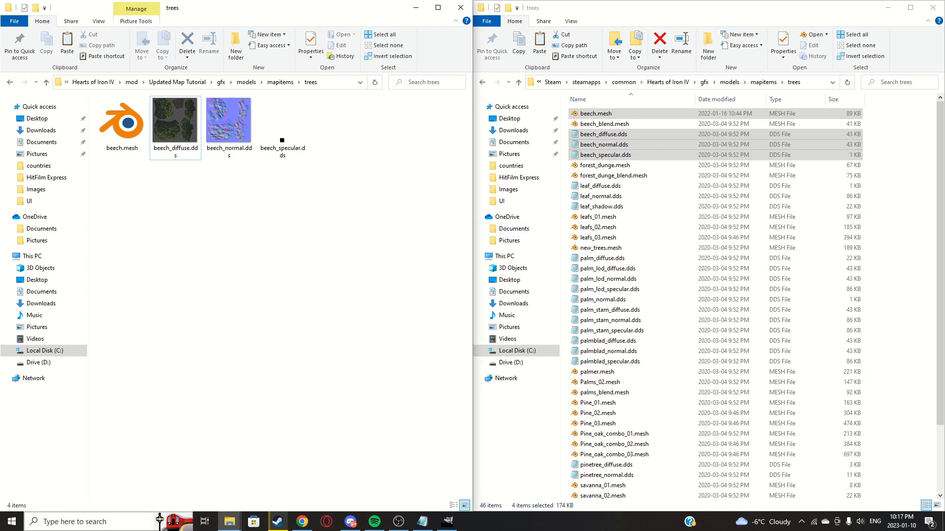
Step: Launch Blender from the Steam library and bring its window to the front
{"action": "left_click", "coordinate": [153, 522]}
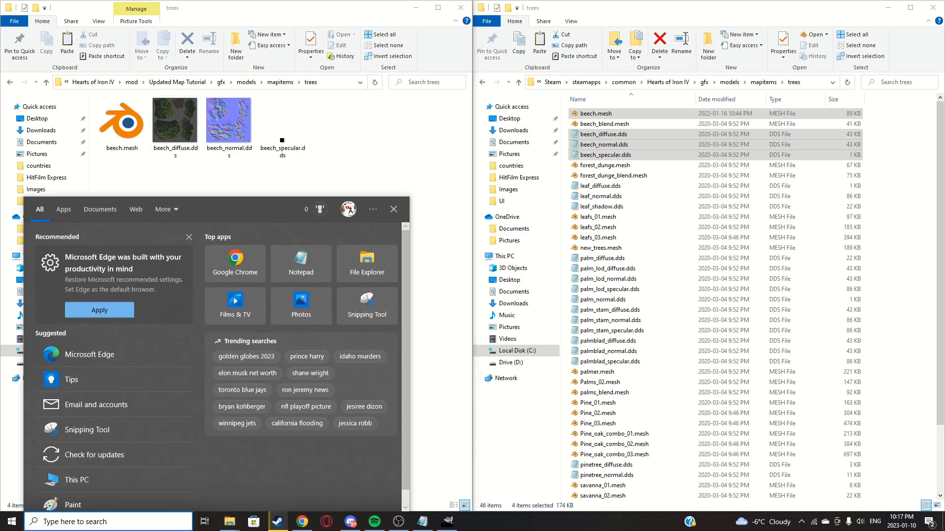
{"action": "left_click", "coordinate": [278, 522]}
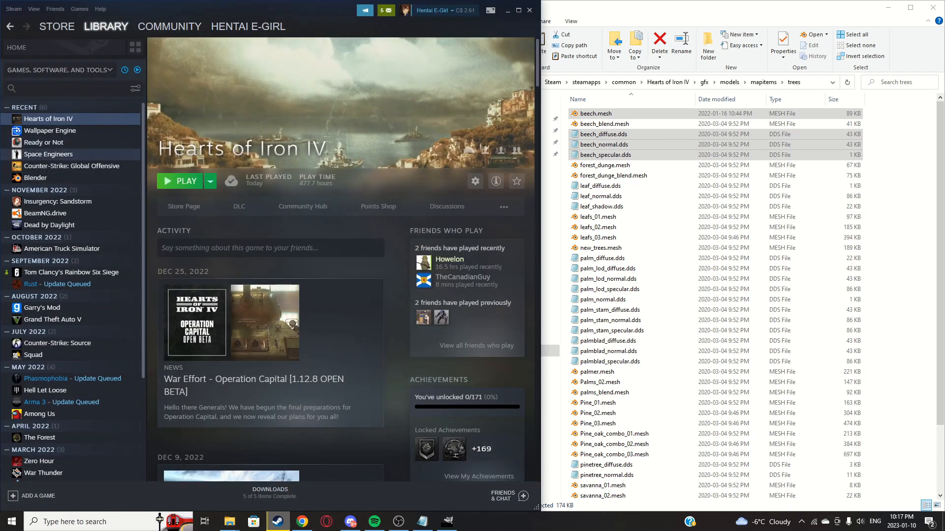
{"action": "double_click", "coordinate": [49, 178]}
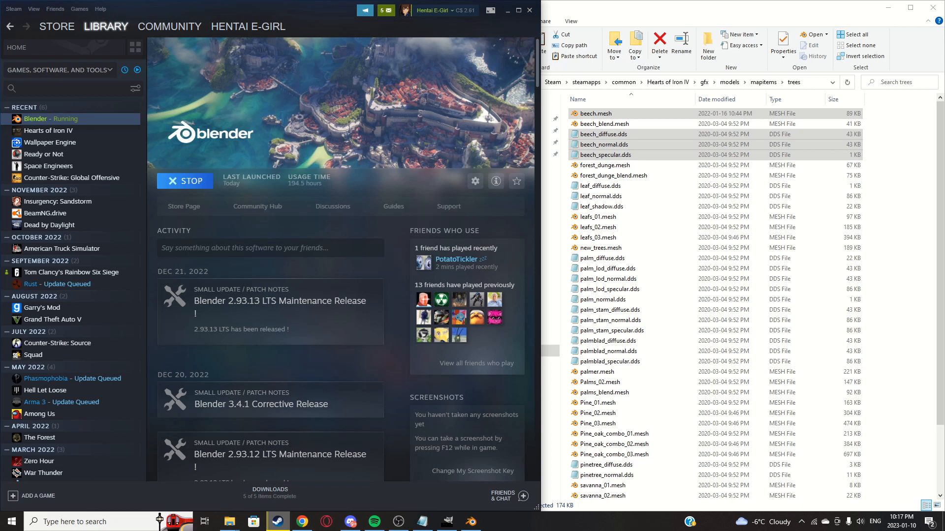
{"action": "left_click", "coordinate": [471, 522]}
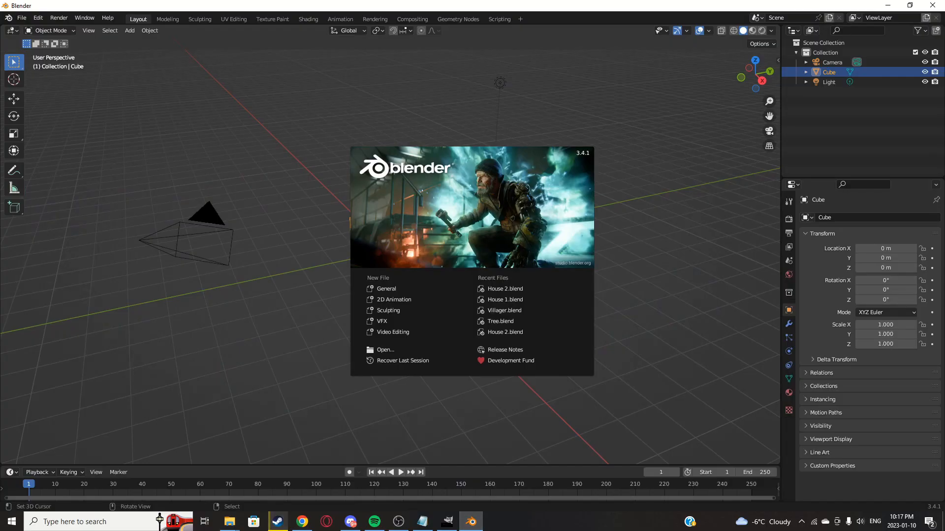
Step: Dismiss the splash screen and delete the default cube, camera and light from the scene
{"action": "left_click", "coordinate": [482, 418]}
{"action": "key", "text": "a"}
{"action": "key", "text": "x"}
{"action": "left_click", "coordinate": [389, 202]}
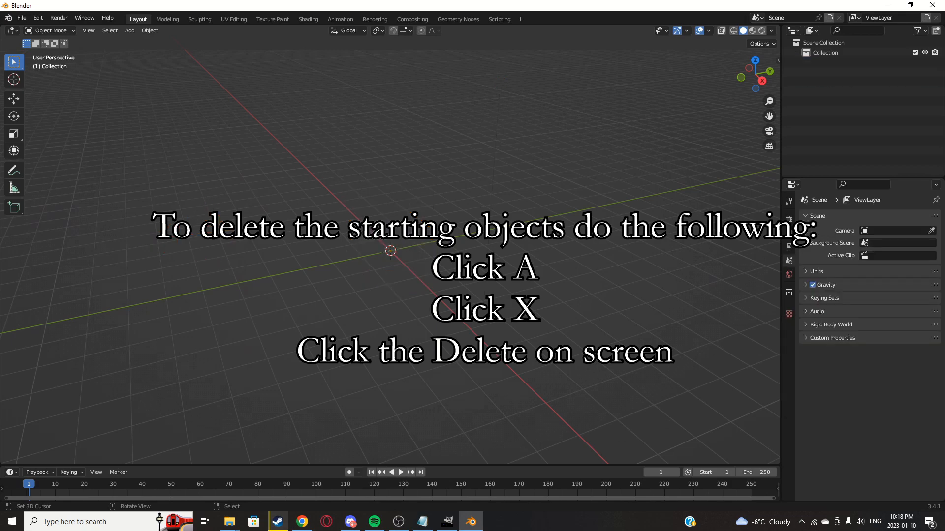
{"action": "mouse_move", "coordinate": [230, 522]}
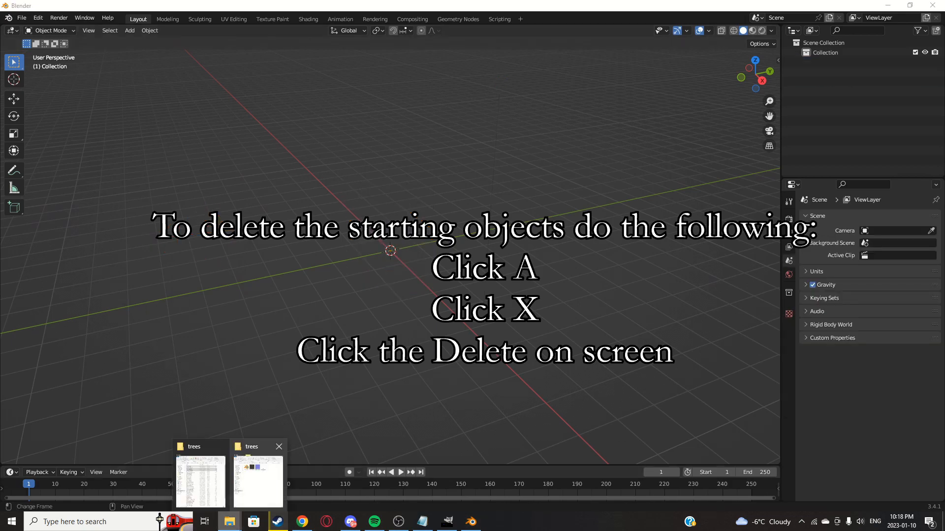
{"action": "mouse_move", "coordinate": [258, 480]}
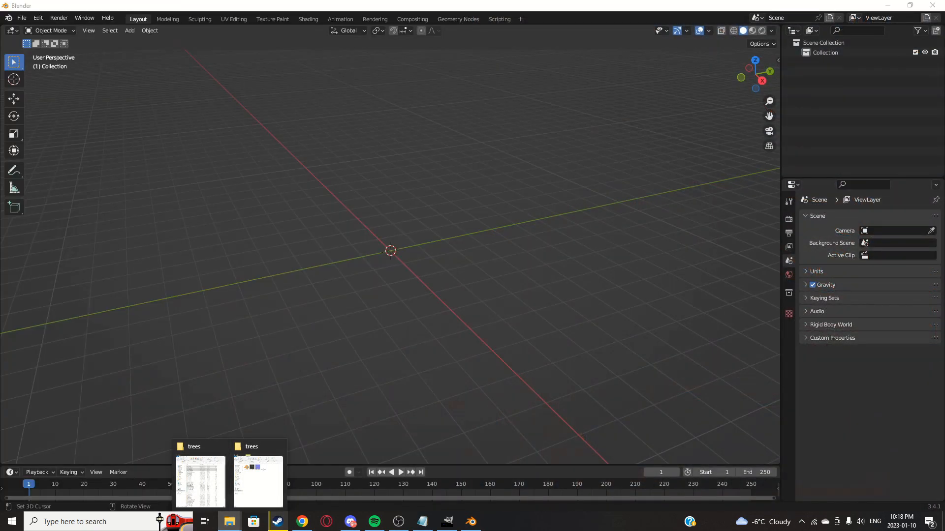
{"action": "left_click_drag", "start_coordinate": [817, 5], "coordinate": [835, 133]}
{"action": "left_click", "coordinate": [887, 6]}
{"action": "left_click", "coordinate": [687, 64]}
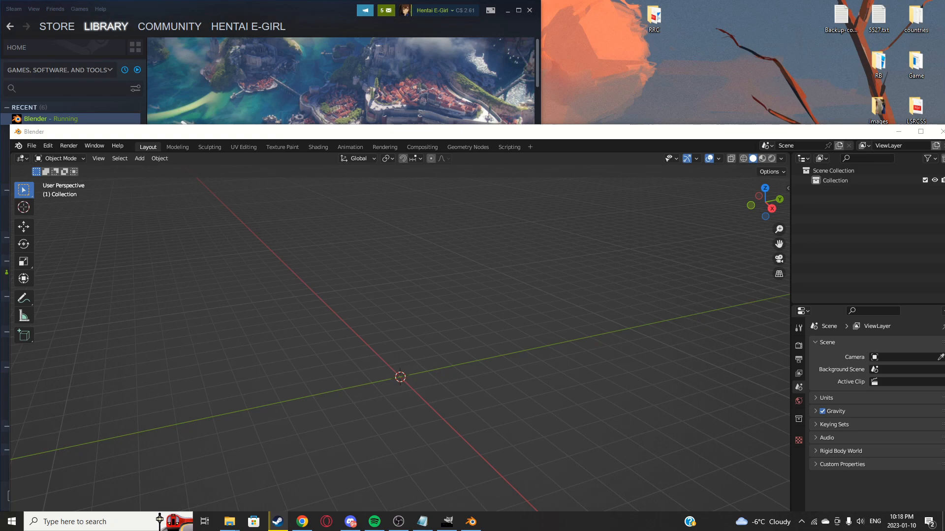
{"action": "left_click_drag", "start_coordinate": [471, 131], "coordinate": [492, 1]}
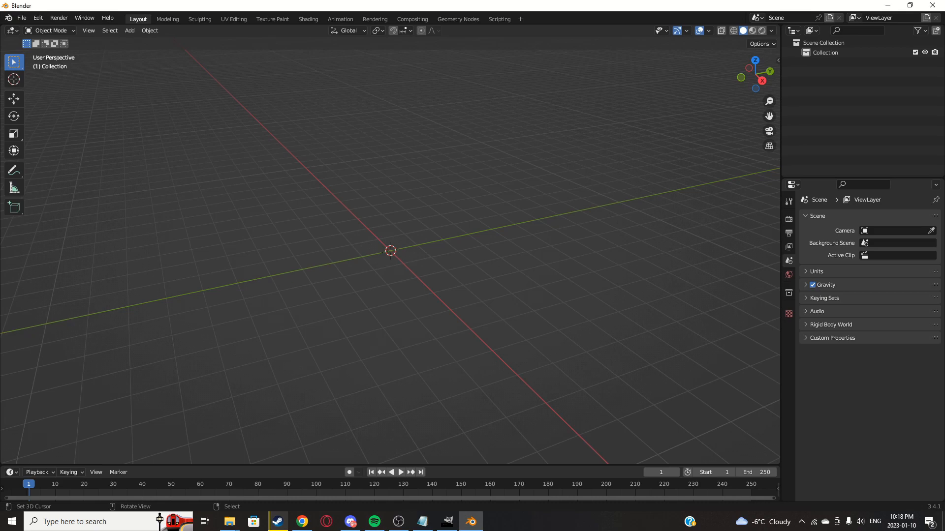
{"action": "left_click", "coordinate": [22, 18]}
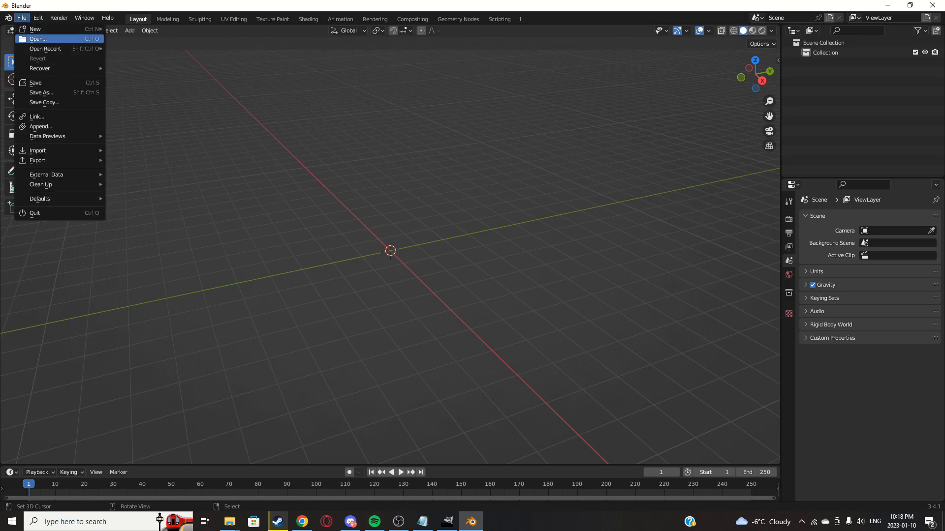
{"action": "left_click", "coordinate": [33, 38]}
{"action": "left_click", "coordinate": [491, 279]}
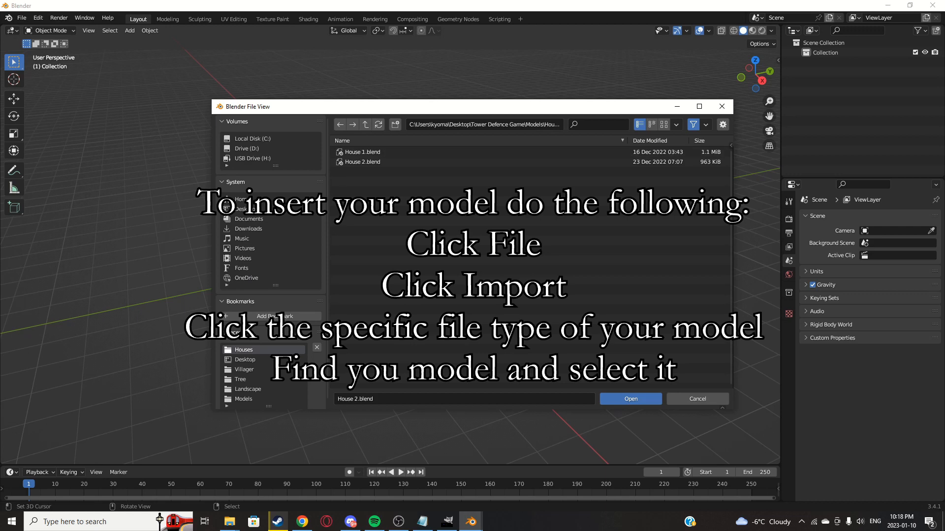
{"action": "left_click", "coordinate": [245, 359]}
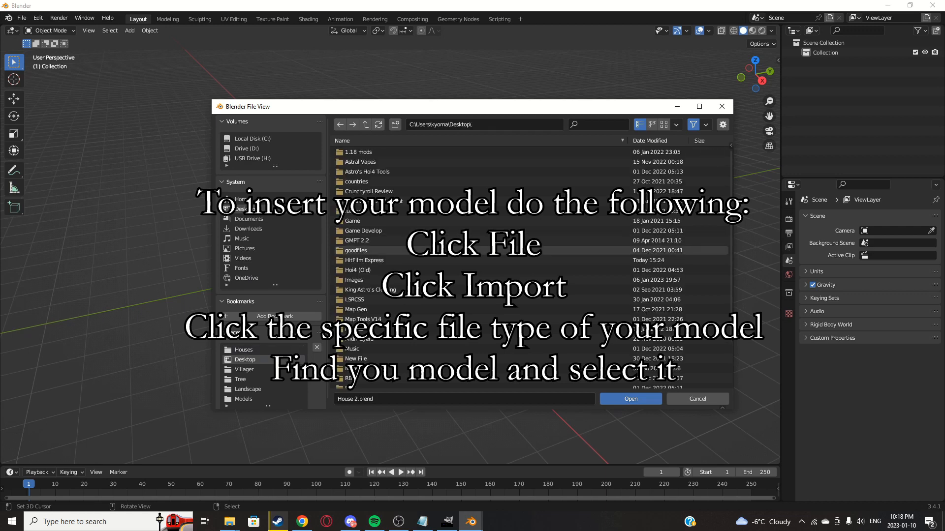
{"action": "scroll", "coordinate": [529, 266], "scroll_direction": "down", "scroll_amount": 5}
{"action": "scroll", "coordinate": [529, 265], "scroll_direction": "up", "scroll_amount": 5}
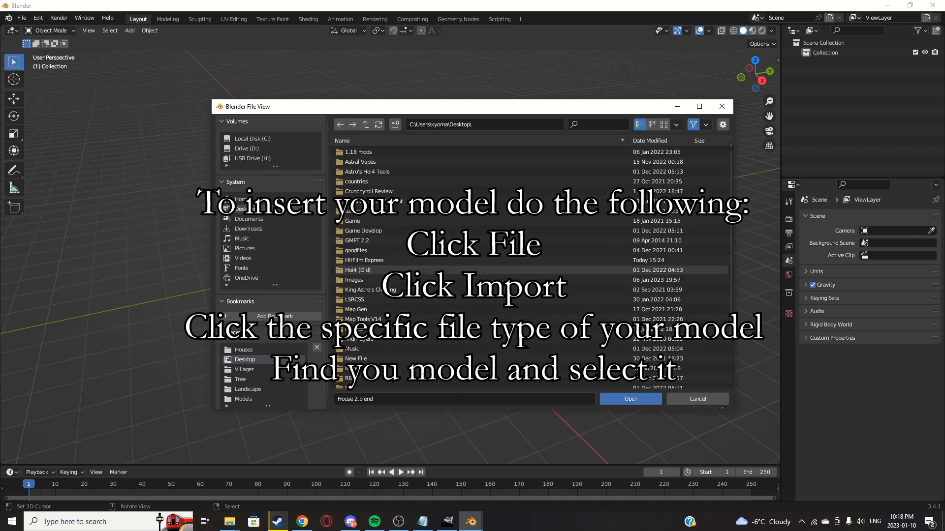
{"action": "scroll", "coordinate": [529, 264], "scroll_direction": "down", "scroll_amount": 5}
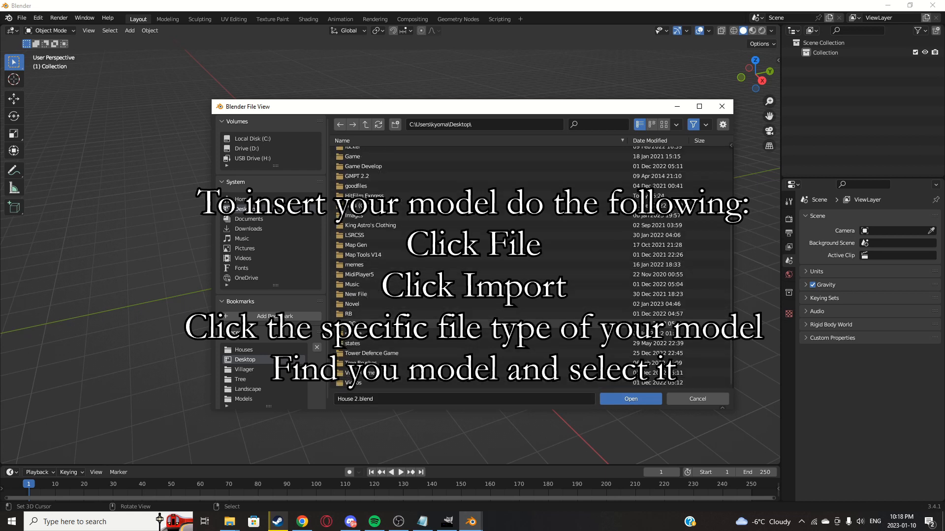
{"action": "left_click", "coordinate": [697, 399]}
Step: Import the tree model from the Desktop as an FBX (.fbx) file
{"action": "left_click", "coordinate": [22, 18]}
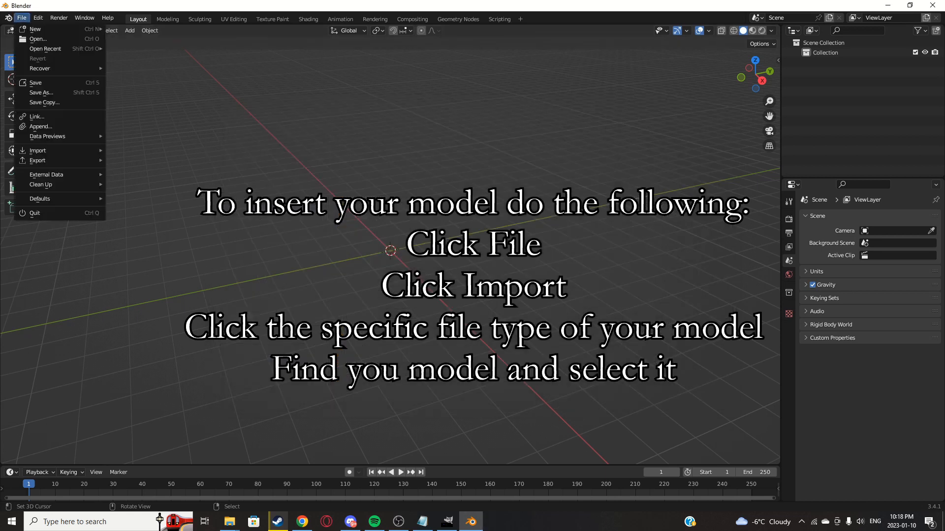
{"action": "mouse_move", "coordinate": [54, 151]}
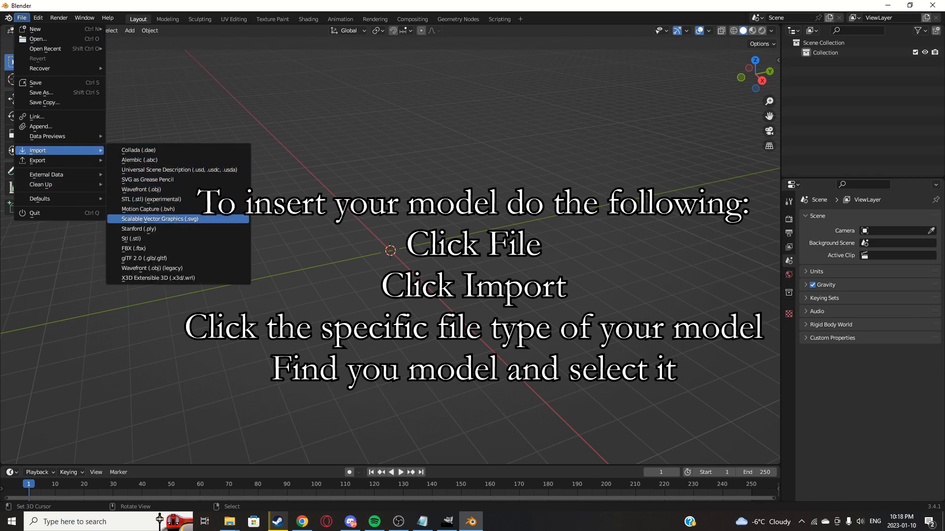
{"action": "left_click", "coordinate": [134, 249]}
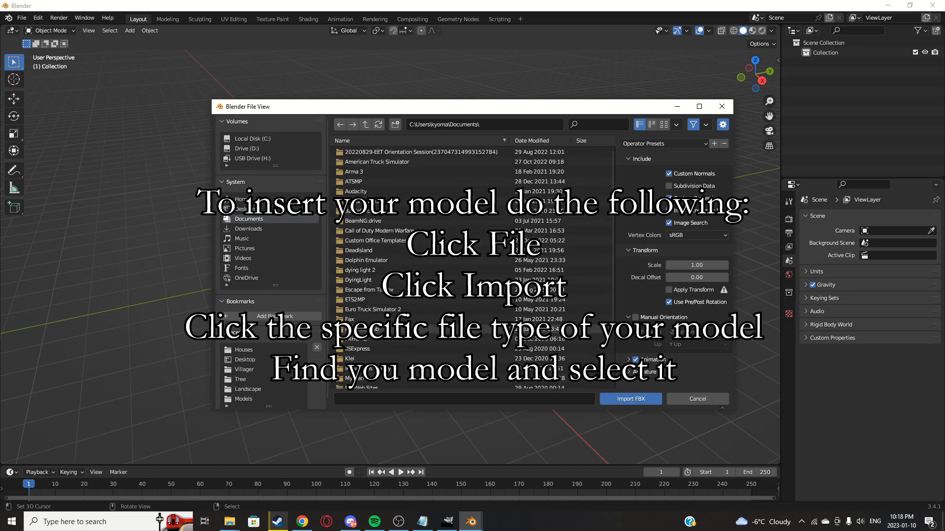
{"action": "left_click", "coordinate": [245, 209]}
{"action": "scroll", "coordinate": [393, 295], "scroll_direction": "down", "scroll_amount": 5}
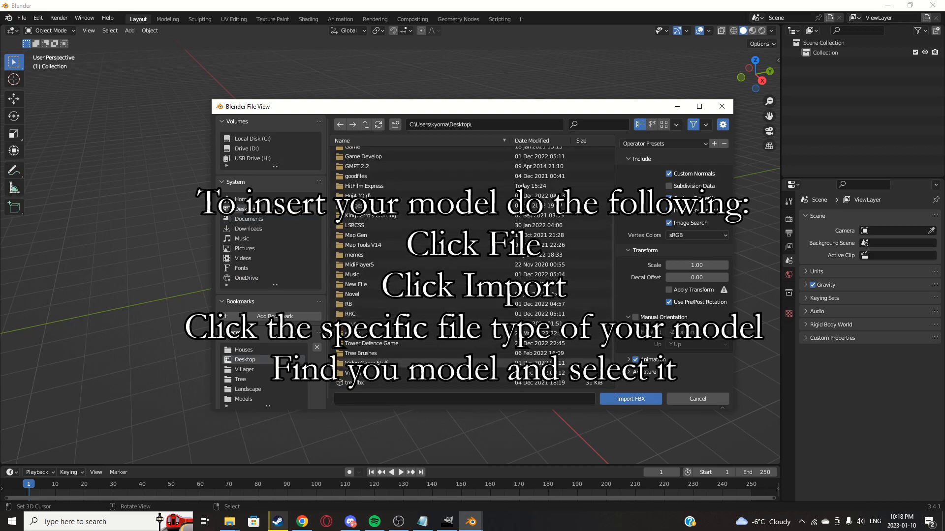
{"action": "left_click", "coordinate": [374, 383]}
{"action": "left_click", "coordinate": [631, 399]}
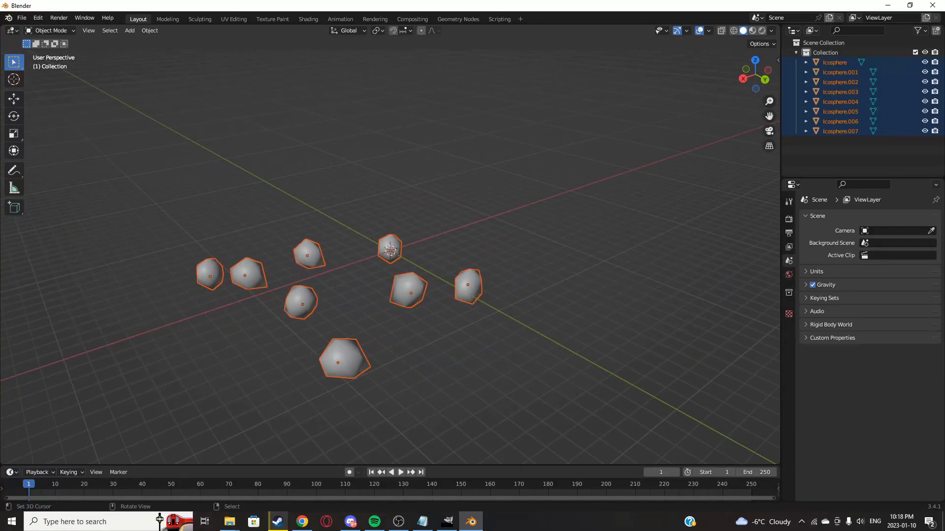
Step: Deselect everything, examine the imported icospheres from several sides and select Icosphere.002
{"action": "key", "text": "alt+a"}
{"action": "scroll", "coordinate": [391, 251], "scroll_direction": "up", "scroll_amount": 3}
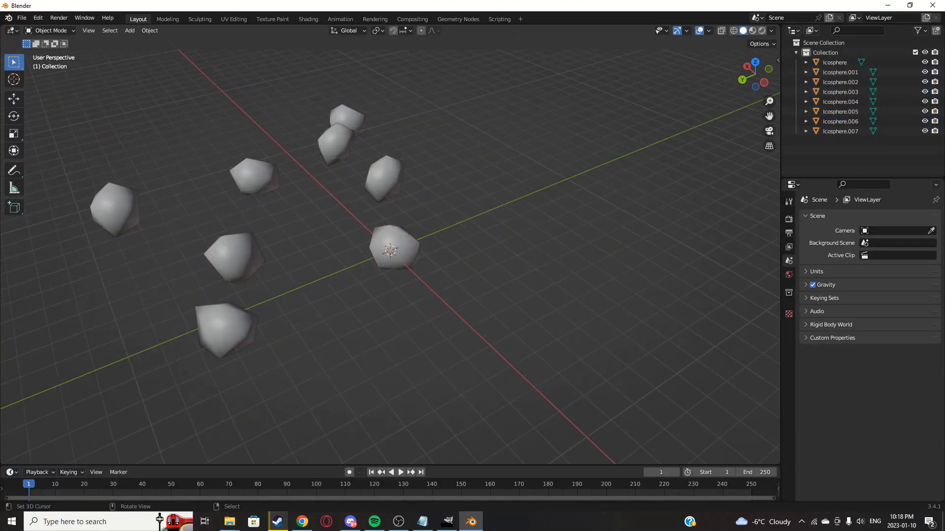
{"action": "scroll", "coordinate": [390, 251], "scroll_direction": "down", "scroll_amount": 2}
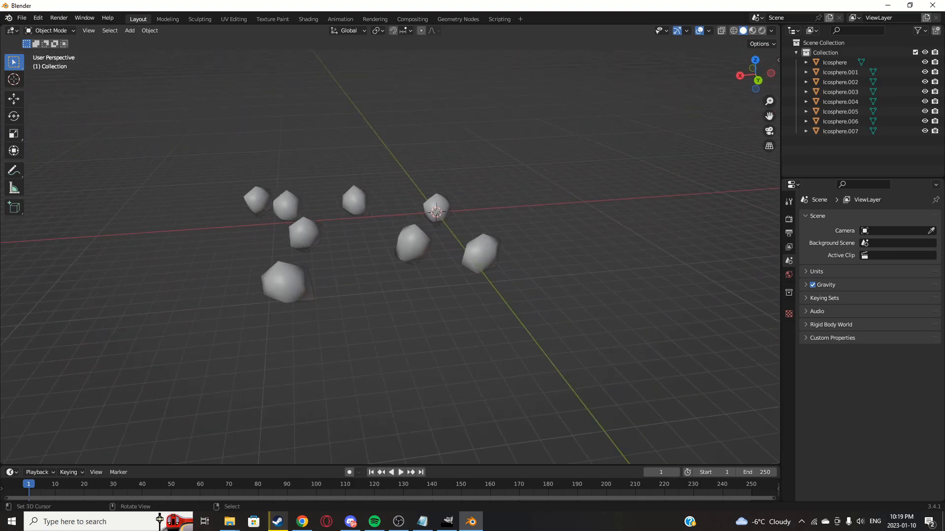
{"action": "right_click", "coordinate": [360, 245]}
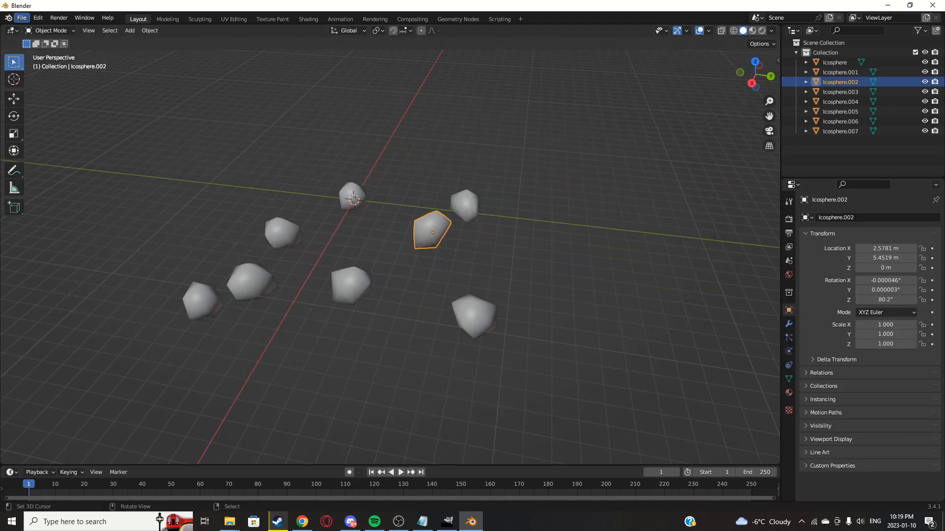
Step: Export the scene to the Desktop as a Collada (.dae) file named treez.dae
{"action": "left_click", "coordinate": [22, 17]}
{"action": "mouse_move", "coordinate": [49, 161]}
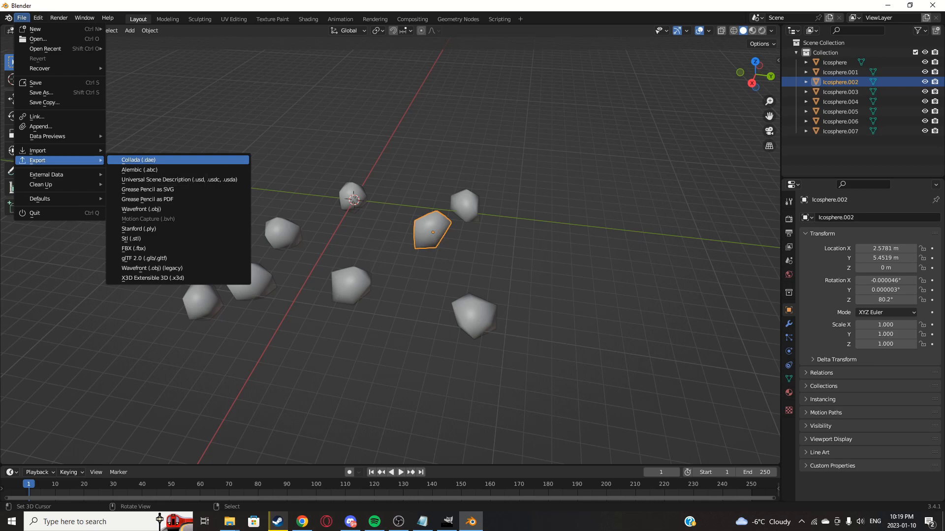
{"action": "left_click", "coordinate": [143, 160]}
{"action": "left_click", "coordinate": [244, 209]}
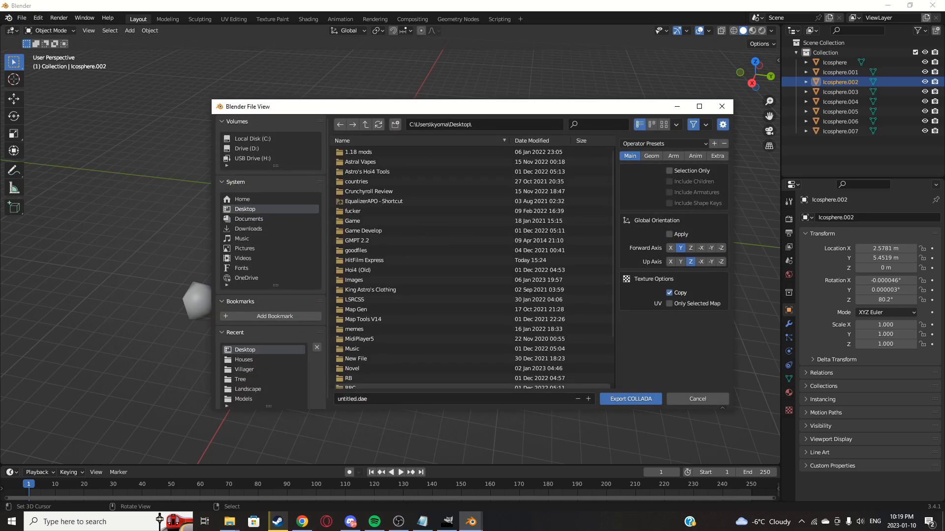
{"action": "type", "text": "tree"}
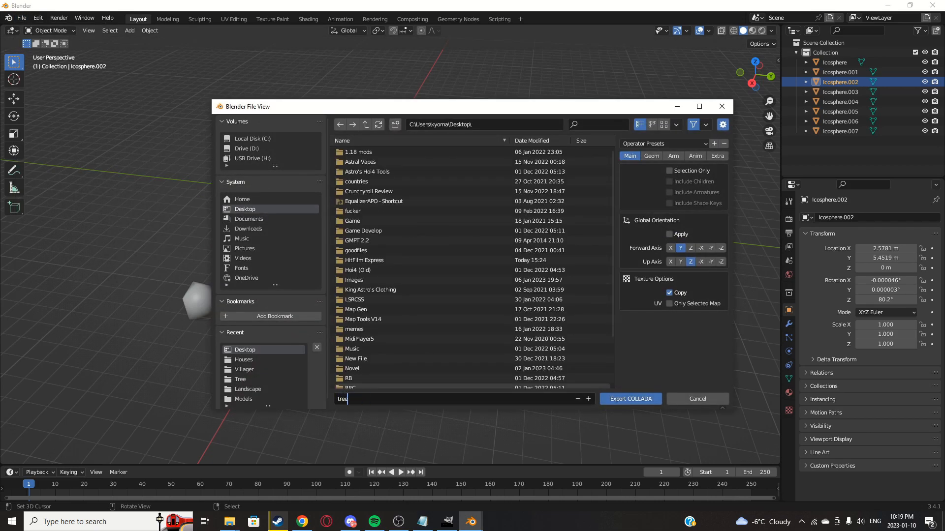
{"action": "type", "text": "z.dae"}
{"action": "left_click", "coordinate": [630, 399]}
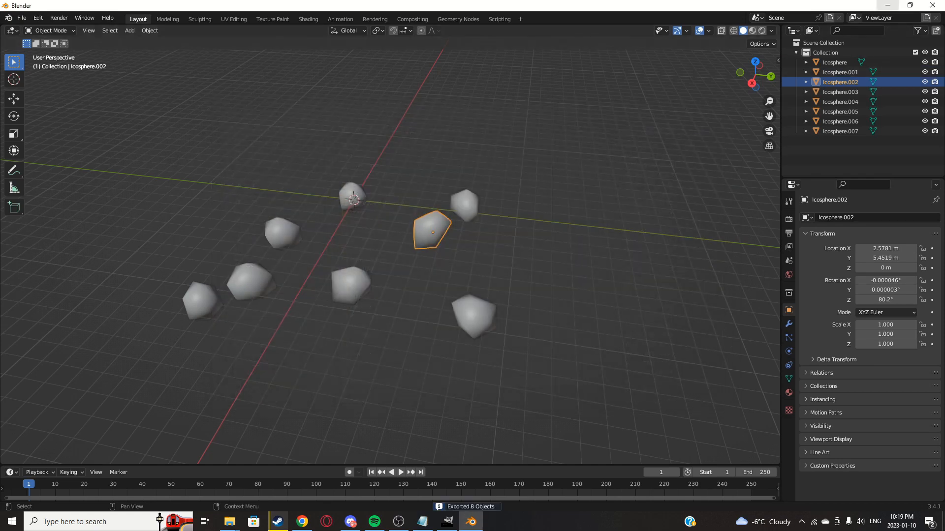
Step: Minimize Blender and the trees folder window and locate the exported treez.dae on the Desktop
{"action": "left_click", "coordinate": [888, 5]}
{"action": "left_click", "coordinate": [508, 11]}
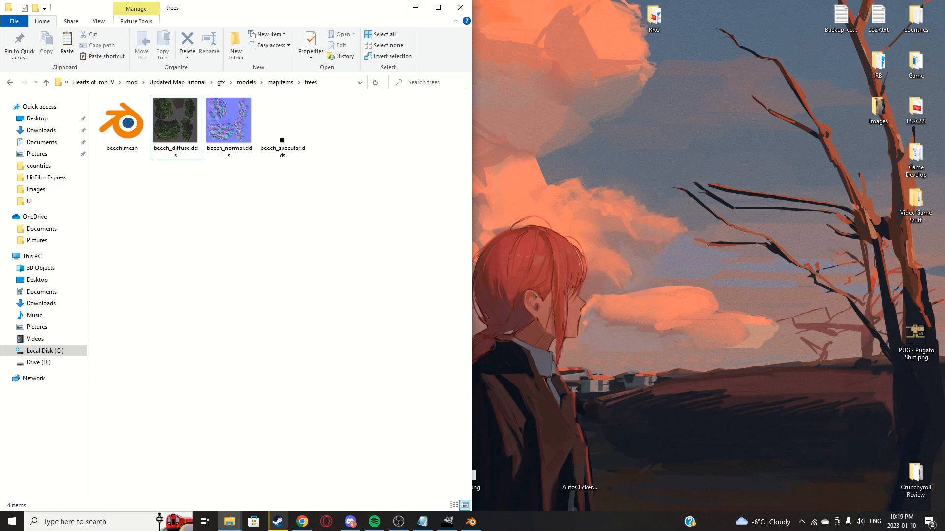
{"action": "left_click", "coordinate": [415, 7]}
{"action": "left_click", "coordinate": [93, 201]}
{"action": "left_click", "coordinate": [153, 221]}
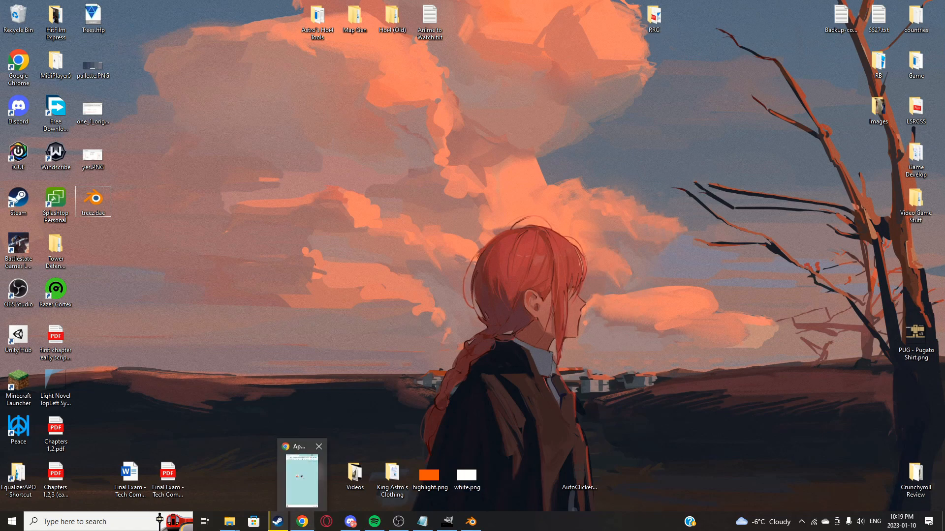
Step: Switch to Chrome, maximize its Apps page and open JoroDox Tools anyway despite it being unsupported
{"action": "left_click", "coordinate": [302, 521]}
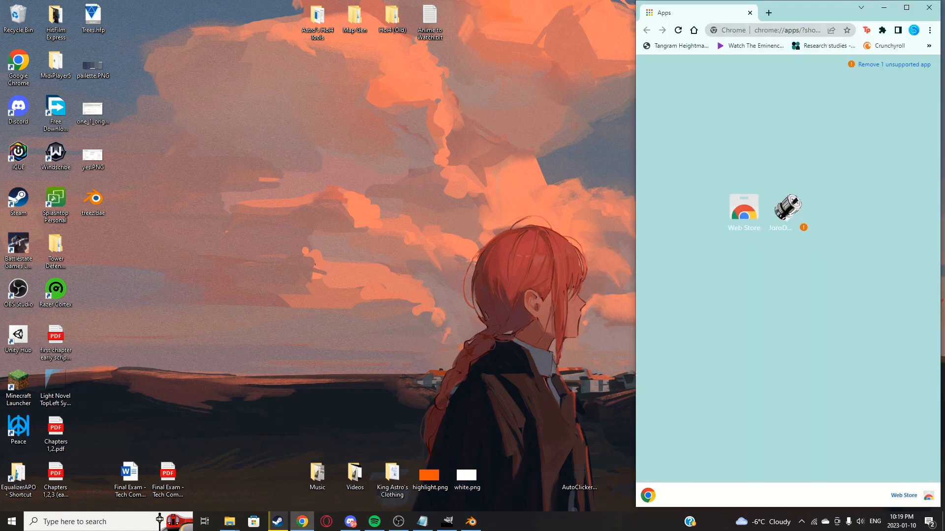
{"action": "left_click_drag", "start_coordinate": [801, 14], "coordinate": [689, 1]}
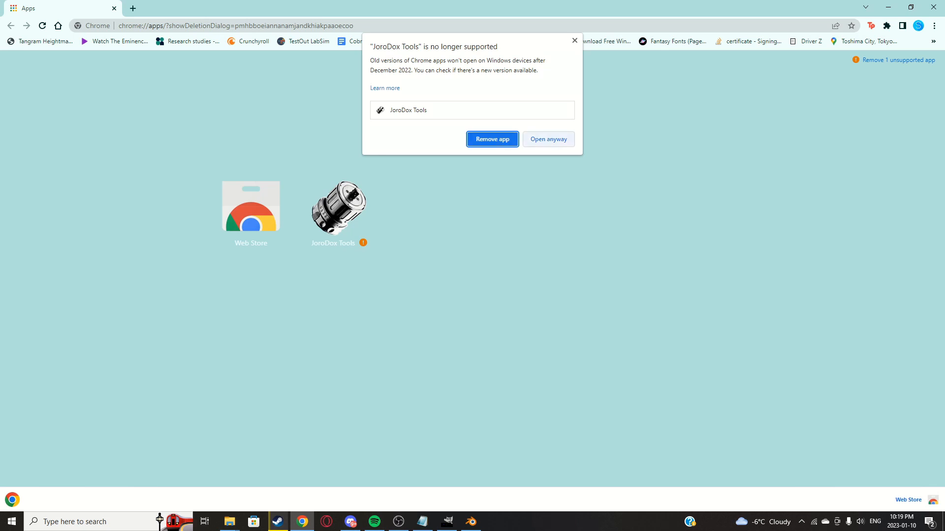
{"action": "left_click", "coordinate": [548, 139]}
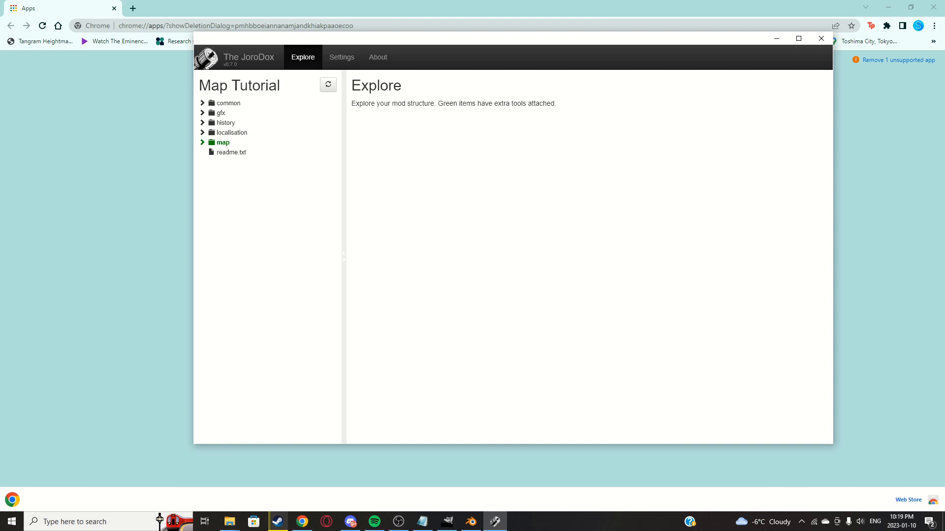
Step: Try to clear the Map Tutorial cache and select a different mod directory in JoroDox, then return to the mod structure
{"action": "left_click", "coordinate": [342, 57]}
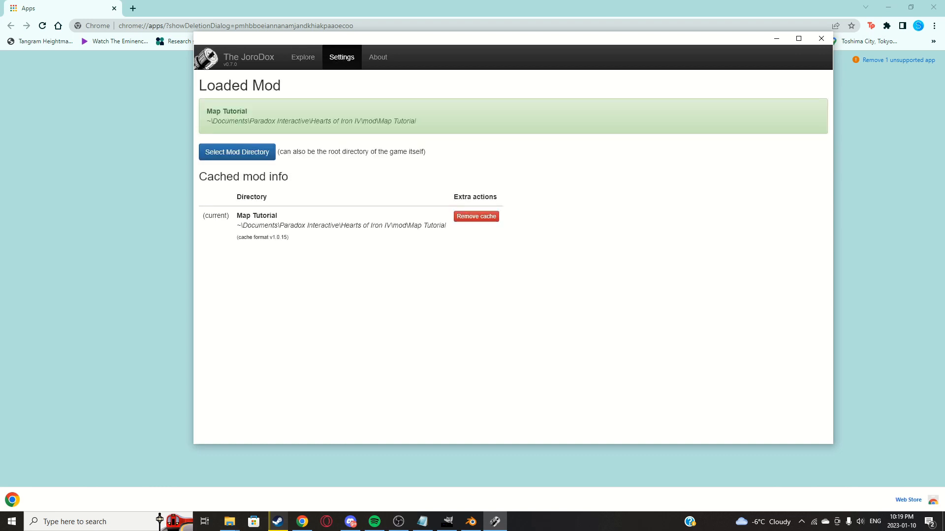
{"action": "left_click", "coordinate": [475, 217]}
{"action": "left_click", "coordinate": [237, 151]}
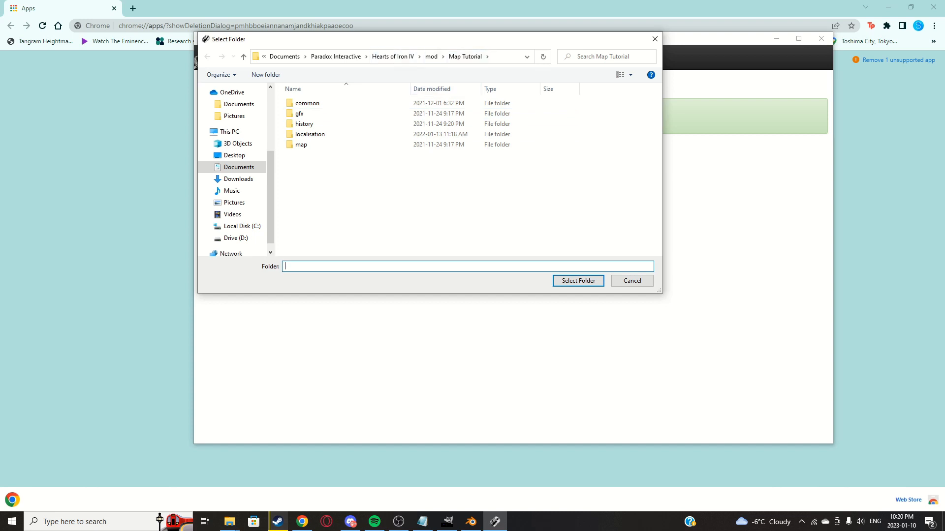
{"action": "left_click", "coordinate": [465, 57]}
{"action": "left_click", "coordinate": [457, 202]}
{"action": "key", "text": "Return"}
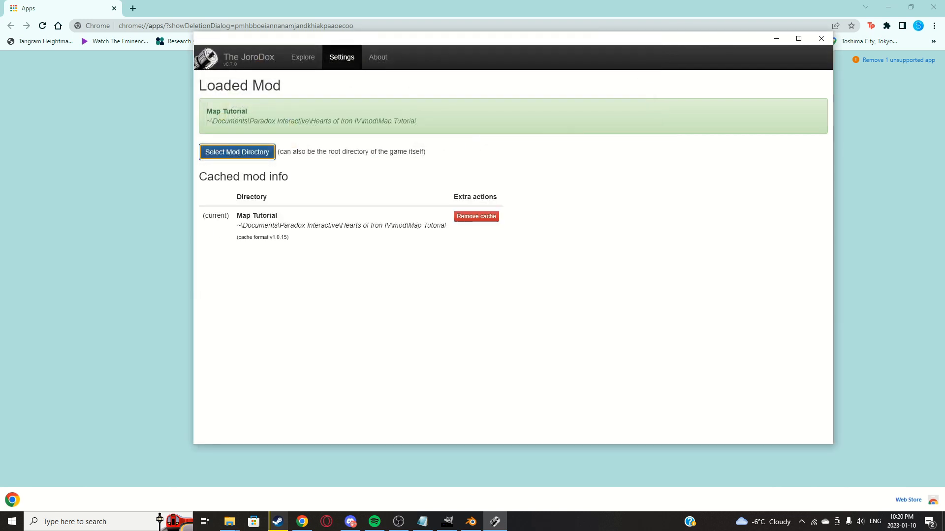
{"action": "left_click", "coordinate": [302, 58]}
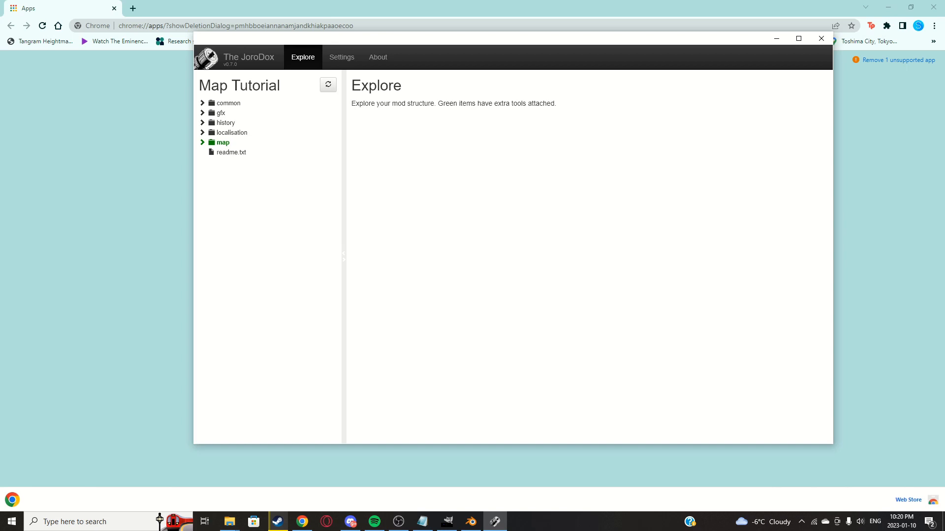
Step: Move treez.dae from the Desktop into the mod's gfx/models/mapitems/trees folder and delete beech.mesh there
{"action": "left_click", "coordinate": [230, 521]}
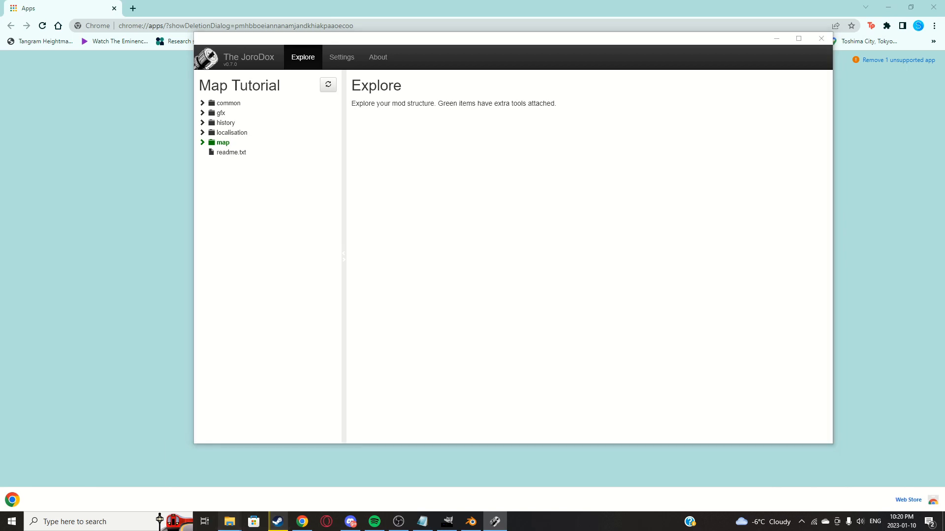
{"action": "mouse_move", "coordinate": [201, 481]}
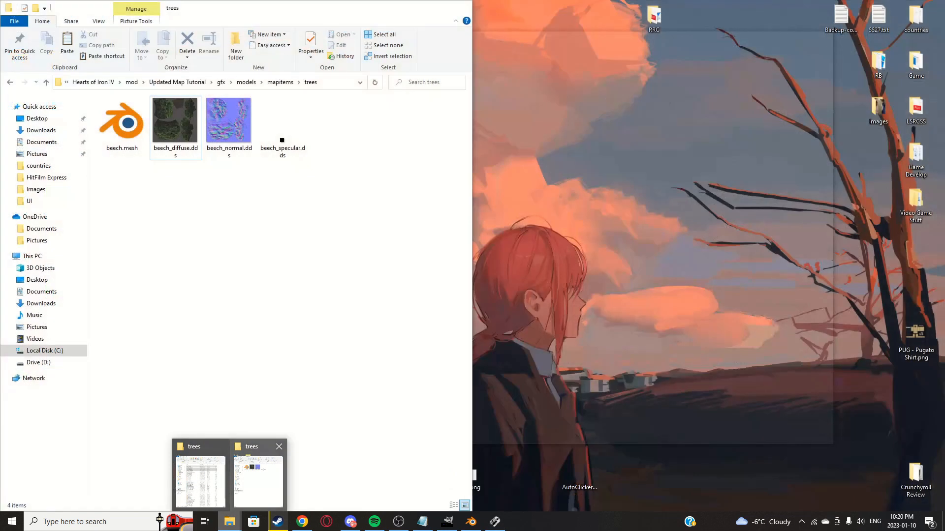
{"action": "left_click", "coordinate": [258, 481]}
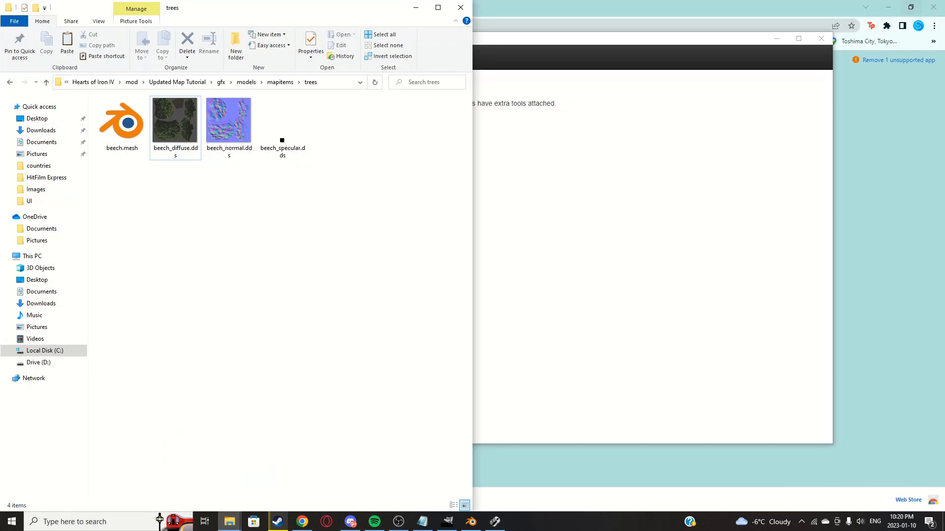
{"action": "left_click", "coordinate": [888, 7]}
{"action": "left_click", "coordinate": [776, 38]}
{"action": "left_click_drag", "start_coordinate": [347, 9], "coordinate": [618, 64]}
{"action": "left_click_drag", "start_coordinate": [93, 199], "coordinate": [418, 260]}
{"action": "left_click", "coordinate": [492, 246]}
{"action": "left_click", "coordinate": [301, 172]}
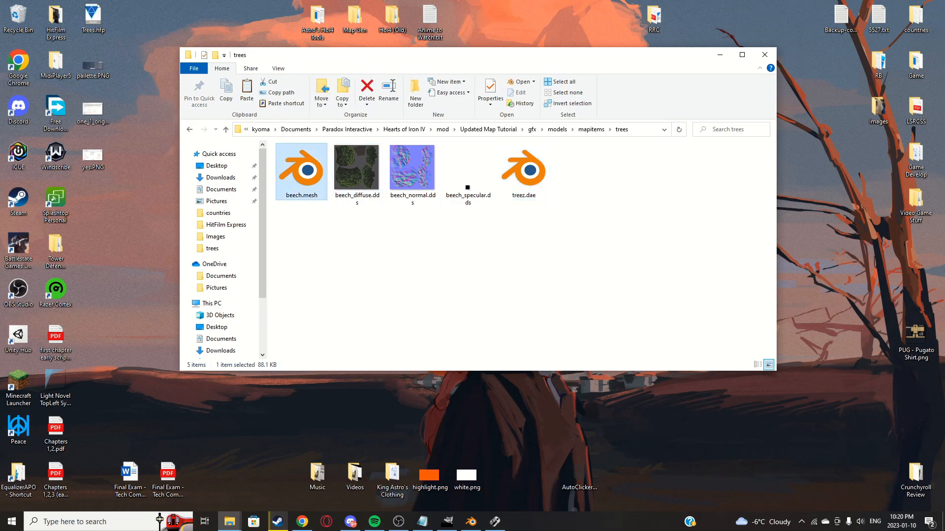
{"action": "key", "text": "Delete"}
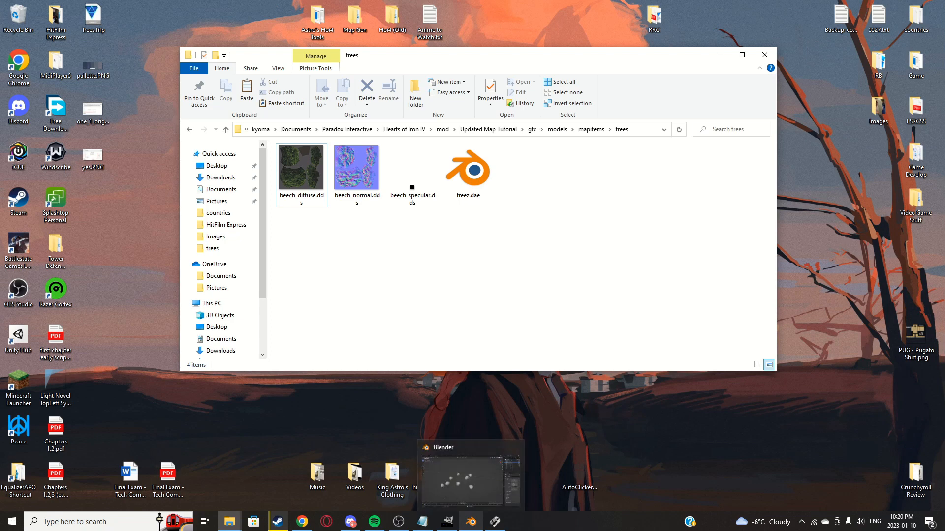
Step: Switch back to JoroDox, expand the gfx folder and arrange its window beside the trees folder window
{"action": "left_click", "coordinate": [495, 522]}
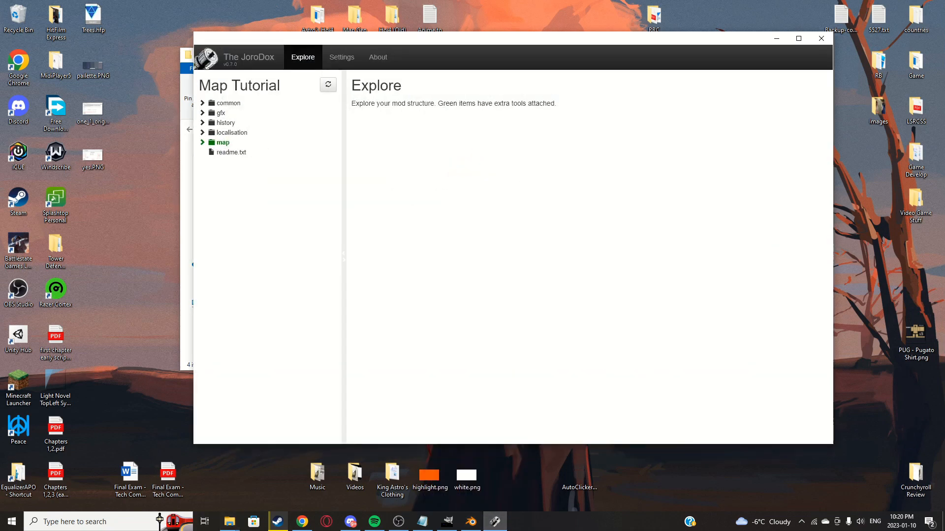
{"action": "left_click", "coordinate": [203, 112]}
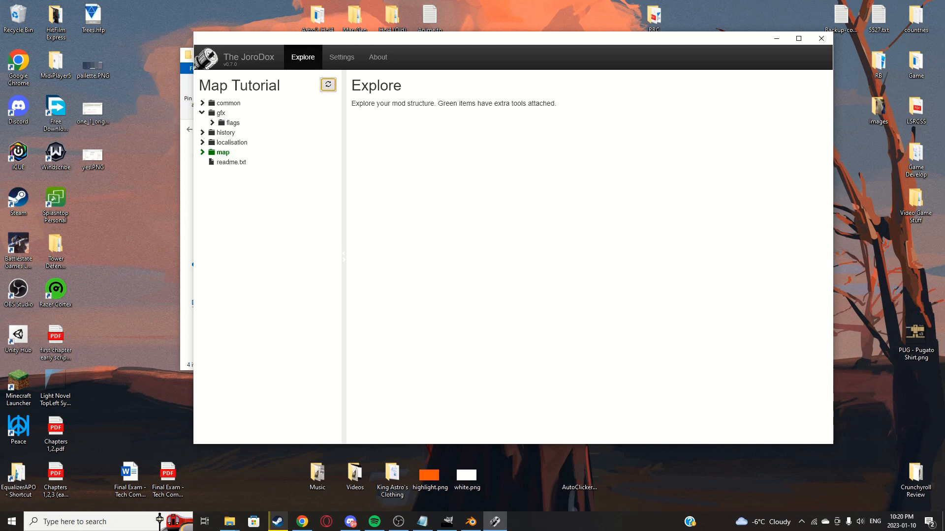
{"action": "left_click_drag", "start_coordinate": [393, 39], "coordinate": [735, 52]}
{"action": "left_click_drag", "start_coordinate": [496, 60], "coordinate": [352, 100]}
Step: Load the Updated Map Tutorial folder from the Hearts of Iron IV mod directory as the JoroDox mod
{"action": "left_click", "coordinate": [683, 71]}
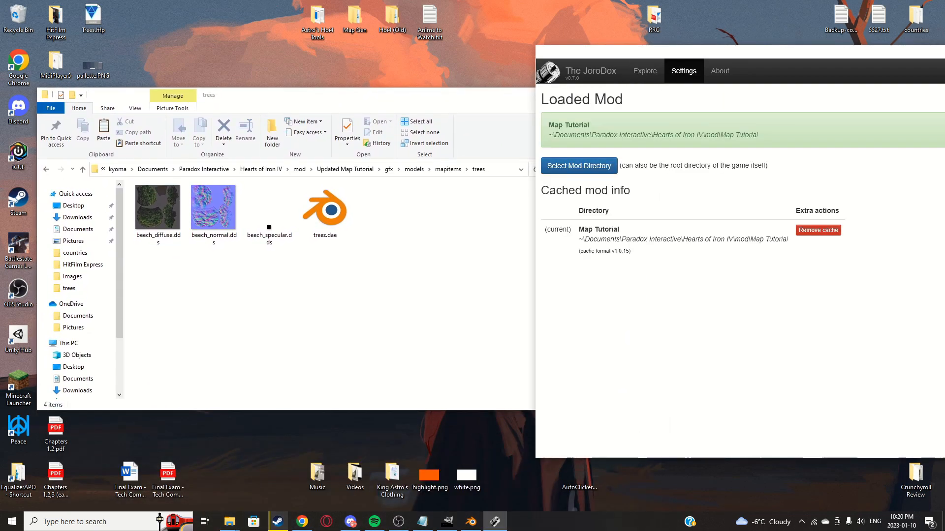
{"action": "left_click", "coordinate": [578, 166]}
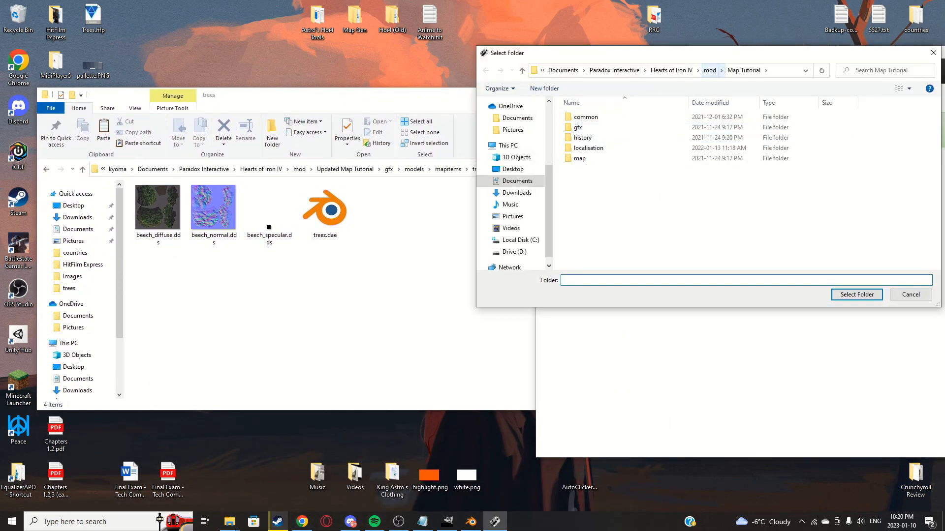
{"action": "left_click", "coordinate": [710, 70]}
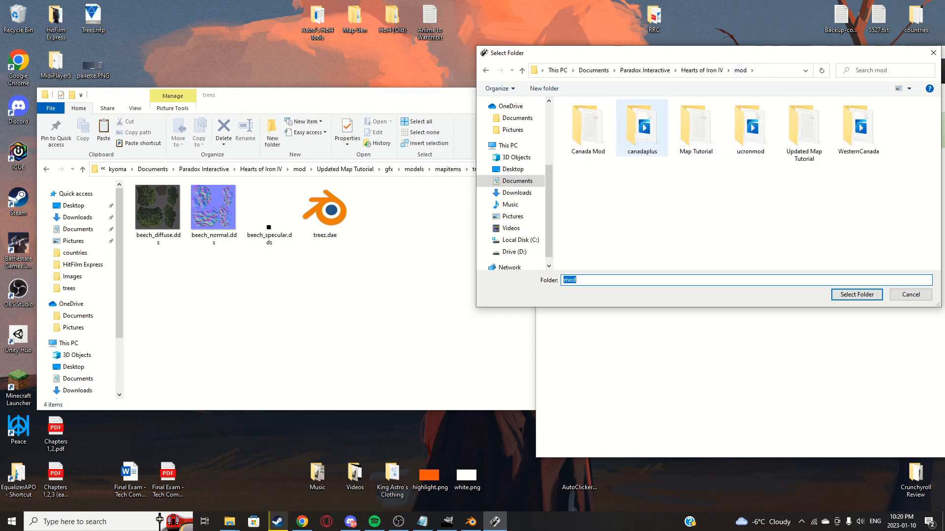
{"action": "double_click", "coordinate": [804, 132]}
{"action": "left_click", "coordinate": [857, 294]}
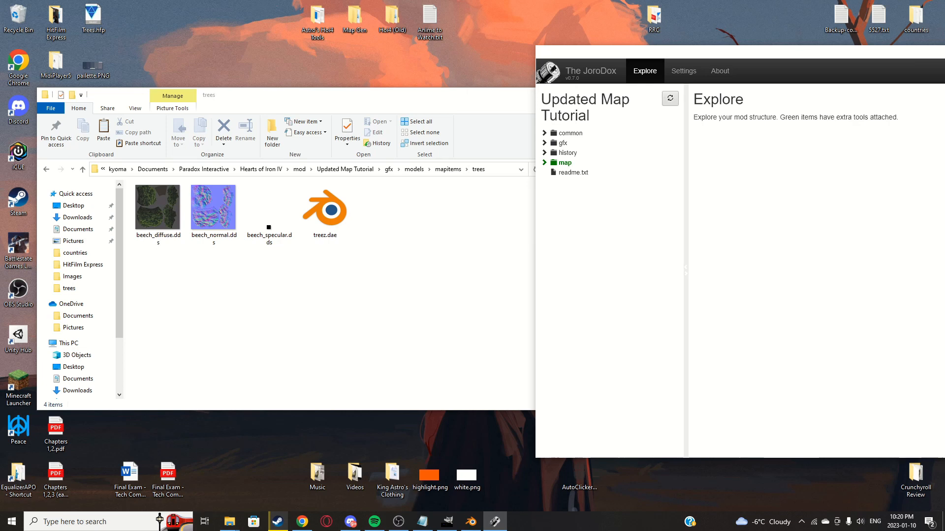
Step: Open treez.dae from gfx/models/mapitems/trees in a maximized JoroDox window and convert it to PdxMesh (.mesh)
{"action": "left_click", "coordinate": [563, 143]}
{"action": "left_click", "coordinate": [574, 153]}
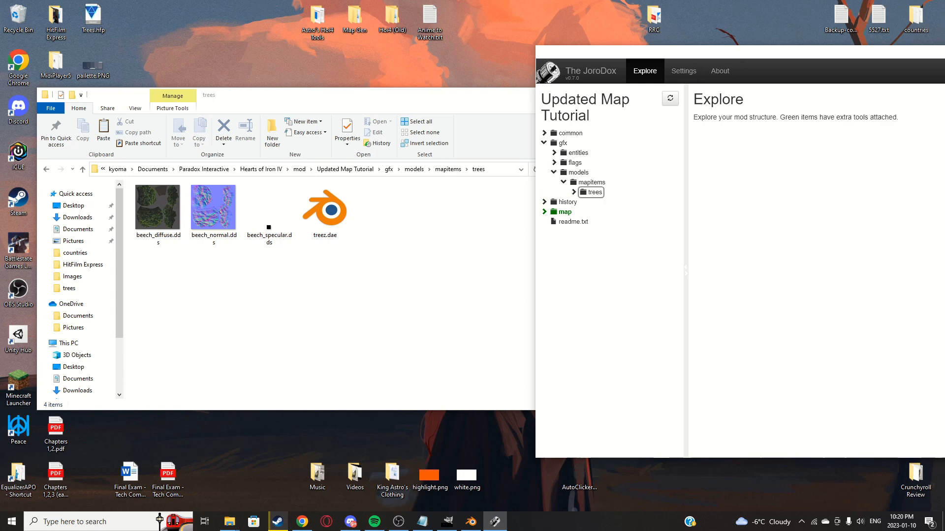
{"action": "double_click", "coordinate": [594, 193]}
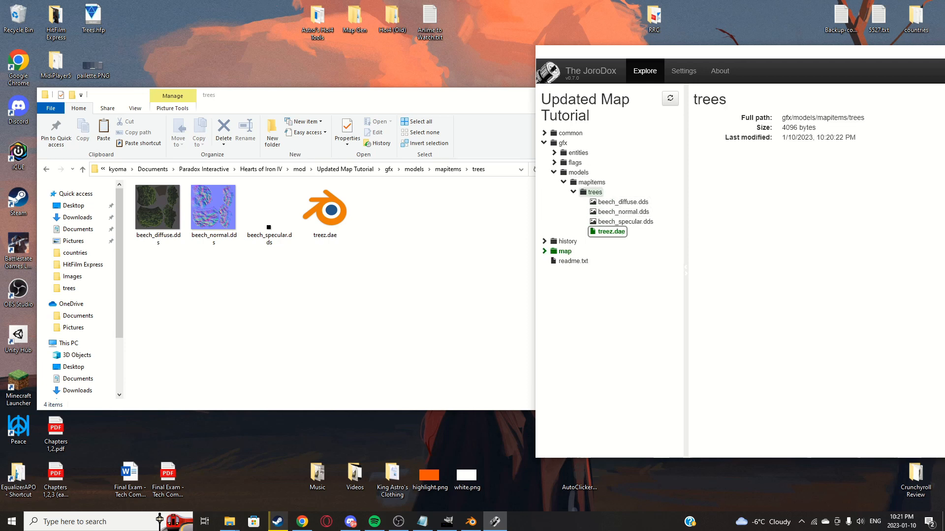
{"action": "left_click", "coordinate": [611, 231]}
{"action": "key", "text": "super+Up"}
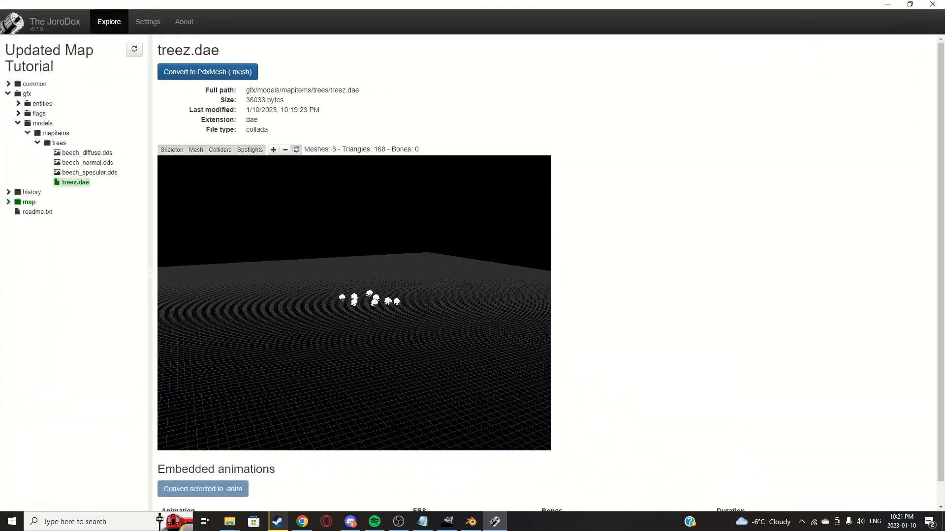
{"action": "left_click", "coordinate": [208, 72]}
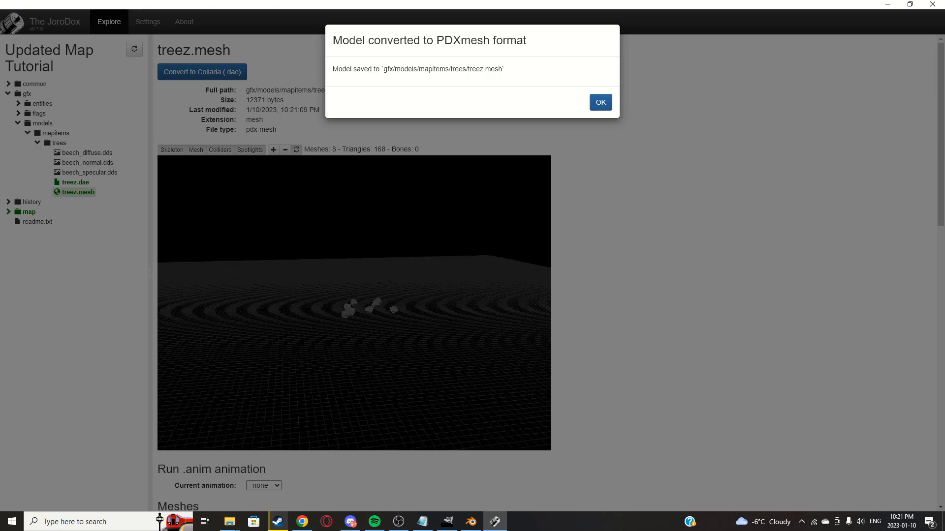
{"action": "key", "text": "Return"}
Step: Examine the PDX shader options and texture file names of the meshes in treez.mesh
{"action": "scroll", "coordinate": [473, 270], "scroll_direction": "down", "scroll_amount": 5}
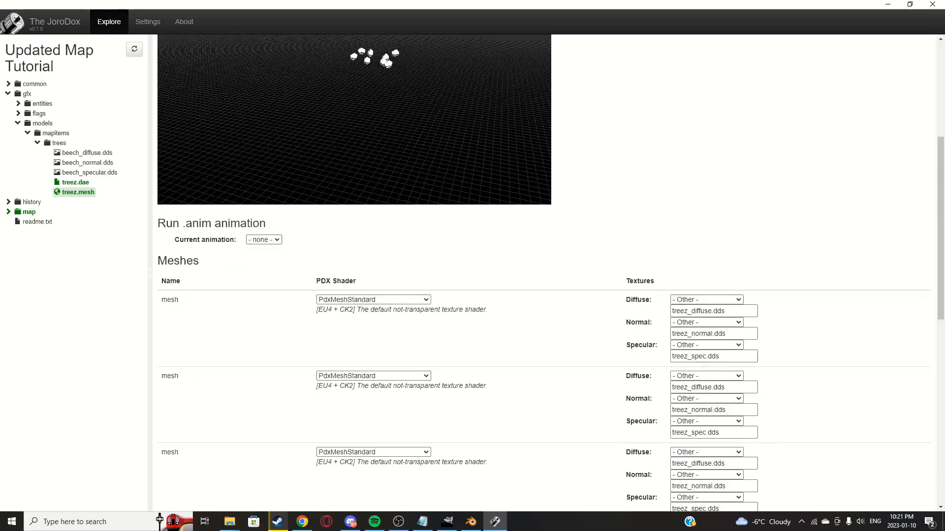
{"action": "left_click", "coordinate": [373, 300]}
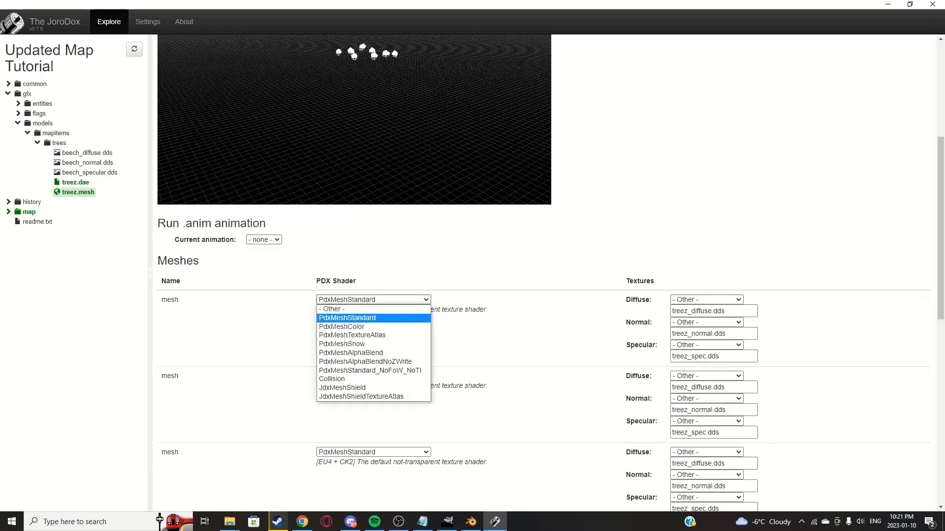
{"action": "left_click", "coordinate": [374, 299]}
{"action": "scroll", "coordinate": [543, 273], "scroll_direction": "up", "scroll_amount": 2}
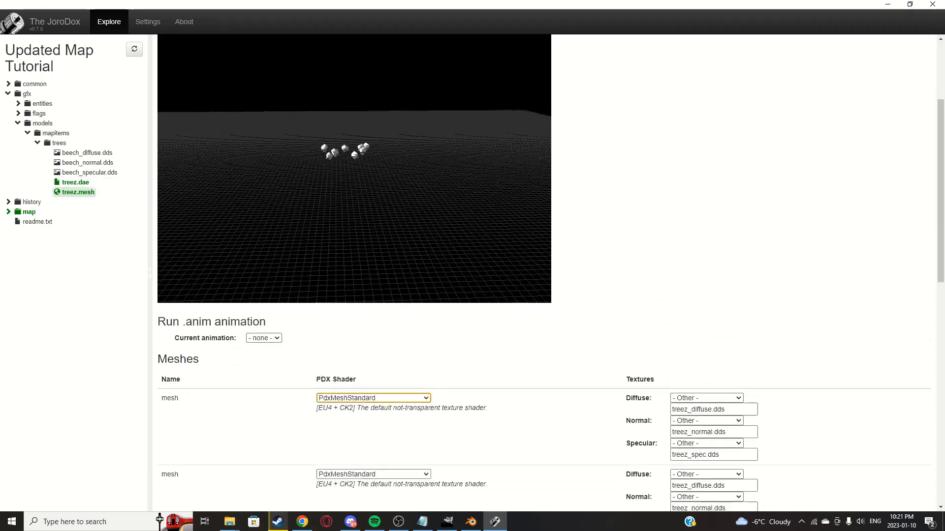
{"action": "scroll", "coordinate": [544, 273], "scroll_direction": "down", "scroll_amount": 2}
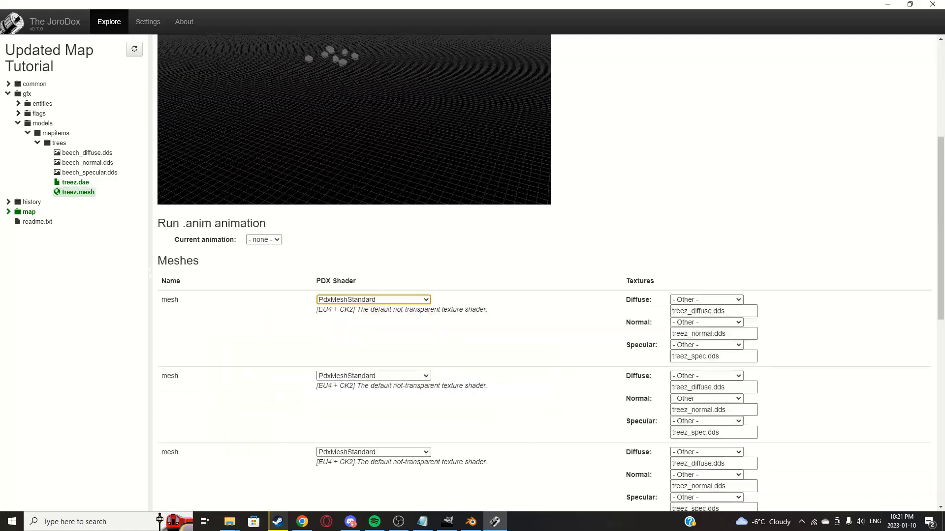
{"action": "scroll", "coordinate": [544, 273], "scroll_direction": "up", "scroll_amount": 1}
Step: Move beech.mesh from the Steam Hearts of Iron IV trees folder into the mod's gfx/models/mapitems/trees folder
{"action": "left_click_drag", "start_coordinate": [472, 5], "coordinate": [685, 292]}
{"action": "left_click", "coordinate": [556, 280]}
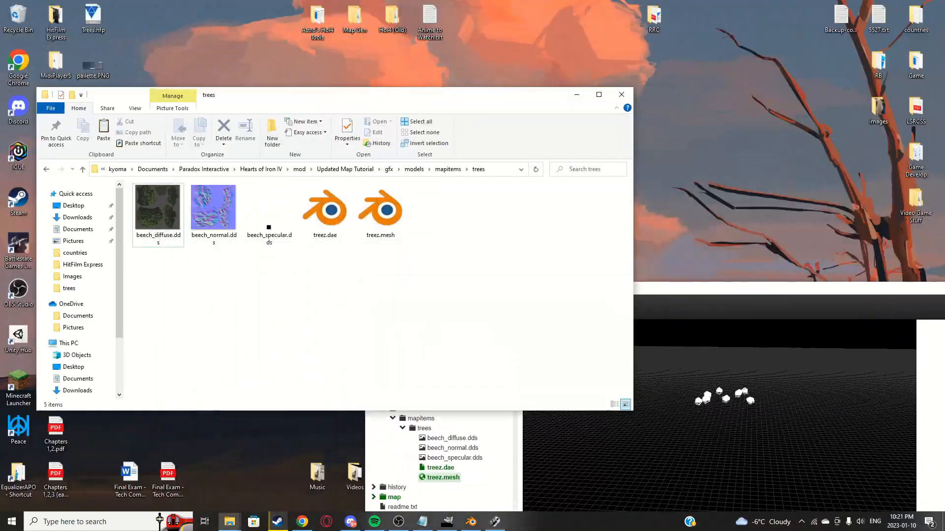
{"action": "mouse_move", "coordinate": [229, 521]}
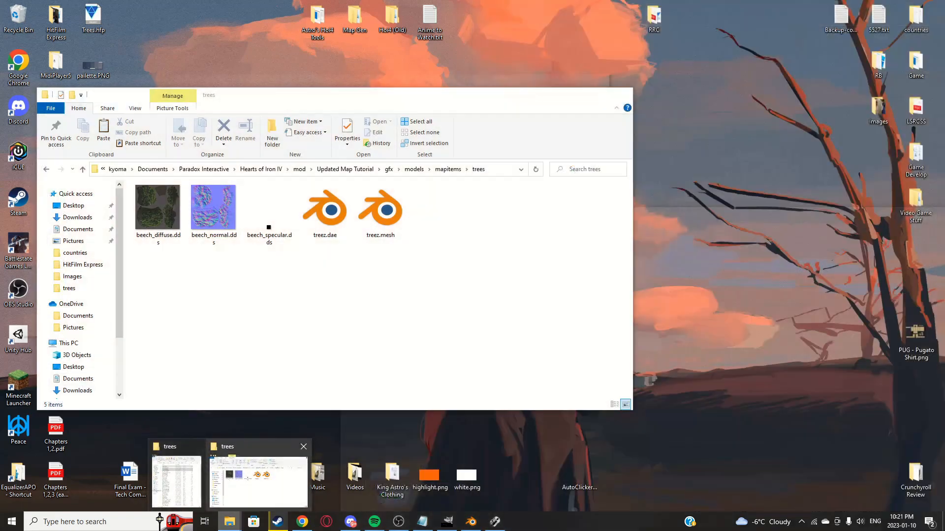
{"action": "left_click", "coordinate": [259, 482]}
{"action": "mouse_move", "coordinate": [801, 111]}
{"action": "left_mouse_down"}
{"action": "mouse_move", "coordinate": [562, 250]}
{"action": "mouse_move", "coordinate": [689, 153]}
{"action": "mouse_move", "coordinate": [787, 115]}
{"action": "left_mouse_up"}
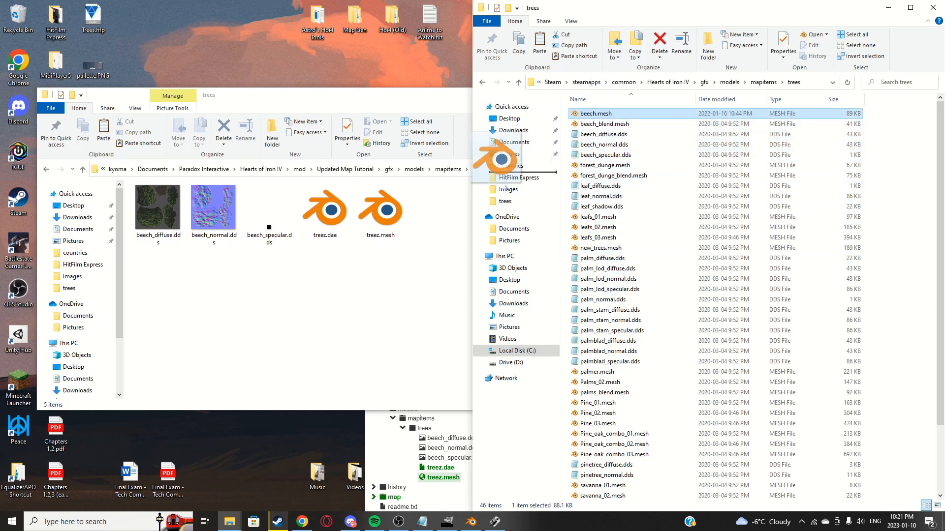
{"action": "left_click_drag", "start_coordinate": [532, 140], "coordinate": [310, 292]}
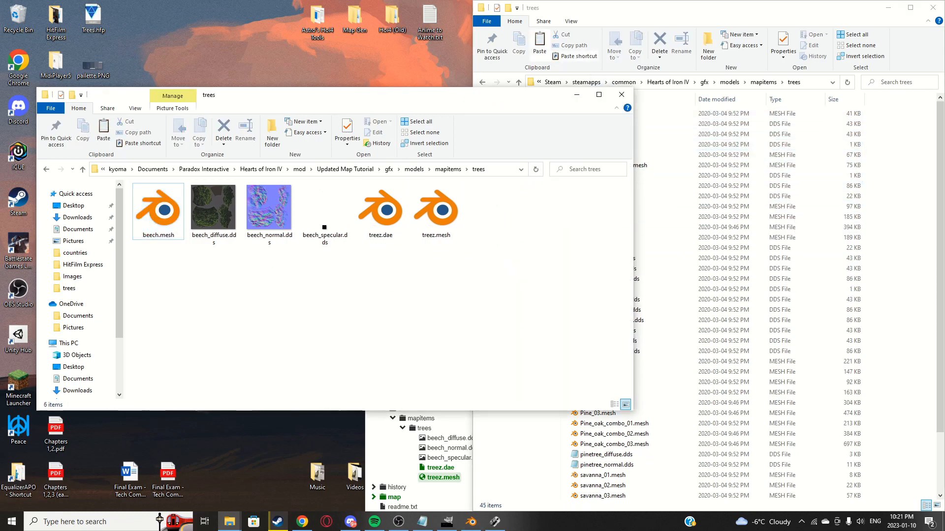
Step: Switch back to a maximized JoroDox, refresh the mod's file tree, open beech.mesh and copy its PdxMeshAdvancedSnow shader name
{"action": "left_click", "coordinate": [495, 522]}
{"action": "left_click_drag", "start_coordinate": [541, 288], "coordinate": [399, 0]}
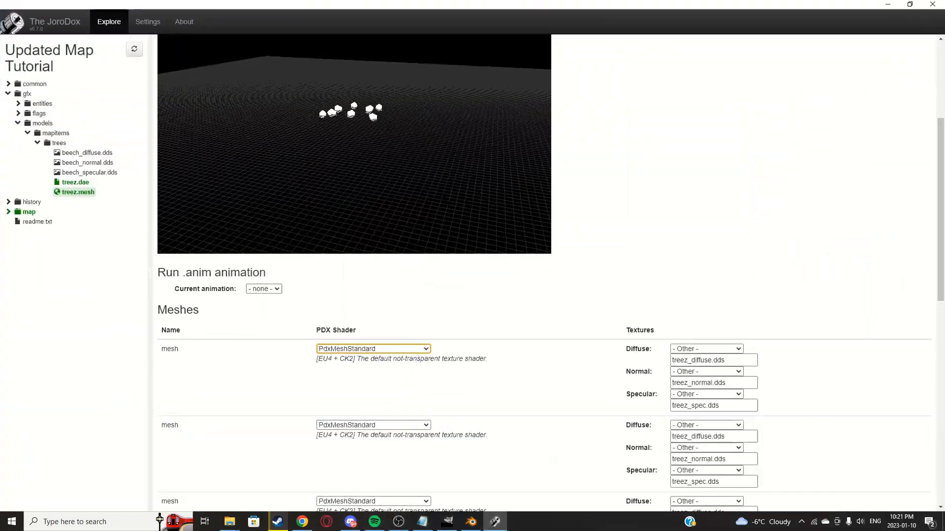
{"action": "left_click", "coordinate": [134, 49]}
{"action": "left_click", "coordinate": [79, 183]}
{"action": "scroll", "coordinate": [544, 315], "scroll_direction": "down", "scroll_amount": 5}
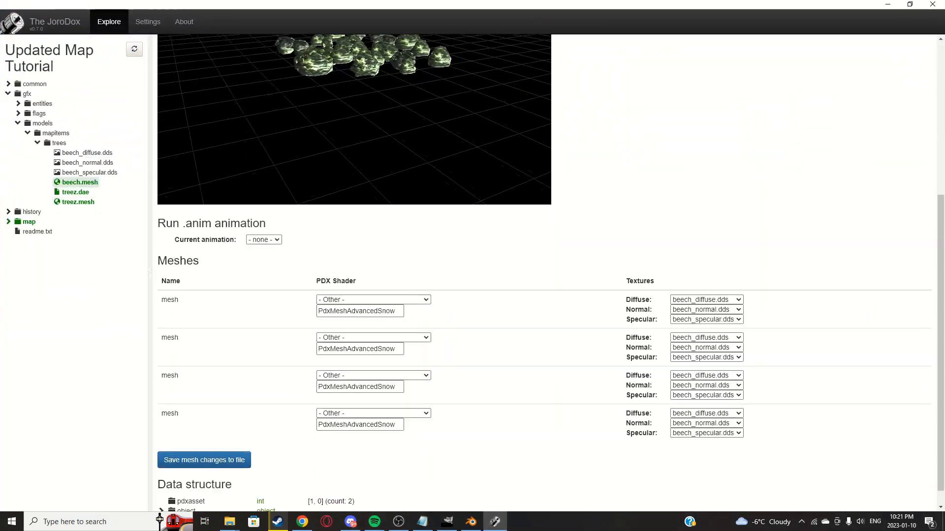
{"action": "left_click_drag", "start_coordinate": [398, 312], "coordinate": [316, 312]}
{"action": "key", "text": "ctrl+c"}
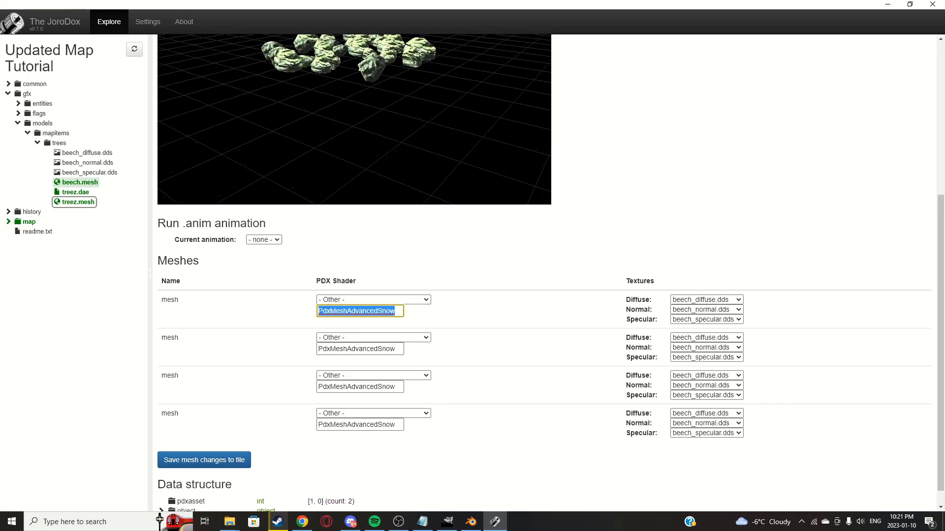
Step: Open treez.mesh and set the PDX shader of its first four meshes to Other
{"action": "left_click", "coordinate": [78, 202]}
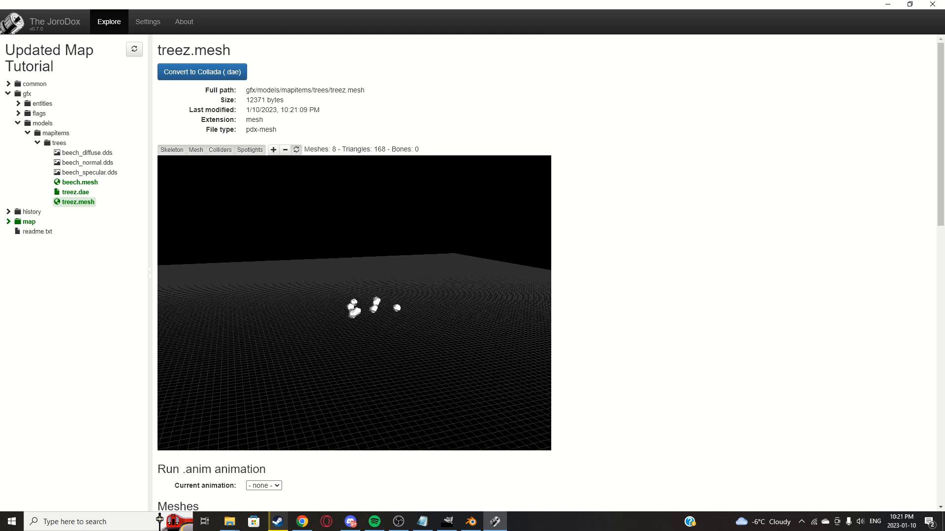
{"action": "scroll", "coordinate": [544, 296], "scroll_direction": "down", "scroll_amount": 6}
{"action": "left_click", "coordinate": [374, 251]}
{"action": "left_click", "coordinate": [345, 260]}
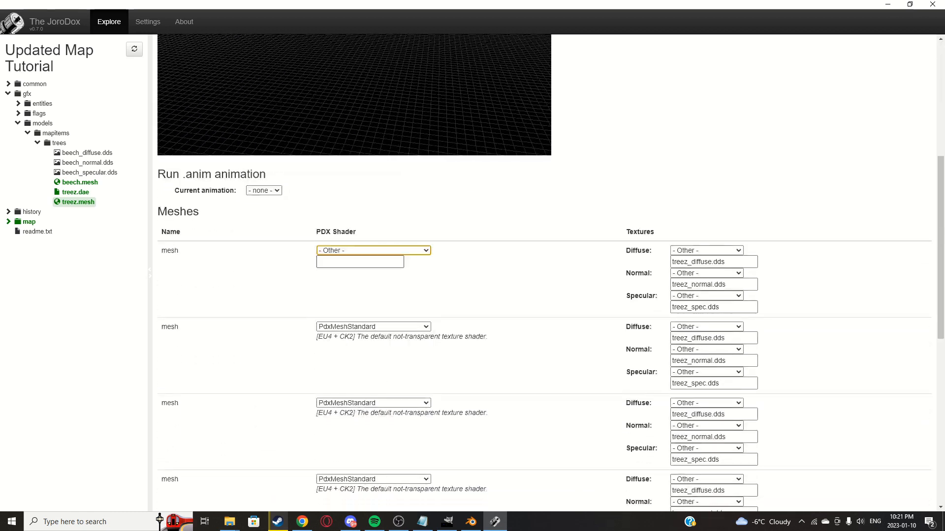
{"action": "left_click", "coordinate": [373, 327]}
{"action": "left_click", "coordinate": [345, 334]}
{"action": "left_click", "coordinate": [374, 403]}
{"action": "left_click", "coordinate": [344, 410]}
{"action": "scroll", "coordinate": [354, 403], "scroll_direction": "down", "scroll_amount": 3}
{"action": "left_click", "coordinate": [374, 331]}
{"action": "left_click", "coordinate": [344, 341]}
Step: Set the PDX shader of the last four meshes in treez.mesh to Other
{"action": "scroll", "coordinate": [345, 341], "scroll_direction": "down", "scroll_amount": 3}
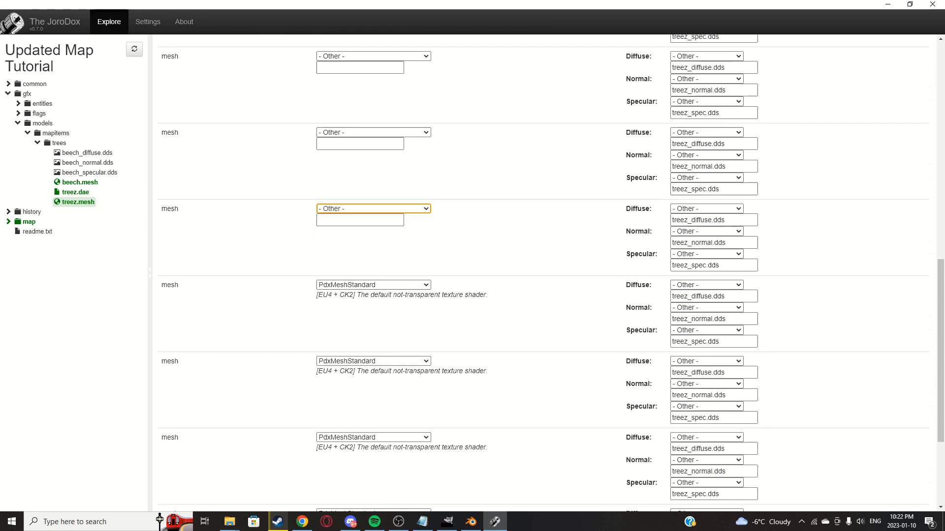
{"action": "left_click", "coordinate": [373, 261]}
{"action": "left_click", "coordinate": [345, 269]}
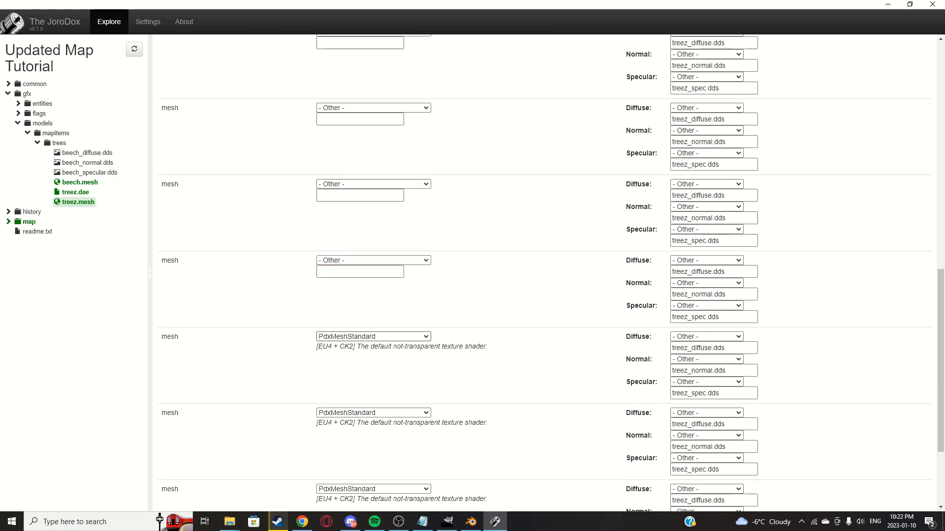
{"action": "left_click", "coordinate": [373, 337]}
{"action": "left_click", "coordinate": [345, 344]}
{"action": "scroll", "coordinate": [344, 343], "scroll_direction": "down", "scroll_amount": 3}
{"action": "left_click", "coordinate": [374, 280]}
{"action": "left_click", "coordinate": [344, 288]}
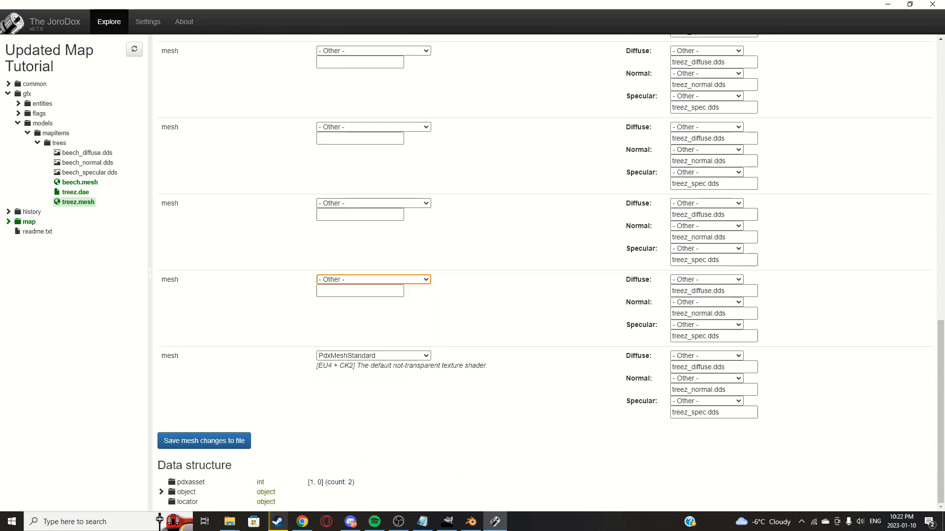
{"action": "left_click", "coordinate": [373, 356]}
{"action": "left_click", "coordinate": [344, 365]}
Step: Enter PdxMeshAdvancedSnow as the custom shader name for all eight meshes in treez.mesh
{"action": "scroll", "coordinate": [344, 365], "scroll_direction": "up", "scroll_amount": 8}
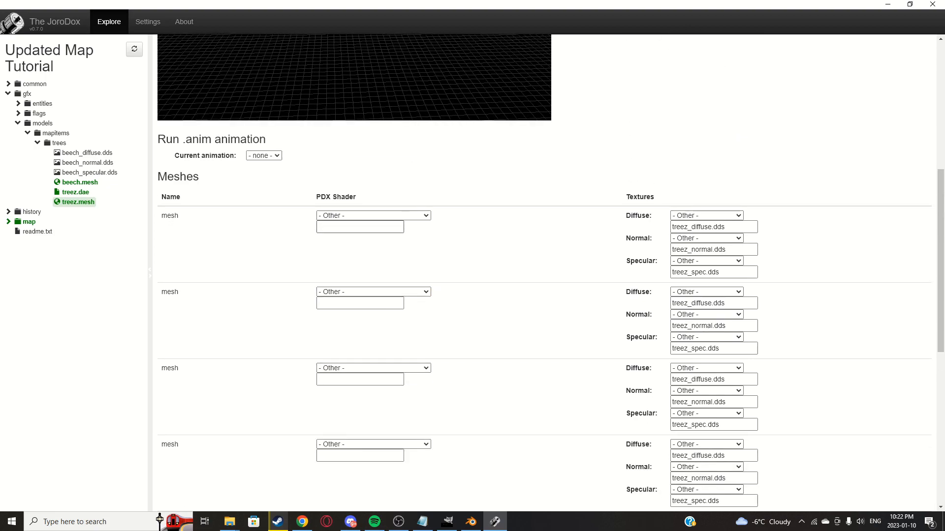
{"action": "left_click", "coordinate": [359, 380]}
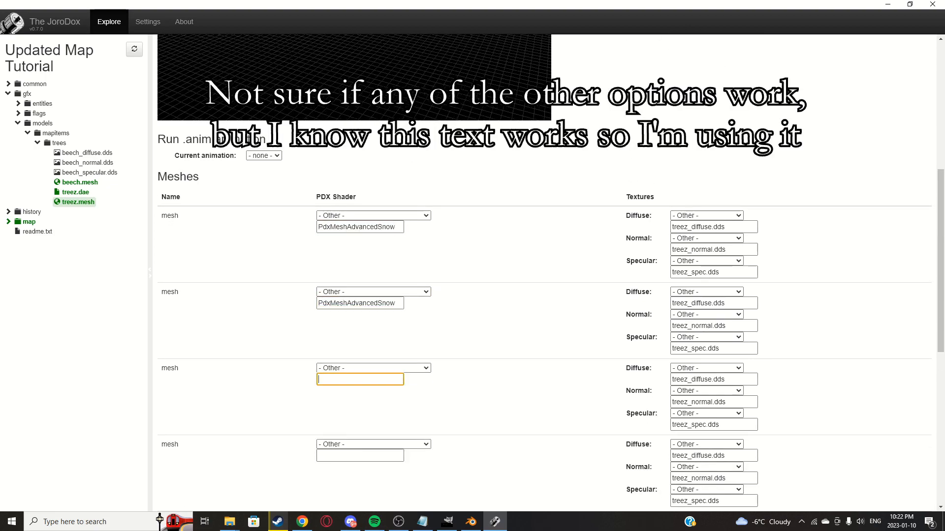
{"action": "left_click", "coordinate": [360, 456]}
{"action": "key", "text": "ctrl+v"}
{"action": "scroll", "coordinate": [360, 455], "scroll_direction": "down", "scroll_amount": 4}
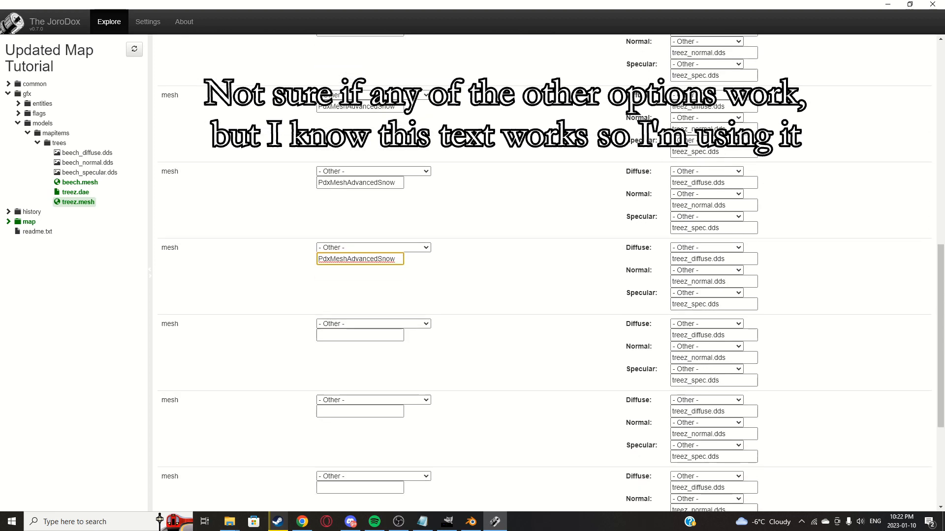
{"action": "left_click", "coordinate": [360, 335]}
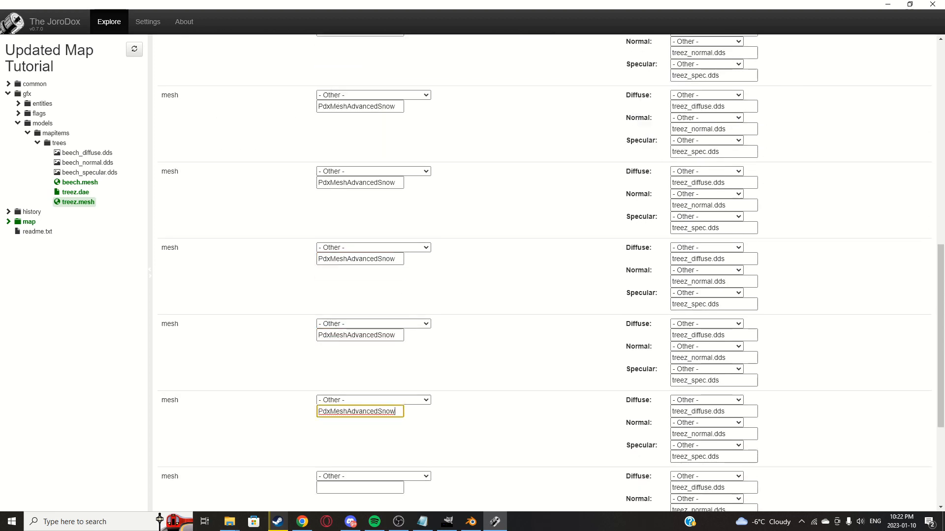
{"action": "scroll", "coordinate": [541, 270], "scroll_direction": "down", "scroll_amount": 3}
{"action": "left_click", "coordinate": [360, 417]}
{"action": "type", "text": "PdxMeshAdvancedSnow"}
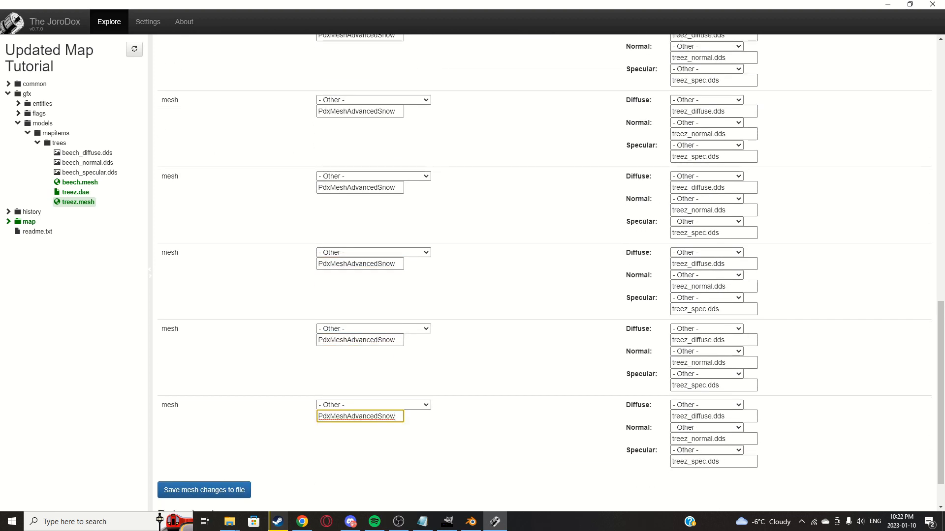
Step: Set the first mesh's diffuse texture to beech_diffuse.dds and its normal texture to beech_normal.dds
{"action": "scroll", "coordinate": [541, 271], "scroll_direction": "up", "scroll_amount": 6}
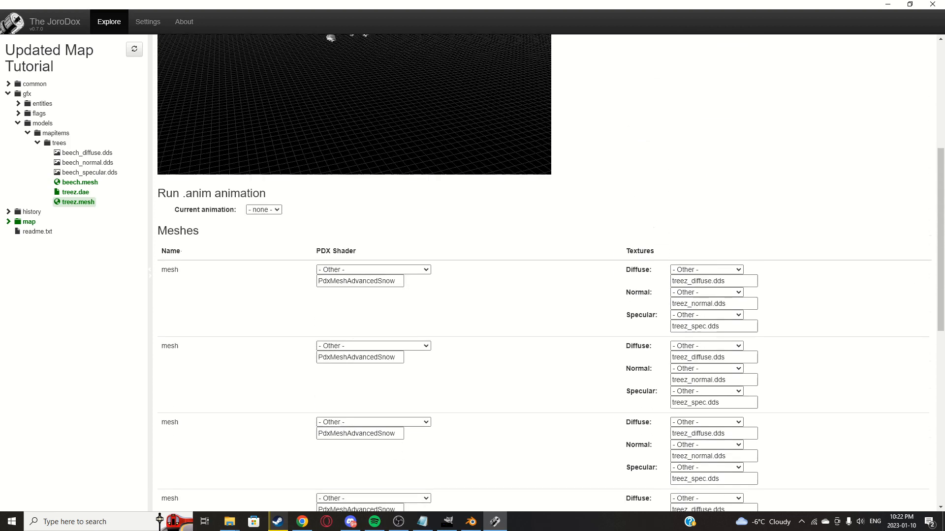
{"action": "left_click", "coordinate": [706, 314]}
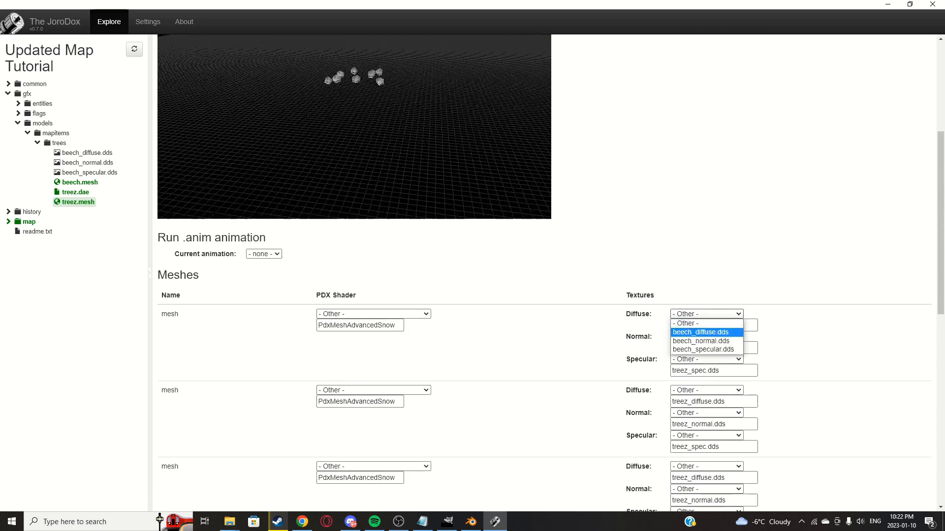
{"action": "left_click", "coordinate": [694, 331]}
{"action": "left_click", "coordinate": [707, 323]}
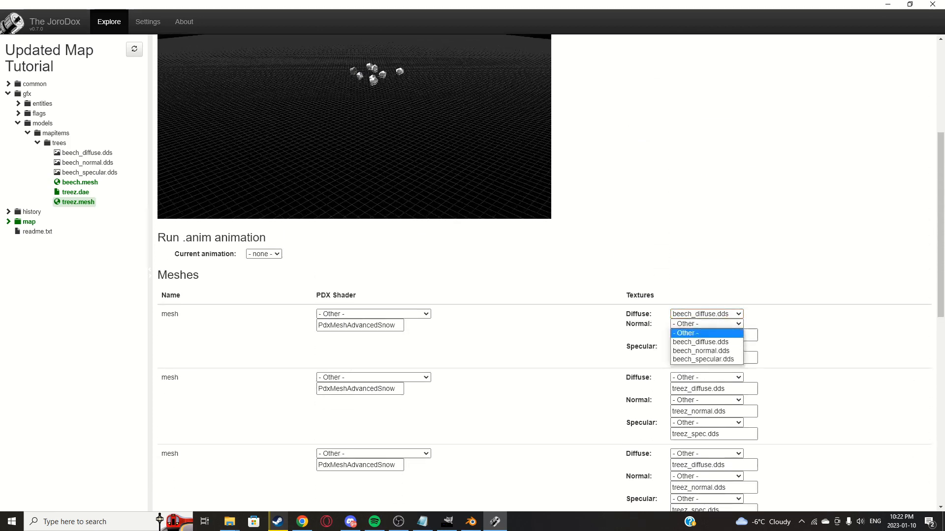
{"action": "left_click", "coordinate": [700, 350]}
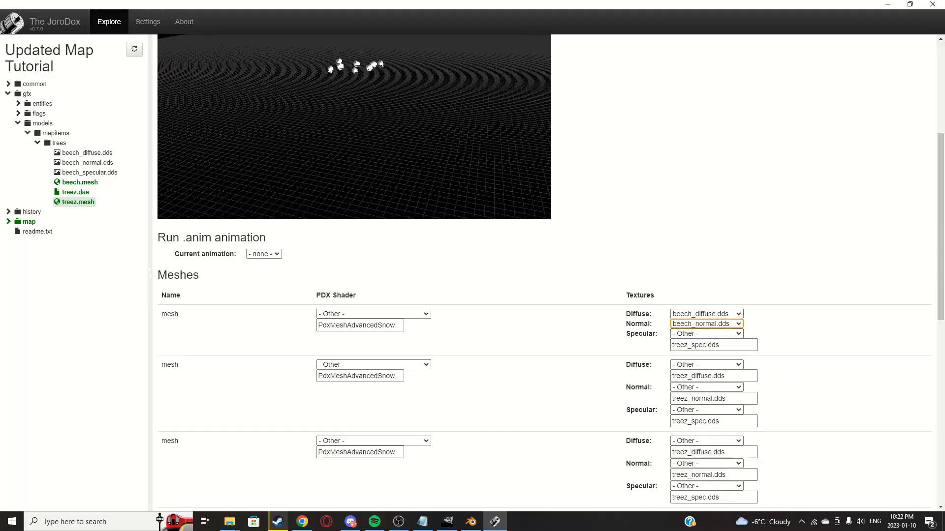
Step: Switch to the mod's trees folder and look through the beech diffuse, normal and specular texture files
{"action": "left_click", "coordinate": [229, 521]}
{"action": "left_click", "coordinate": [259, 481]}
{"action": "key", "text": "Left"}
{"action": "key", "text": "Left"}
{"action": "key", "text": "Left"}
{"action": "key", "text": "Left"}
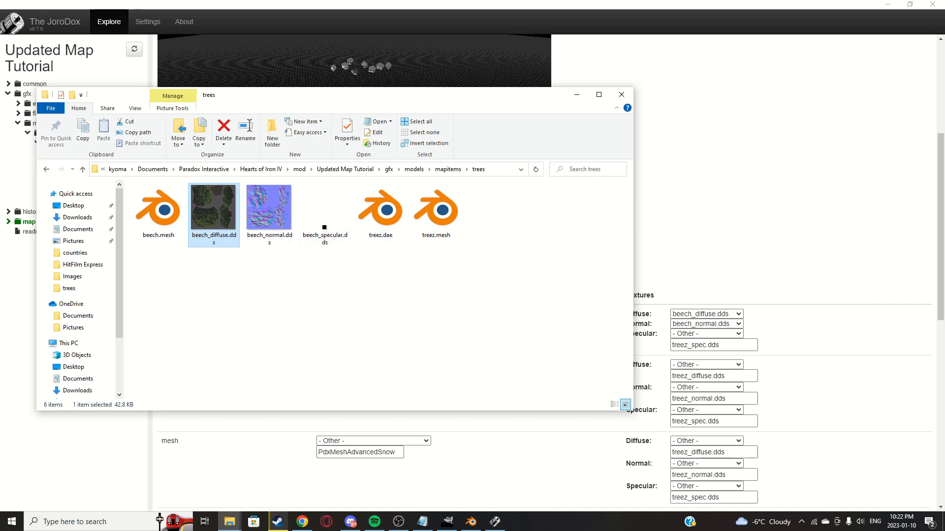
Step: Return to JoroDox and set the first mesh's specular texture to beech_specular.dds
{"action": "left_click", "coordinate": [712, 294]}
{"action": "scroll", "coordinate": [711, 294], "scroll_direction": "down", "scroll_amount": 1}
{"action": "left_click", "coordinate": [707, 285]}
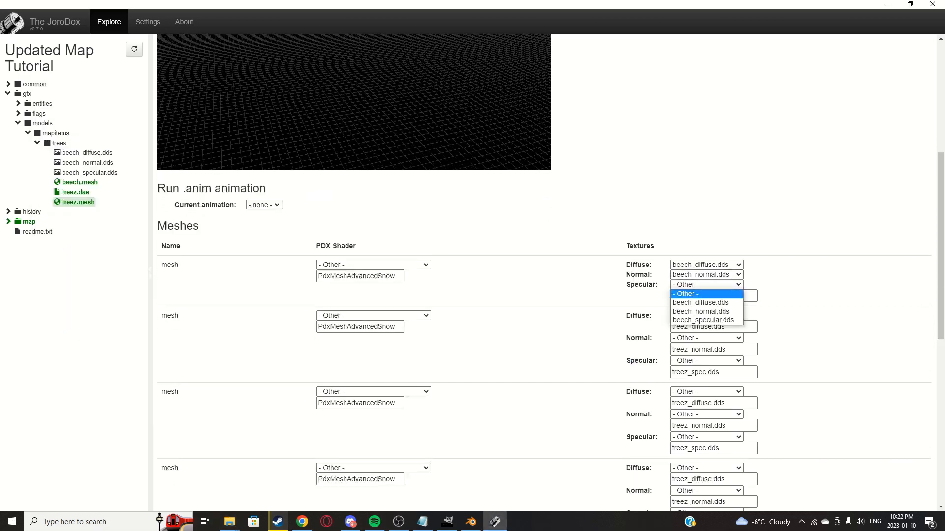
{"action": "left_click", "coordinate": [699, 317]}
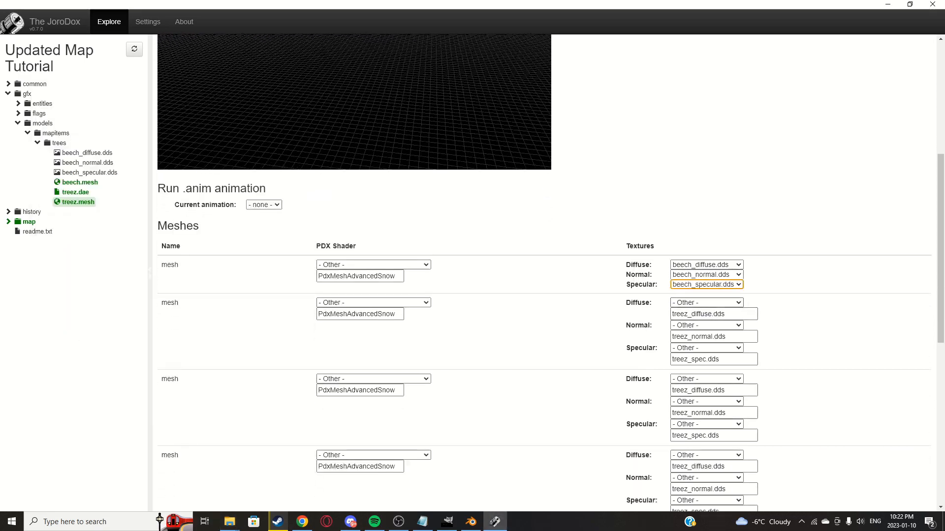
Step: Set the second mesh's diffuse, normal and specular textures to beech_diffuse.dds, beech_normal.dds and beech_specular.dds
{"action": "left_click", "coordinate": [707, 302]}
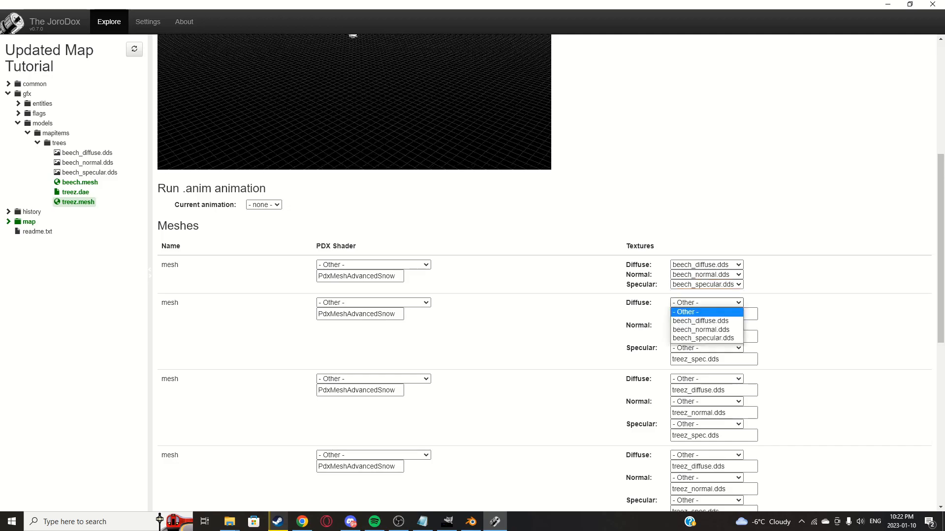
{"action": "left_click", "coordinate": [701, 321]}
{"action": "left_click", "coordinate": [706, 313]}
{"action": "left_click", "coordinate": [701, 339]}
{"action": "left_click", "coordinate": [706, 322]}
{"action": "left_click", "coordinate": [701, 356]}
Step: Assign beech_diffuse.dds, beech_normal.dds and beech_specular.dds as the third mesh's diffuse, normal and specular textures
{"action": "scroll", "coordinate": [701, 356], "scroll_direction": "up", "scroll_amount": 4}
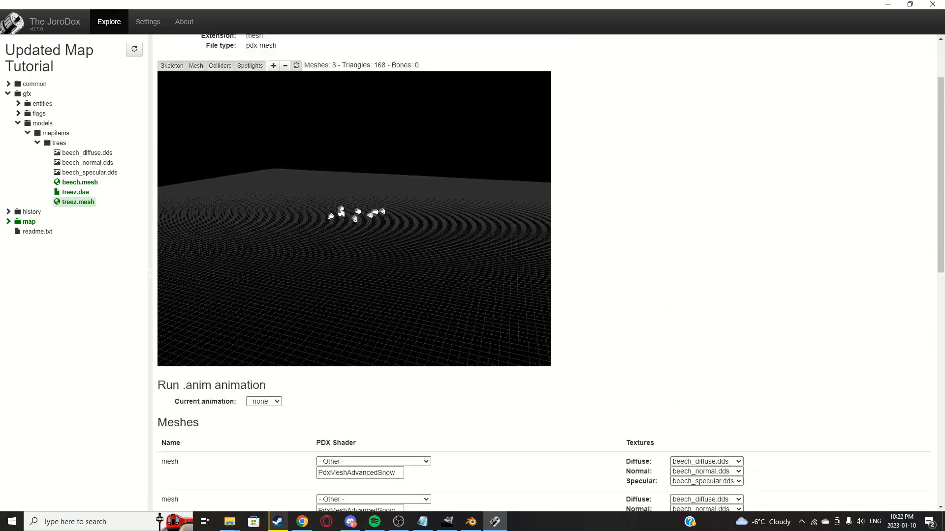
{"action": "scroll", "coordinate": [544, 270], "scroll_direction": "down", "scroll_amount": 5}
{"action": "left_click", "coordinate": [706, 291]}
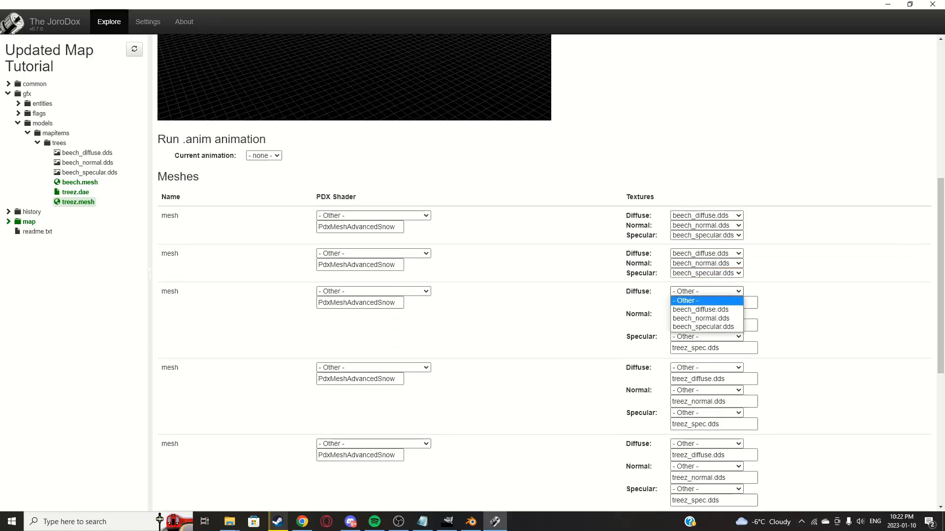
{"action": "left_click", "coordinate": [701, 309]}
{"action": "left_click", "coordinate": [706, 301]}
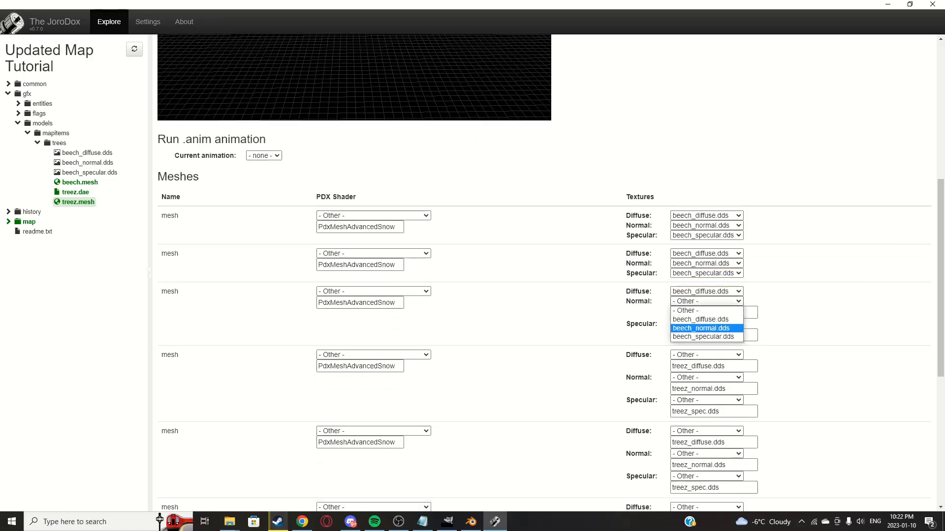
{"action": "left_click", "coordinate": [701, 328]}
{"action": "left_click", "coordinate": [706, 311]}
{"action": "left_click", "coordinate": [703, 346]}
Step: Assign beech_diffuse.dds, beech_normal.dds and beech_specular.dds as the diffuse, normal and specular textures of the remaining five meshes
{"action": "left_click", "coordinate": [706, 329]}
{"action": "left_click", "coordinate": [702, 347]}
{"action": "left_click", "coordinate": [706, 339]}
{"action": "left_click", "coordinate": [702, 366]}
{"action": "left_click", "coordinate": [707, 349]}
{"action": "left_click", "coordinate": [701, 257]}
{"action": "left_click", "coordinate": [707, 239]}
{"action": "left_click", "coordinate": [703, 274]}
{"action": "left_click", "coordinate": [707, 257]}
{"action": "left_click", "coordinate": [701, 276]}
{"action": "left_click", "coordinate": [707, 267]}
{"action": "left_click", "coordinate": [701, 294]}
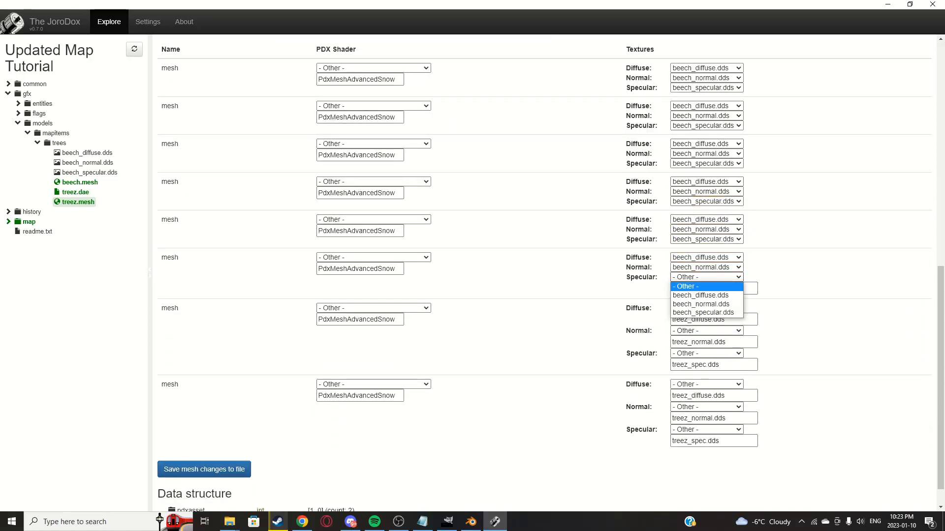
{"action": "left_click", "coordinate": [707, 277]}
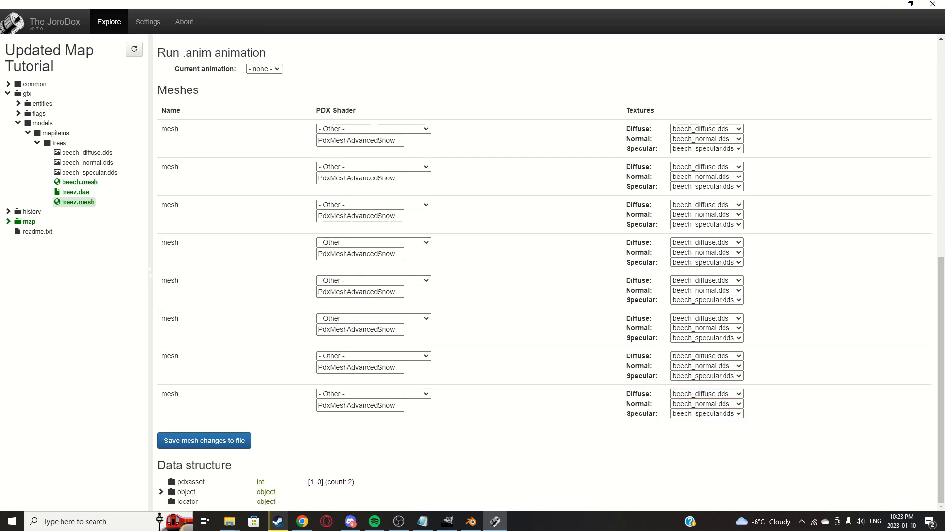
Step: Save the shader and texture changes to treez.mesh and review the saved mesh settings and model preview
{"action": "scroll", "coordinate": [541, 271], "scroll_direction": "up", "scroll_amount": 8}
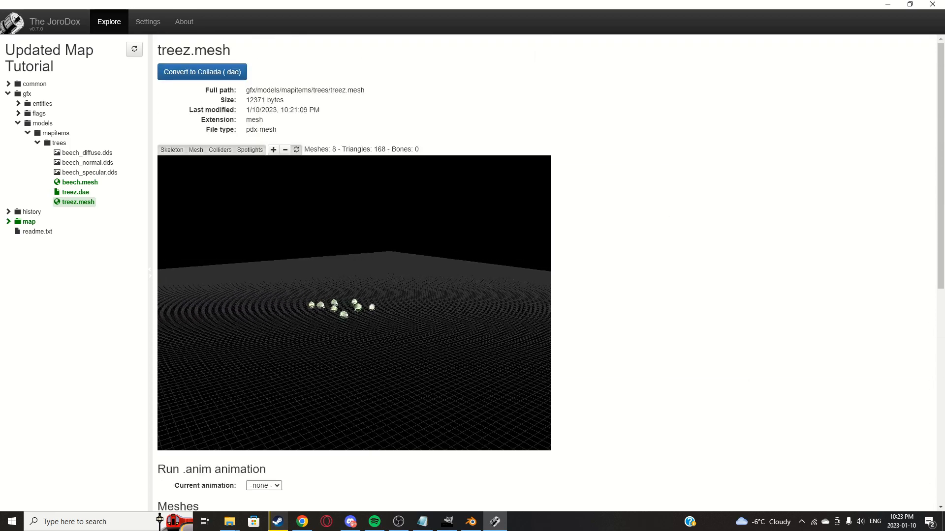
{"action": "scroll", "coordinate": [541, 271], "scroll_direction": "down", "scroll_amount": 8}
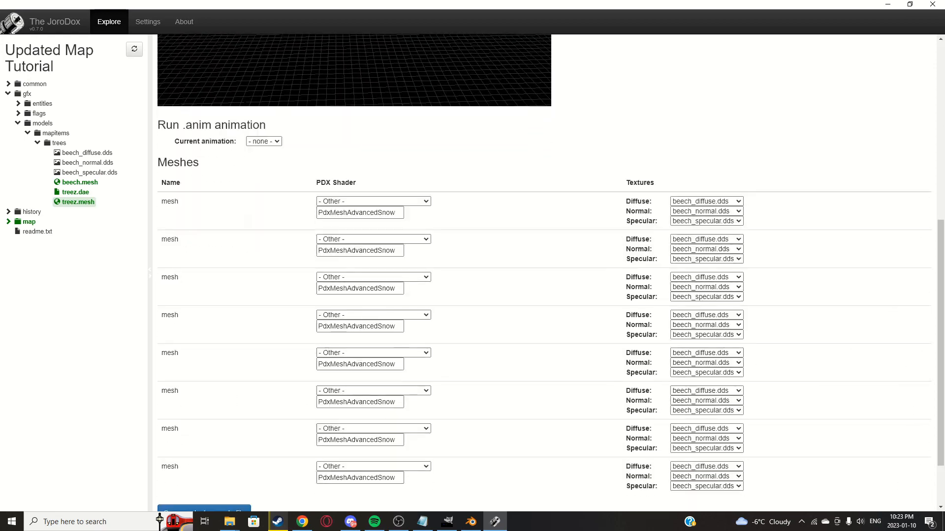
{"action": "left_click", "coordinate": [204, 441]}
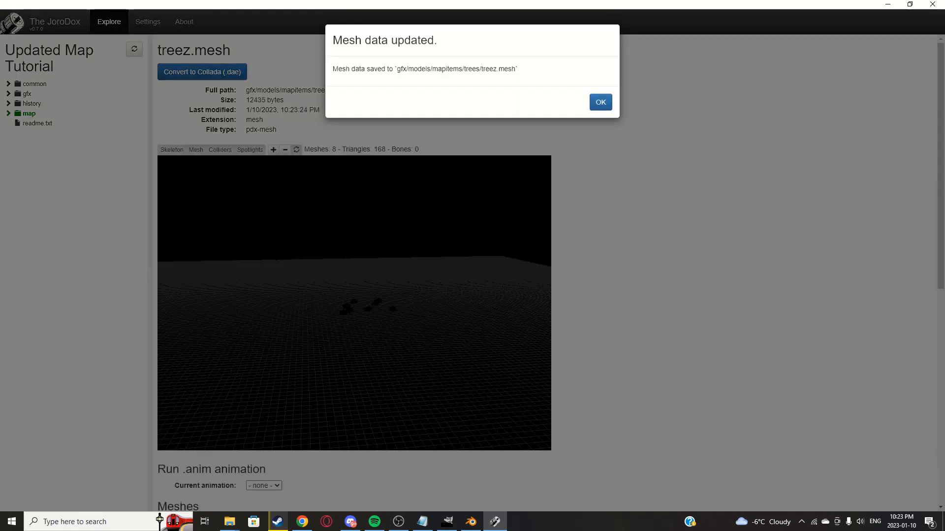
{"action": "key", "text": "Return"}
{"action": "scroll", "coordinate": [542, 271], "scroll_direction": "down", "scroll_amount": 8}
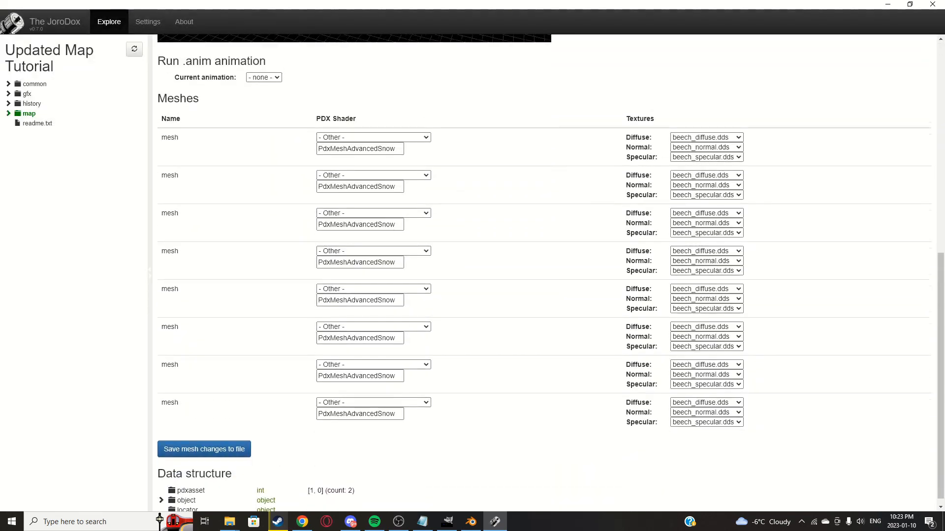
{"action": "scroll", "coordinate": [541, 270], "scroll_direction": "up", "scroll_amount": 8}
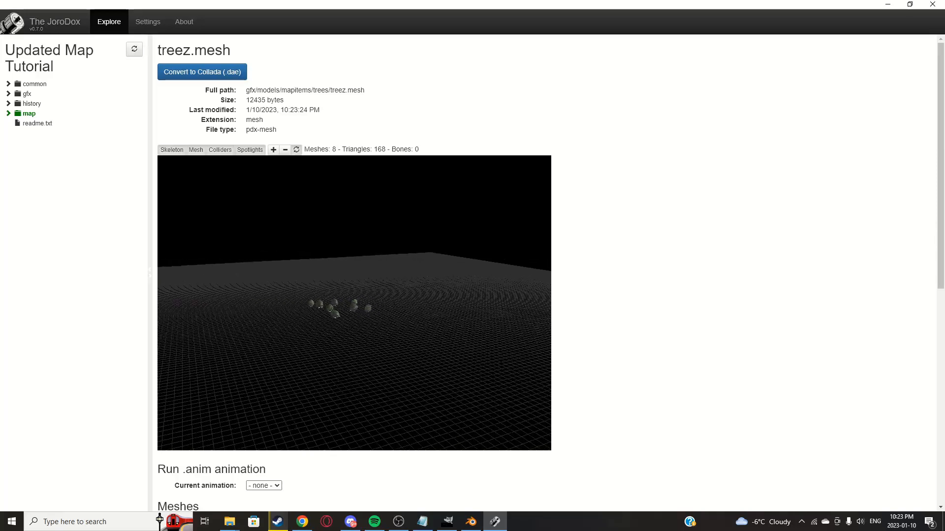
Step: Close JoroDox and delete beech.mesh and treez.dae from the mod's trees folder
{"action": "left_click", "coordinate": [933, 4]}
{"action": "left_click", "coordinate": [364, 296]}
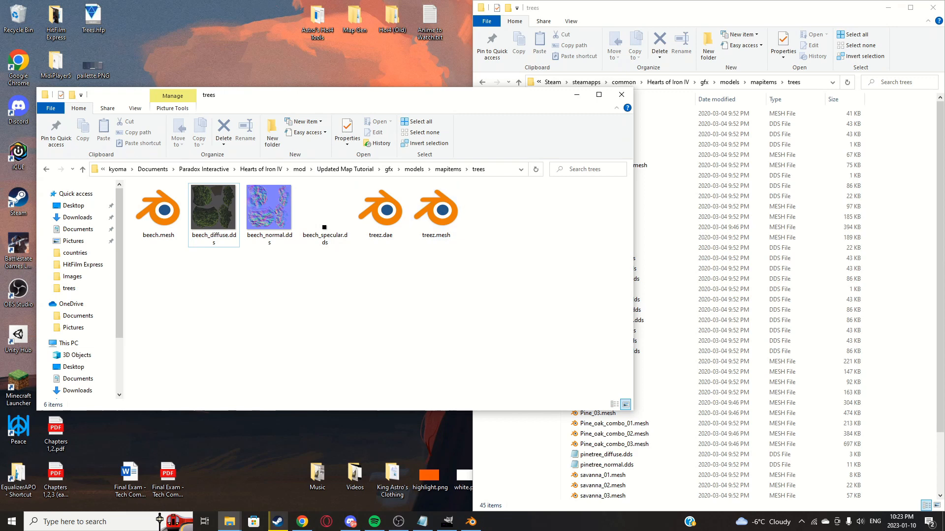
{"action": "left_click", "coordinate": [158, 212]}
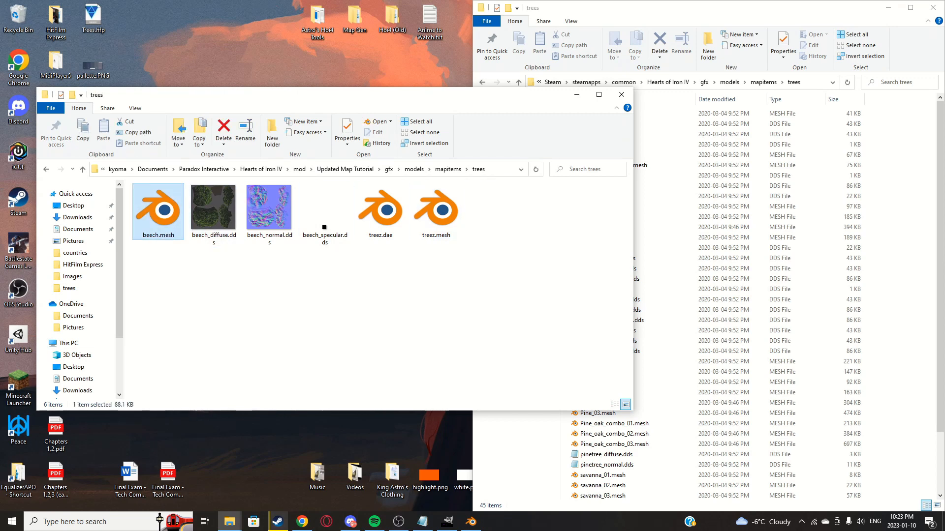
{"action": "key", "text": "Delete"}
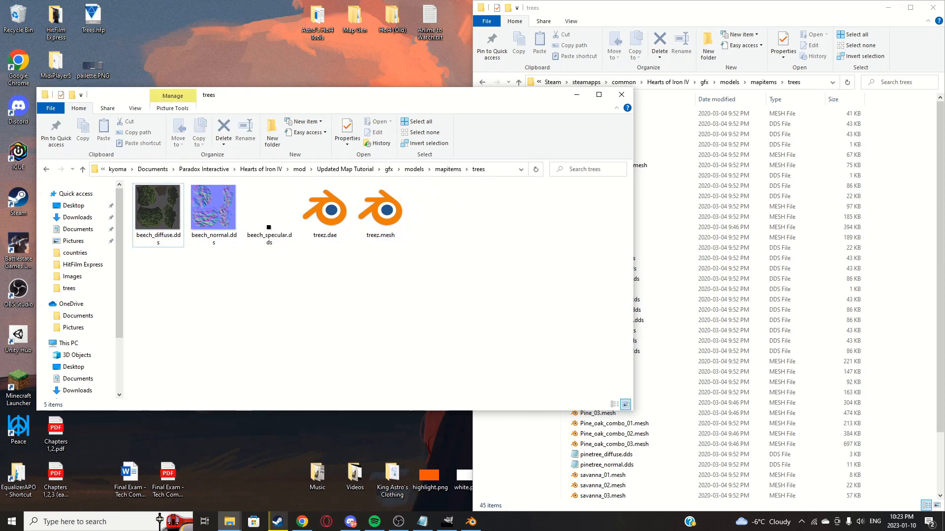
{"action": "left_click_drag", "start_coordinate": [489, 233], "coordinate": [218, 193]}
{"action": "left_click", "coordinate": [325, 290]}
{"action": "left_click", "coordinate": [325, 211]}
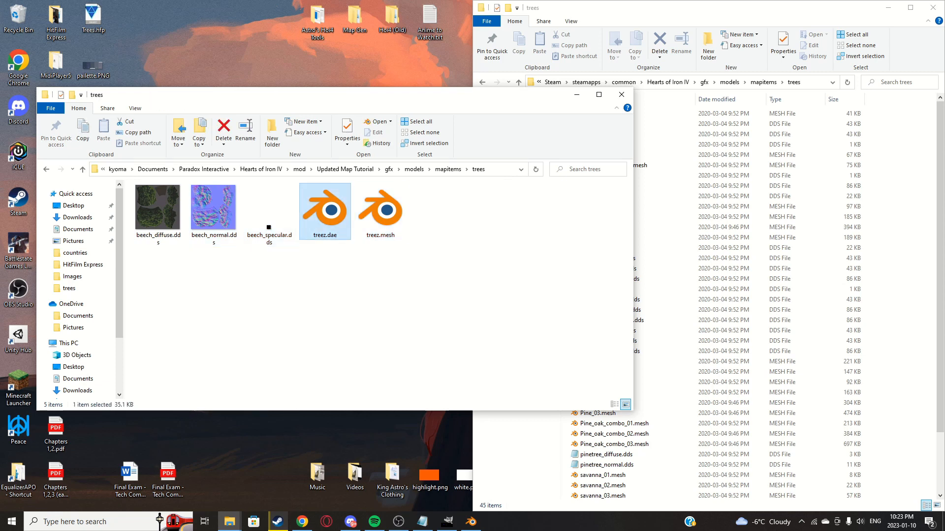
{"action": "key", "text": "Delete"}
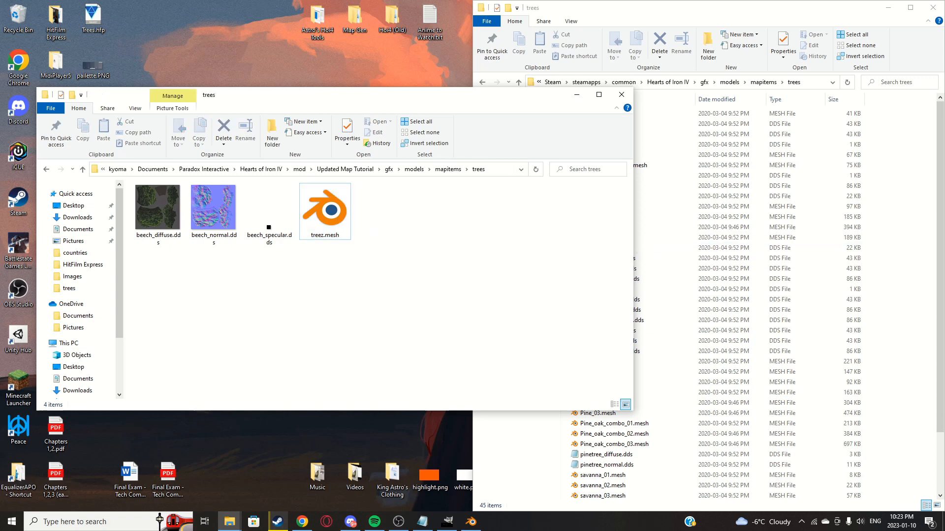
Step: Go to the mod's gfx/entities folder and open trees.gfx in Notepad++
{"action": "left_click", "coordinate": [893, 254]}
{"action": "left_click", "coordinate": [394, 300]}
{"action": "left_click", "coordinate": [447, 169]}
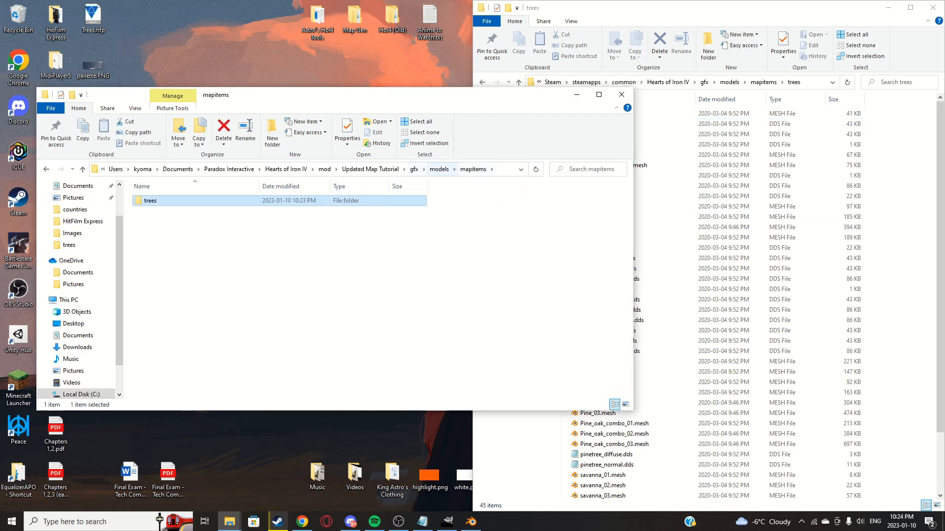
{"action": "left_click", "coordinate": [414, 169]}
{"action": "double_click", "coordinate": [197, 200]}
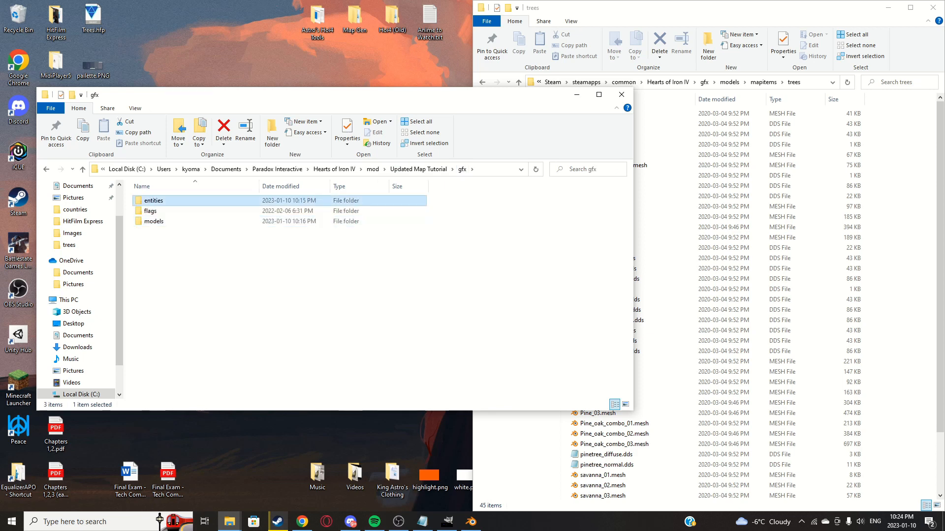
{"action": "left_click", "coordinate": [197, 200]}
{"action": "right_click", "coordinate": [177, 199]}
{"action": "left_click", "coordinate": [344, 287]}
{"action": "left_click", "coordinate": [197, 201]}
{"action": "right_click", "coordinate": [181, 201]}
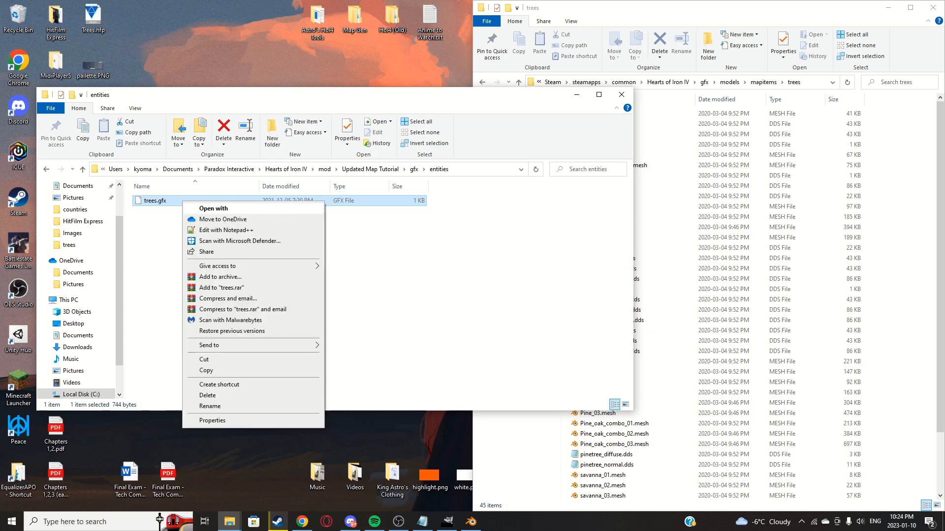
{"action": "left_click", "coordinate": [211, 220]}
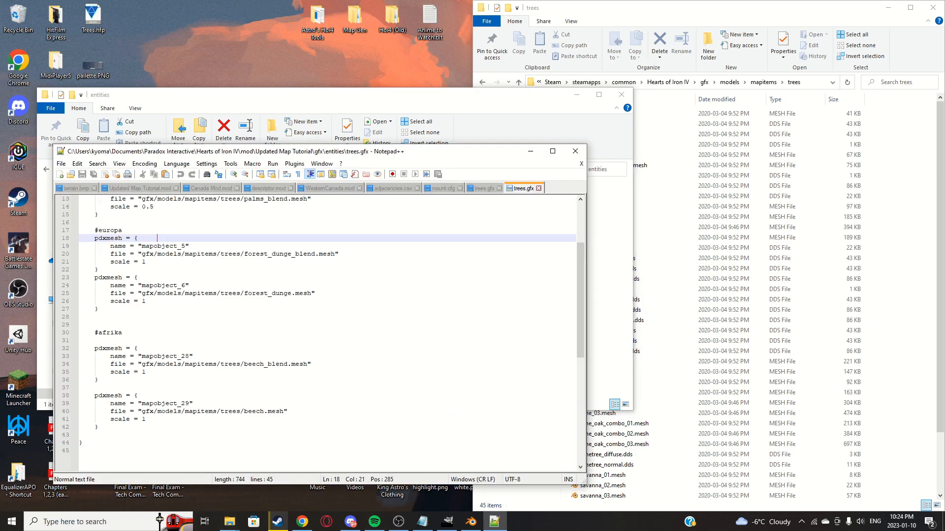
Step: Duplicate the mapobject_29 pdxmesh block below the last entry, separated by blank lines and inside the closing brace
{"action": "scroll", "coordinate": [314, 315], "scroll_direction": "down", "scroll_amount": 2}
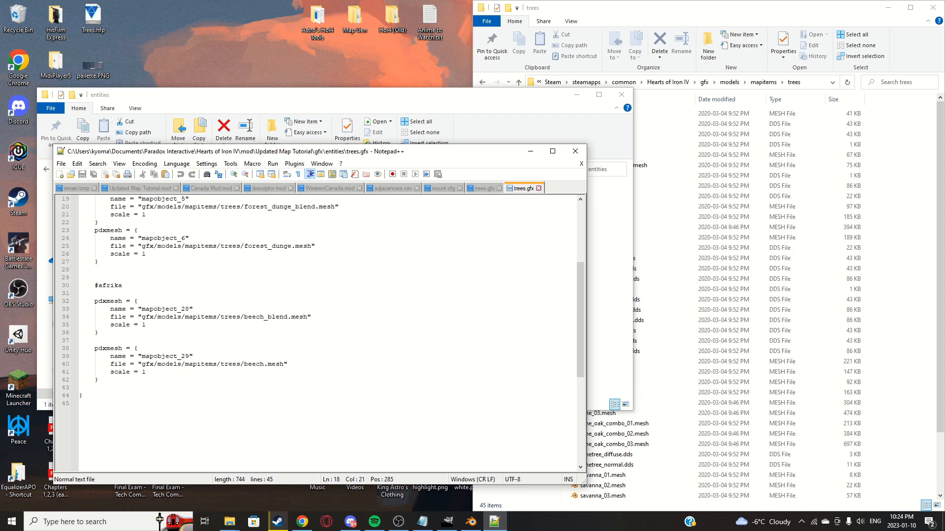
{"action": "left_click_drag", "start_coordinate": [99, 380], "coordinate": [97, 348]}
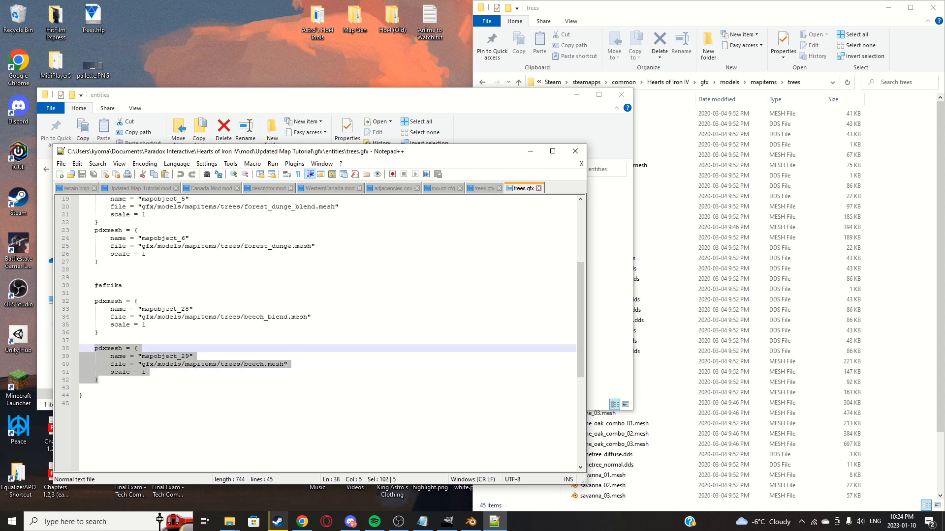
{"action": "left_click", "coordinate": [99, 380]}
{"action": "key", "text": "Return"}
{"action": "key", "text": "Return"}
{"action": "key", "text": "Return"}
{"action": "key", "text": "Return"}
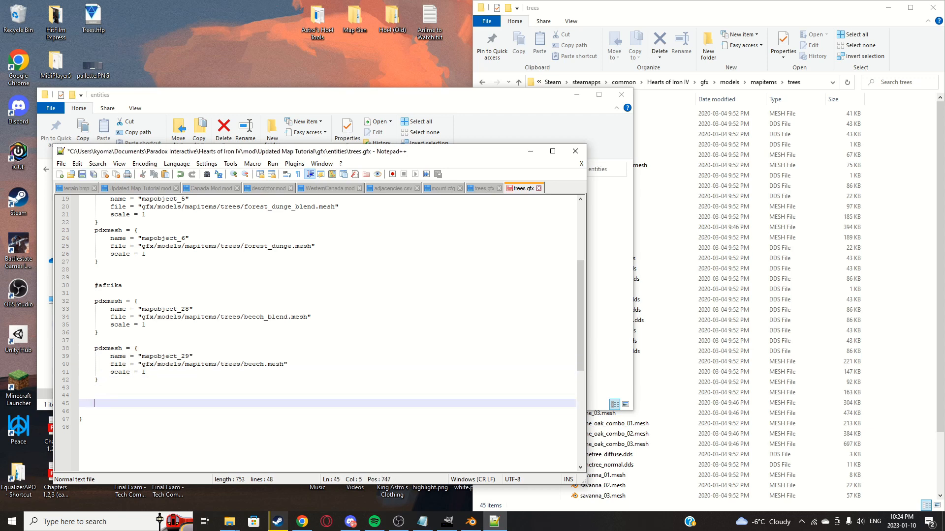
{"action": "type", "text": "pdxmesh = { \t\tname = \"mapobject_29\" \t\tfile = \"gfx/models/mapitems/trees/beech.mesh\" \t\tscale = 1 \t}"}
Step: Examine the mapobject names and numbers of the existing tree entries in trees.gfx
{"action": "left_click", "coordinate": [183, 419]}
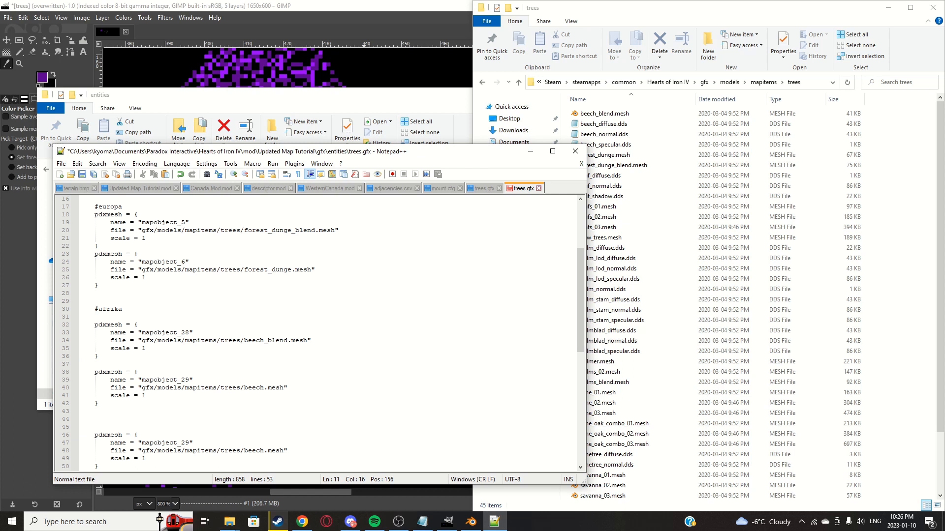
{"action": "left_click", "coordinate": [146, 348]}
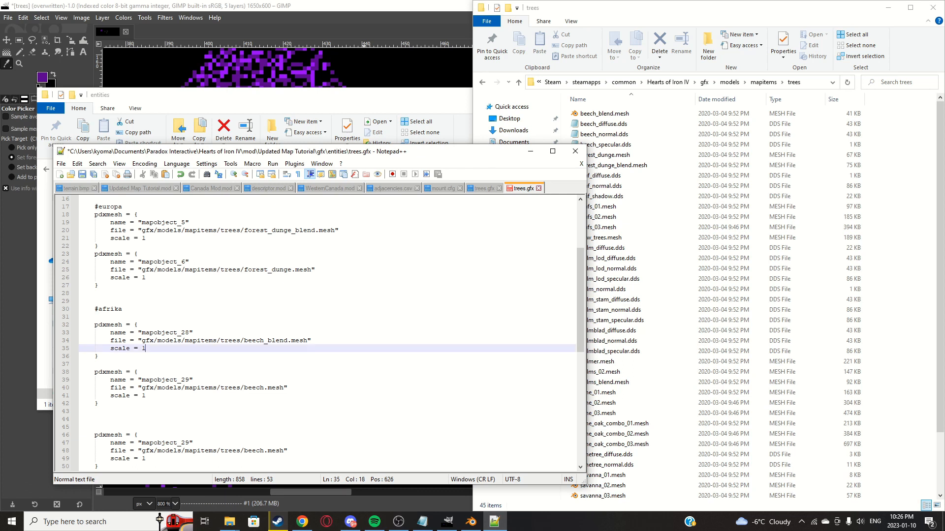
{"action": "left_click", "coordinate": [138, 372]}
{"action": "left_click", "coordinate": [193, 380]}
{"action": "scroll", "coordinate": [315, 335], "scroll_direction": "up", "scroll_amount": 4}
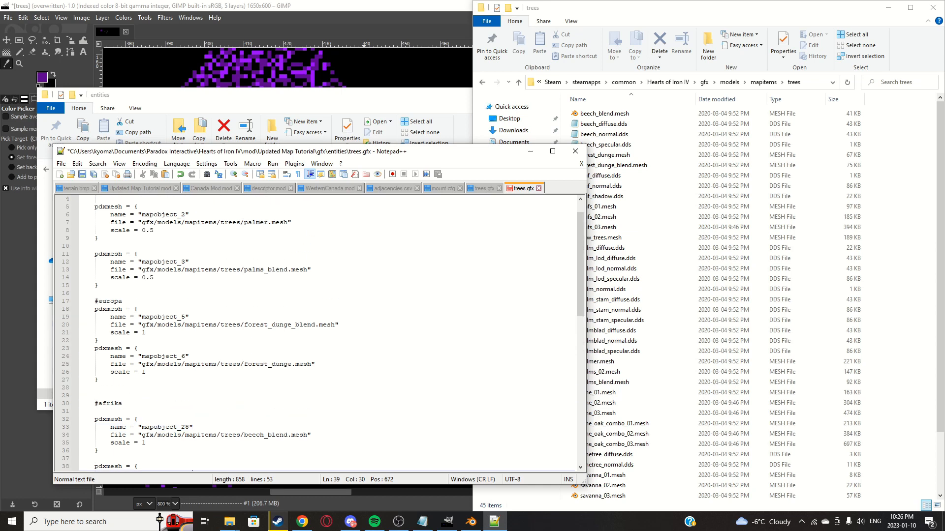
{"action": "scroll", "coordinate": [315, 335], "scroll_direction": "up", "scroll_amount": 1}
{"action": "left_click", "coordinate": [185, 238]}
{"action": "double_click", "coordinate": [163, 238]}
{"action": "left_click", "coordinate": [185, 238]}
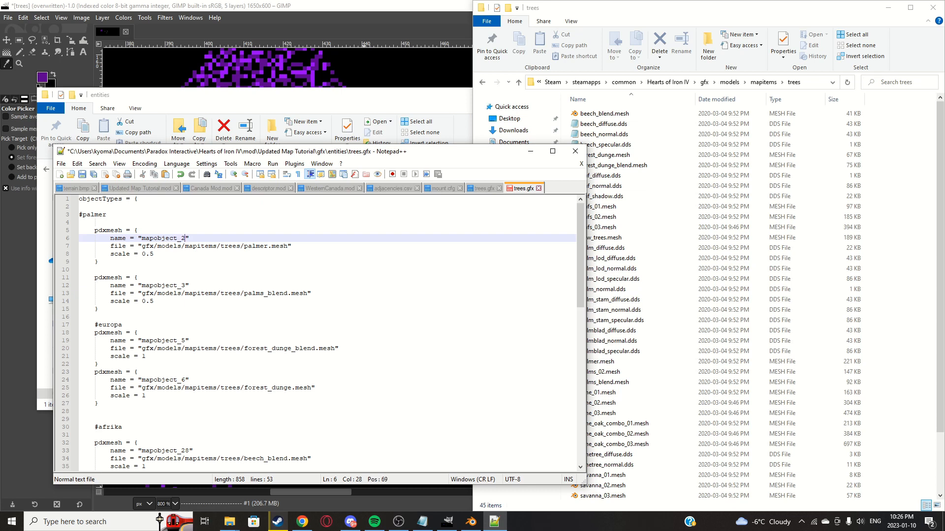
{"action": "key", "text": "shift+Left"}
{"action": "key", "text": "shift+Right"}
{"action": "key", "text": "shift+Left"}
{"action": "key", "text": "shift+Right"}
{"action": "key", "text": "ctrl+shift+Left"}
{"action": "key", "text": "ctrl+shift+Right"}
Step: Switch to GIMP and sample a light purple and two green tree pixels with the Color Picker to read their palette indexes
{"action": "key", "text": "alt+Tab"}
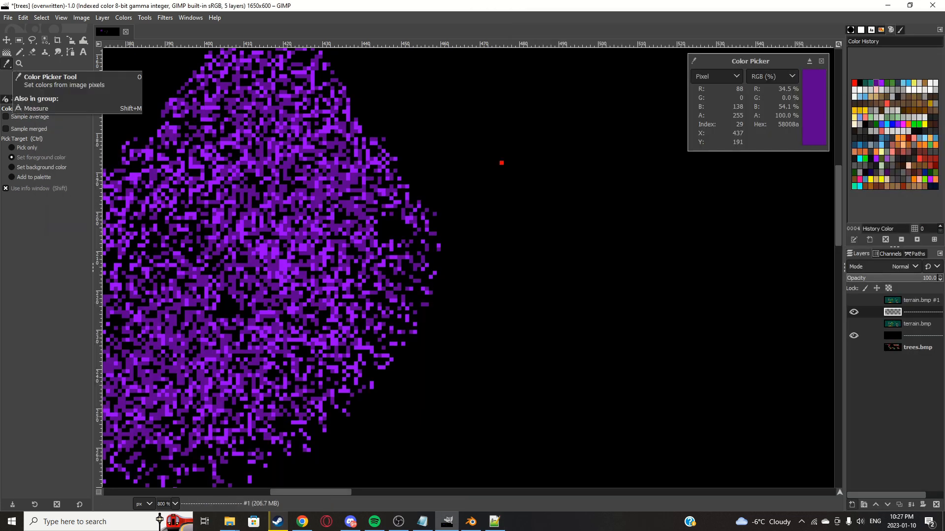
{"action": "left_click", "coordinate": [20, 39]}
{"action": "key", "text": "o"}
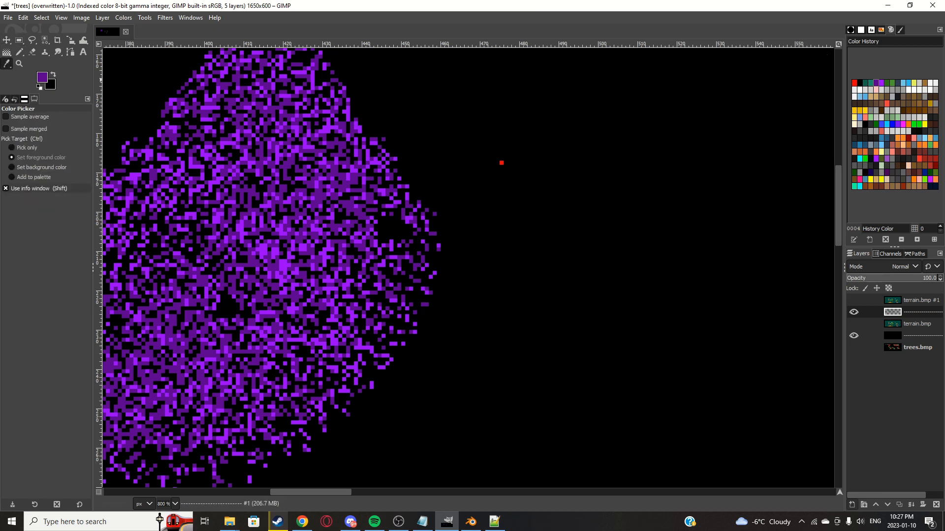
{"action": "left_click", "coordinate": [6, 188]}
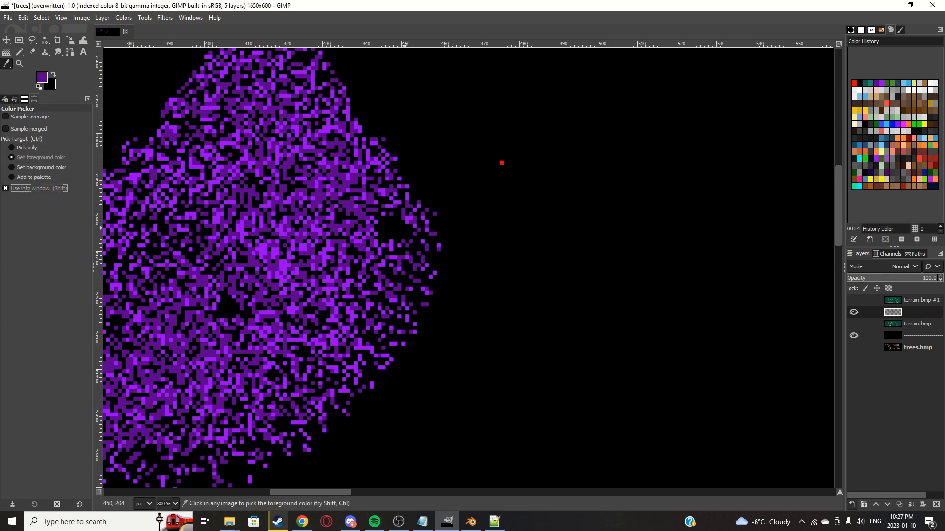
{"action": "left_click", "coordinate": [361, 214]}
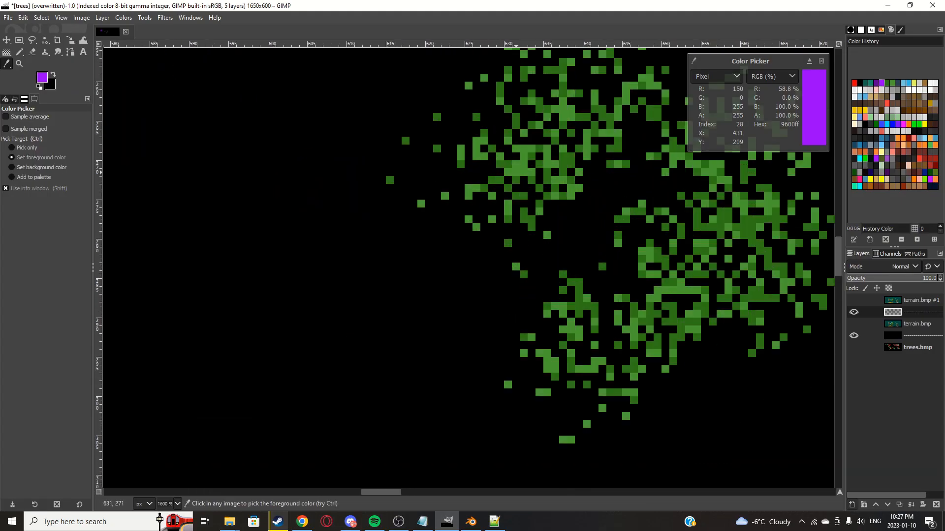
{"action": "left_click", "coordinate": [520, 179]}
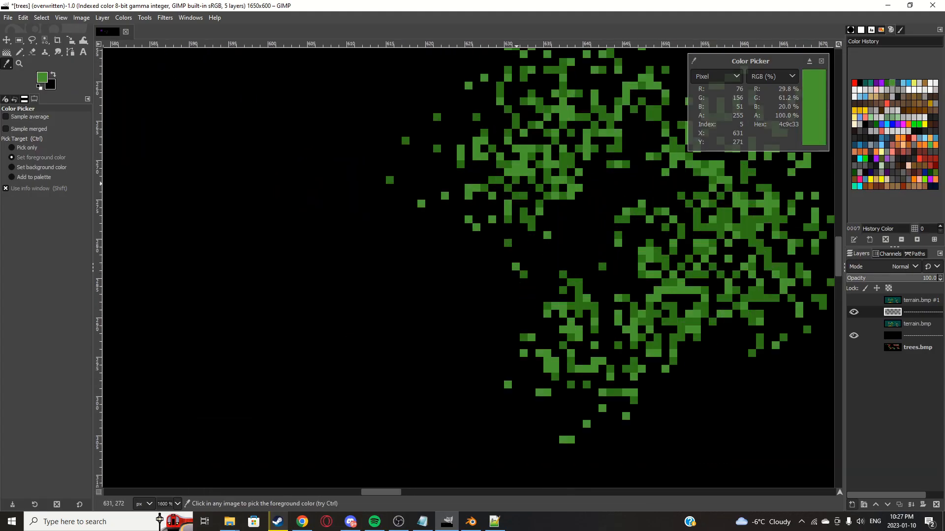
{"action": "left_click", "coordinate": [520, 187]}
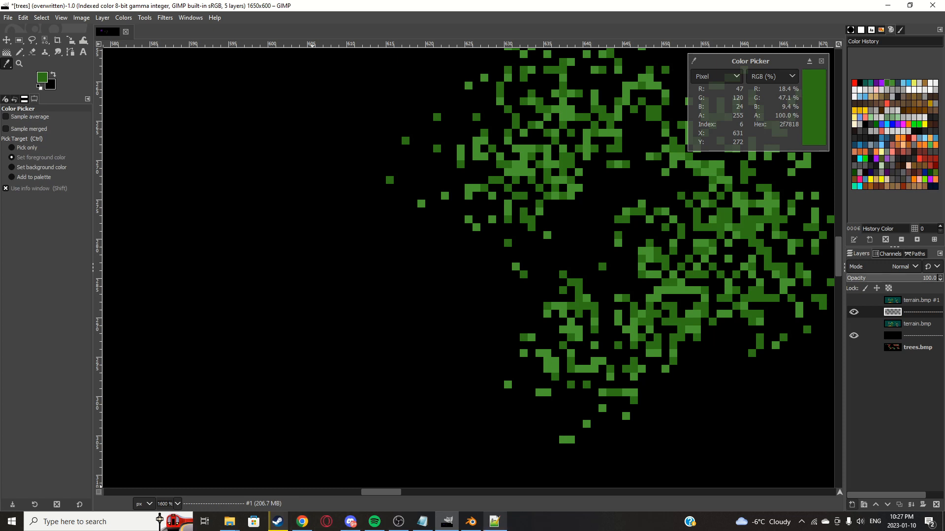
Step: Return to trees.gfx in Notepad++ and compare the sampled palette indexes with the mapobject numbers
{"action": "left_click", "coordinate": [494, 522]}
{"action": "scroll", "coordinate": [187, 295], "scroll_direction": "down", "scroll_amount": 1}
{"action": "left_click", "coordinate": [186, 317]}
{"action": "scroll", "coordinate": [185, 315], "scroll_direction": "down", "scroll_amount": 3}
{"action": "left_click", "coordinate": [186, 286]}
{"action": "left_click", "coordinate": [186, 340]}
{"action": "left_click", "coordinate": [194, 404]}
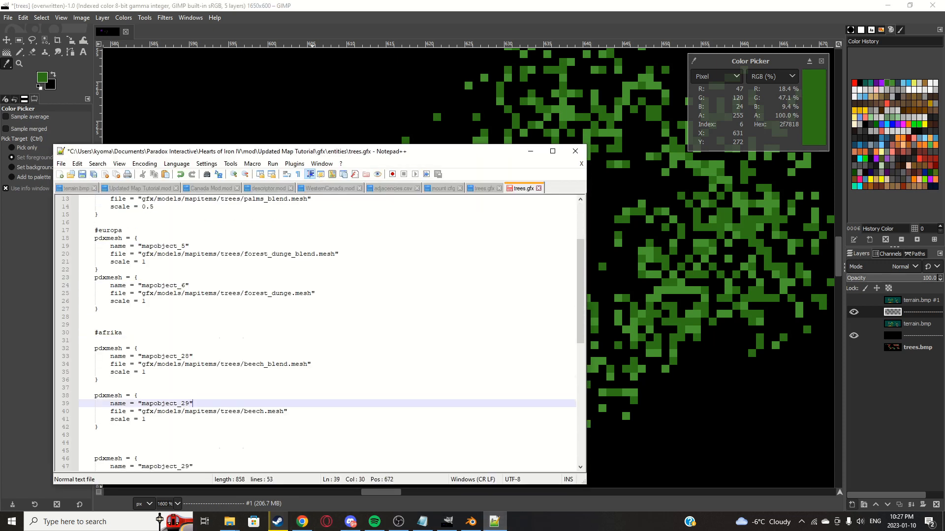
{"action": "scroll", "coordinate": [194, 404], "scroll_direction": "down", "scroll_amount": 4}
Step: Switch to GIMP and sample the lone red pixel beside the purple trees to read its palette index
{"action": "left_click", "coordinate": [531, 152]}
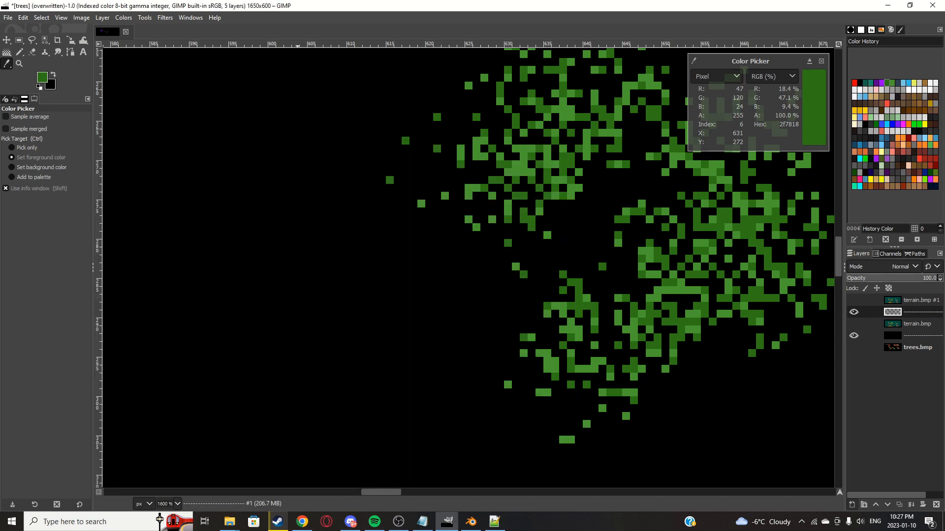
{"action": "scroll", "coordinate": [570, 229], "scroll_direction": "down", "scroll_amount": 7}
{"action": "scroll", "coordinate": [438, 246], "scroll_direction": "up", "scroll_amount": 5}
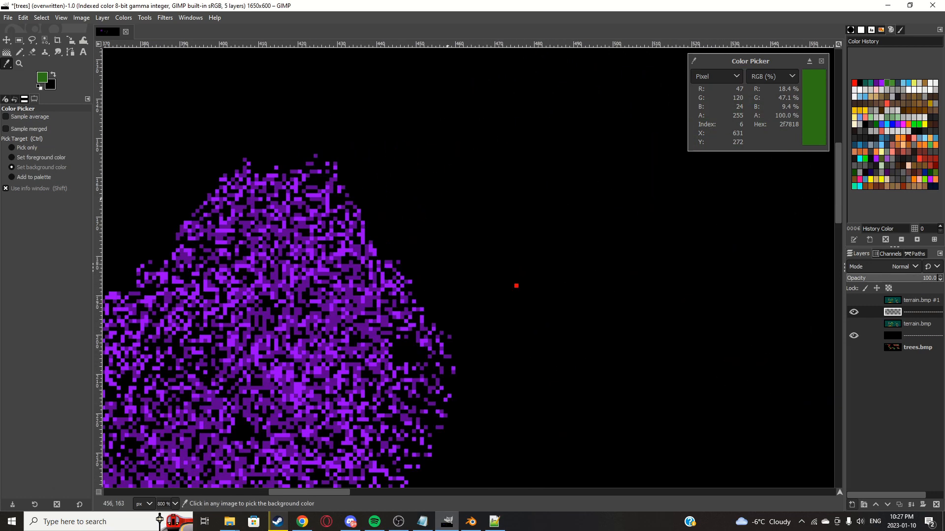
{"action": "scroll", "coordinate": [465, 276], "scroll_direction": "down", "scroll_amount": 4}
{"action": "scroll", "coordinate": [465, 275], "scroll_direction": "up", "scroll_amount": 8}
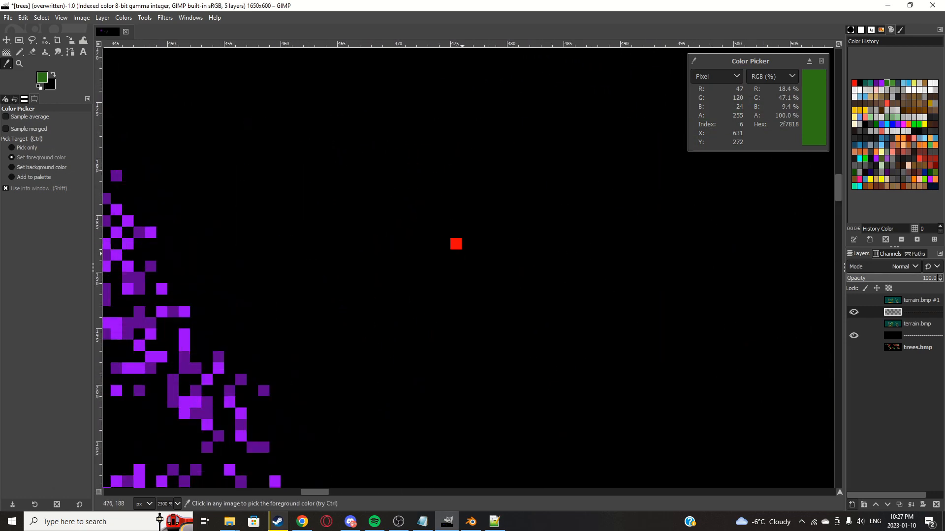
{"action": "scroll", "coordinate": [455, 244], "scroll_direction": "down", "scroll_amount": 5}
{"action": "scroll", "coordinate": [354, 144], "scroll_direction": "up", "scroll_amount": 7}
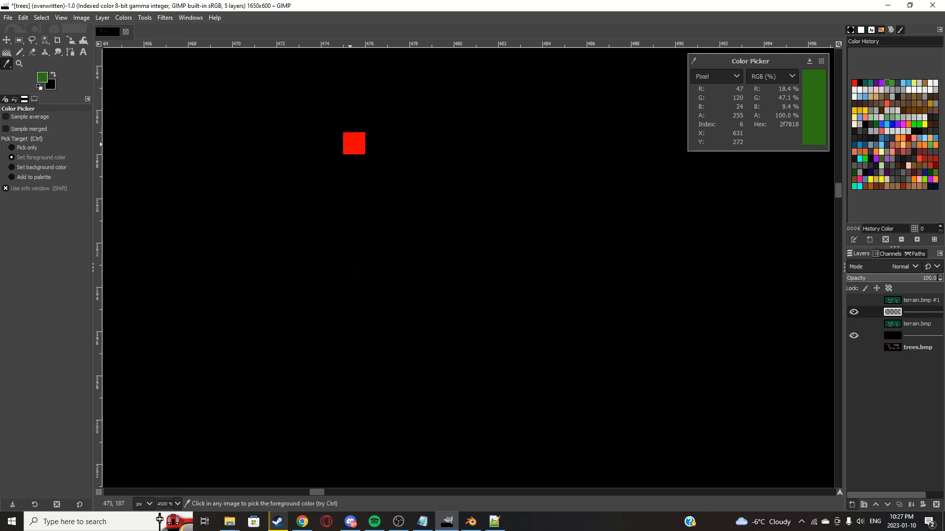
{"action": "left_click", "coordinate": [354, 143]}
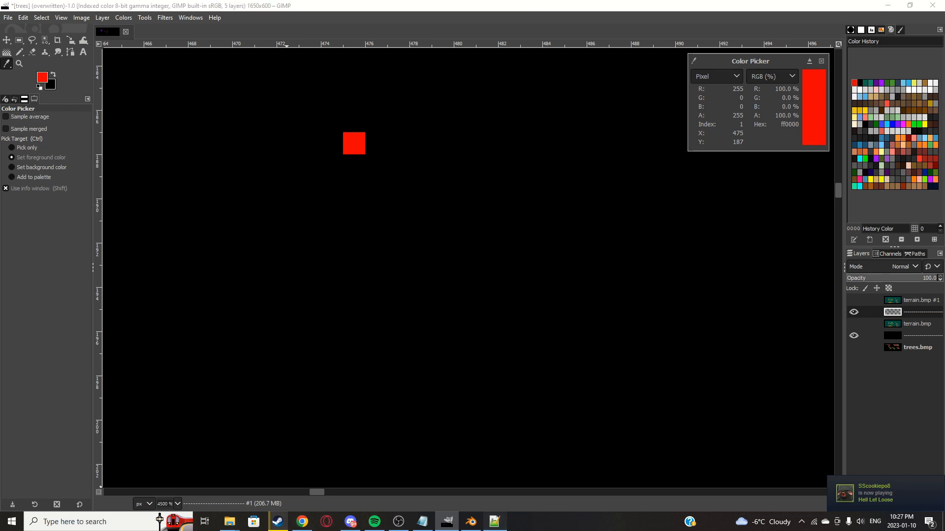
Step: Back in Notepad++, rename the duplicated pdxmesh block to mapobject_1 and save trees.gfx
{"action": "left_click", "coordinate": [494, 522]}
{"action": "left_click", "coordinate": [189, 372]}
{"action": "key", "text": "BackSpace"}
{"action": "key", "text": "BackSpace"}
{"action": "type", "text": "1"}
{"action": "left_click", "coordinate": [95, 348]}
{"action": "key", "text": "ctrl+s"}
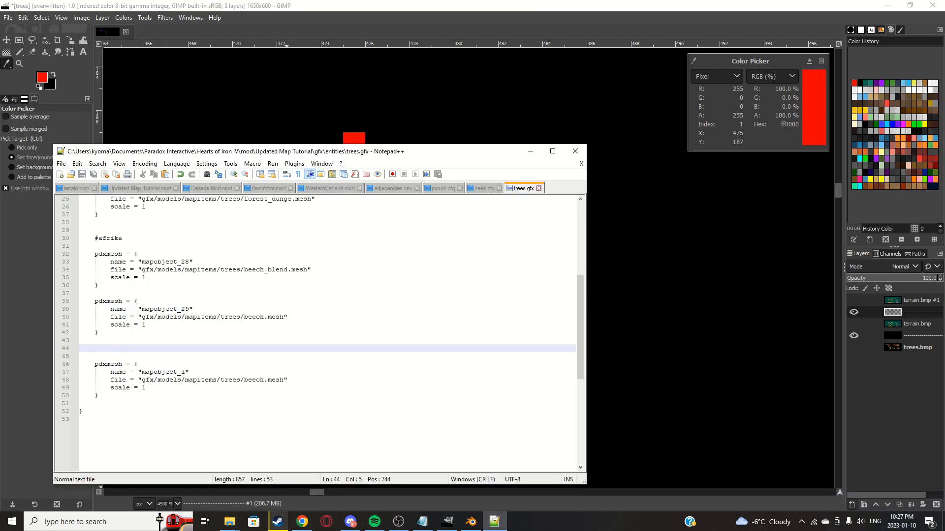
{"action": "left_click", "coordinate": [192, 364]}
{"action": "left_click", "coordinate": [192, 372]}
{"action": "left_click", "coordinate": [192, 364]}
{"action": "left_click", "coordinate": [201, 380]}
{"action": "key", "text": "Up"}
{"action": "key", "text": "Up"}
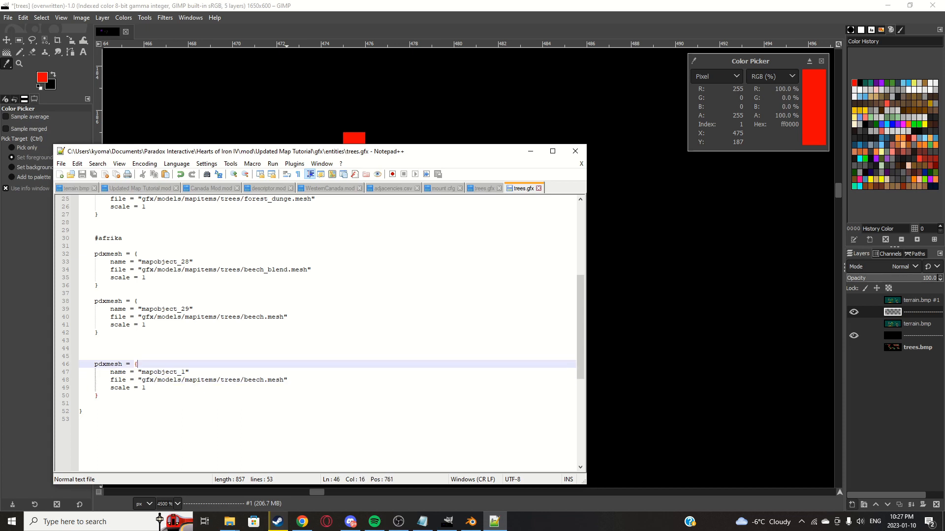
{"action": "key", "text": "Down"}
{"action": "key", "text": "Down"}
{"action": "key", "text": "Down"}
{"action": "key", "text": "Down"}
{"action": "key", "text": "Up"}
{"action": "key", "text": "Up"}
{"action": "key", "text": "Up"}
{"action": "key", "text": "Up"}
{"action": "key", "text": "Down"}
{"action": "key", "text": "Down"}
{"action": "key", "text": "Down"}
{"action": "key", "text": "Down"}
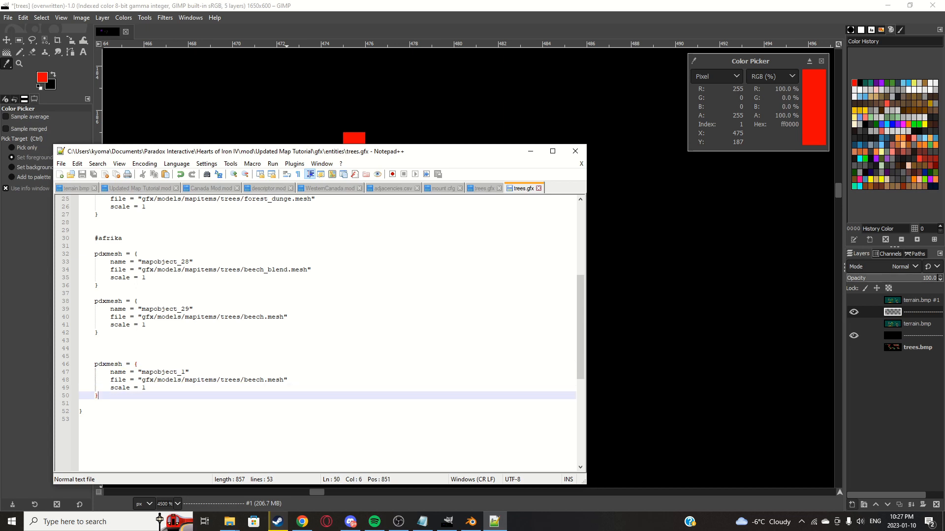
{"action": "key", "text": "Up"}
{"action": "key", "text": "Up"}
{"action": "key", "text": "Up"}
{"action": "key", "text": "Up"}
{"action": "key", "text": "Down"}
{"action": "key", "text": "Down"}
{"action": "key", "text": "Down"}
{"action": "key", "text": "Down"}
{"action": "key", "text": "Up"}
{"action": "key", "text": "Up"}
{"action": "key", "text": "Up"}
{"action": "key", "text": "Up"}
{"action": "left_click", "coordinate": [185, 372]}
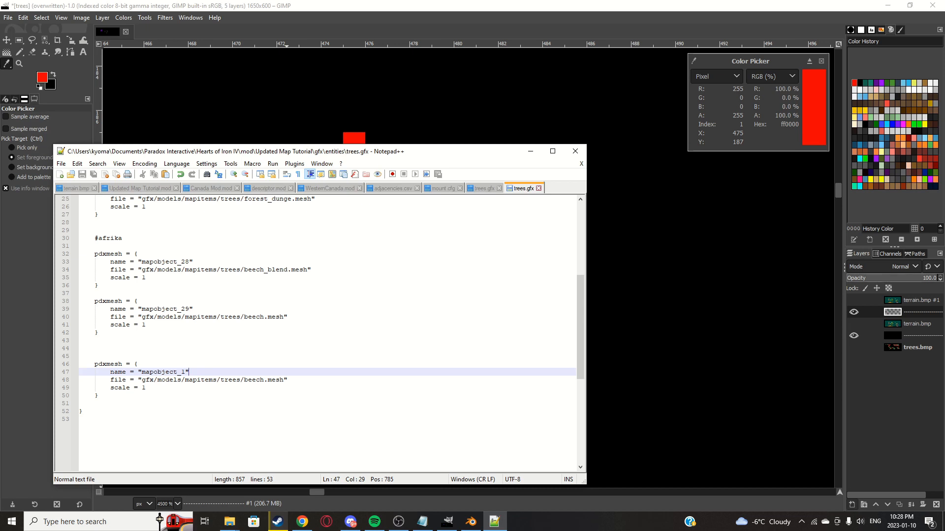
Step: Change the mapobject_1 block's file path to gfx/models/mapitems/trees/treez.mesh and save trees.gfx
{"action": "double_click", "coordinate": [255, 379]}
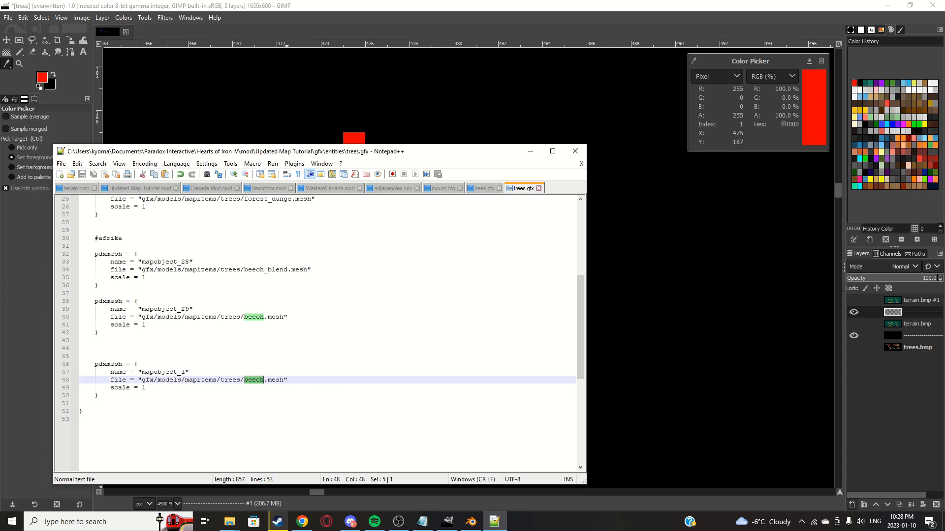
{"action": "type", "text": "treez"}
{"action": "key", "text": "End"}
{"action": "key", "text": "ctrl+s"}
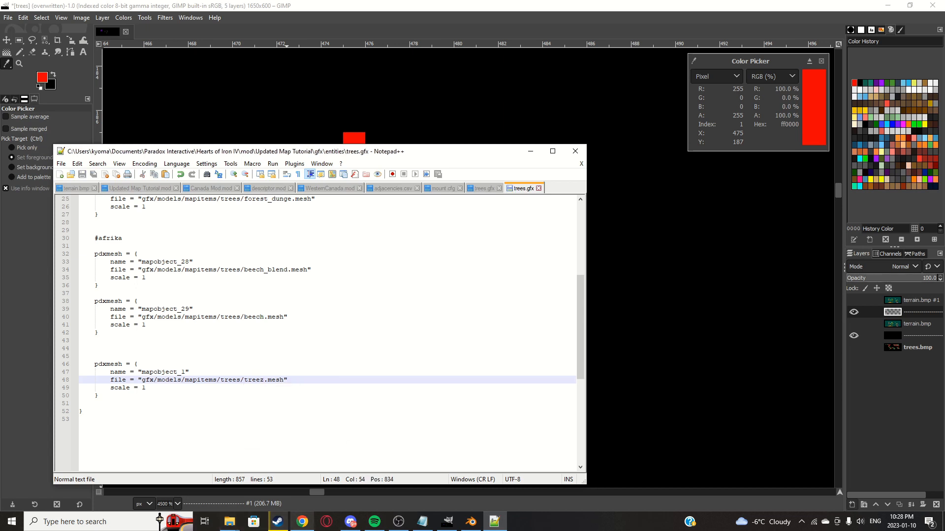
{"action": "mouse_move", "coordinate": [259, 479]}
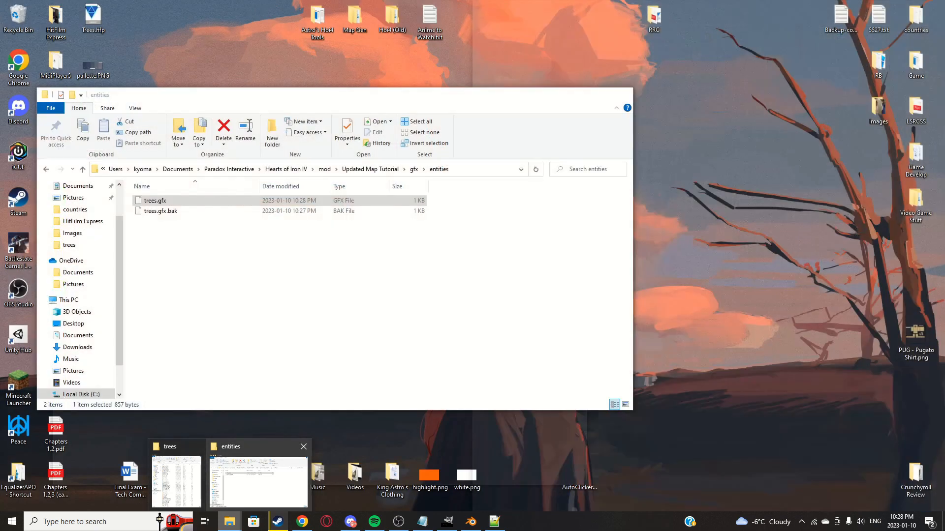
Step: Browse to the mod's gfx/models/mapitems/trees folder in File Explorer and check the file name of treez.mesh
{"action": "left_click", "coordinate": [258, 479]}
{"action": "left_click", "coordinate": [413, 169]}
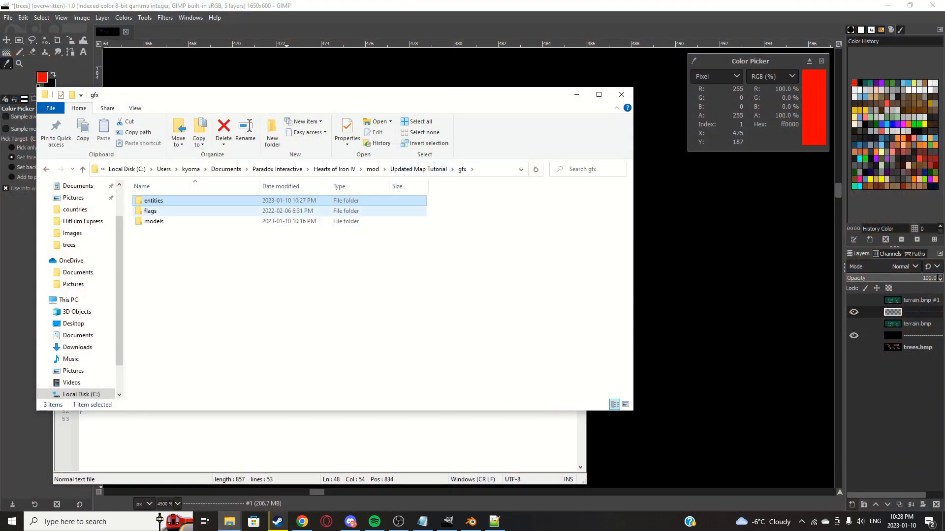
{"action": "double_click", "coordinate": [154, 221]}
{"action": "double_click", "coordinate": [155, 200]}
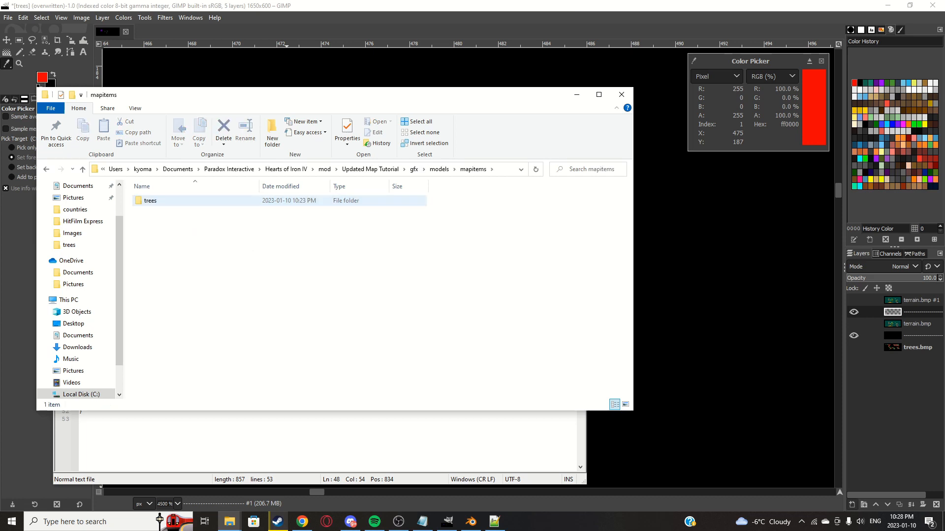
{"action": "double_click", "coordinate": [150, 200]}
{"action": "left_click", "coordinate": [331, 215]}
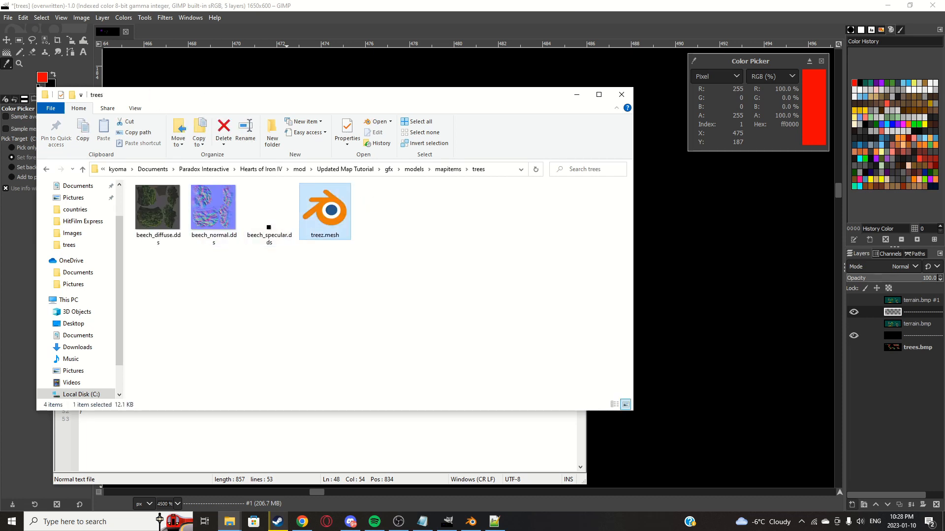
{"action": "right_click", "coordinate": [331, 214]}
{"action": "left_click", "coordinate": [296, 339]}
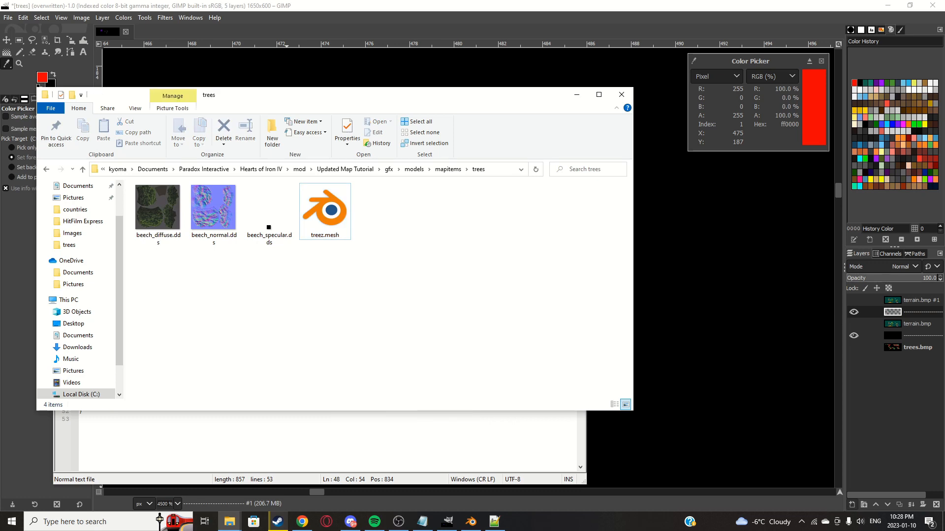
Step: Return to trees.gfx in Notepad++ and check the treez.mesh file path in the mapobject_1 block
{"action": "left_click", "coordinate": [295, 436]}
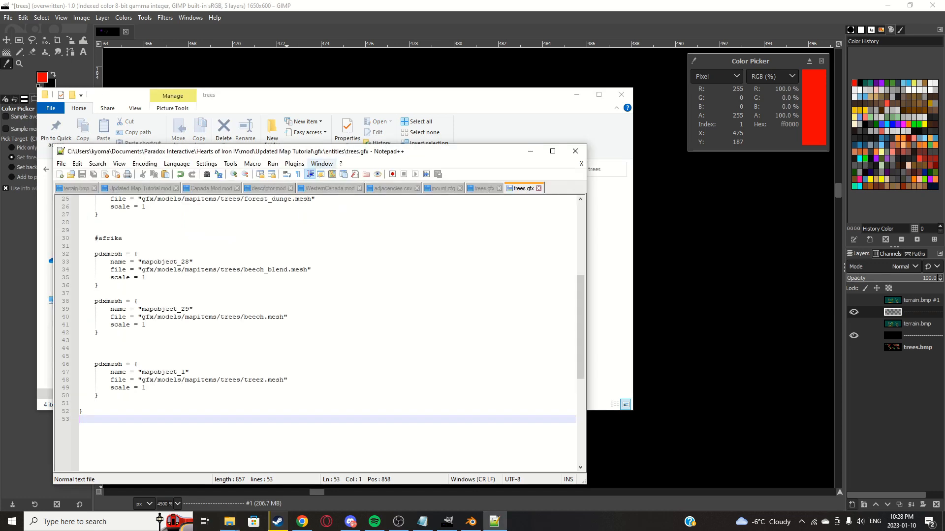
{"action": "left_click_drag", "start_coordinate": [334, 155], "coordinate": [390, 106]}
{"action": "left_click", "coordinate": [337, 331]}
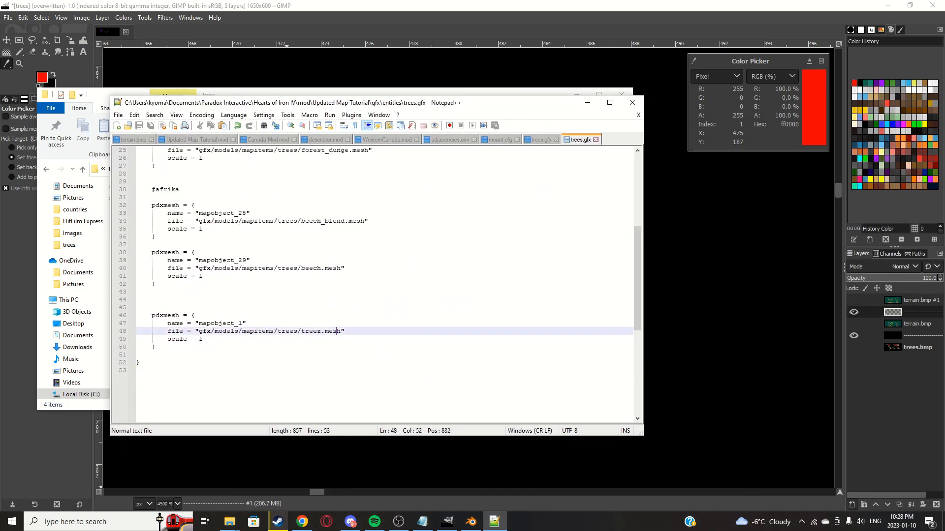
Step: Switch to GIMP, delete the lone red pixel beside the purple trees, and clear the selection
{"action": "left_click", "coordinate": [470, 72]}
{"action": "scroll", "coordinate": [467, 150], "scroll_direction": "down", "scroll_amount": 6}
{"action": "scroll", "coordinate": [458, 121], "scroll_direction": "up", "scroll_amount": 3}
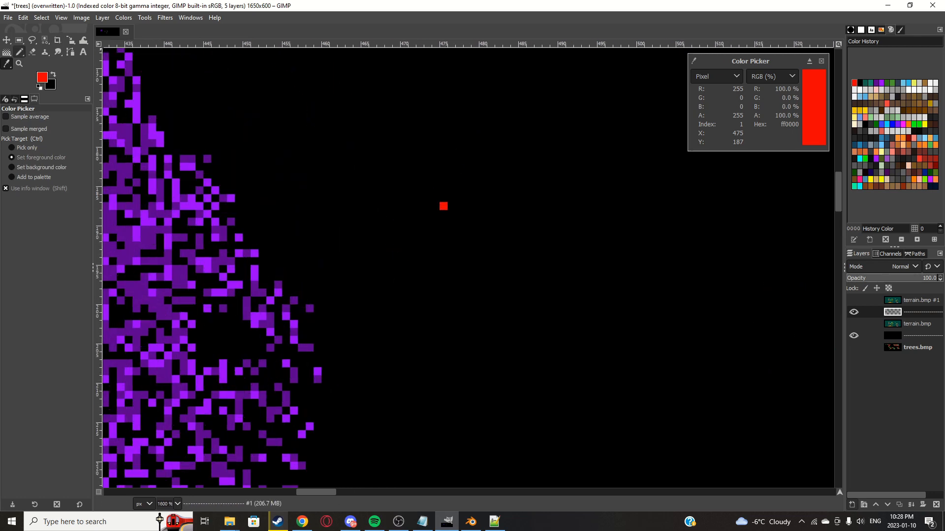
{"action": "left_click", "coordinate": [19, 40]}
{"action": "left_click_drag", "start_coordinate": [447, 234], "coordinate": [428, 191]}
{"action": "key", "text": "Delete"}
{"action": "left_click", "coordinate": [464, 117]}
{"action": "scroll", "coordinate": [352, 136], "scroll_direction": "down", "scroll_amount": 7}
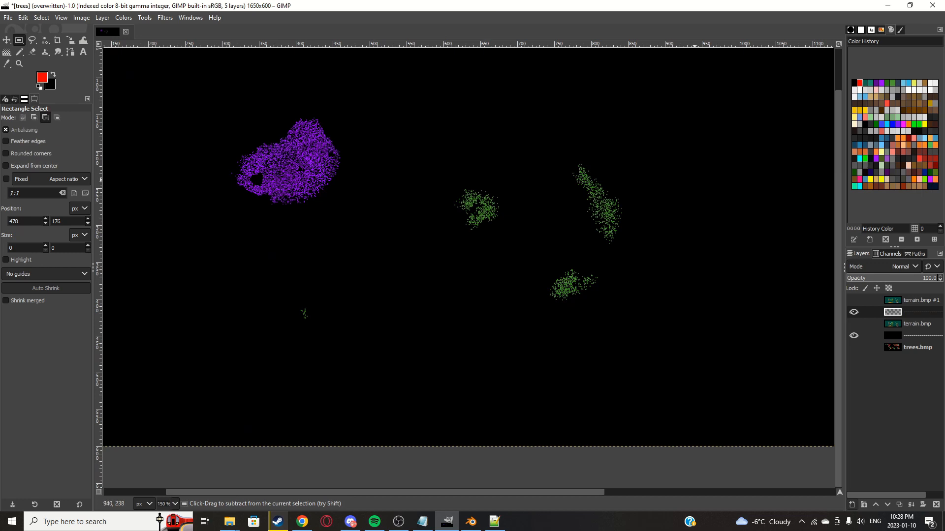
Step: Show the terrain.bmp #1 layer and add a new layer above the existing tree layer
{"action": "scroll", "coordinate": [713, 195], "scroll_direction": "up", "scroll_amount": 1}
{"action": "left_click", "coordinate": [853, 300]}
{"action": "scroll", "coordinate": [606, 234], "scroll_direction": "down", "scroll_amount": 3}
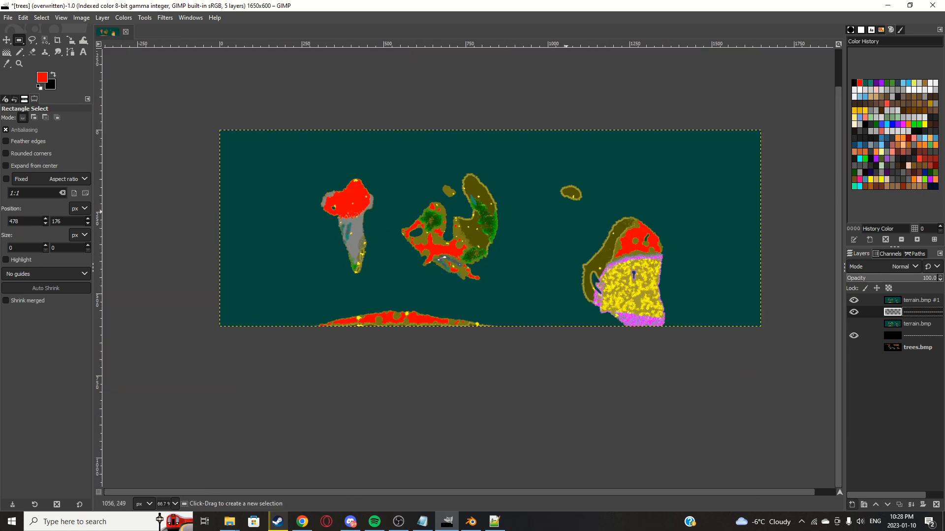
{"action": "scroll", "coordinate": [576, 191], "scroll_direction": "up", "scroll_amount": 8}
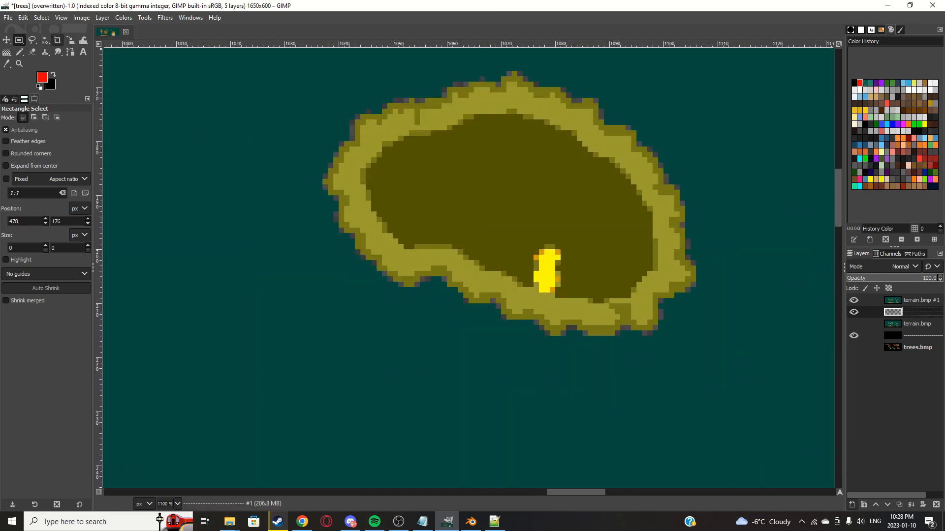
{"action": "left_click", "coordinate": [19, 52]}
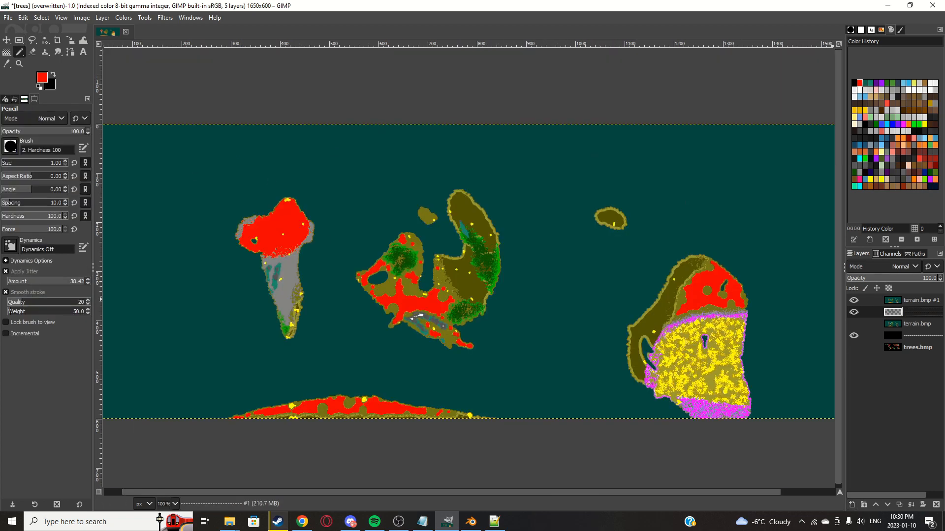
{"action": "left_click", "coordinate": [852, 504]}
{"action": "key", "text": "Return"}
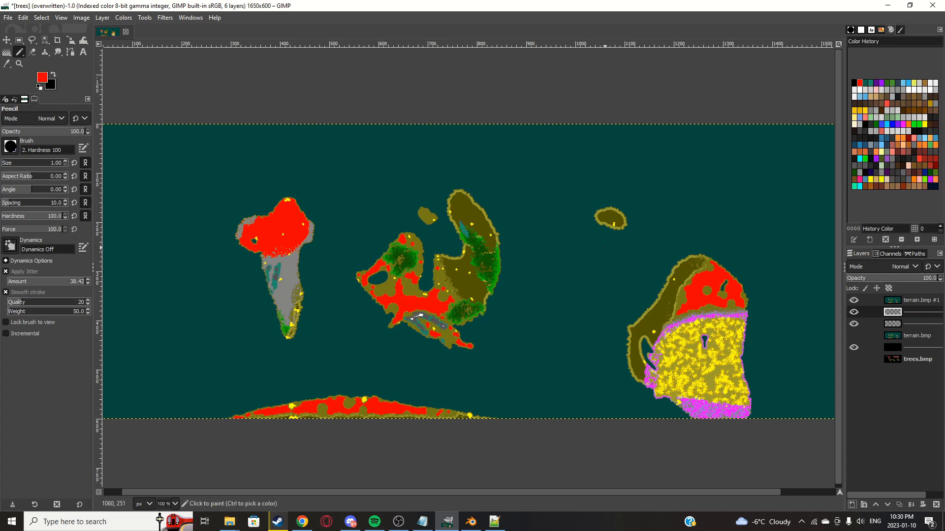
Step: On the terrain.bmp #1 layer, select by color the dark olive terrain inside the small isolated island
{"action": "scroll", "coordinate": [625, 216], "scroll_direction": "up", "scroll_amount": 5}
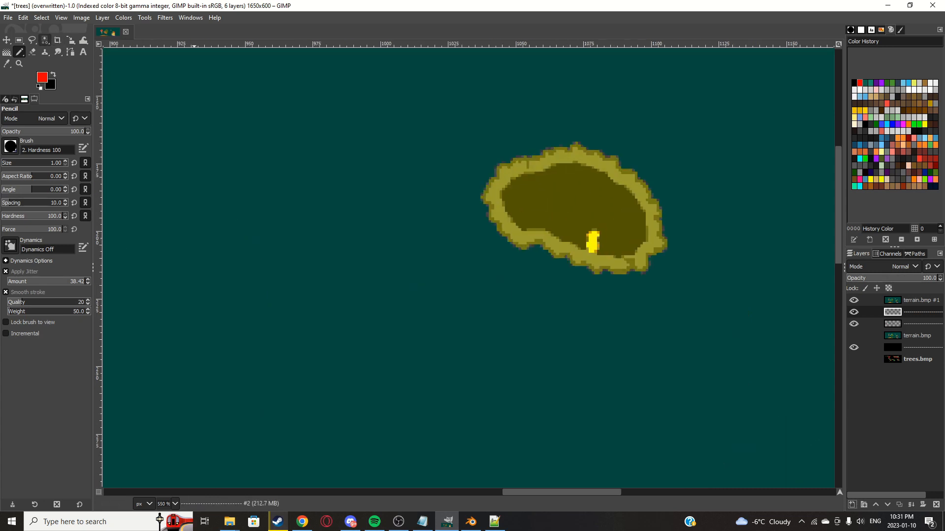
{"action": "key", "text": "shift+o"}
{"action": "left_click", "coordinate": [566, 212]}
{"action": "left_click", "coordinate": [915, 300]}
{"action": "left_click", "coordinate": [586, 212]}
{"action": "scroll", "coordinate": [554, 198], "scroll_direction": "down", "scroll_amount": 2}
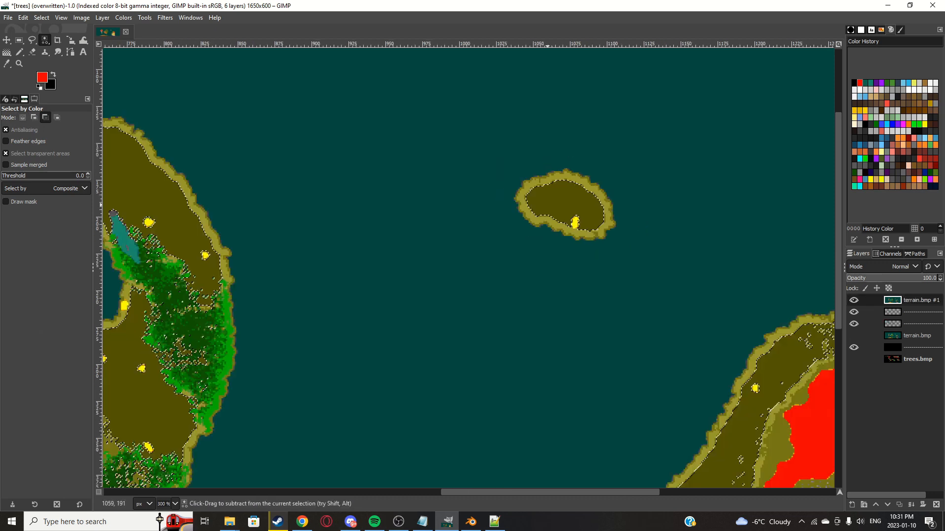
{"action": "scroll", "coordinate": [622, 185], "scroll_direction": "up", "scroll_amount": 2}
Step: Grow the dark olive selection slightly and shrink it twice by 2 px to inset it from the terrain edges
{"action": "left_click", "coordinate": [41, 18]}
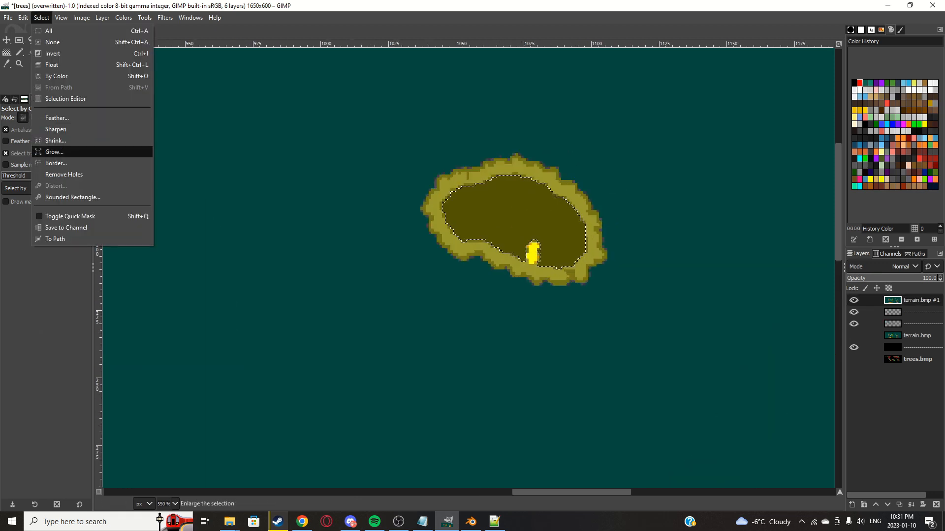
{"action": "left_click", "coordinate": [49, 152]}
{"action": "left_click", "coordinate": [74, 182]}
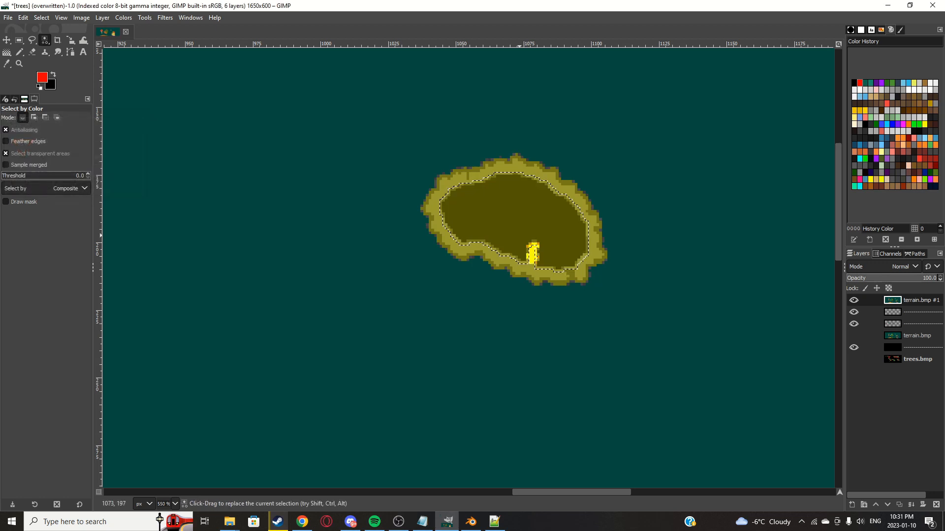
{"action": "left_click", "coordinate": [41, 17]}
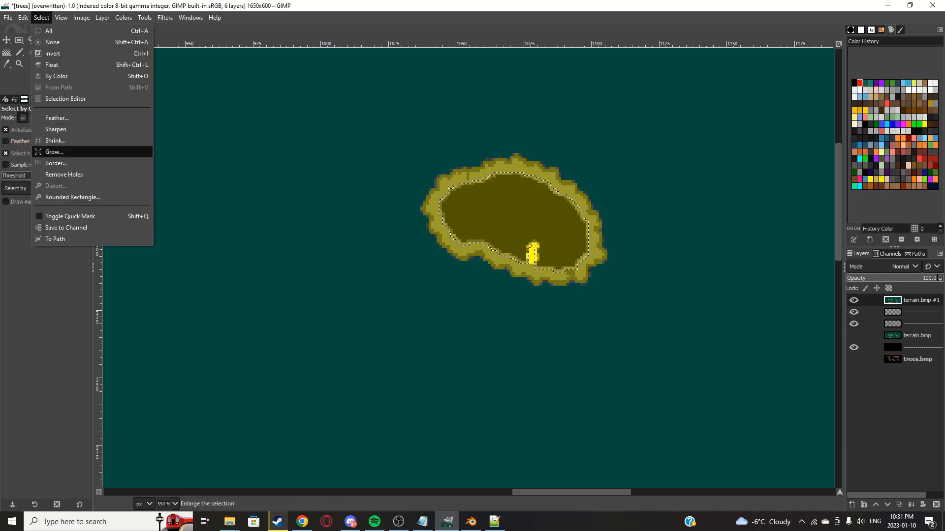
{"action": "left_click", "coordinate": [49, 152]}
{"action": "key", "text": "Return"}
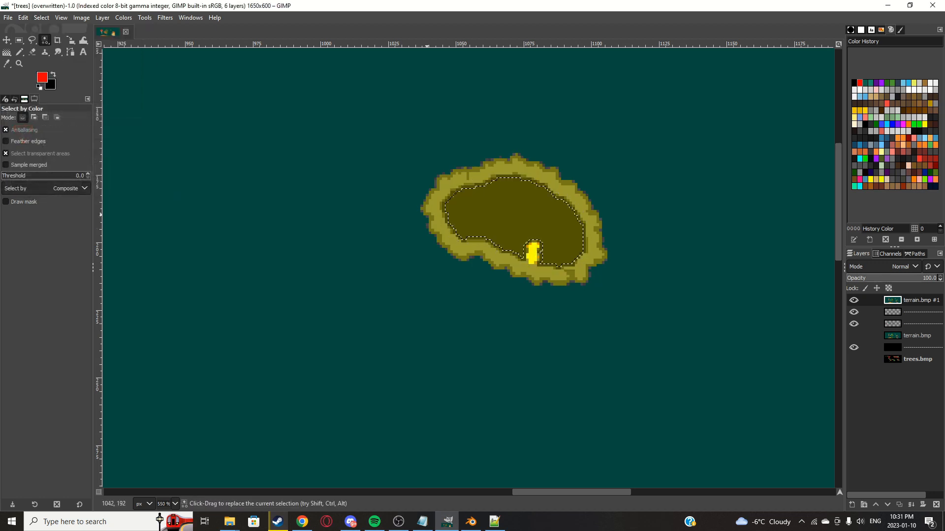
{"action": "left_click", "coordinate": [41, 17]}
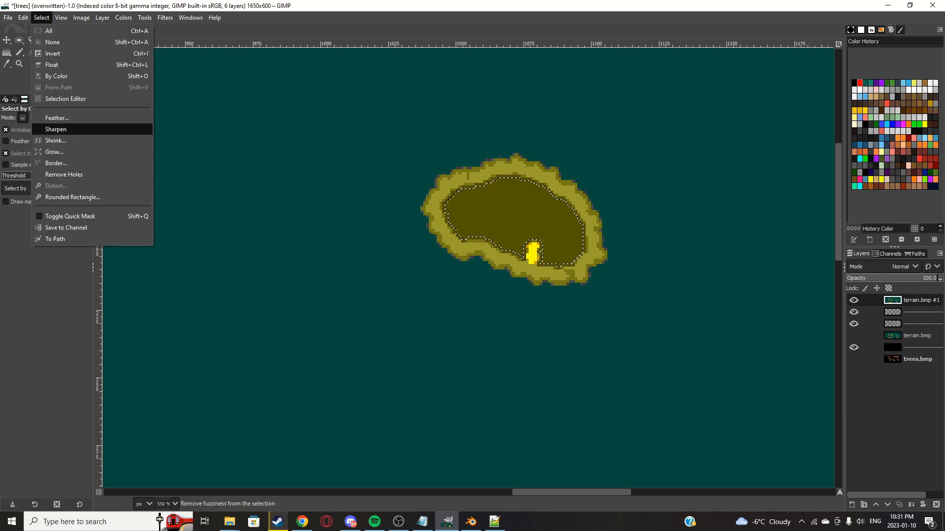
{"action": "left_click", "coordinate": [55, 140]}
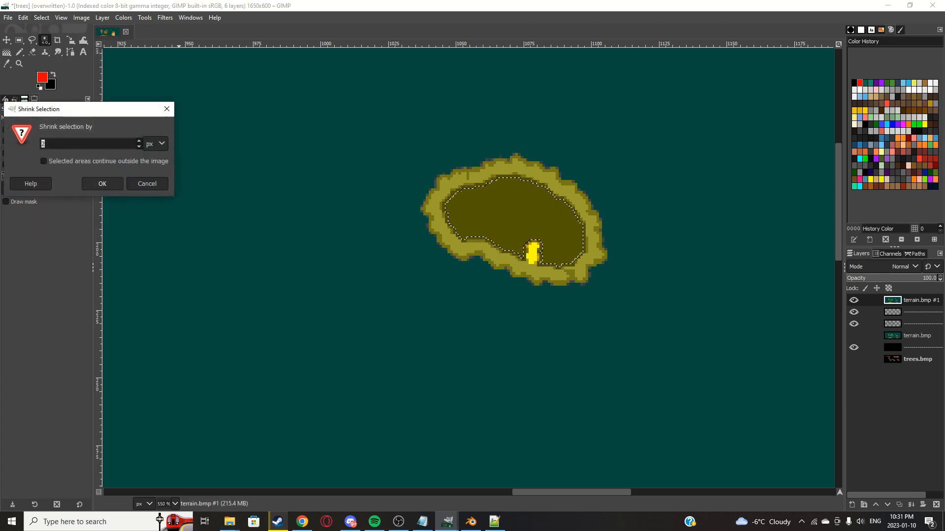
{"action": "left_click", "coordinate": [102, 186]}
Step: Hide terrain.bmp #1 and scatter red pixels over the small island's selection on the new layer with the jittered Pencil
{"action": "scroll", "coordinate": [659, 246], "scroll_direction": "up", "scroll_amount": 1}
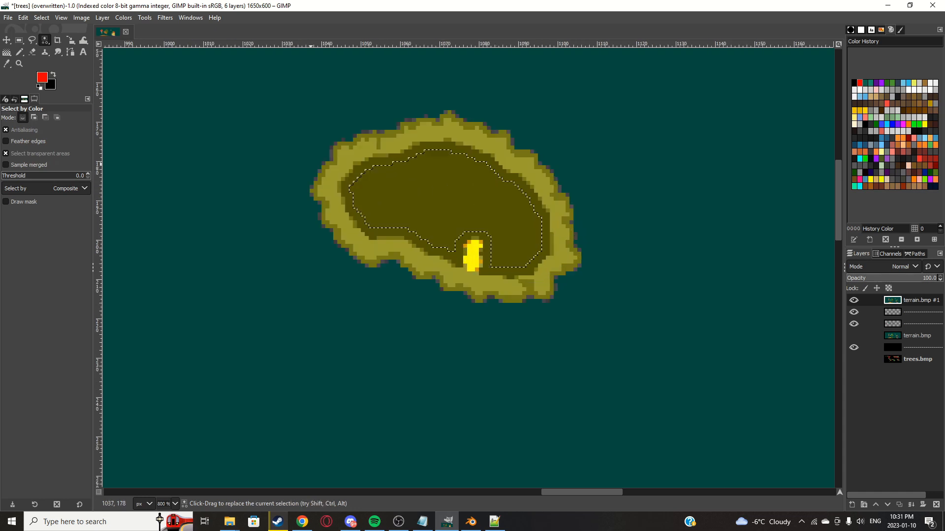
{"action": "left_click", "coordinate": [20, 52]}
{"action": "scroll", "coordinate": [573, 189], "scroll_direction": "down", "scroll_amount": 2}
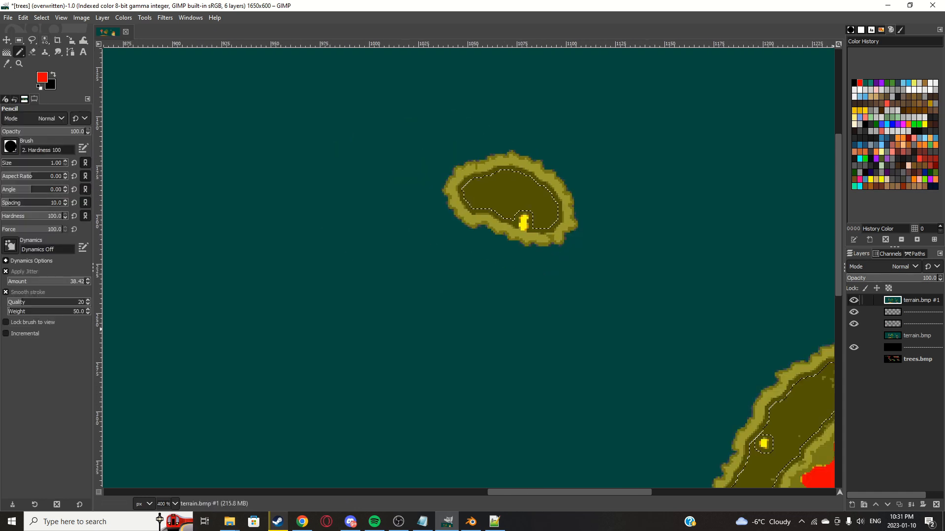
{"action": "left_click", "coordinate": [853, 300]}
{"action": "left_click", "coordinate": [920, 312]}
{"action": "scroll", "coordinate": [487, 189], "scroll_direction": "down", "scroll_amount": 2}
{"action": "left_click_drag", "start_coordinate": [507, 194], "coordinate": [517, 181]}
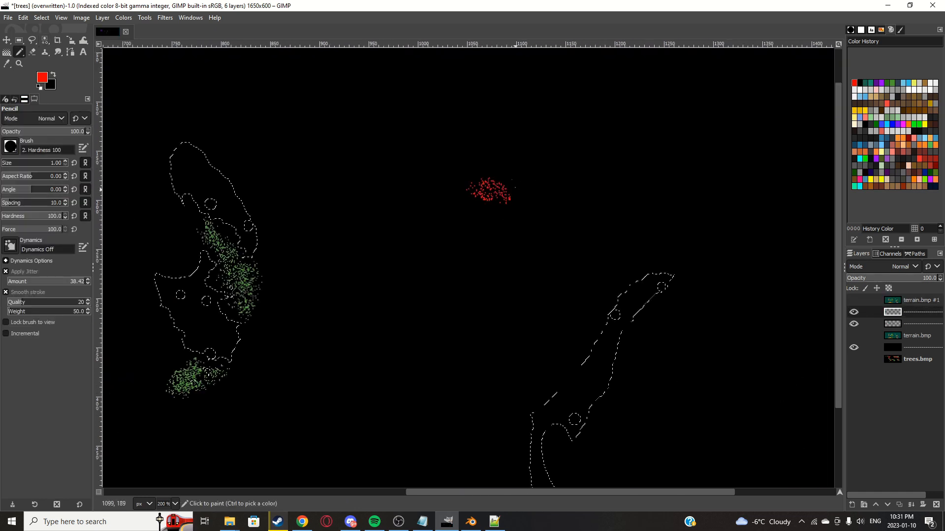
{"action": "scroll", "coordinate": [487, 192], "scroll_direction": "up", "scroll_amount": 5}
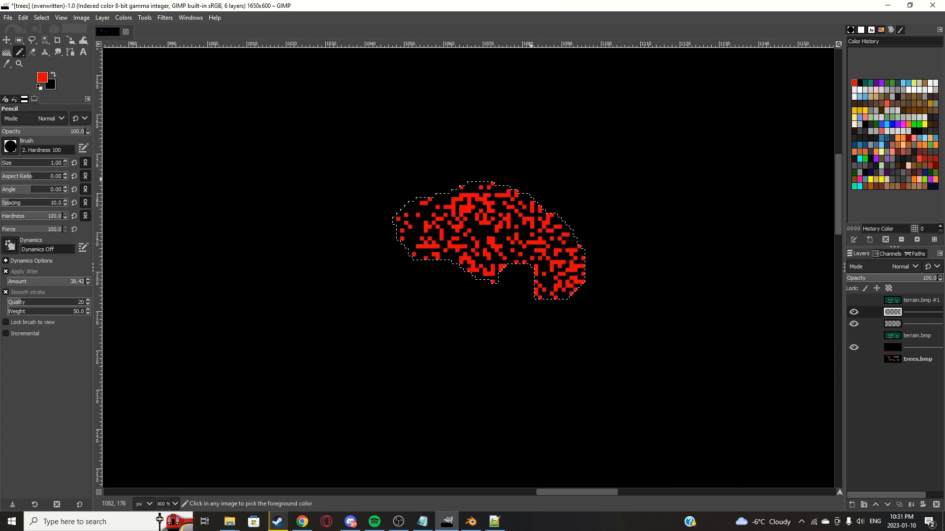
Step: Show terrain.bmp #1 again and move the red tree layer above it in the layer stack
{"action": "scroll", "coordinate": [505, 158], "scroll_direction": "down", "scroll_amount": 2}
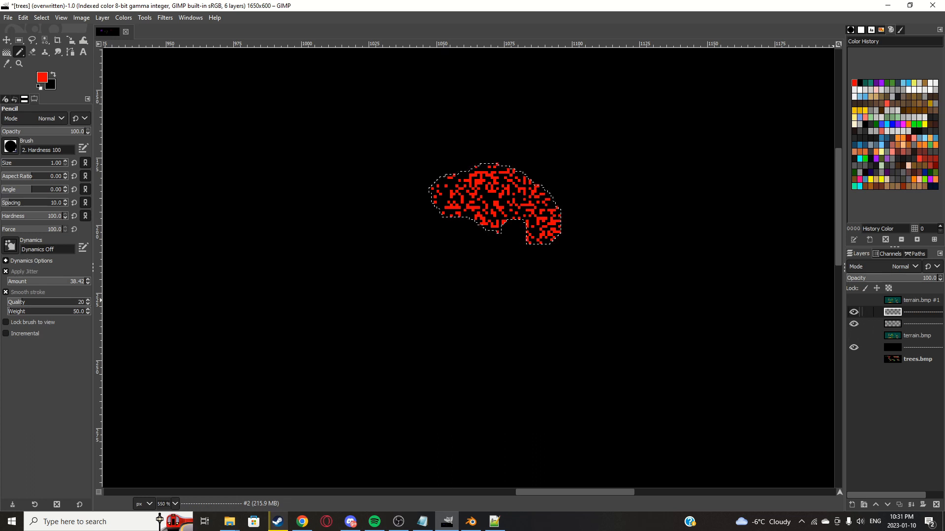
{"action": "left_click", "coordinate": [854, 300]}
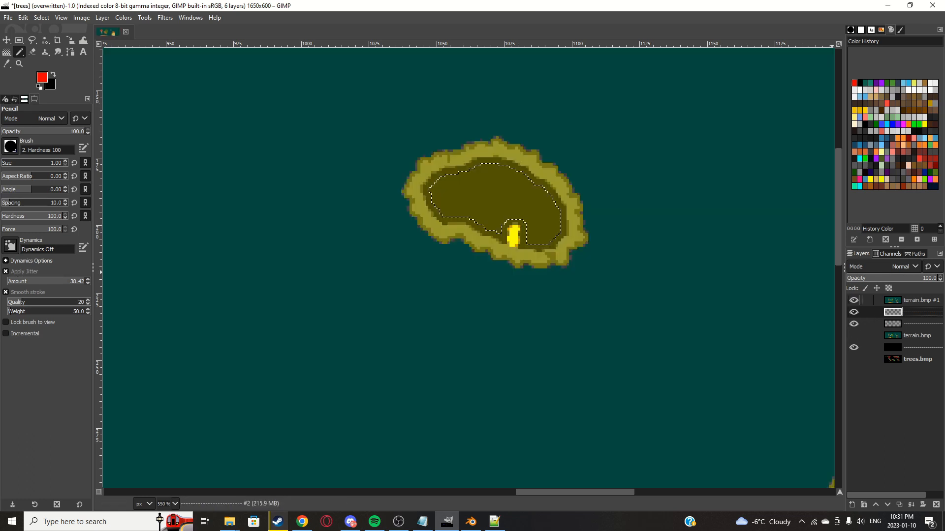
{"action": "key", "text": "5"}
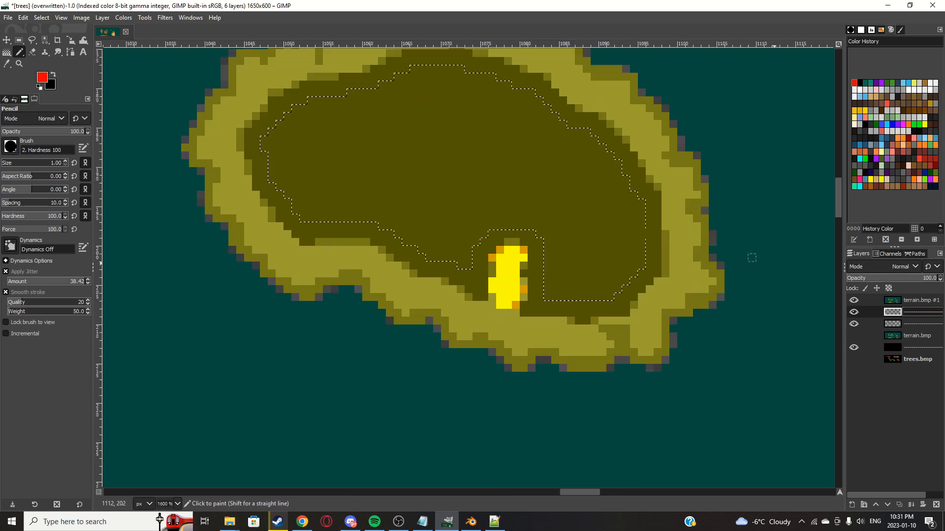
{"action": "left_click_drag", "start_coordinate": [929, 308], "coordinate": [925, 298]}
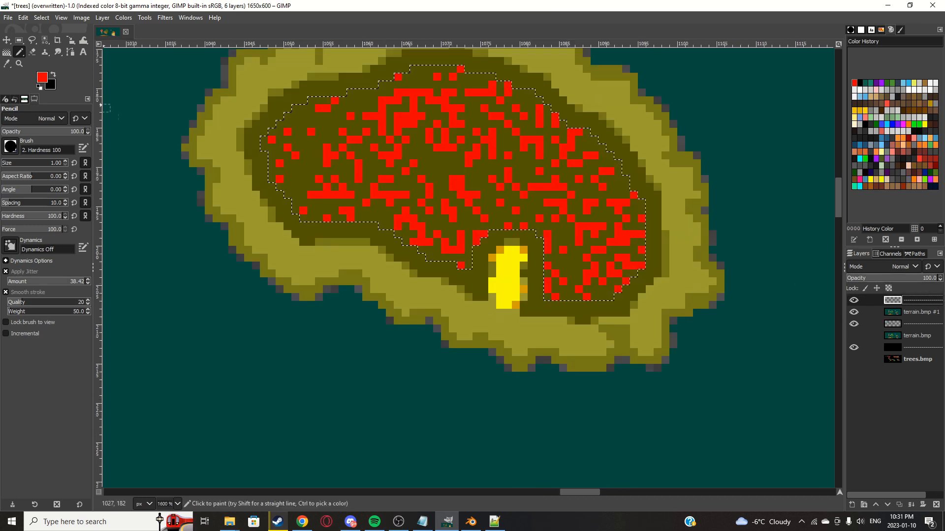
Step: Erase the red tree pixels closest to the yellow patch on the small island
{"action": "key", "text": "shift+e"}
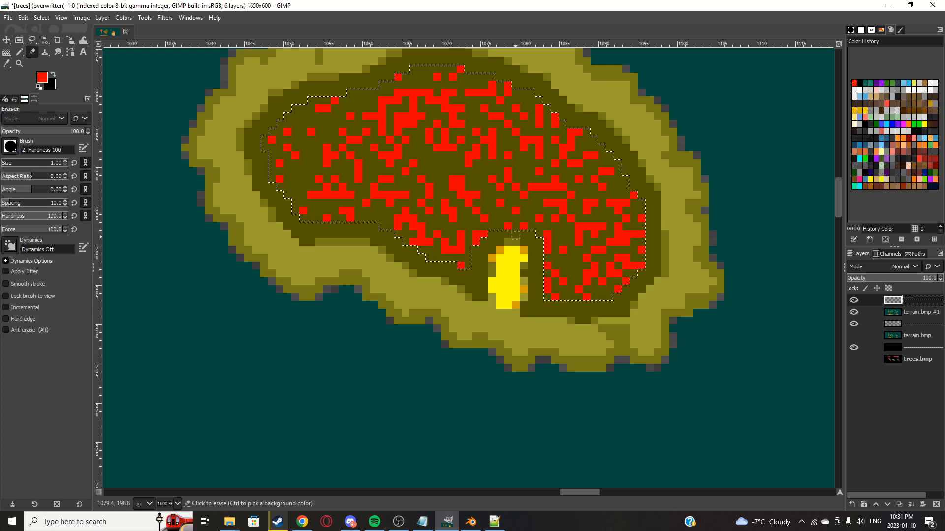
{"action": "left_click_drag", "start_coordinate": [478, 245], "coordinate": [483, 237]}
{"action": "left_click_drag", "start_coordinate": [546, 282], "coordinate": [546, 265]}
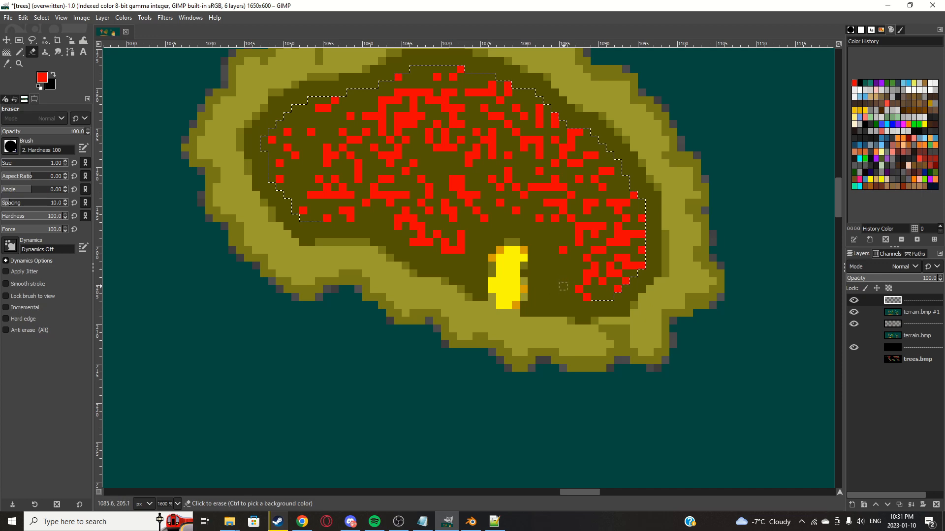
Step: Clear the selection and hide the terrain.bmp #1 layer
{"action": "scroll", "coordinate": [494, 224], "scroll_direction": "down", "scroll_amount": 1}
{"action": "scroll", "coordinate": [494, 224], "scroll_direction": "down", "scroll_amount": 3}
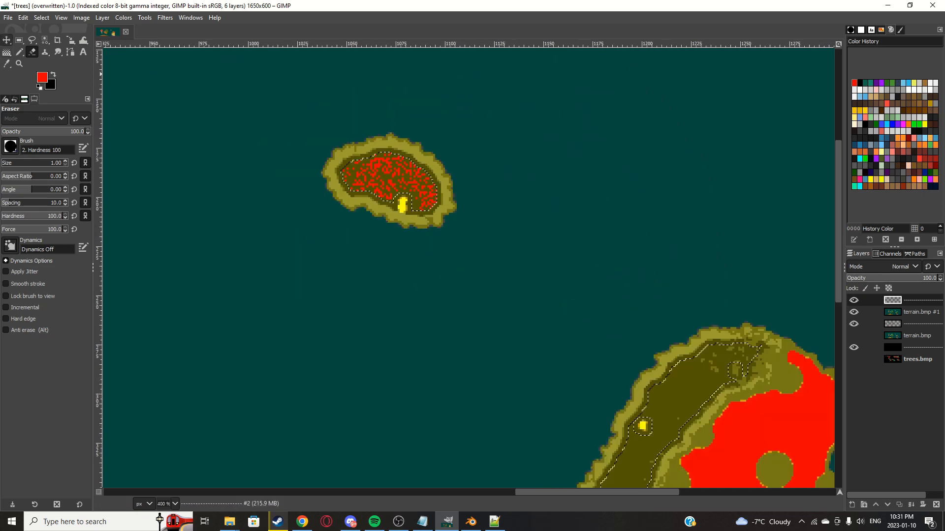
{"action": "key", "text": "r"}
{"action": "scroll", "coordinate": [571, 226], "scroll_direction": "down", "scroll_amount": 2}
{"action": "scroll", "coordinate": [470, 205], "scroll_direction": "up", "scroll_amount": 1}
{"action": "left_click", "coordinate": [854, 312]}
{"action": "scroll", "coordinate": [655, 219], "scroll_direction": "down", "scroll_amount": 3}
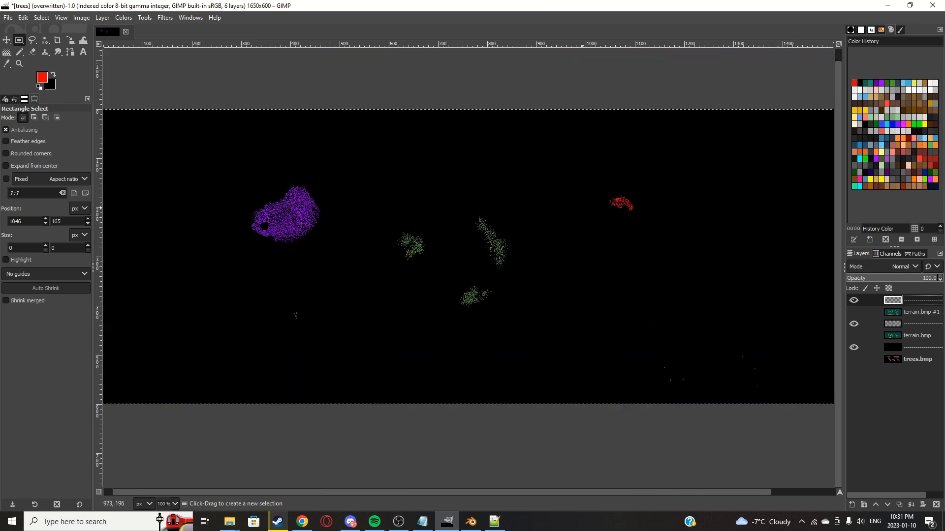
Step: Overwrite trees.bmp with the edited tree map
{"action": "scroll", "coordinate": [536, 196], "scroll_direction": "down", "scroll_amount": 1}
{"action": "left_click", "coordinate": [8, 18]}
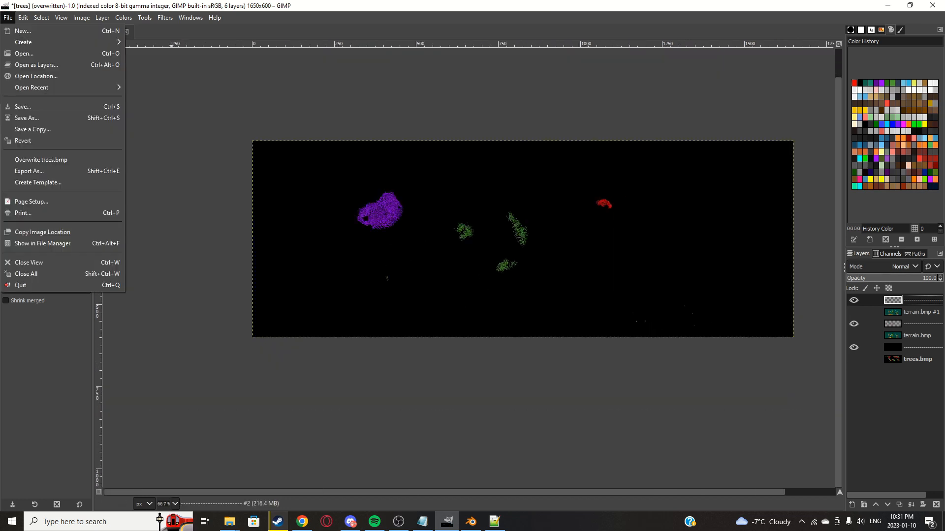
{"action": "left_click", "coordinate": [41, 160]}
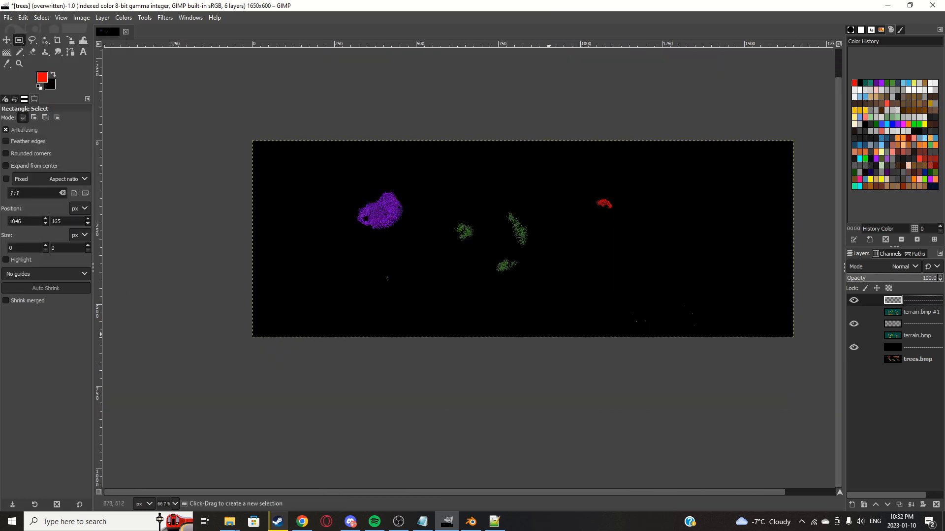
Step: Switch to Steam and launch Hearts of Iron IV to test the overwritten tree map
{"action": "left_click", "coordinate": [277, 521]}
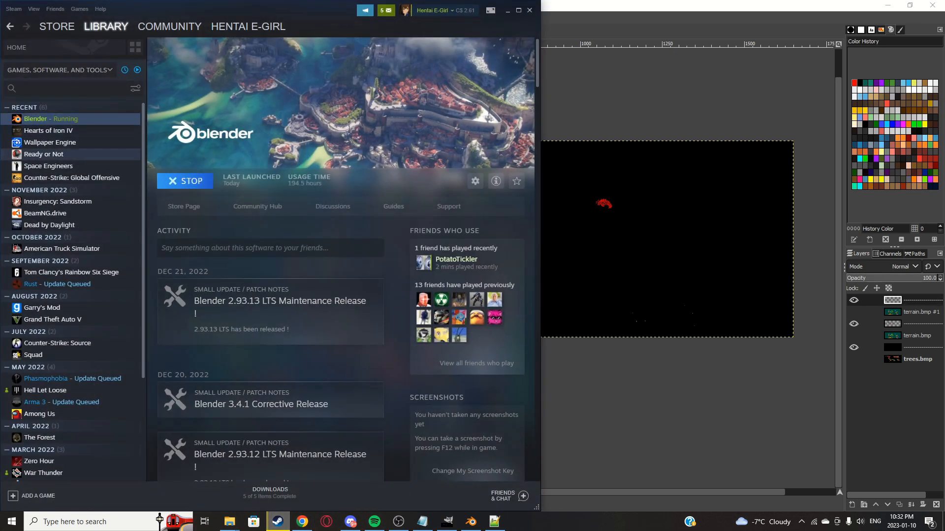
{"action": "double_click", "coordinate": [48, 131]}
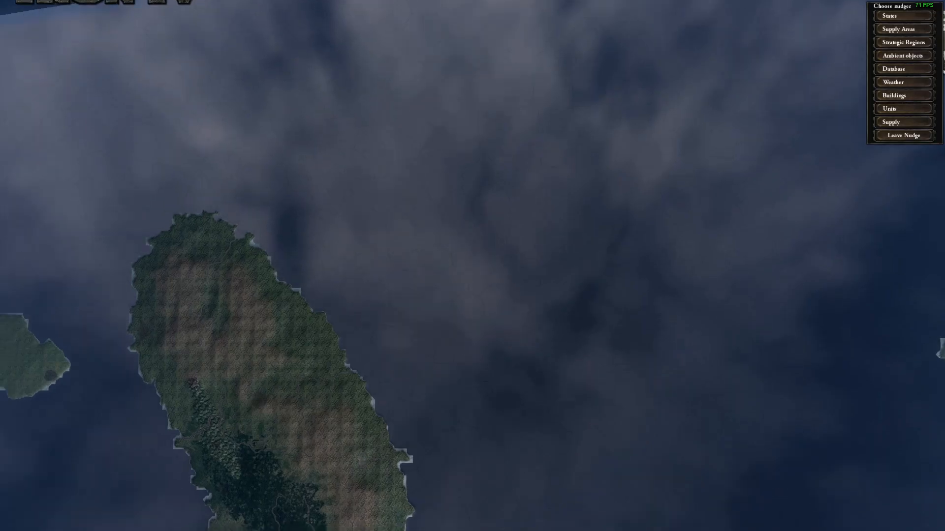
Step: Examine the forests around the rivers on the large landmass up close and from above
{"action": "scroll", "coordinate": [314, 431], "scroll_direction": "up", "scroll_amount": 10}
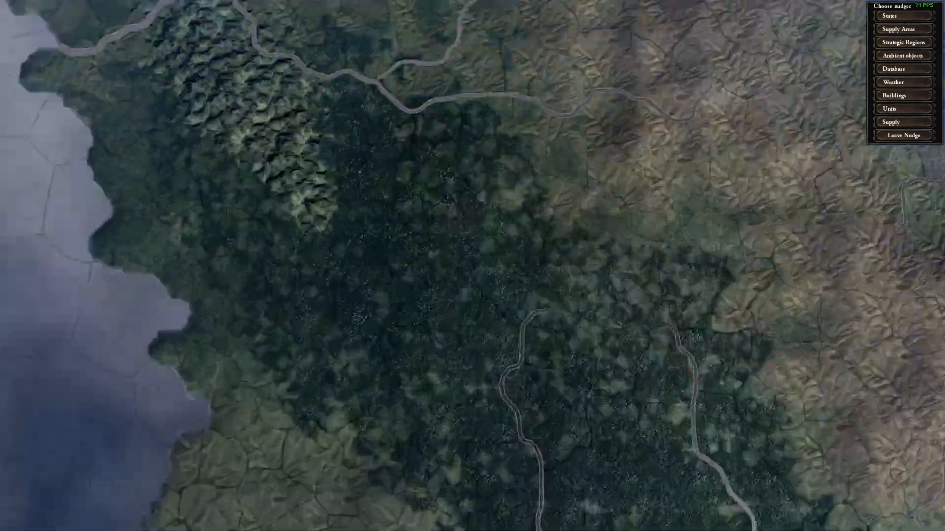
{"action": "scroll", "coordinate": [315, 430], "scroll_direction": "down", "scroll_amount": 3}
{"action": "scroll", "coordinate": [315, 430], "scroll_direction": "up", "scroll_amount": 5}
{"action": "scroll", "coordinate": [318, 236], "scroll_direction": "down", "scroll_amount": 3}
{"action": "scroll", "coordinate": [339, 256], "scroll_direction": "up", "scroll_amount": 10}
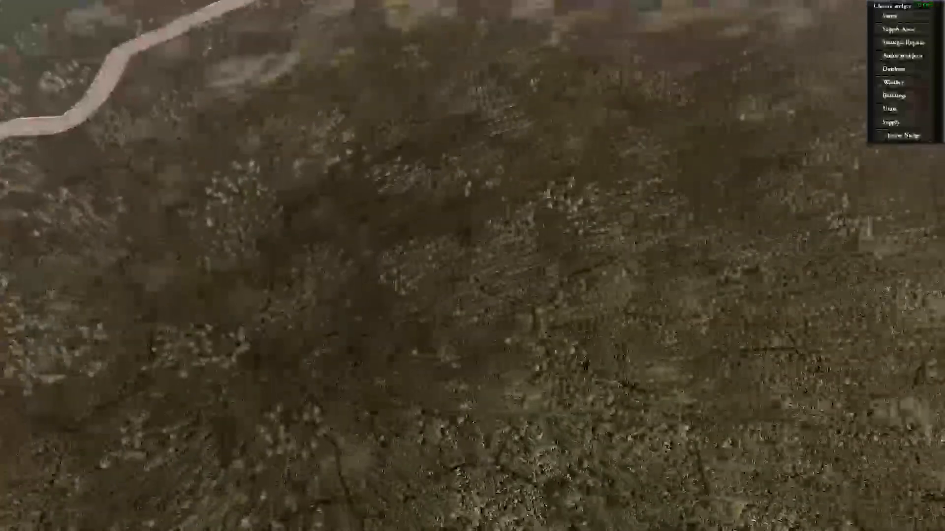
{"action": "scroll", "coordinate": [340, 256], "scroll_direction": "down", "scroll_amount": 2}
{"action": "scroll", "coordinate": [418, 231], "scroll_direction": "down", "scroll_amount": 3}
{"action": "scroll", "coordinate": [419, 231], "scroll_direction": "up", "scroll_amount": 3}
{"action": "scroll", "coordinate": [468, 261], "scroll_direction": "down", "scroll_amount": 4}
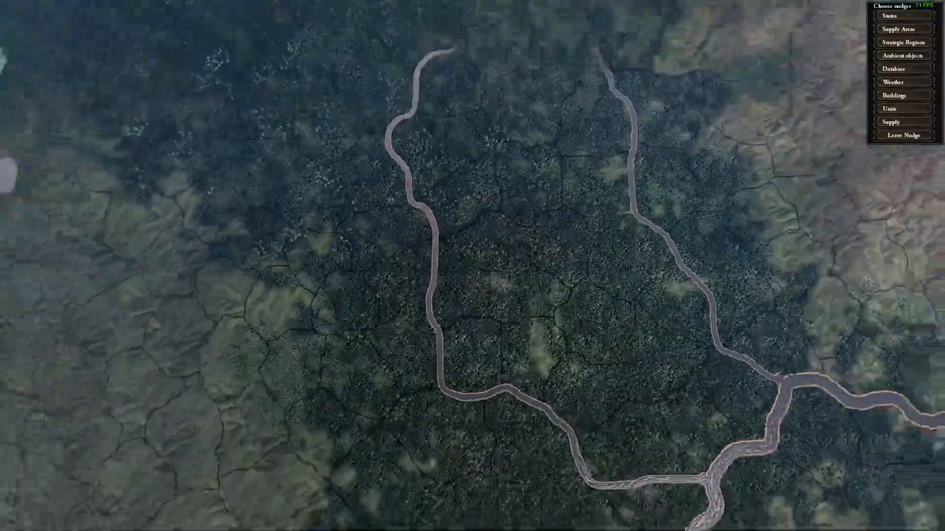
{"action": "scroll", "coordinate": [371, 213], "scroll_direction": "down", "scroll_amount": 4}
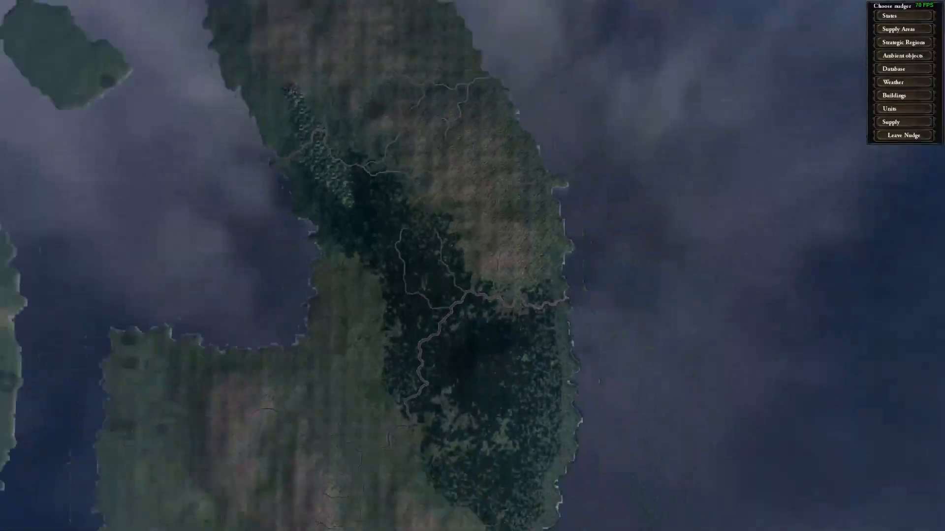
Step: Examine the custom tree models across the hills of the small island up close
{"action": "scroll", "coordinate": [472, 266], "scroll_direction": "down", "scroll_amount": 2}
{"action": "scroll", "coordinate": [428, 229], "scroll_direction": "up", "scroll_amount": 5}
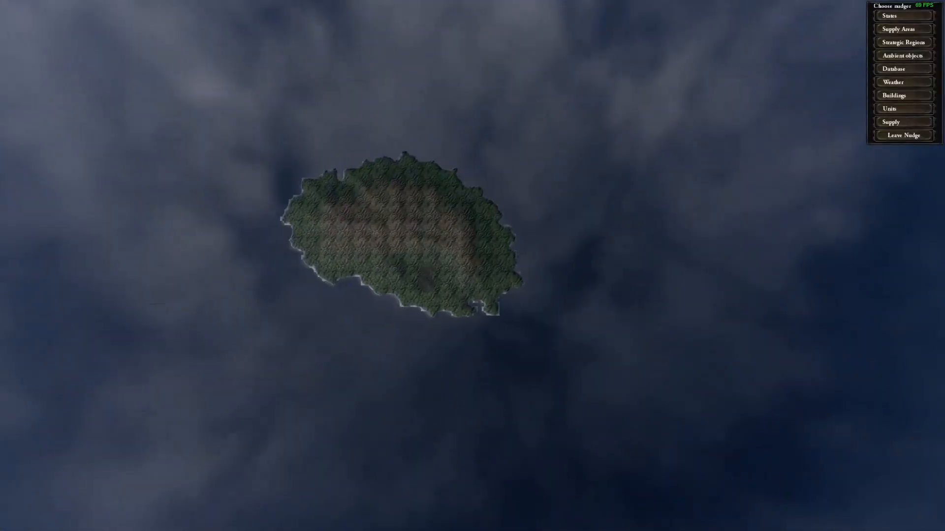
{"action": "scroll", "coordinate": [367, 295], "scroll_direction": "up", "scroll_amount": 2}
{"action": "key", "text": "Left"}
{"action": "key", "text": "Left"}
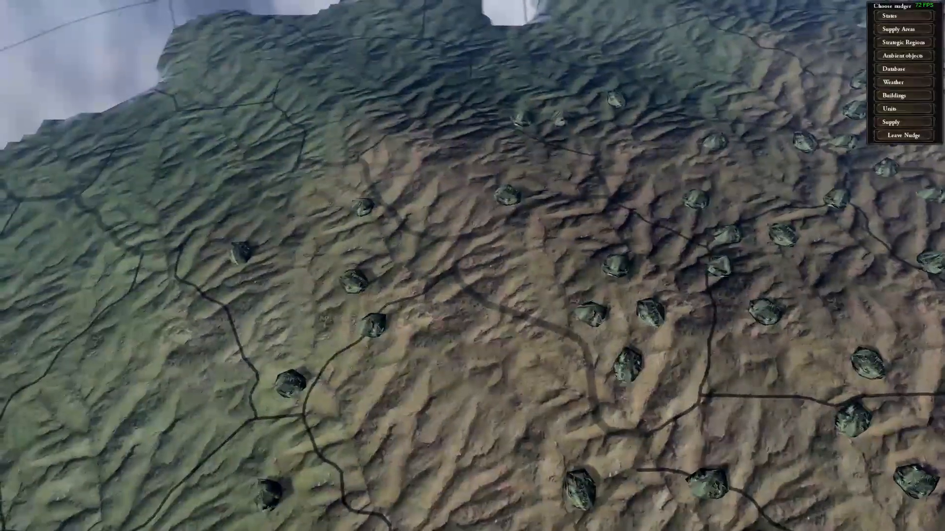
{"action": "key", "text": "Right"}
{"action": "scroll", "coordinate": [472, 265], "scroll_direction": "down", "scroll_amount": 5}
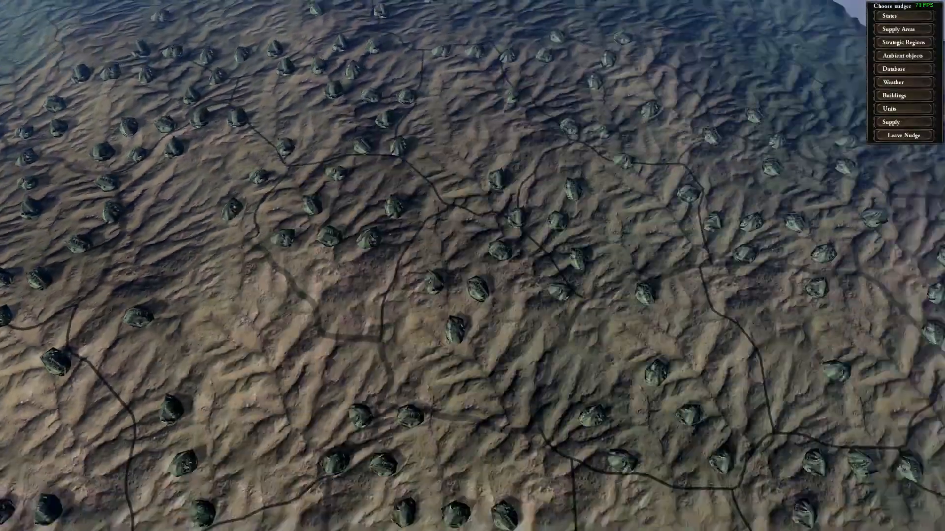
{"action": "scroll", "coordinate": [472, 266], "scroll_direction": "up", "scroll_amount": 5}
{"action": "key", "text": "Right"}
{"action": "key", "text": "Down"}
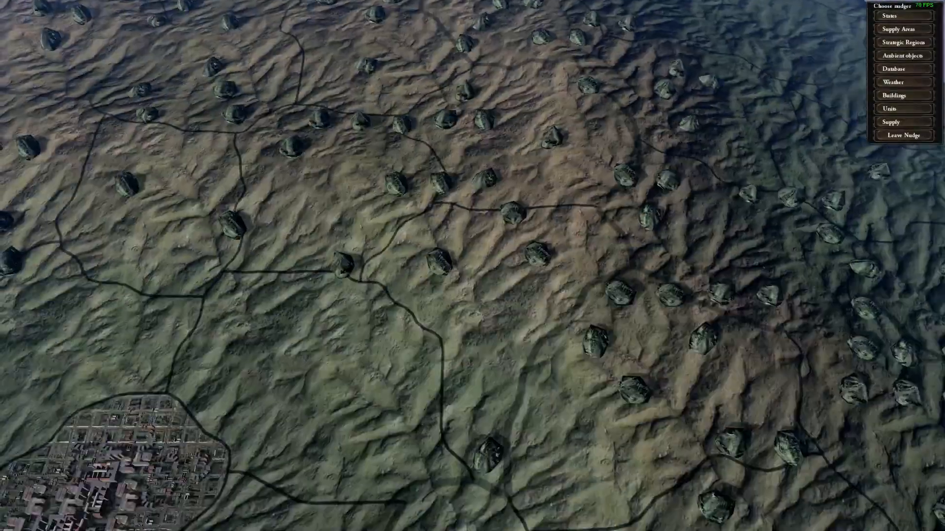
{"action": "scroll", "coordinate": [472, 265], "scroll_direction": "down", "scroll_amount": 2}
{"action": "scroll", "coordinate": [473, 266], "scroll_direction": "down", "scroll_amount": 2}
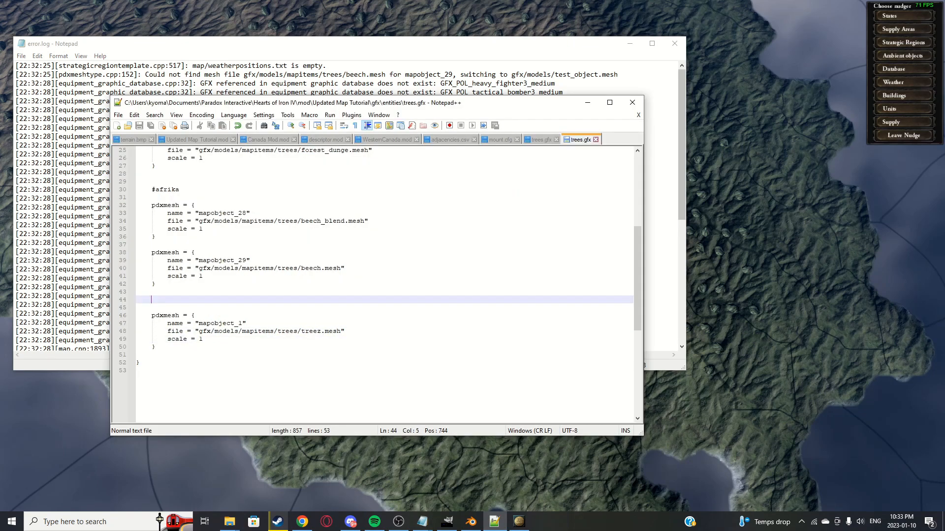
Step: Return to the game map and inspect the size and spacing of the small island's custom trees again
{"action": "key", "text": "alt+Tab"}
{"action": "scroll", "coordinate": [472, 266], "scroll_direction": "down", "scroll_amount": 8}
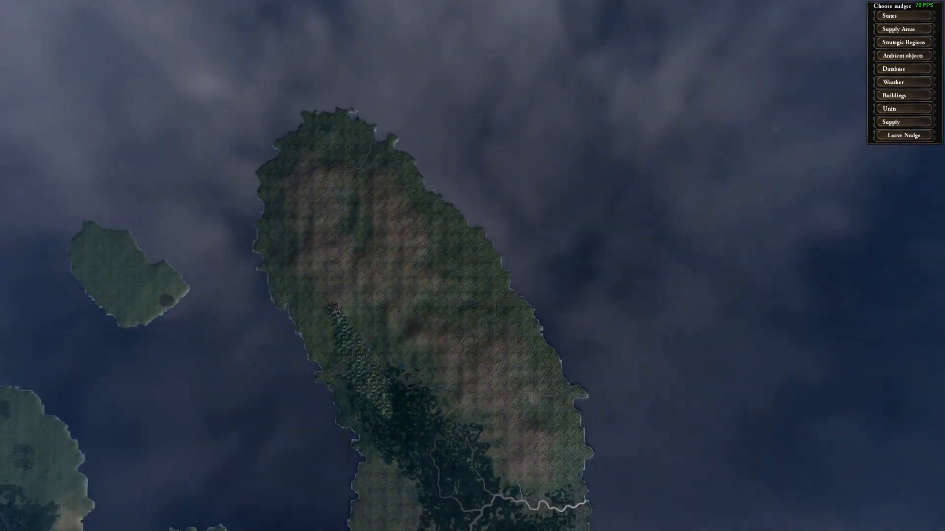
{"action": "scroll", "coordinate": [472, 265], "scroll_direction": "up", "scroll_amount": 5}
{"action": "scroll", "coordinate": [472, 265], "scroll_direction": "down", "scroll_amount": 8}
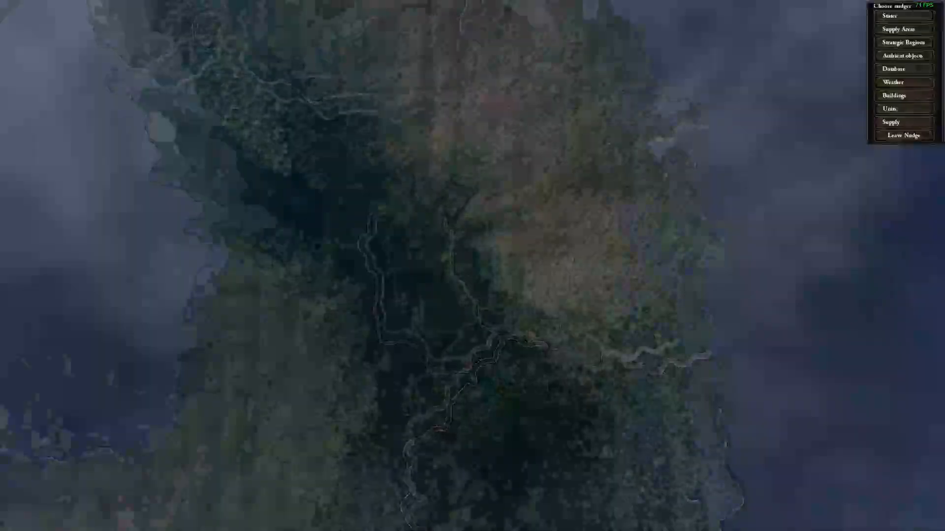
{"action": "scroll", "coordinate": [472, 265], "scroll_direction": "down", "scroll_amount": 4}
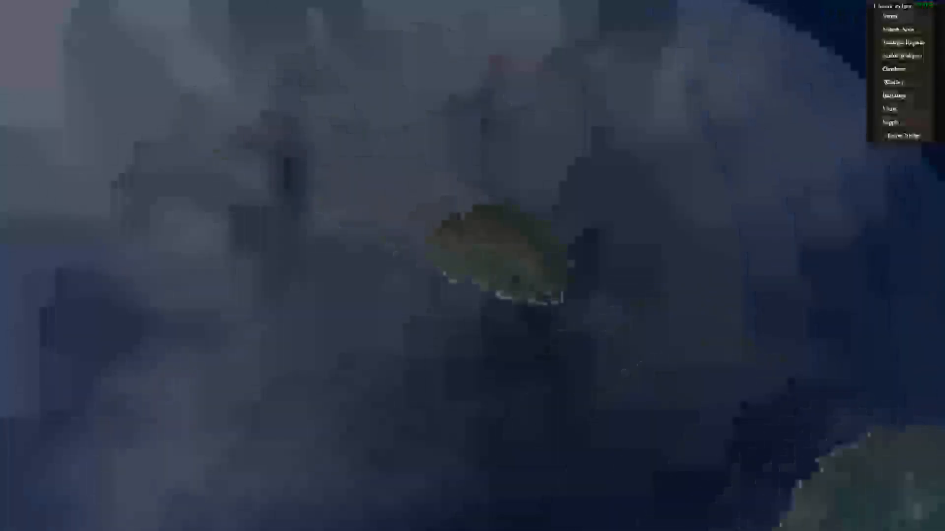
{"action": "scroll", "coordinate": [492, 251], "scroll_direction": "up", "scroll_amount": 5}
{"action": "scroll", "coordinate": [473, 266], "scroll_direction": "up", "scroll_amount": 5}
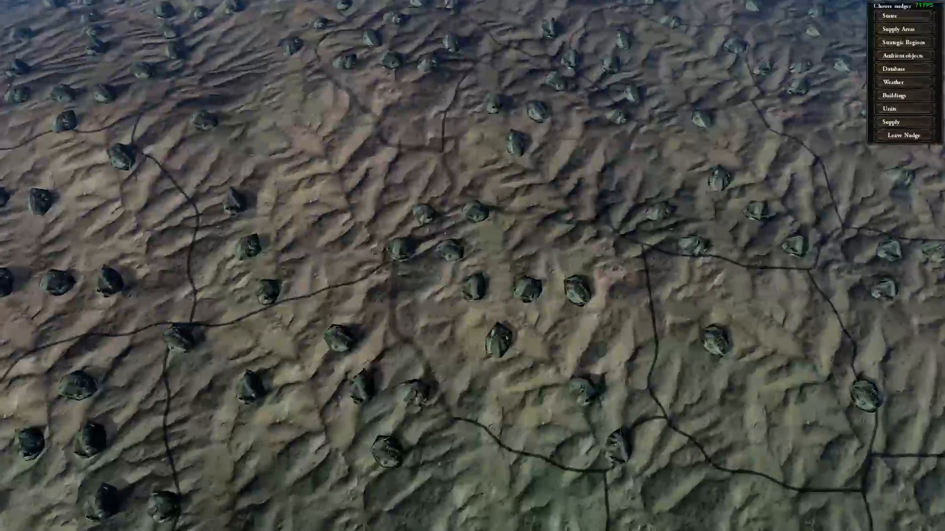
{"action": "left_click_drag", "start_coordinate": [320, 236], "coordinate": [596, 315]}
{"action": "left_click_drag", "start_coordinate": [222, 266], "coordinate": [713, 266]}
{"action": "scroll", "coordinate": [472, 266], "scroll_direction": "down", "scroll_amount": 5}
{"action": "scroll", "coordinate": [472, 265], "scroll_direction": "up", "scroll_amount": 5}
{"action": "left_click_drag", "start_coordinate": [593, 300], "coordinate": [383, 274]}
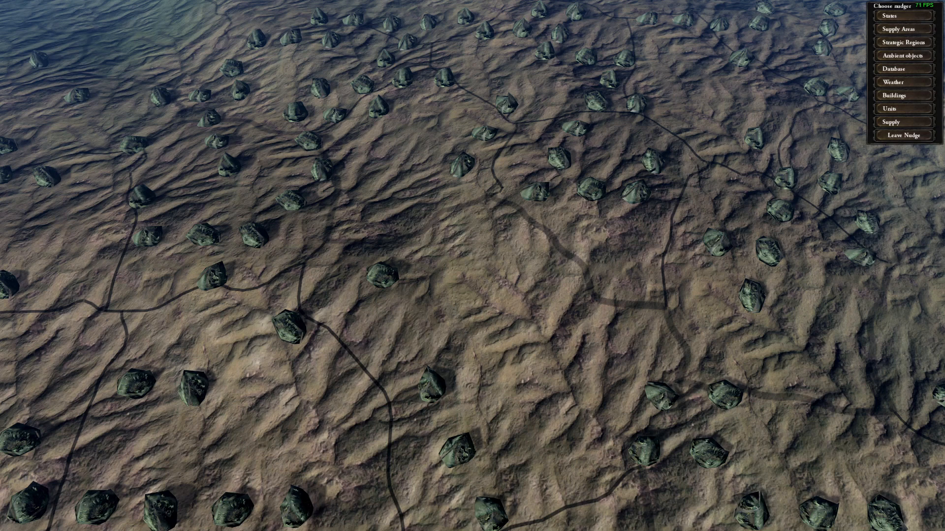
{"action": "scroll", "coordinate": [473, 266], "scroll_direction": "down", "scroll_amount": 5}
{"action": "scroll", "coordinate": [472, 265], "scroll_direction": "up", "scroll_amount": 5}
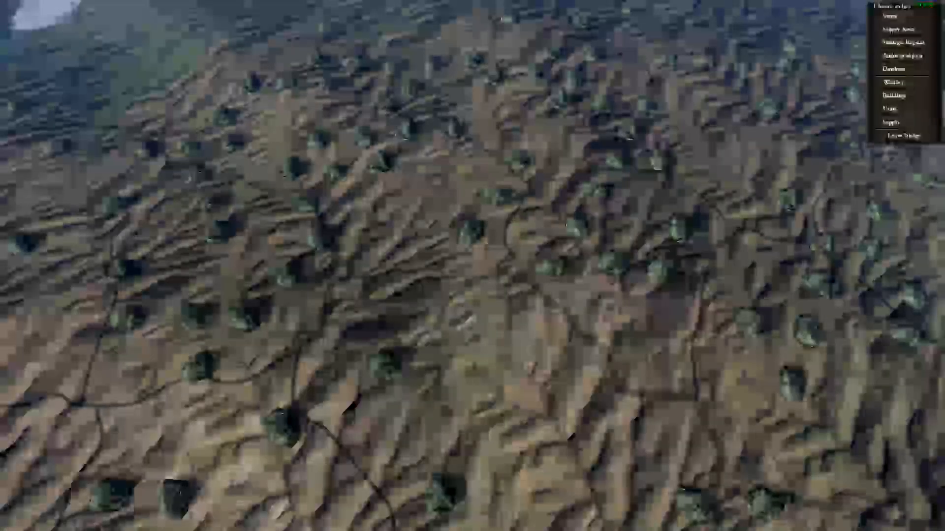
{"action": "key", "text": "Left"}
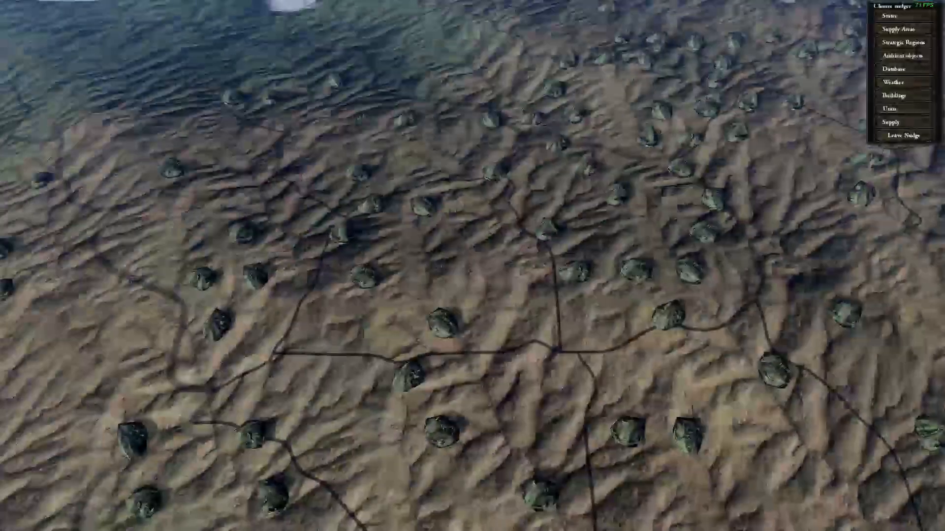
{"action": "key", "text": "Left"}
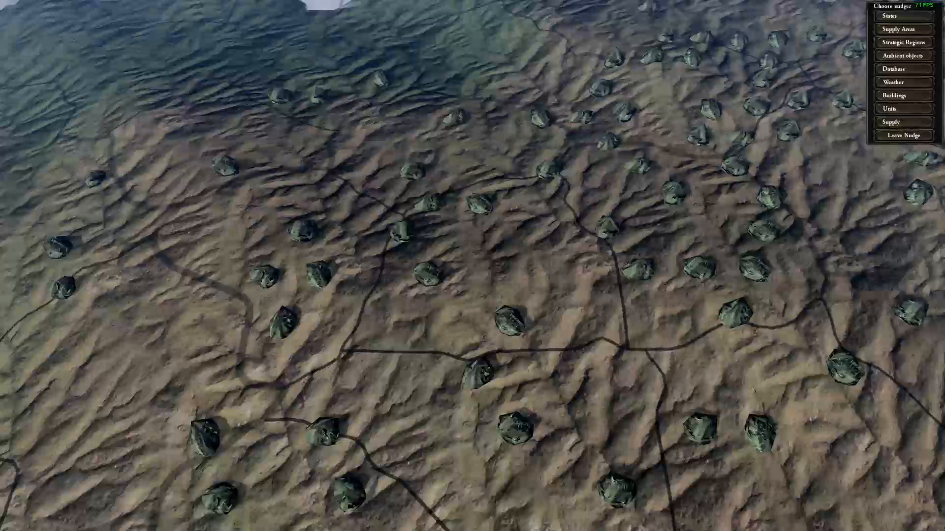